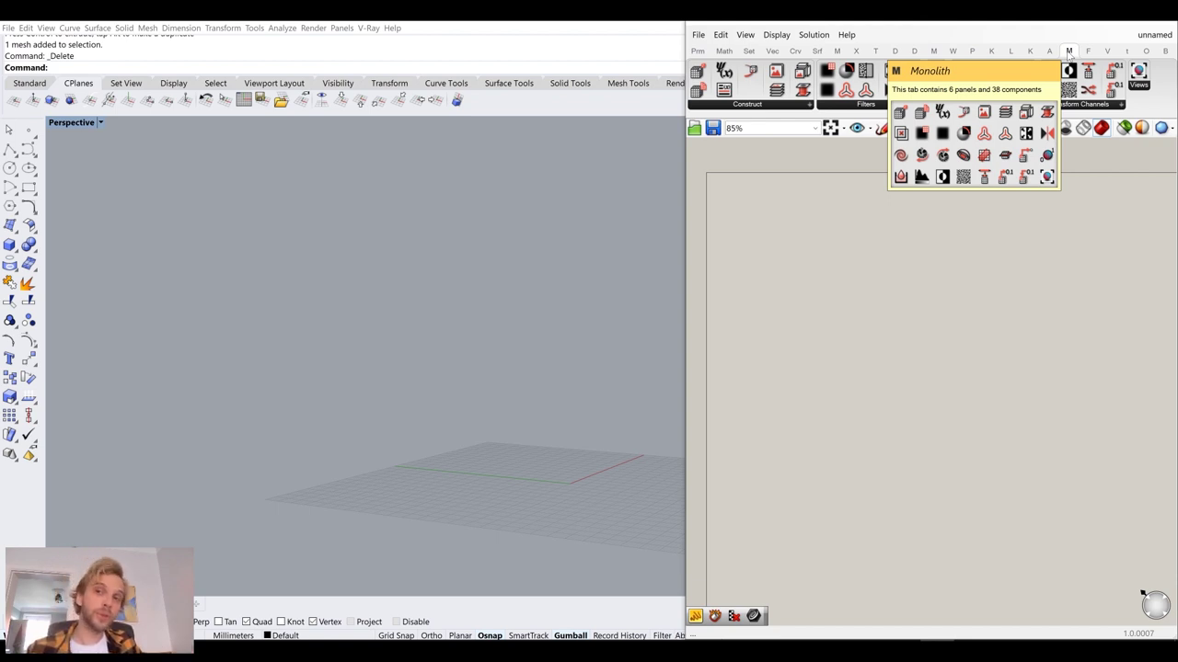
# - In the Top view with grid snap on, draw a square one grid unit wide with its corner at the origin
pyautogui.moveTo(507, 243); pyautogui.dragTo(381, 226, button='right')
pyautogui.scroll(-5, 501, 336)
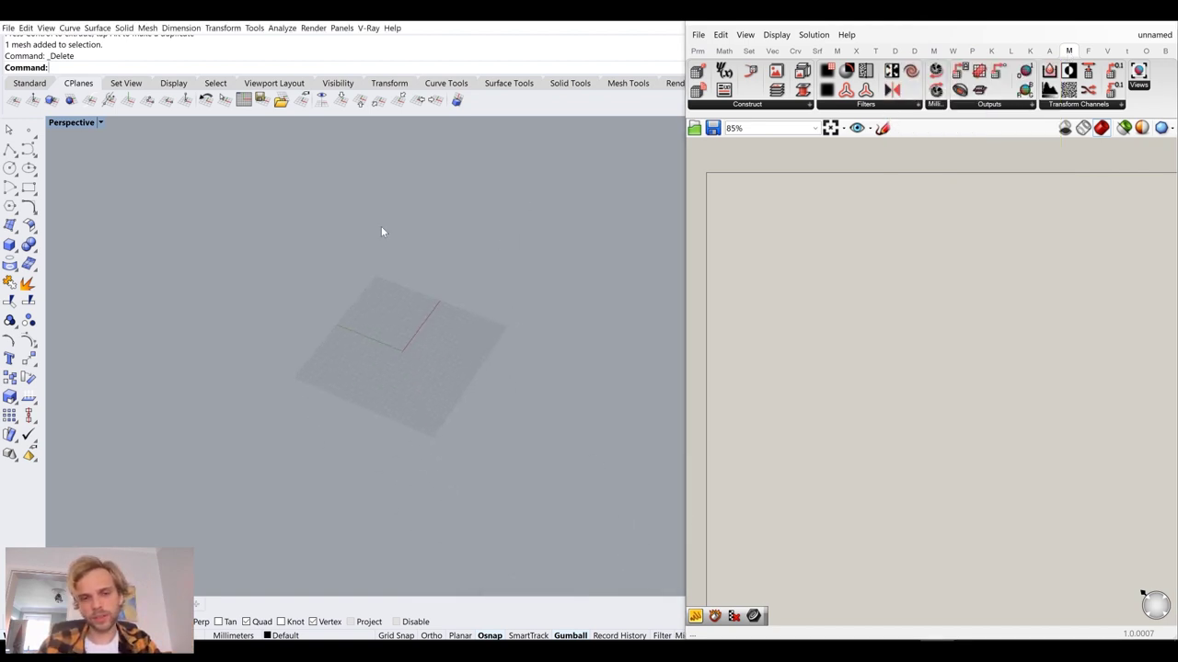
pyautogui.moveTo(414, 335); pyautogui.dragTo(437, 336, button='right')
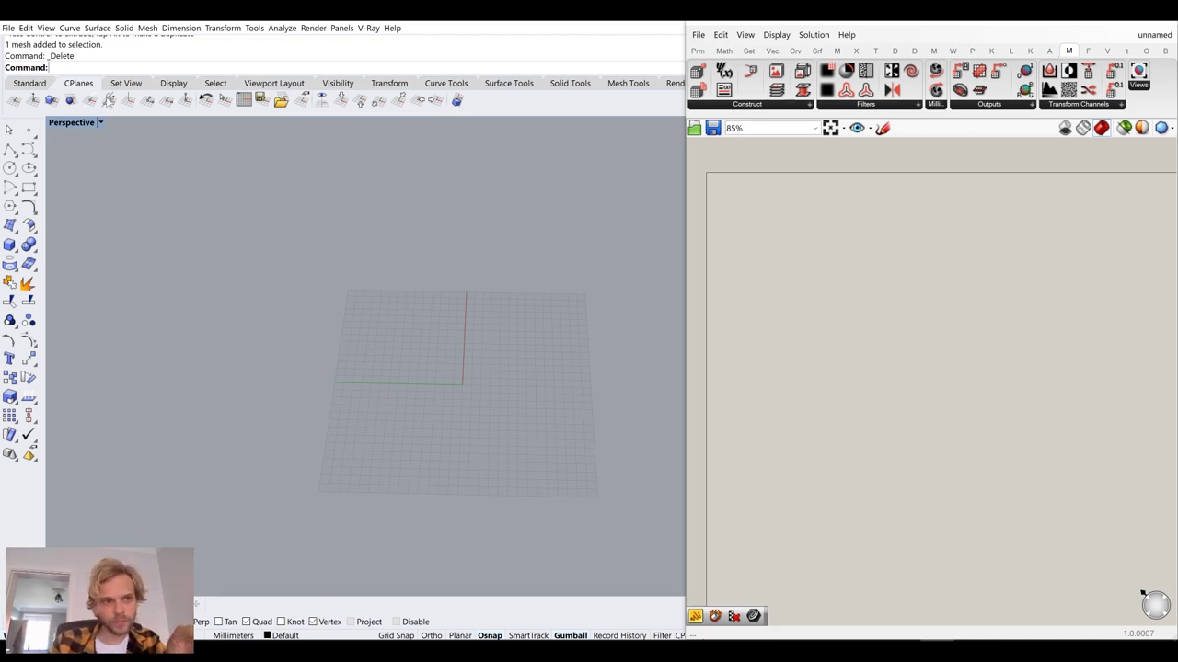
pyautogui.doubleClick(81, 124)
pyautogui.doubleClick(59, 123)
pyautogui.moveTo(463, 326); pyautogui.dragTo(358, 322, button='right')
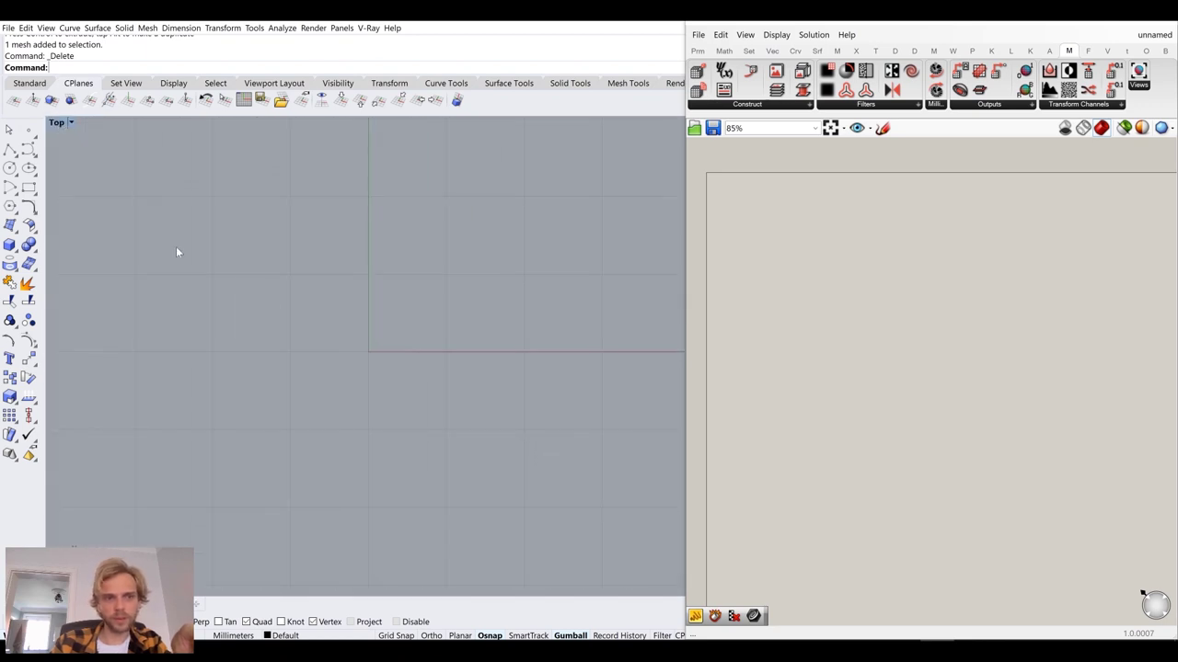
pyautogui.click(29, 187)
pyautogui.click(397, 636)
pyautogui.click(368, 350)
pyautogui.click(382, 337)
pyautogui.scroll(9, 348, 352)
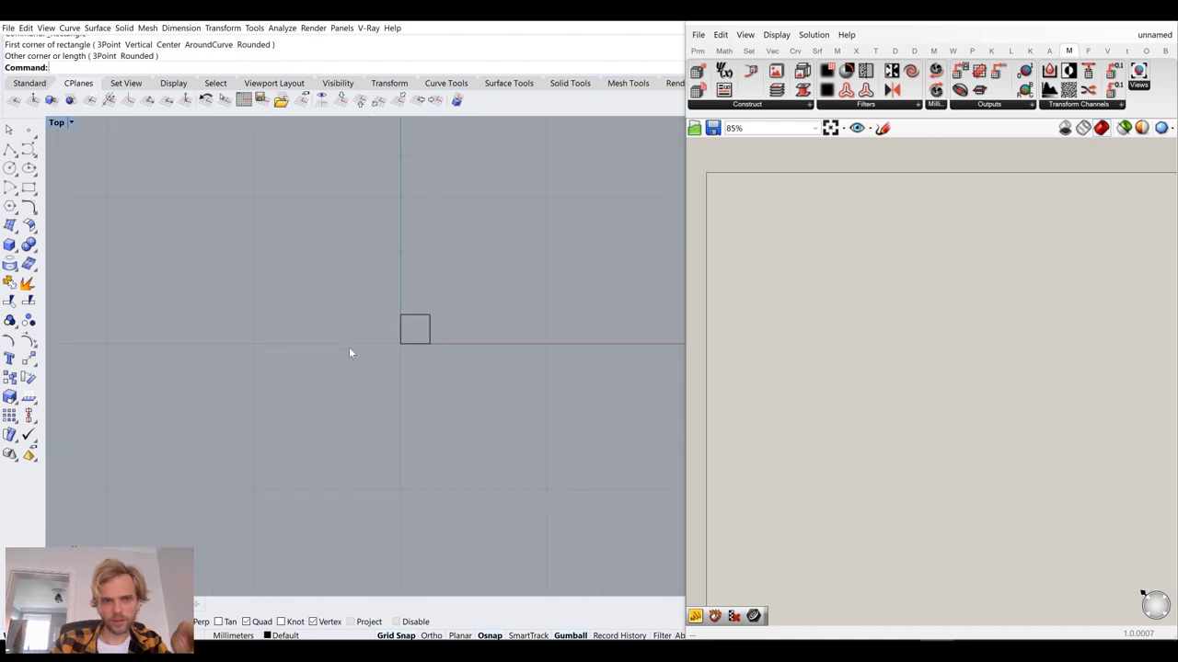
pyautogui.moveTo(418, 281); pyautogui.dragTo(339, 246, button='right')
pyautogui.scroll(5, 340, 246)
pyautogui.click(381, 321)
pyautogui.moveTo(210, 178); pyautogui.dragTo(478, 414)
pyautogui.scroll(-3, 476, 414)
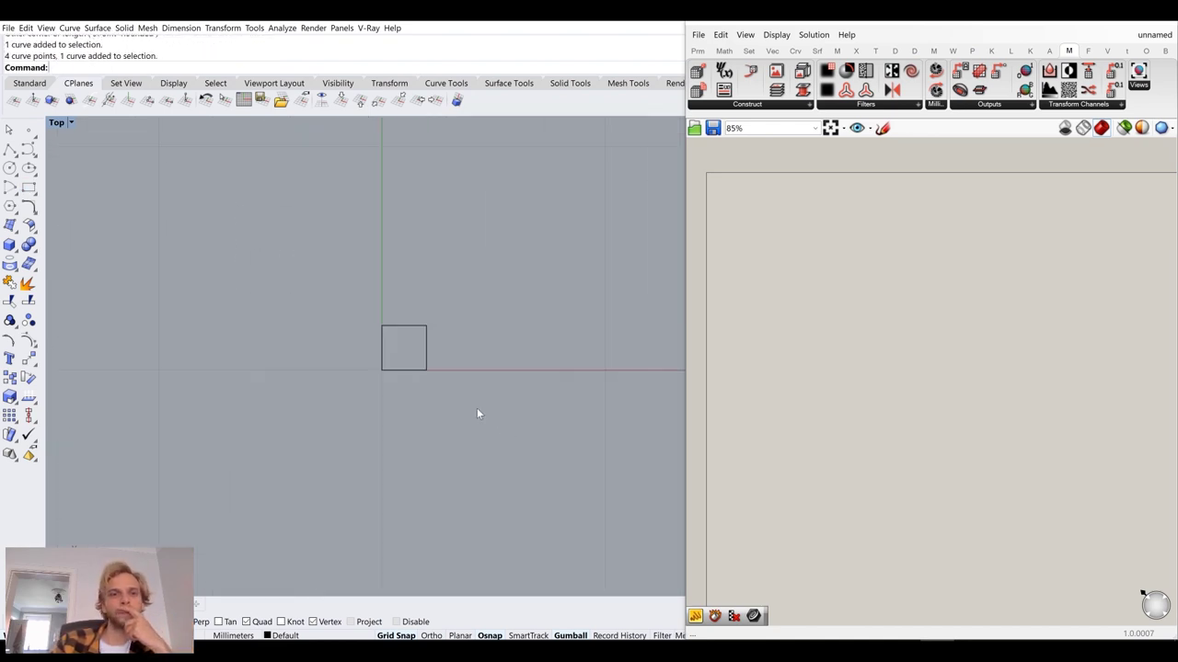
pyautogui.moveTo(378, 292); pyautogui.dragTo(239, 255, button='right')
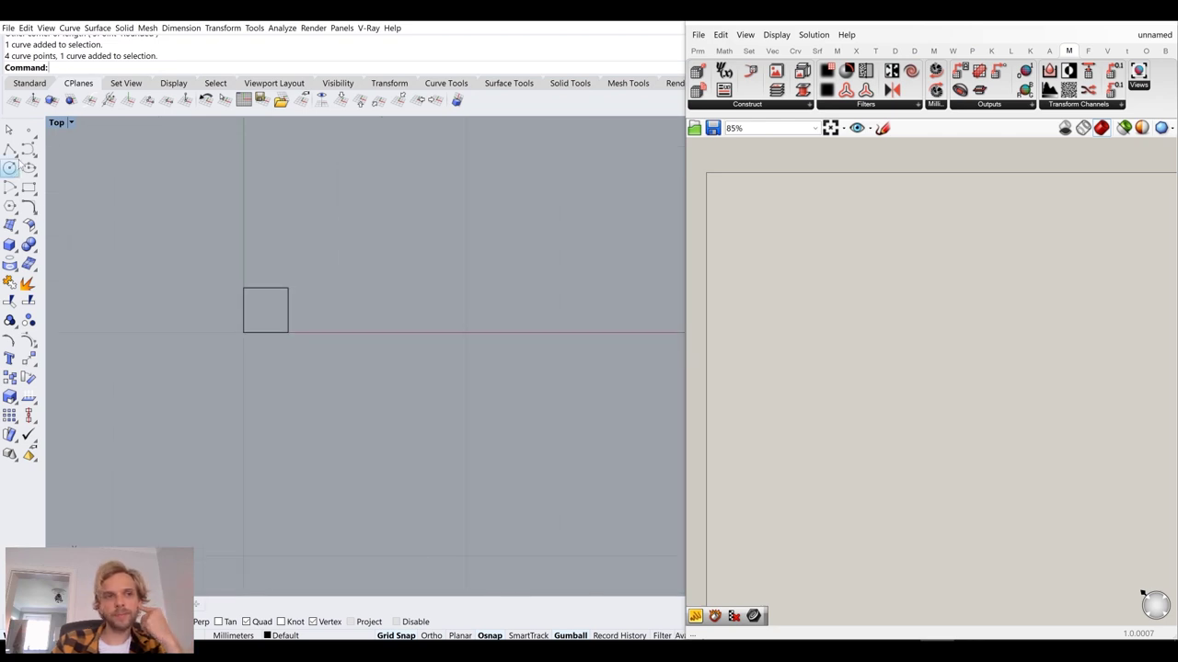
# - Switch to the Perspective view and zoom to the selected square
pyautogui.doubleClick(55, 124)
pyautogui.doubleClick(487, 125)
pyautogui.moveTo(366, 270); pyautogui.dragTo(530, 447)
pyautogui.write('zs')
pyautogui.press('Return')
pyautogui.scroll(-10, 531, 442)
pyautogui.keyDown('shift'); pyautogui.moveTo(523, 394); pyautogui.dragTo(409, 347, button='right'); pyautogui.keyUp('shift')
pyautogui.click(418, 282)
pyautogui.moveTo(418, 282); pyautogui.dragTo(196, 389, button='right')
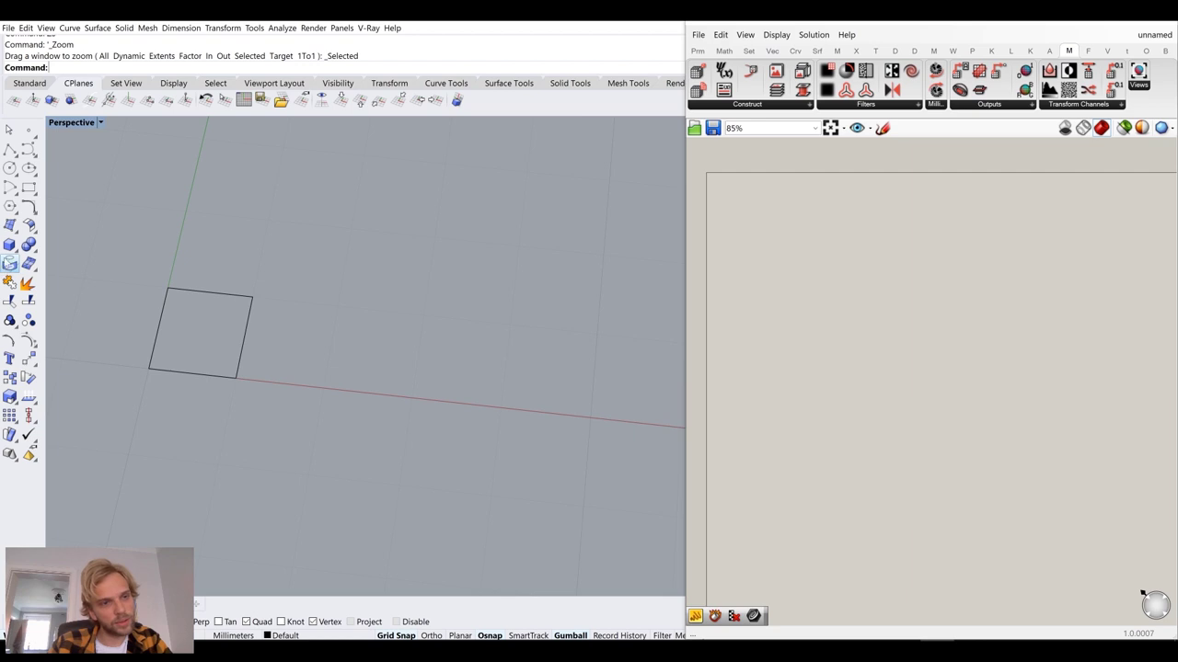
# - Draw a box about 1 mm high on the x axis, beside the square
pyautogui.click(9, 245)
pyautogui.click(324, 388)
pyautogui.click(423, 316)
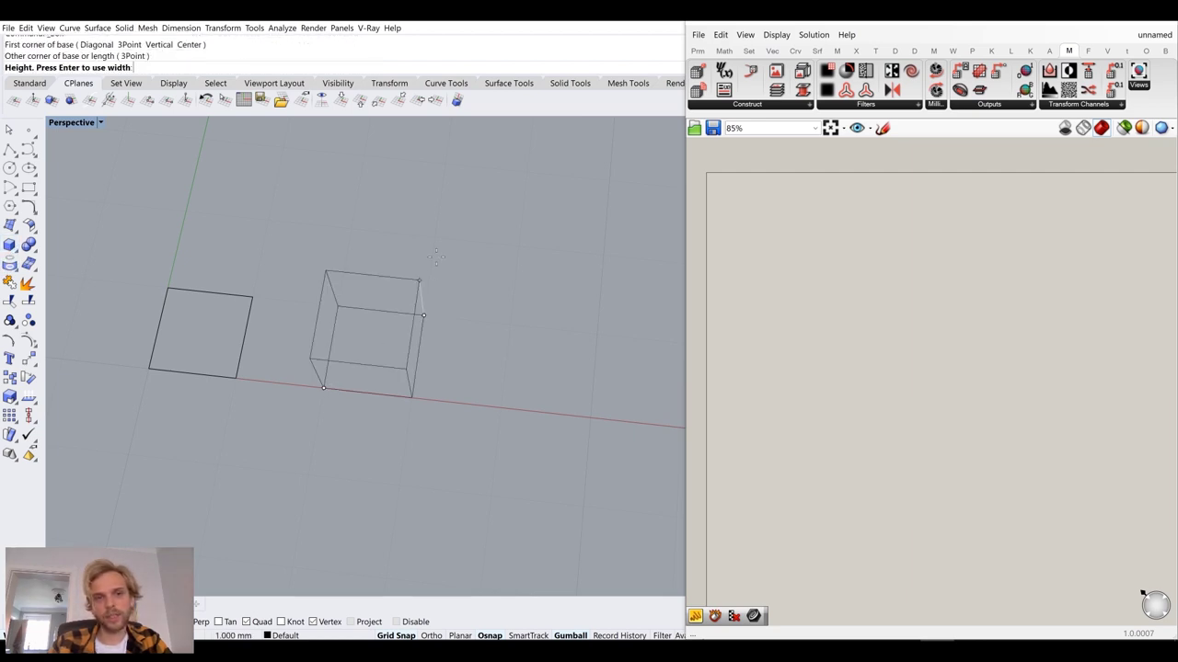
pyautogui.click(432, 254)
pyautogui.moveTo(379, 298)
pyautogui.mouseDown(button='right')
pyautogui.moveTo(214, 391)
pyautogui.moveTo(348, 452)
pyautogui.mouseUp(button='right')
pyautogui.moveTo(350, 453); pyautogui.dragTo(267, 359)
pyautogui.moveTo(500, 444); pyautogui.dragTo(419, 285)
pyautogui.click(556, 432)
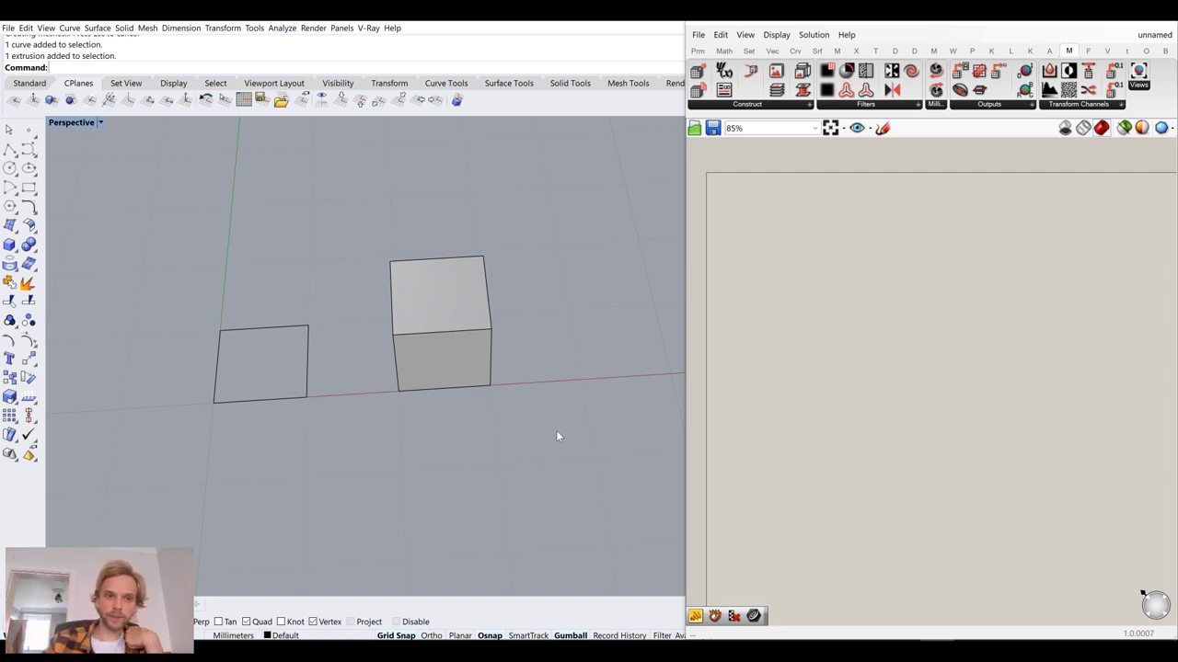
pyautogui.moveTo(315, 490); pyautogui.dragTo(205, 318)
pyautogui.click(358, 464)
# - Place the text "(x,y)" in Arial with a height of 1 mm on the ground plane just below the square
pyautogui.scroll(-6, 359, 400)
pyautogui.keyDown('shift'); pyautogui.moveTo(372, 368); pyautogui.dragTo(379, 273, button='right'); pyautogui.keyUp('shift')
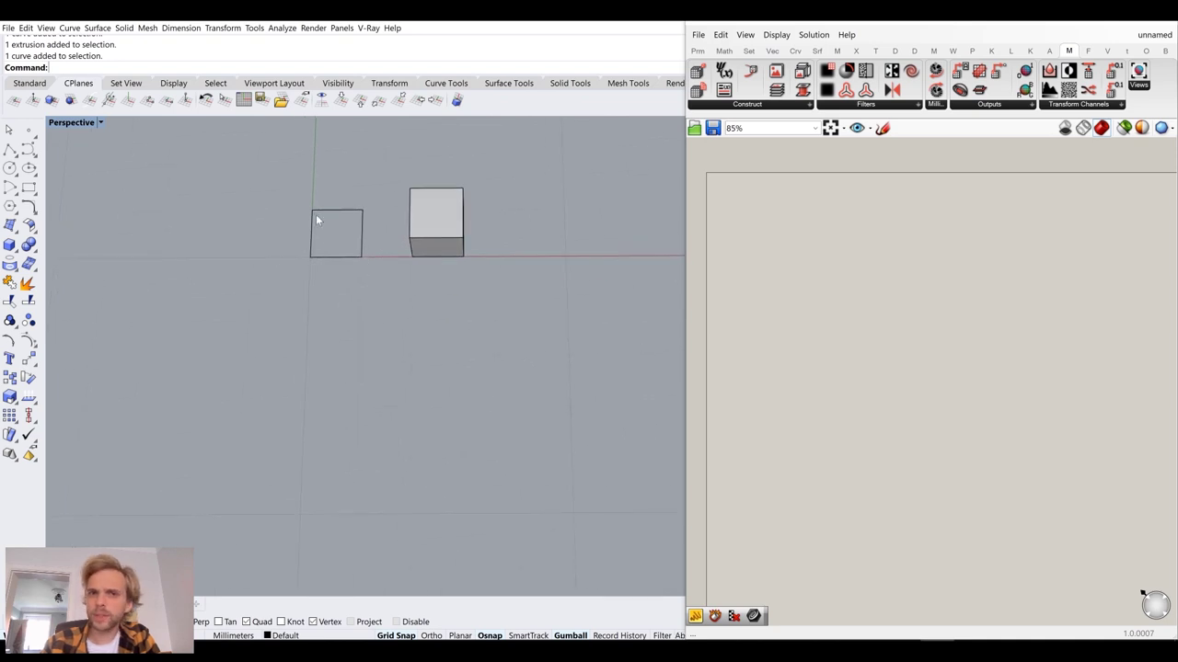
pyautogui.write('text')
pyautogui.press('Return')
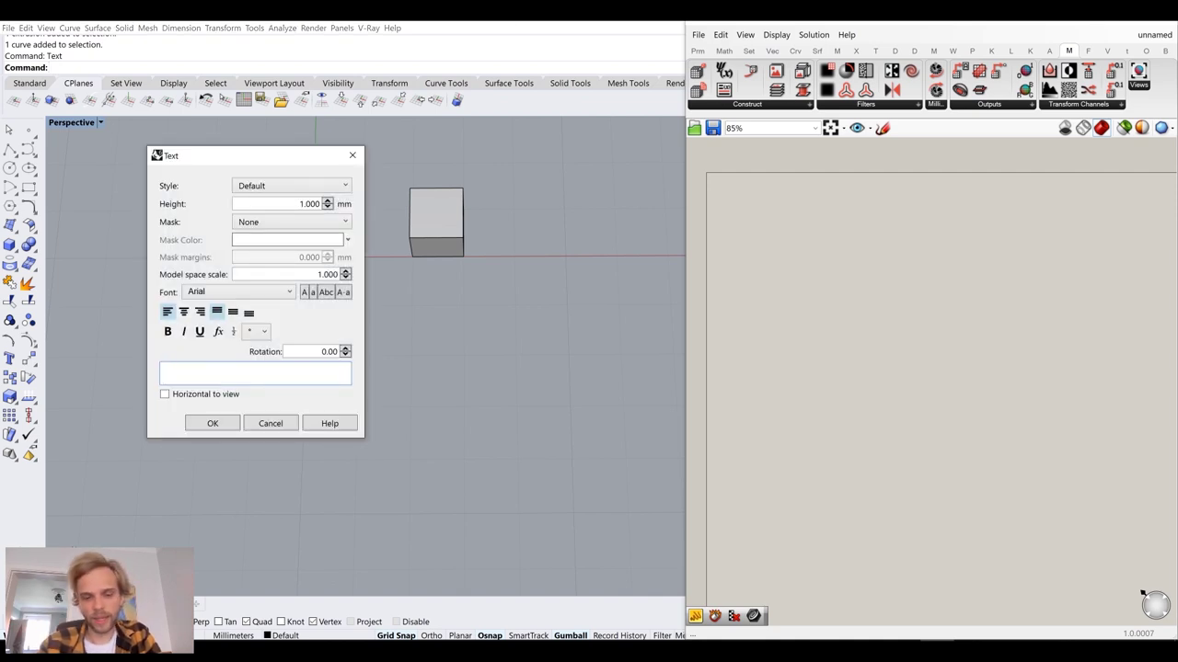
pyautogui.write('()')
pyautogui.press('Left')
pyautogui.write('x,y')
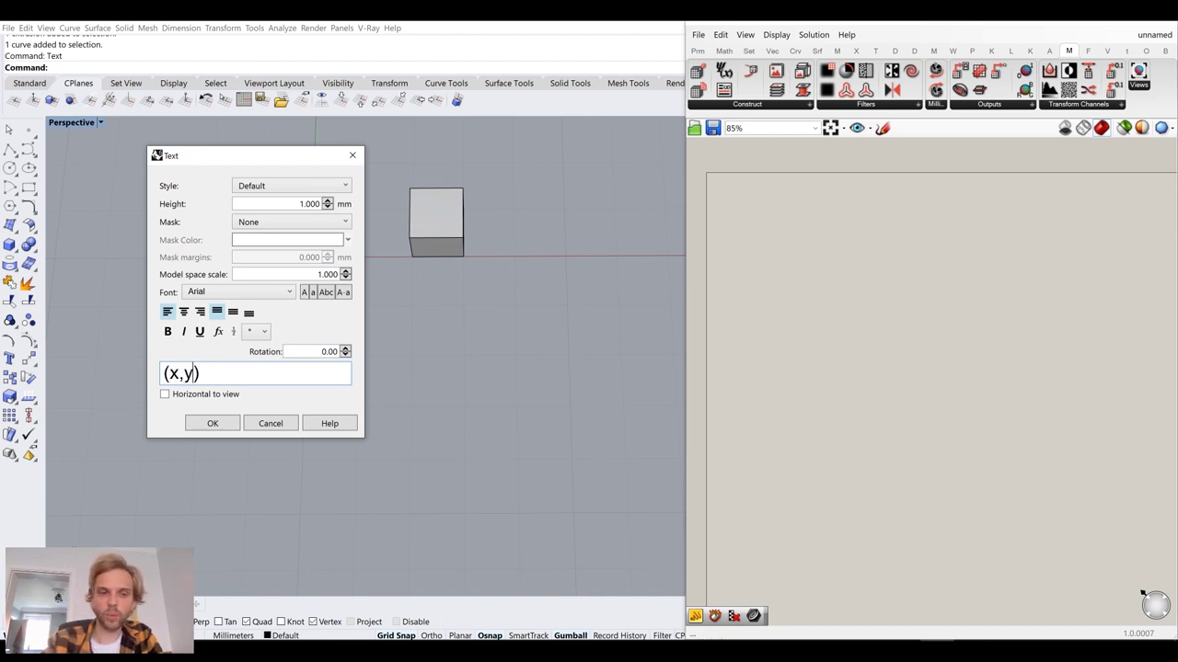
pyautogui.click(213, 423)
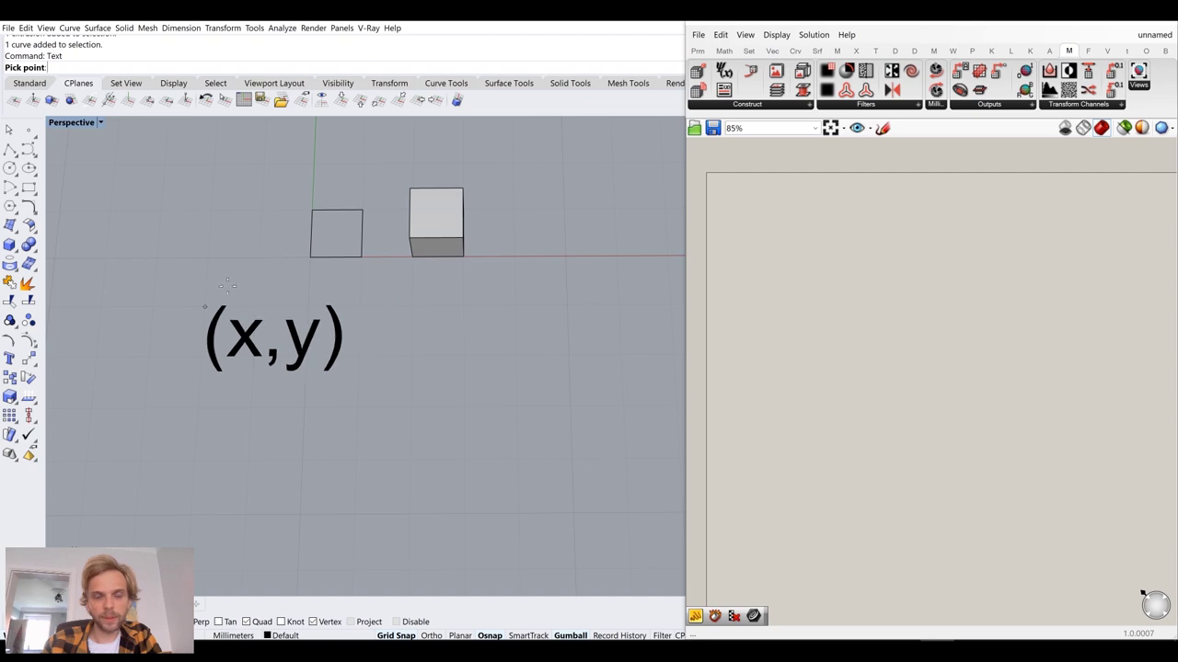
pyautogui.click(230, 282)
# - Scale the "(x,y)" label down to a text height of about 0.285 mm and reposition it just below the square
pyautogui.click(276, 302)
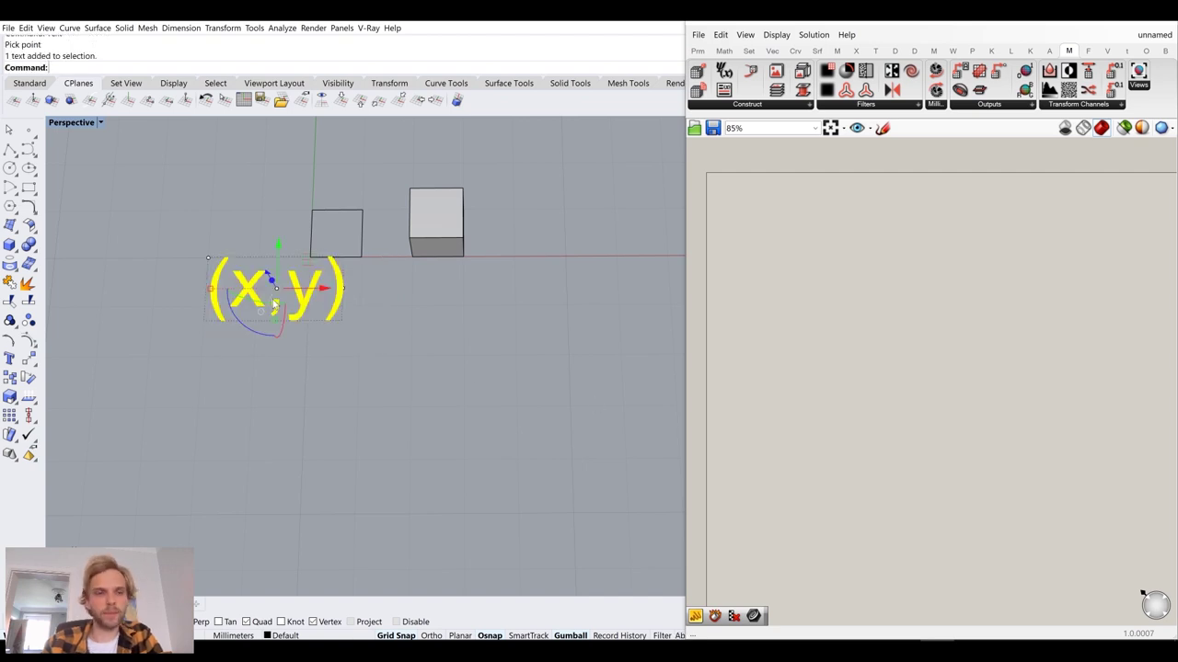
pyautogui.moveTo(211, 289); pyautogui.dragTo(240, 303)
pyautogui.click(347, 349)
pyautogui.scroll(5, 316, 241)
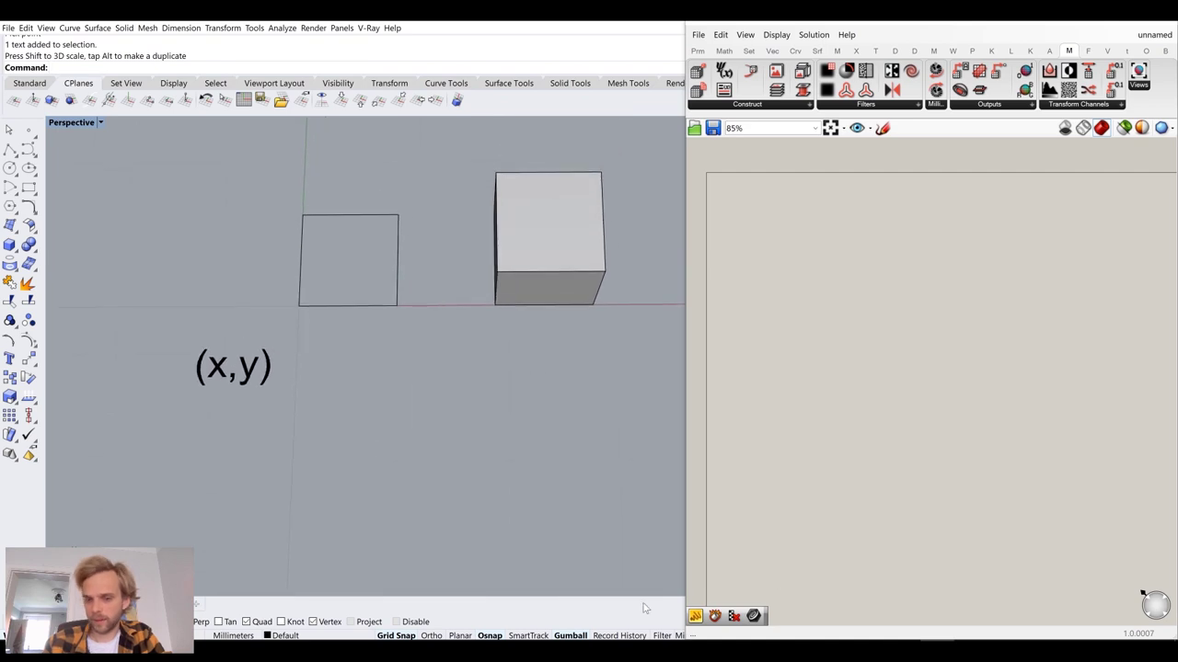
pyautogui.click(225, 374)
pyautogui.moveTo(281, 367); pyautogui.dragTo(322, 368)
pyautogui.moveTo(281, 323); pyautogui.dragTo(281, 308)
pyautogui.click(519, 377)
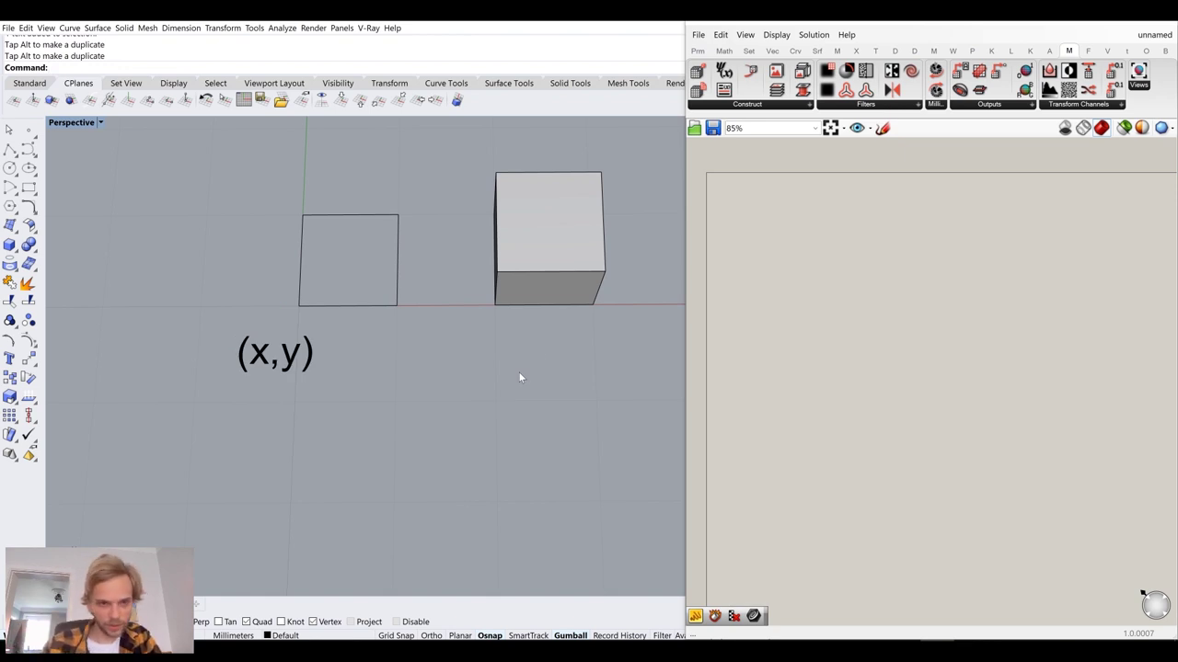
# - Copy the "(x,y)" label along the x direction to a spot below the cube
pyautogui.scroll(-4, 537, 351)
pyautogui.keyDown('shift'); pyautogui.moveTo(536, 352); pyautogui.dragTo(435, 329, button='right'); pyautogui.keyUp('shift')
pyautogui.moveTo(215, 316); pyautogui.dragTo(478, 334)
pyautogui.click(473, 337)
# - Change the text of the label below the cube to "(x,y,z)"
pyautogui.scroll(4, 465, 333)
pyautogui.click(415, 336)
pyautogui.doubleClick(414, 354)
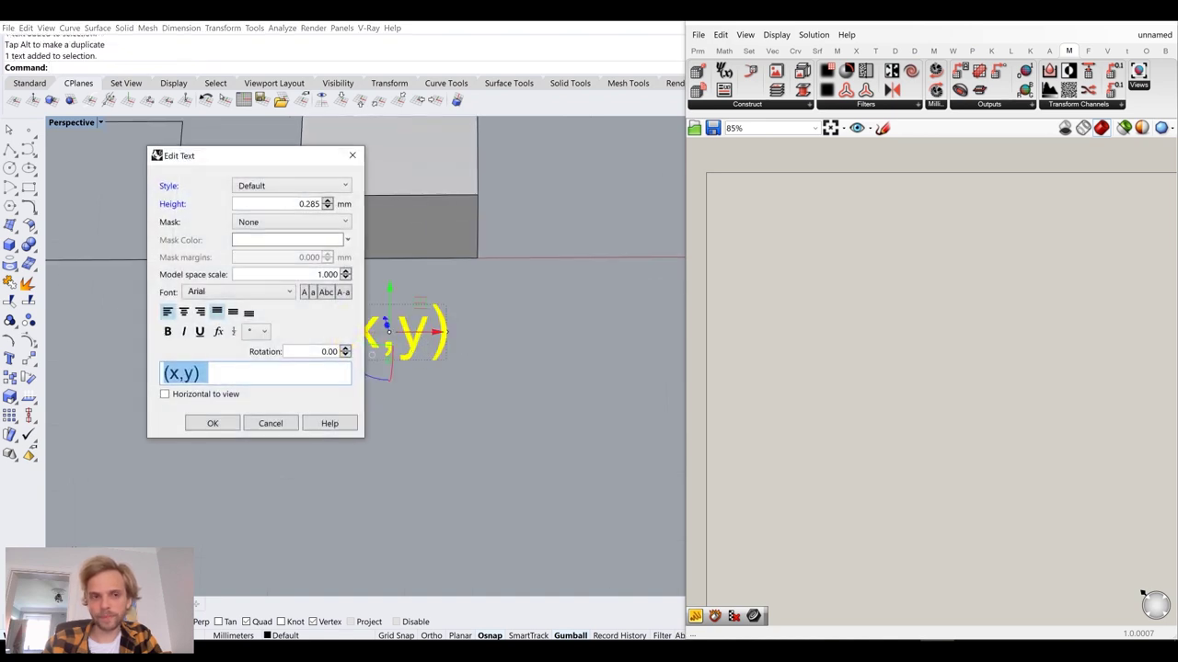
pyautogui.click(192, 373)
pyautogui.write(',z')
pyautogui.click(213, 423)
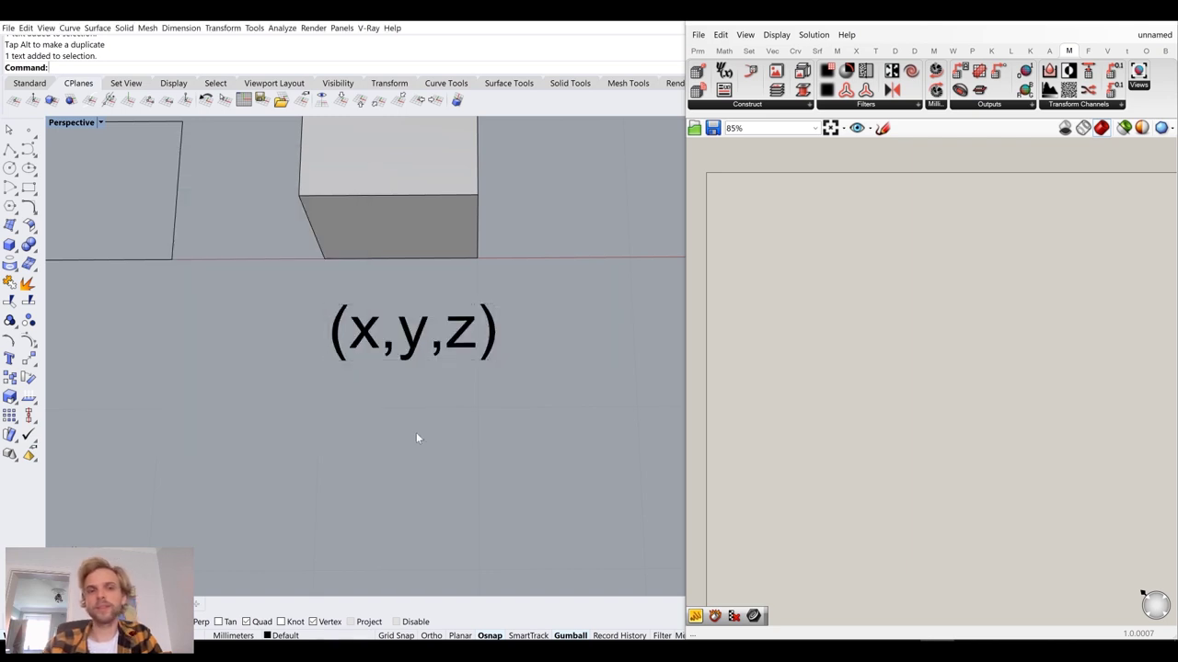
# - Shift the "(x,y)" label along the x direction so it sits directly beneath the square
pyautogui.scroll(-5, 416, 438)
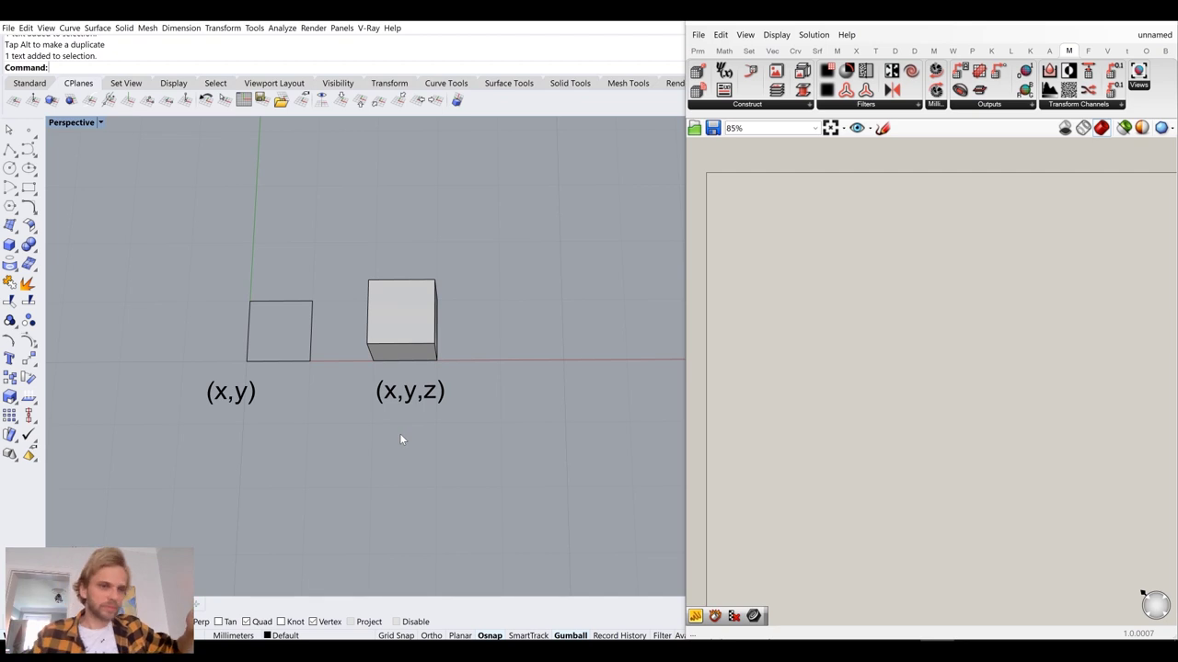
pyautogui.click(402, 295)
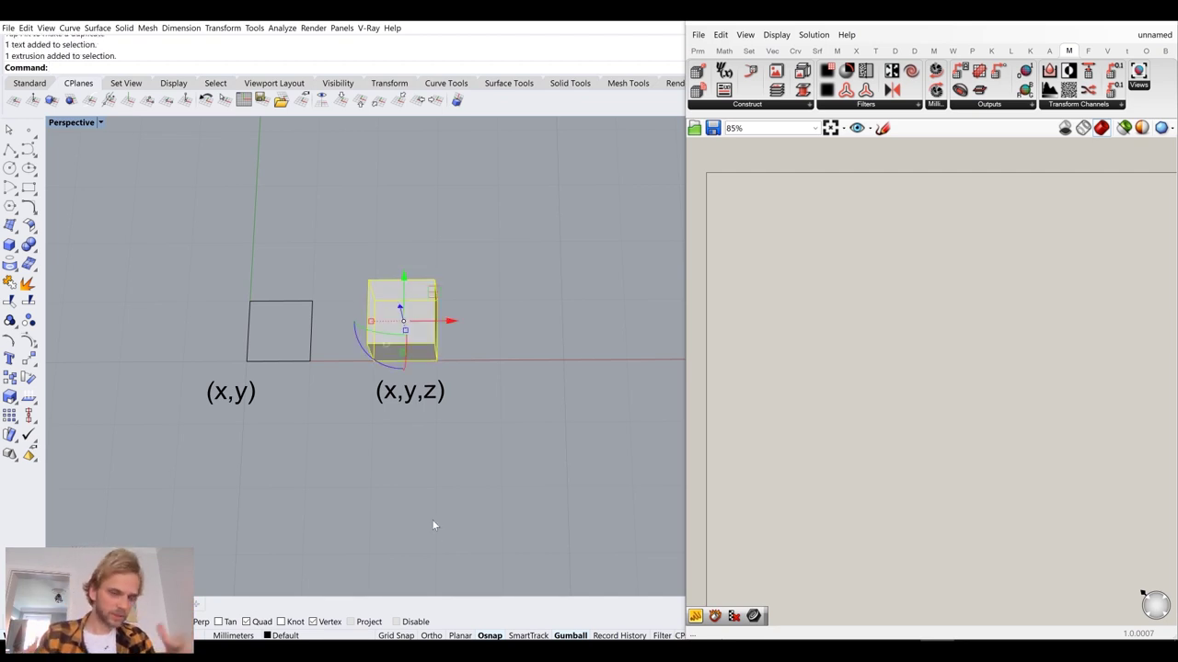
pyautogui.click(433, 525)
pyautogui.moveTo(254, 405); pyautogui.dragTo(289, 404)
pyautogui.click(325, 499)
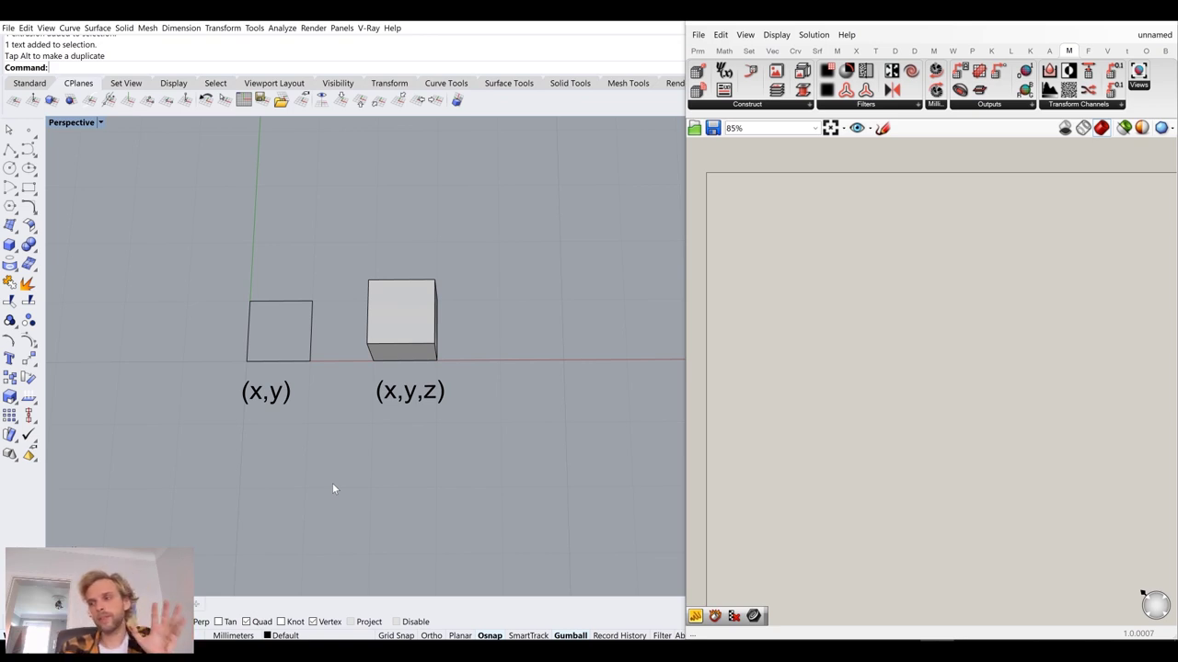
pyautogui.scroll(5, 221, 410)
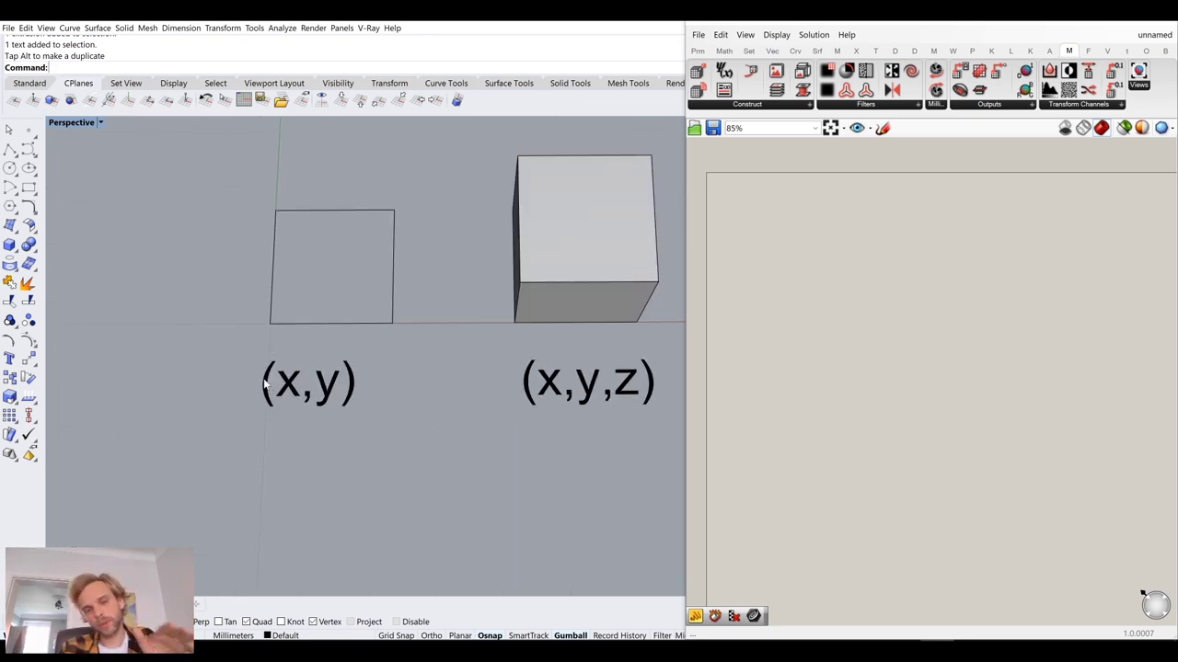
pyautogui.scroll(-2, 315, 399)
pyautogui.keyDown('shift'); pyautogui.moveTo(315, 399); pyautogui.dragTo(230, 405, button='right'); pyautogui.keyUp('shift')
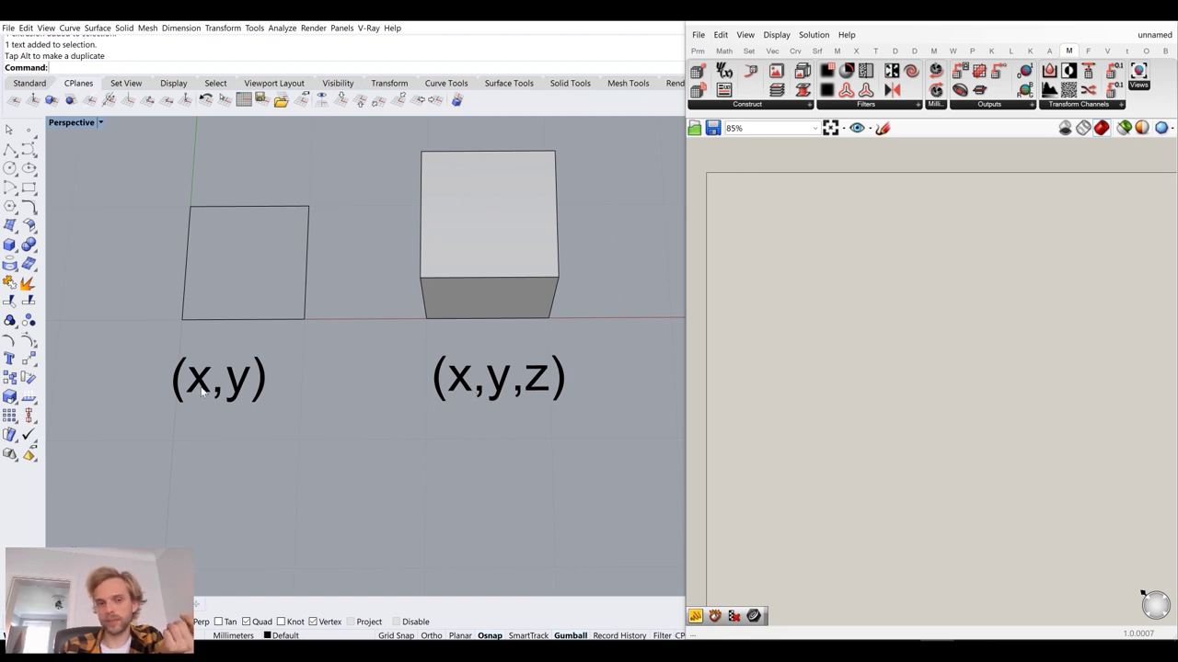
pyautogui.click(260, 319)
pyautogui.click(546, 240)
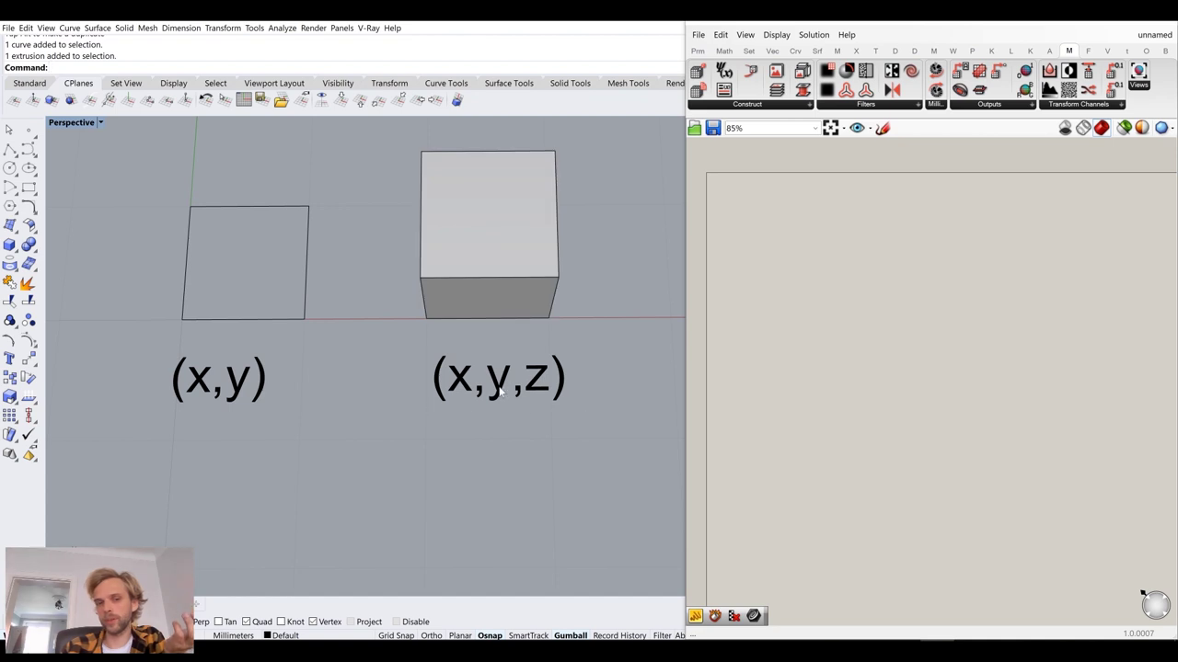
# - Change the text of the label below the square to "(x,y,col)"
pyautogui.doubleClick(205, 386)
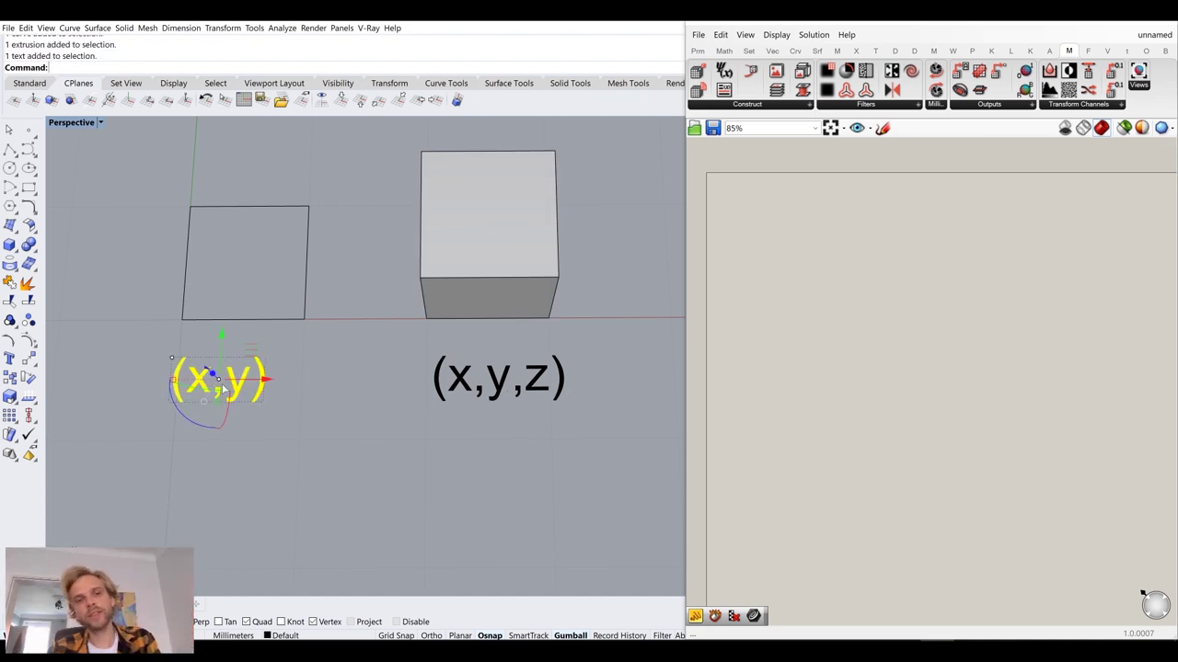
pyautogui.click(201, 372)
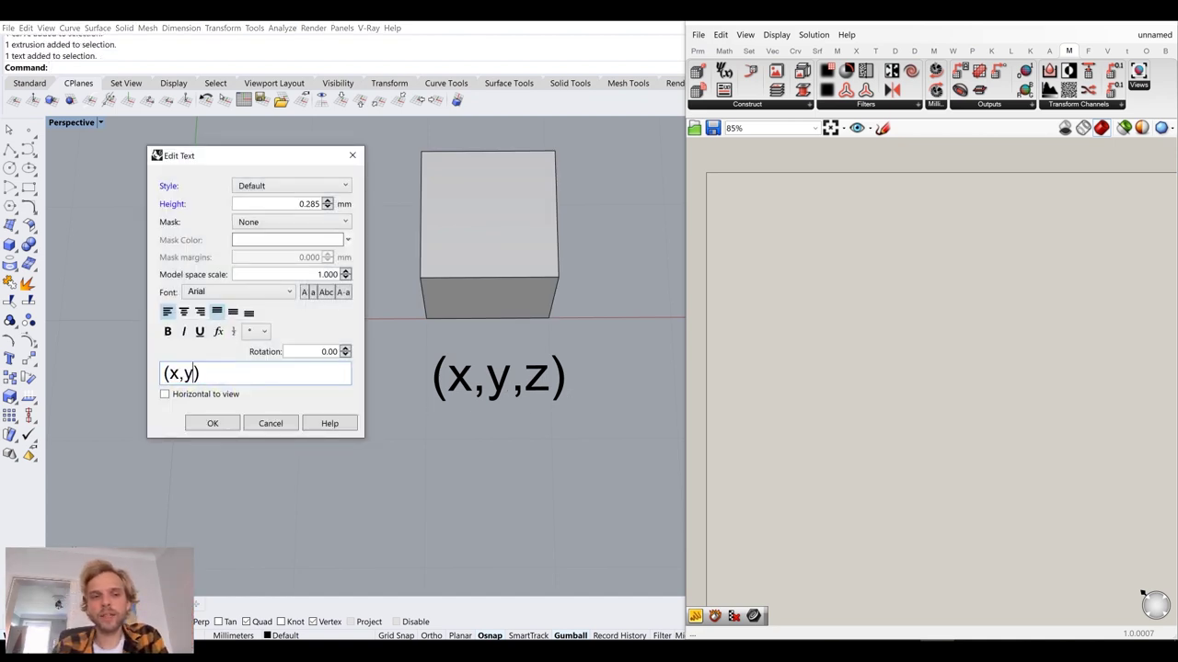
pyautogui.write(',c')
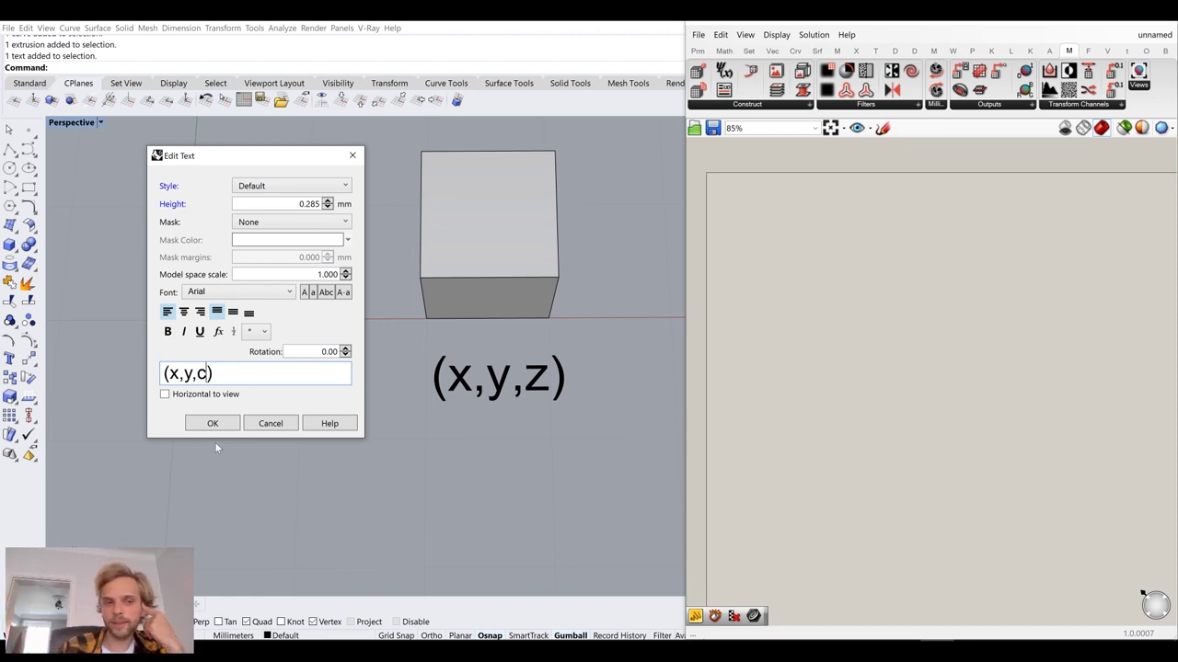
pyautogui.write('ol')
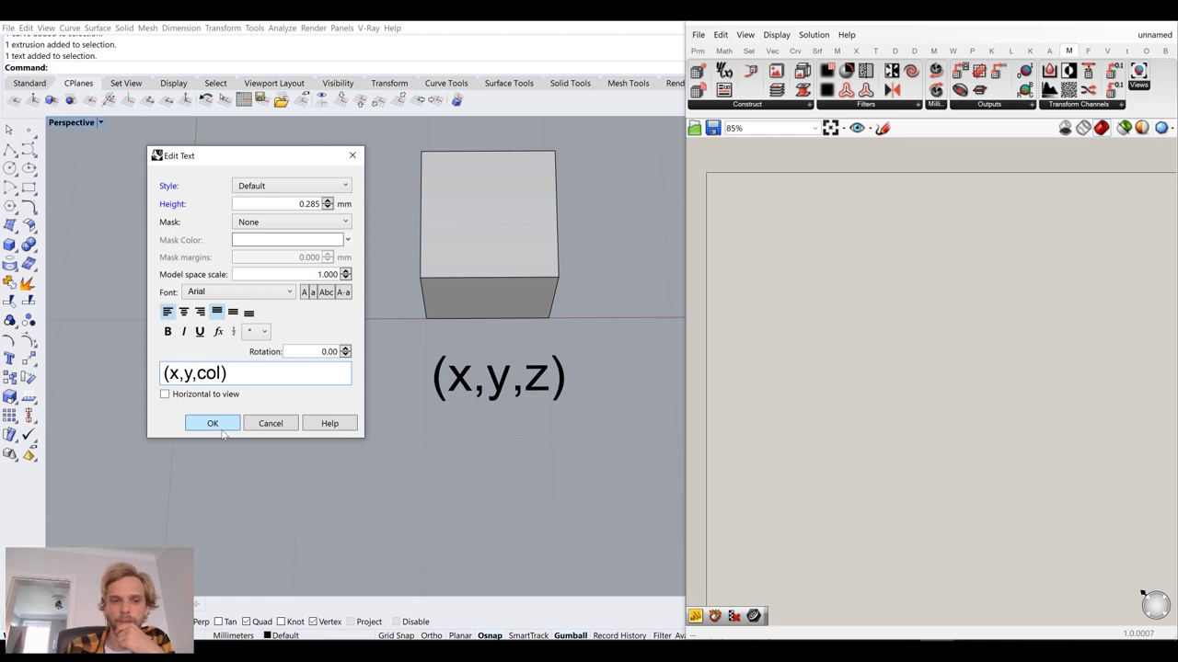
pyautogui.click(212, 424)
# - Change the text of the label below the cube to "(x,y,z,col)"
pyautogui.moveTo(374, 472); pyautogui.dragTo(502, 410, button='right')
pyautogui.click(502, 409)
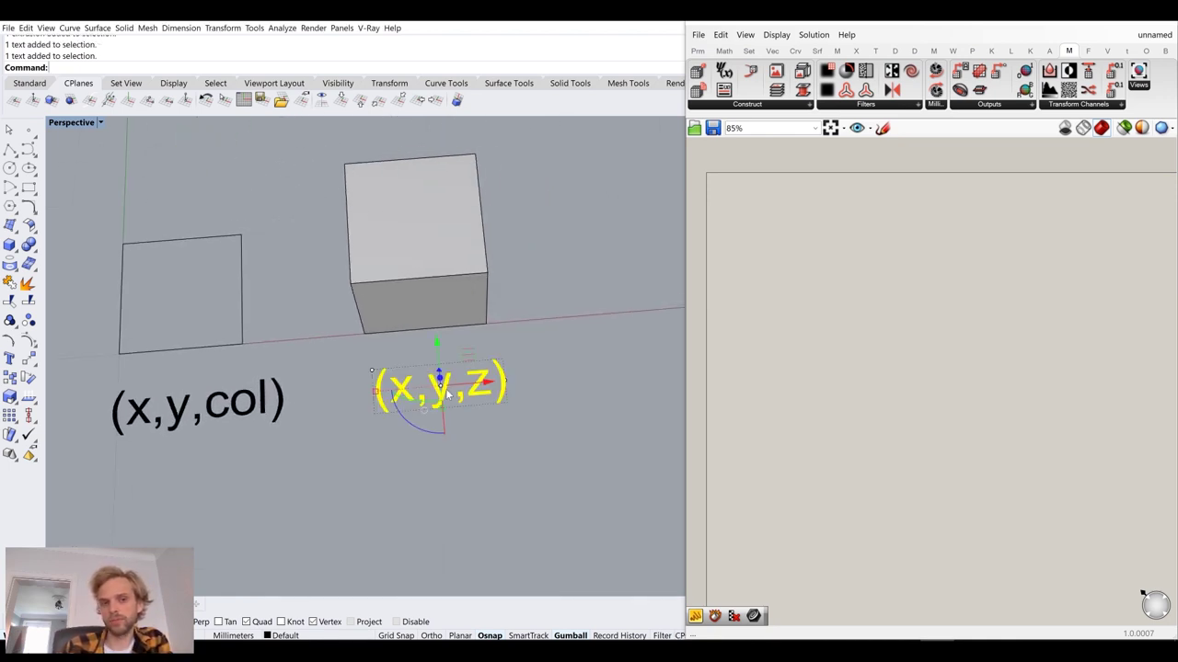
pyautogui.doubleClick(502, 410)
pyautogui.click(208, 374)
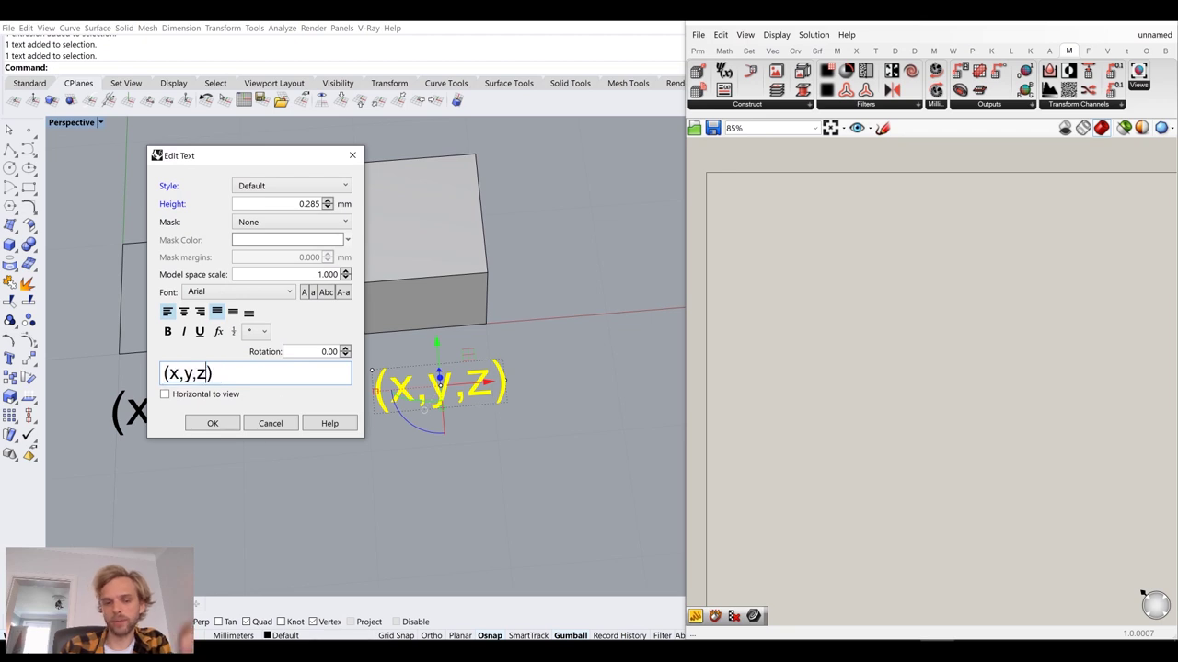
pyautogui.write(',col')
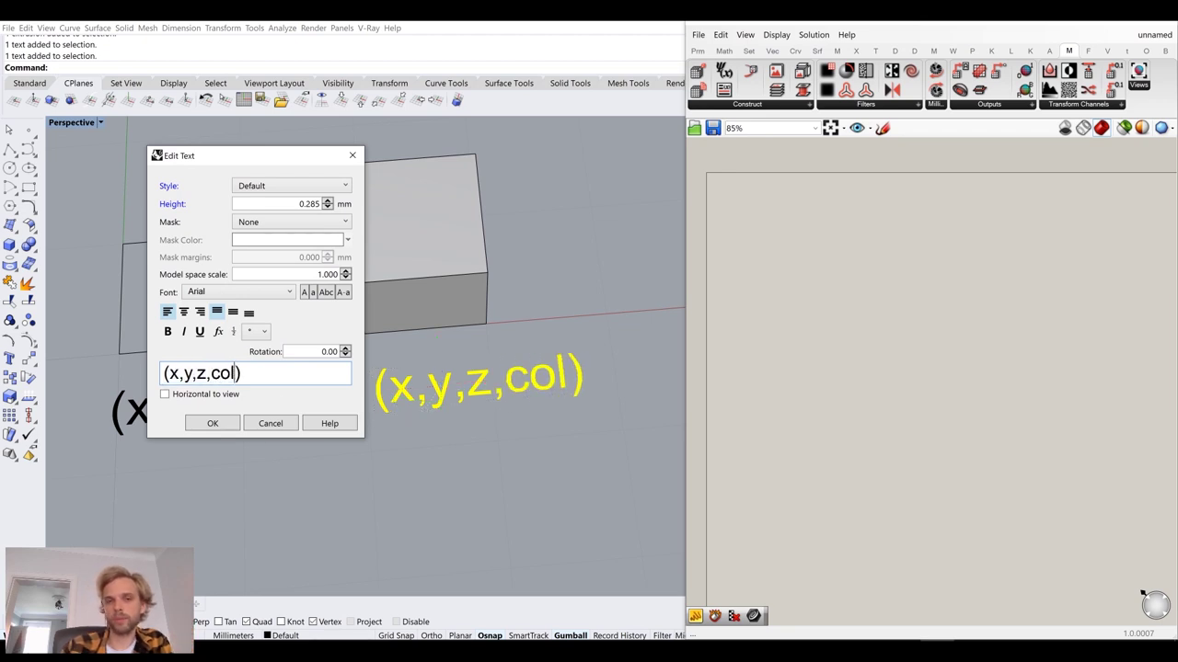
pyautogui.click(232, 424)
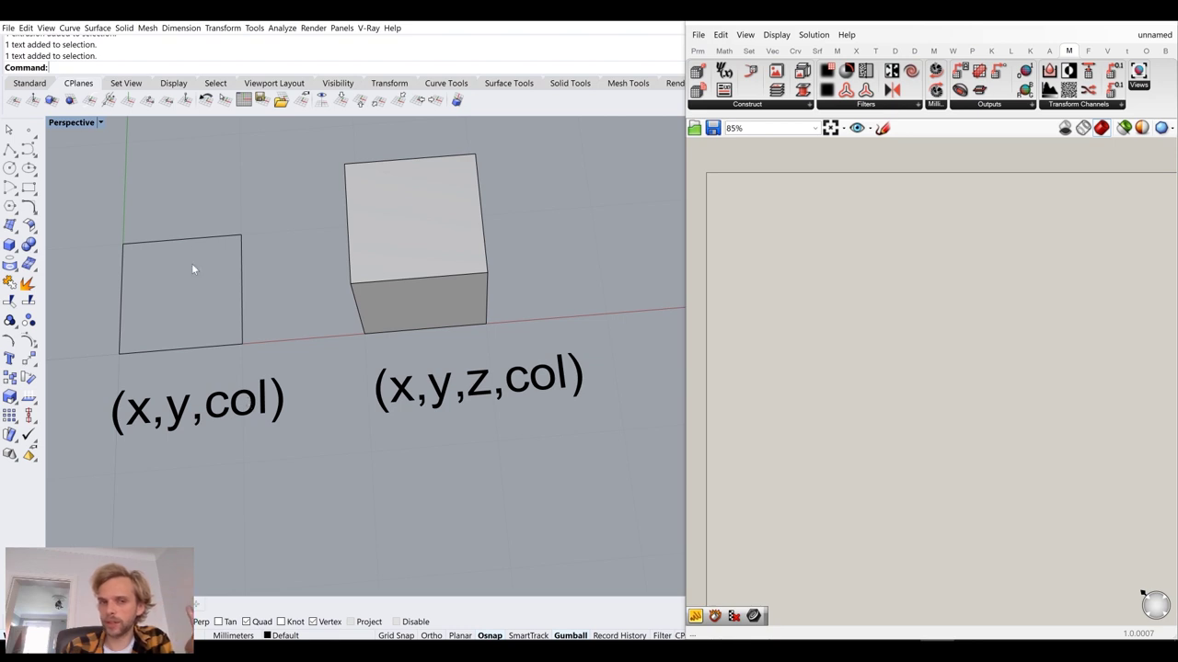
pyautogui.moveTo(112, 354); pyautogui.dragTo(113, 355)
pyautogui.click(304, 247)
pyautogui.click(207, 236)
pyautogui.click(422, 190)
# - Delete the square together with its "(x,y,col)" label, and select the remaining cube
pyautogui.moveTo(282, 176); pyautogui.dragTo(96, 462)
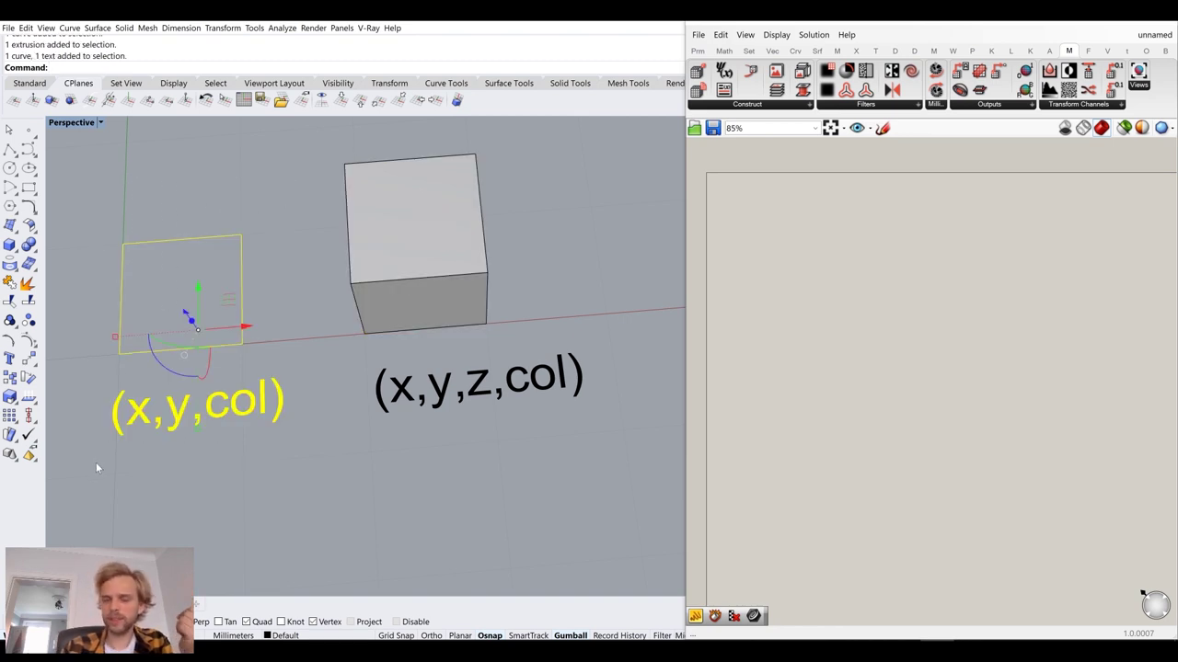
pyautogui.press('Delete')
pyautogui.moveTo(315, 493)
pyautogui.keyDown('shift'); pyautogui.mouseDown(button='right')
pyautogui.moveTo(263, 519)
pyautogui.moveTo(304, 497)
pyautogui.mouseUp(button='right'); pyautogui.keyUp('shift')
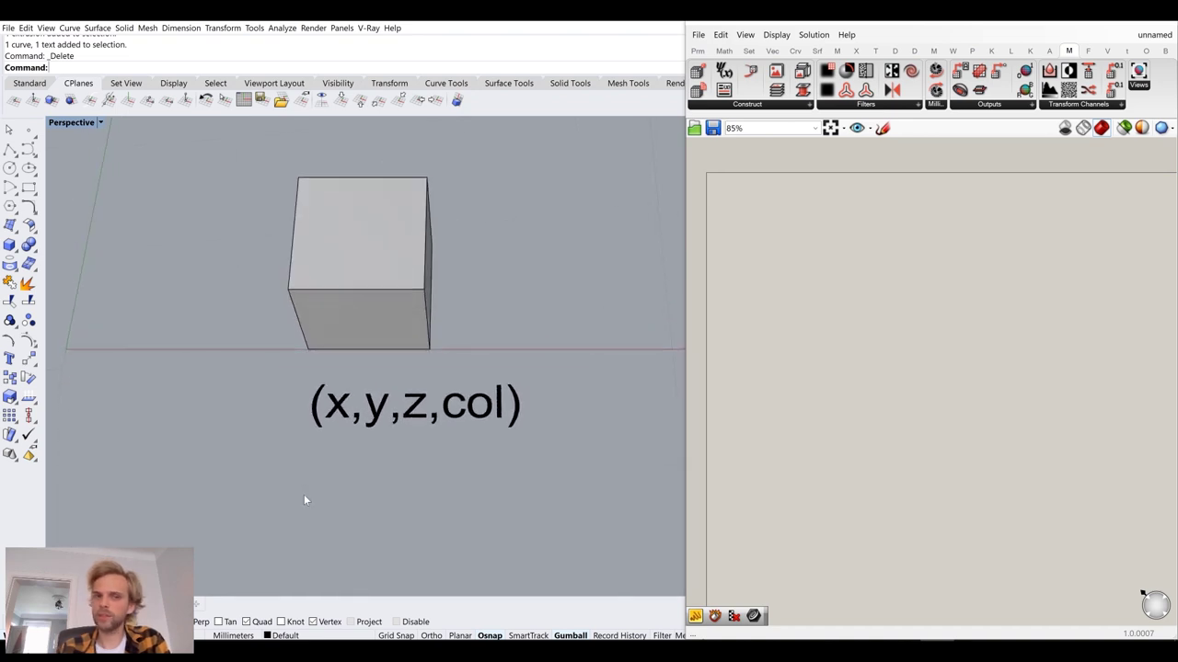
pyautogui.moveTo(243, 343); pyautogui.dragTo(359, 326, button='right')
pyautogui.click(402, 289)
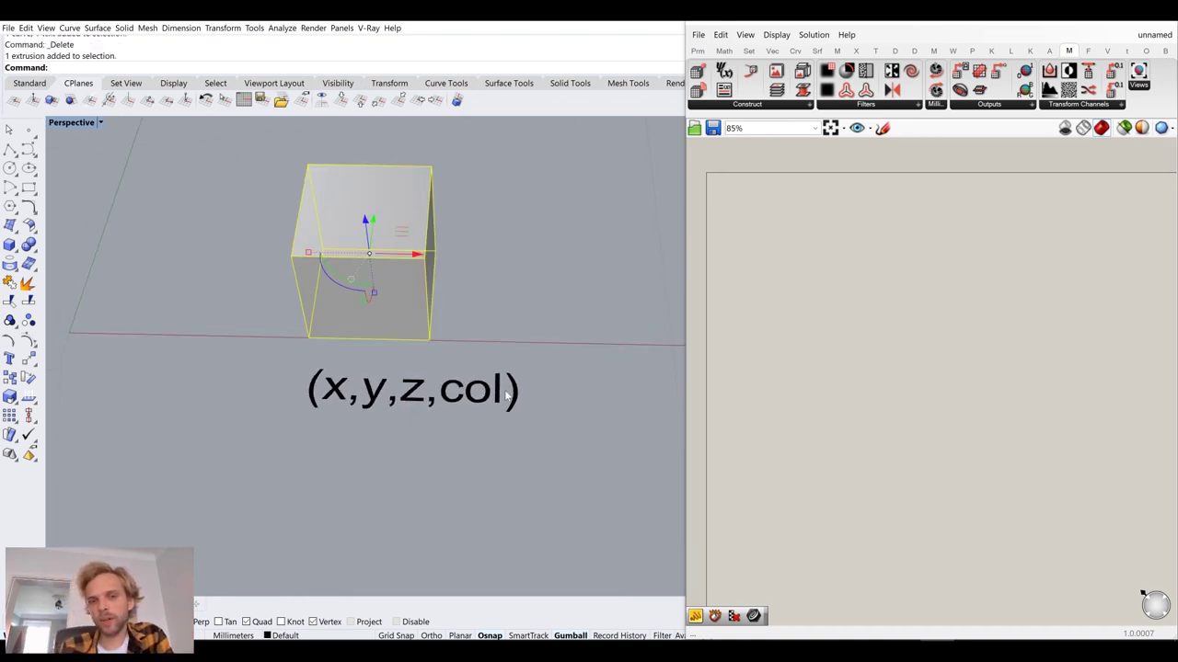
# - Change the text of the label below the cube to "(x,y,z,col,density,elasticity)"
pyautogui.keyDown('shift'); pyautogui.moveTo(500, 411); pyautogui.dragTo(391, 435, button='right'); pyautogui.keyUp('shift')
pyautogui.click(390, 439)
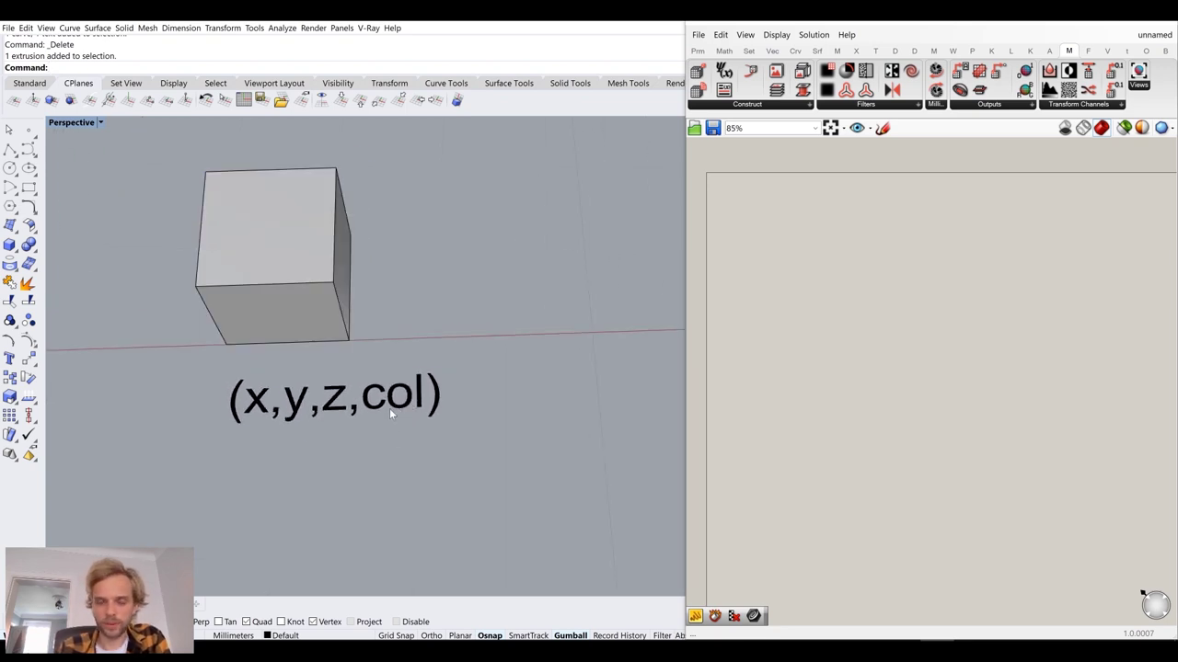
pyautogui.click(391, 406)
pyautogui.doubleClick(412, 403)
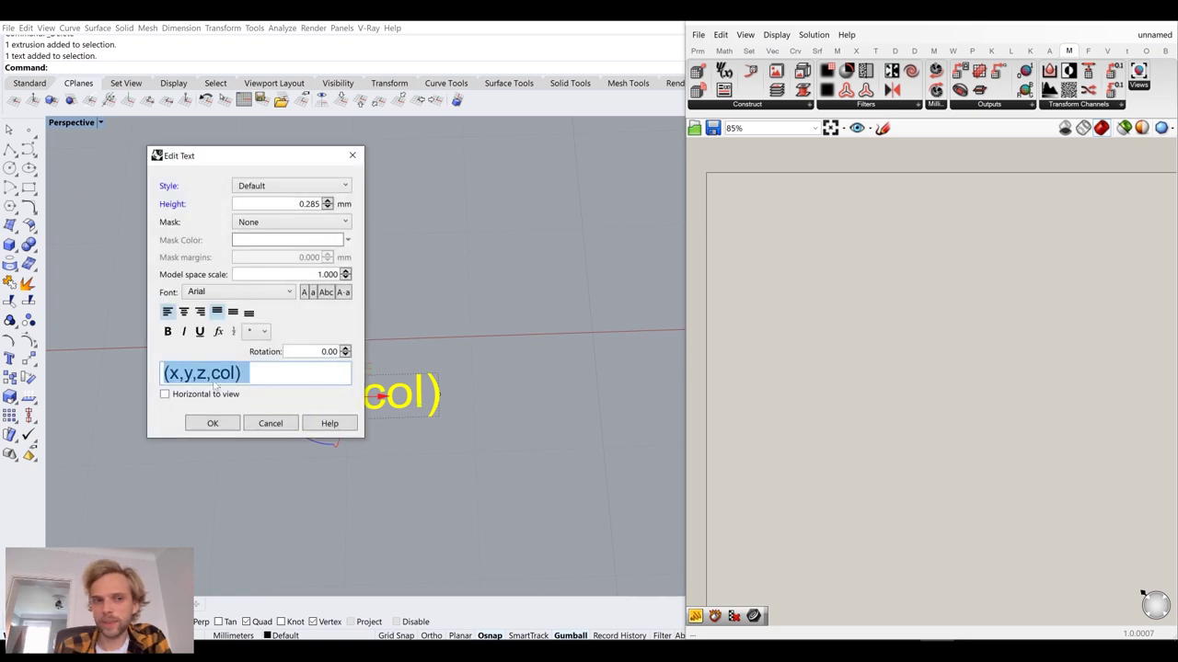
pyautogui.press('End')
pyautogui.press('Left')
pyautogui.write(',densi')
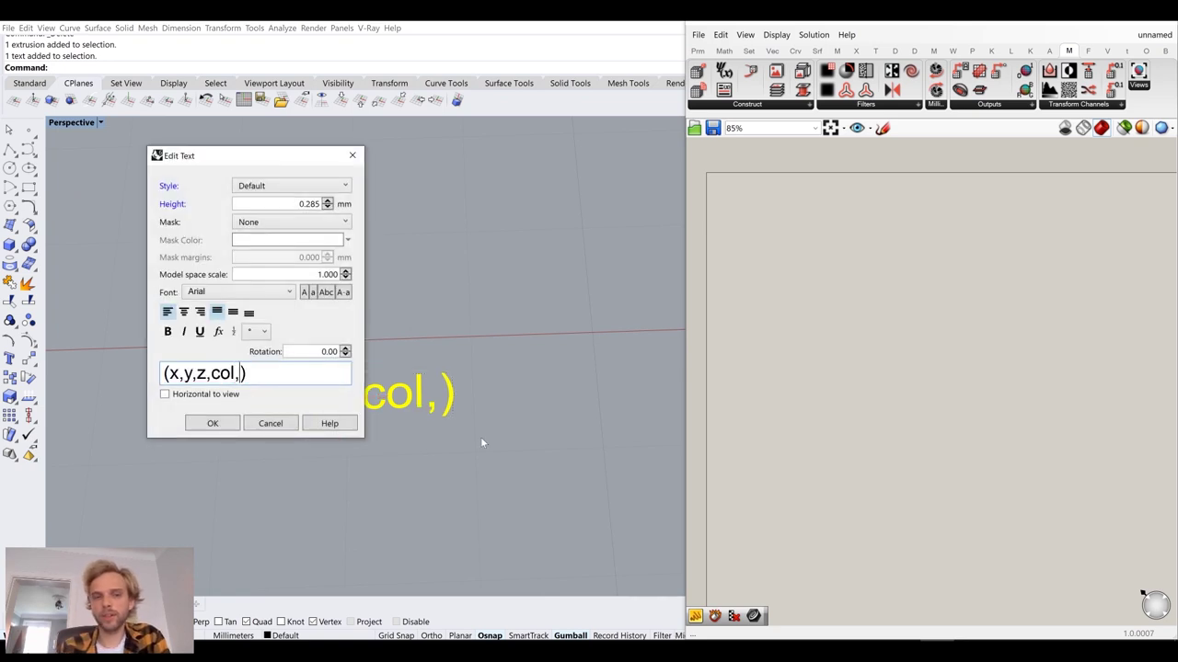
pyautogui.write('ty')
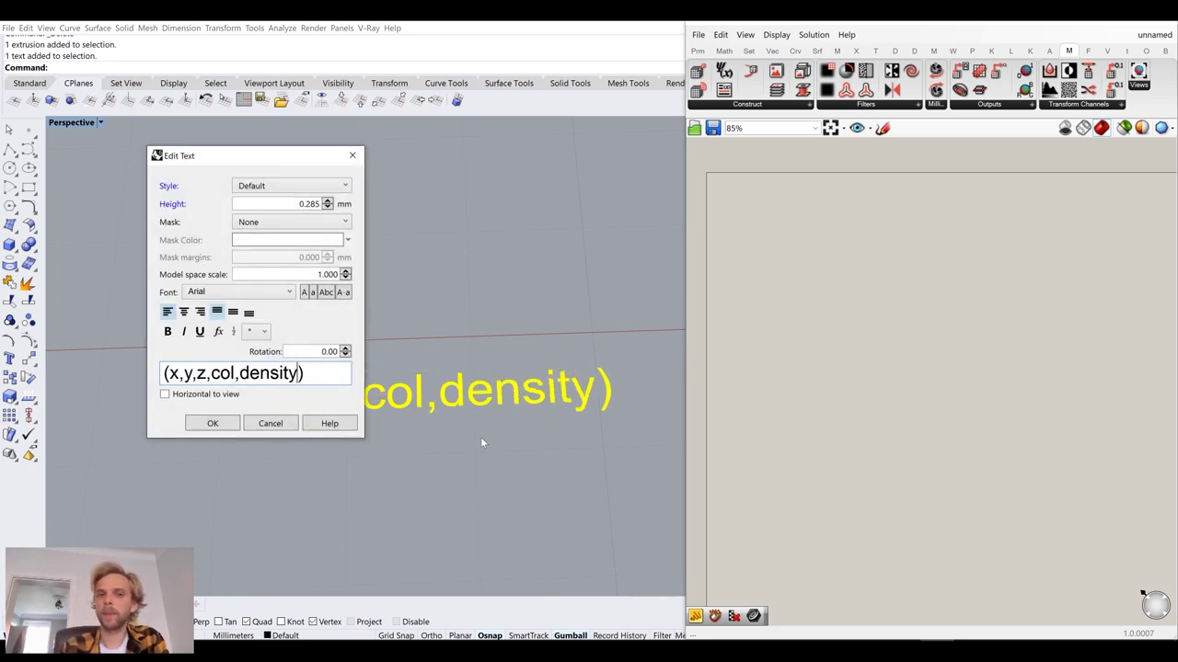
pyautogui.write(',ela')
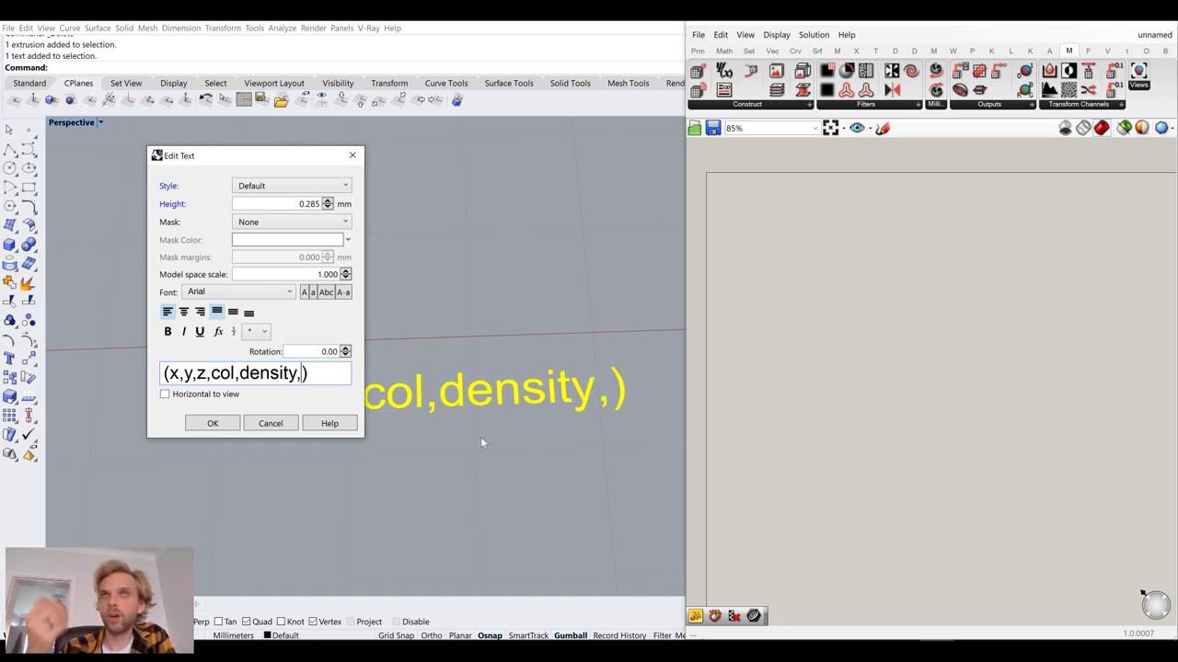
pyautogui.write('sti')
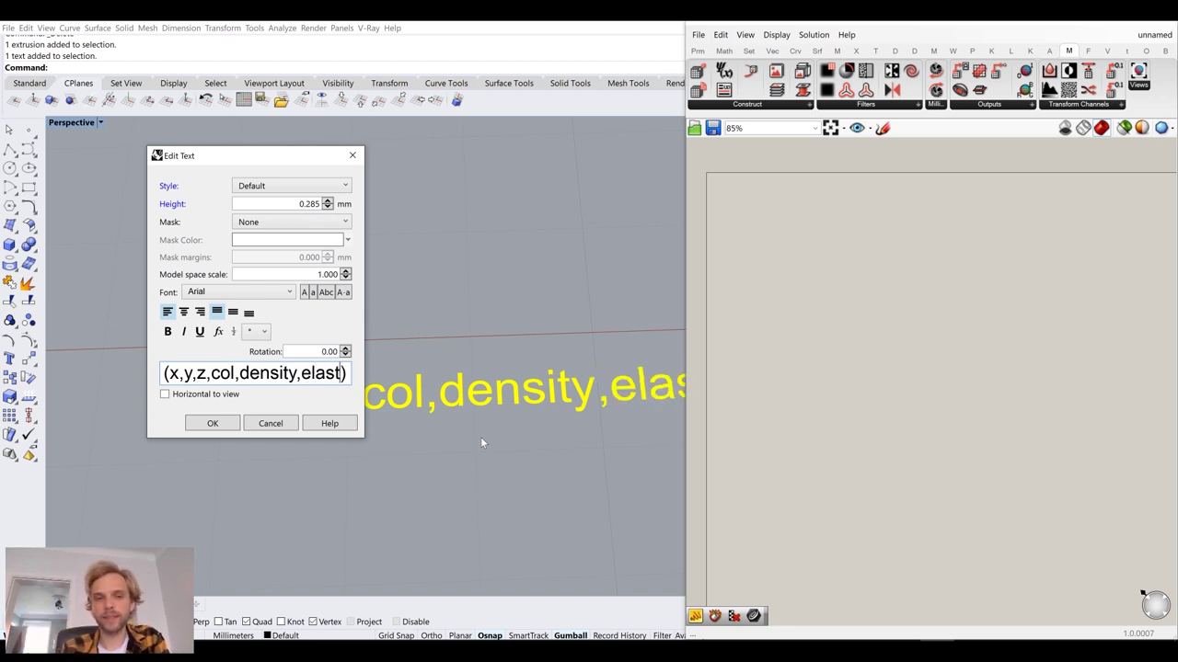
pyautogui.write('city')
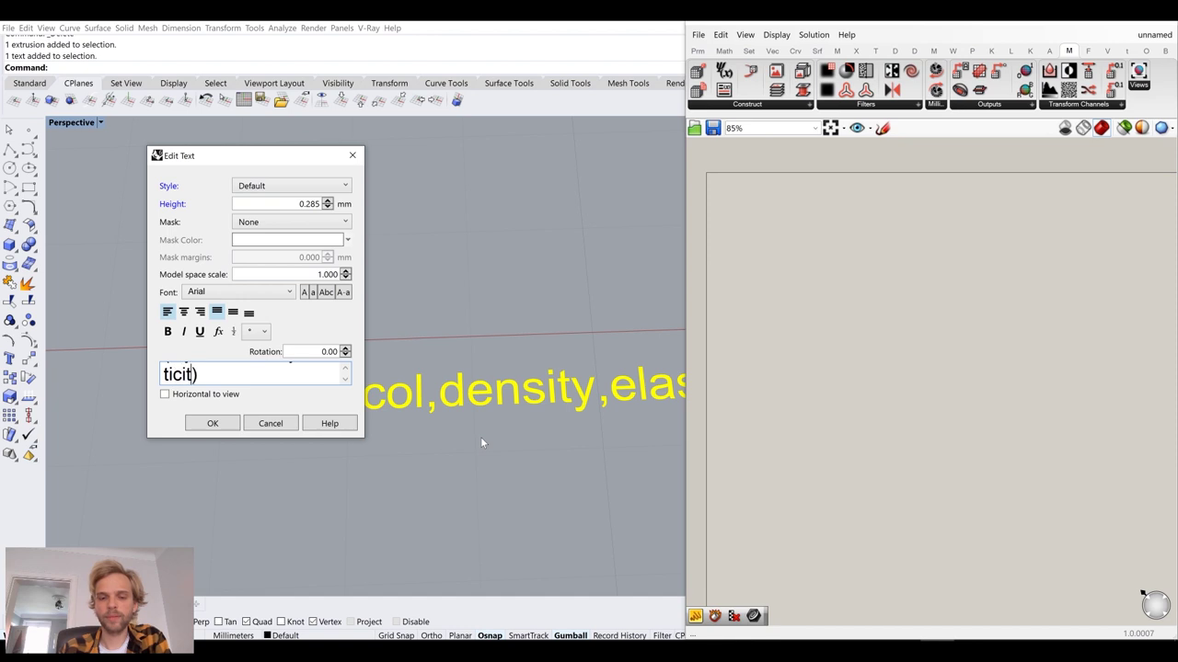
pyautogui.click(213, 423)
# - Delete the cube together with its "(x,y,z,col,density,elasticity)" label
pyautogui.click(346, 236)
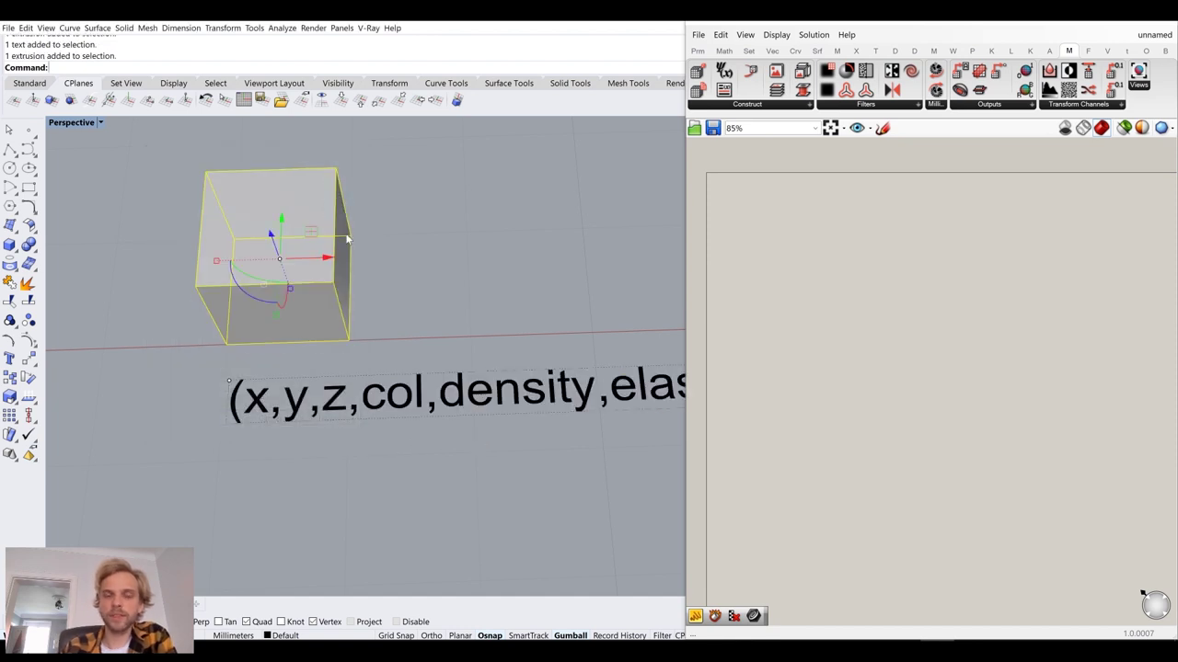
pyautogui.scroll(-8, 353, 237)
pyautogui.keyDown('shift'); pyautogui.moveTo(469, 239); pyautogui.dragTo(431, 255, button='right'); pyautogui.keyUp('shift')
pyautogui.click(431, 254)
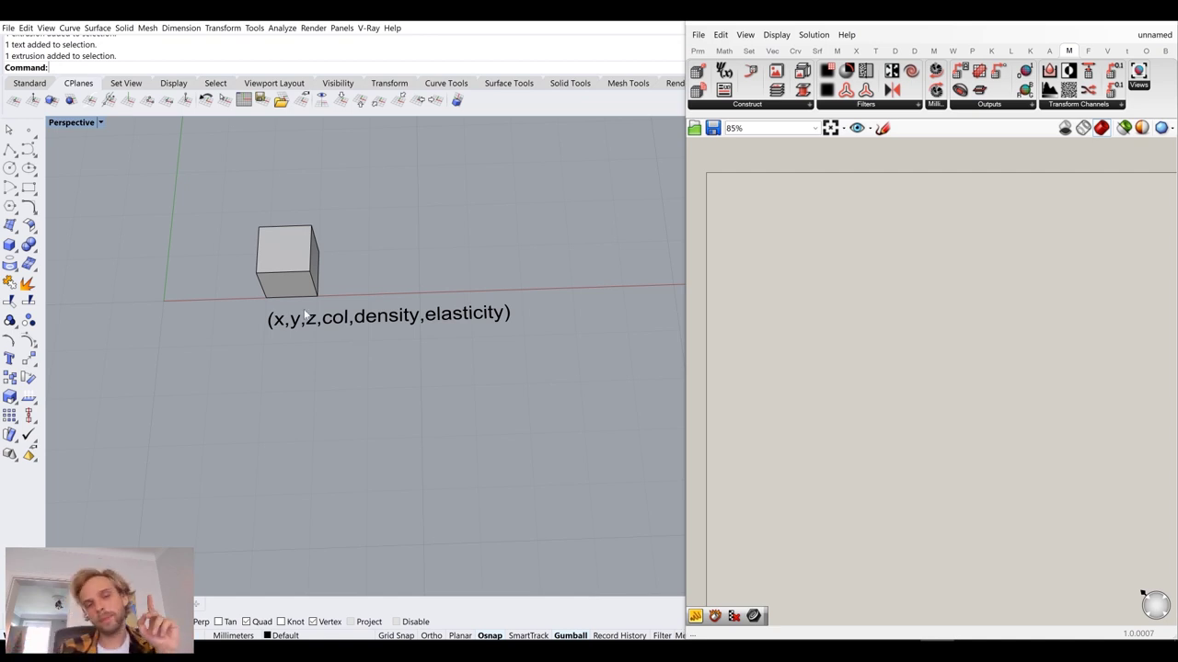
pyautogui.click(295, 276)
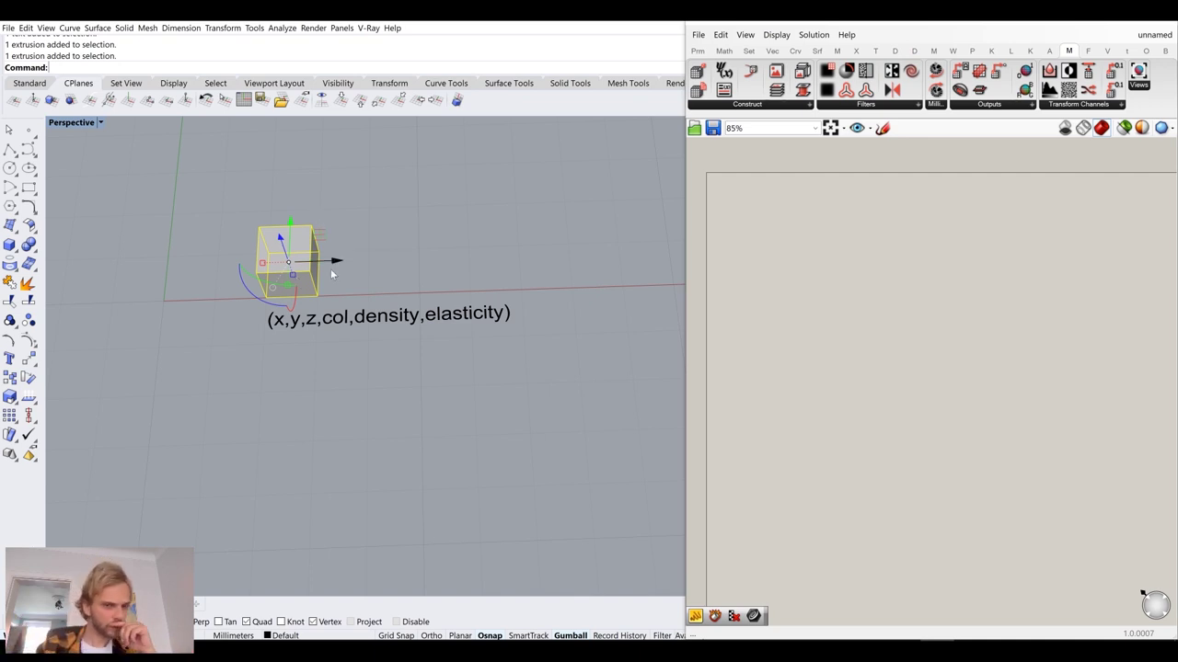
pyautogui.moveTo(402, 421); pyautogui.dragTo(226, 230)
pyautogui.press('Delete')
pyautogui.keyDown('shift'); pyautogui.moveTo(226, 229); pyautogui.dragTo(280, 208, button='right'); pyautogui.keyUp('shift')
pyautogui.keyDown('shift'); pyautogui.moveTo(385, 212); pyautogui.dragTo(333, 403, button='right'); pyautogui.keyUp('shift')
pyautogui.scroll(-4, 333, 403)
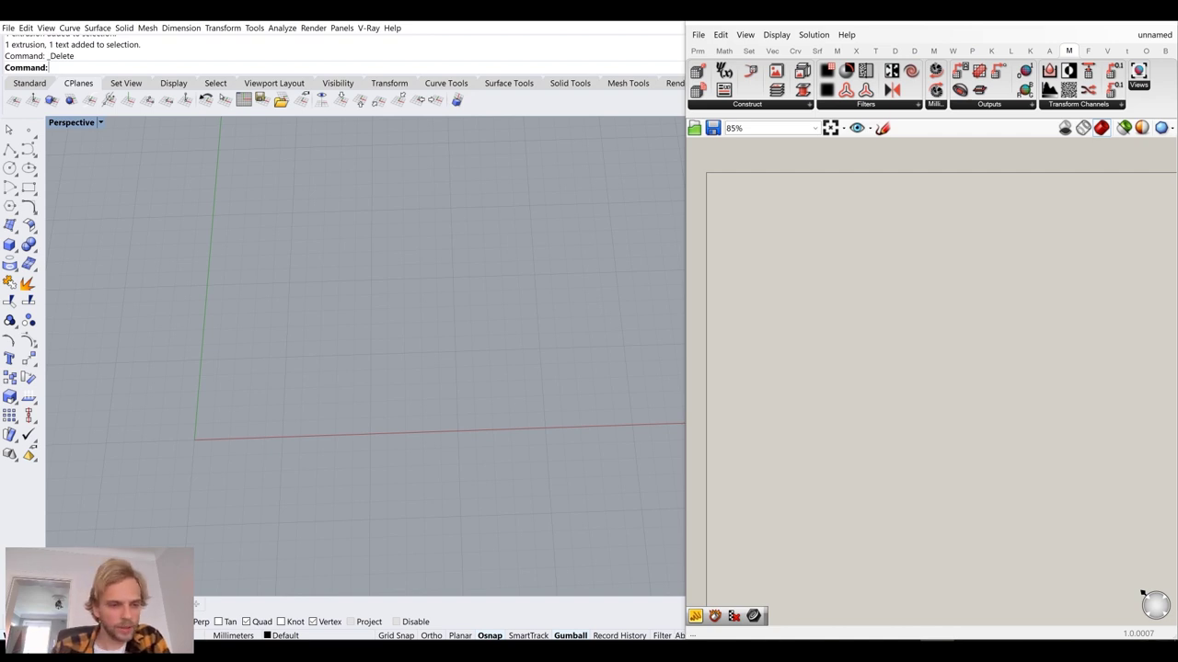
# - Switch to File Explorer, open the series-00000 folder on the Desktop and maximize its window
pyautogui.press('super+e')
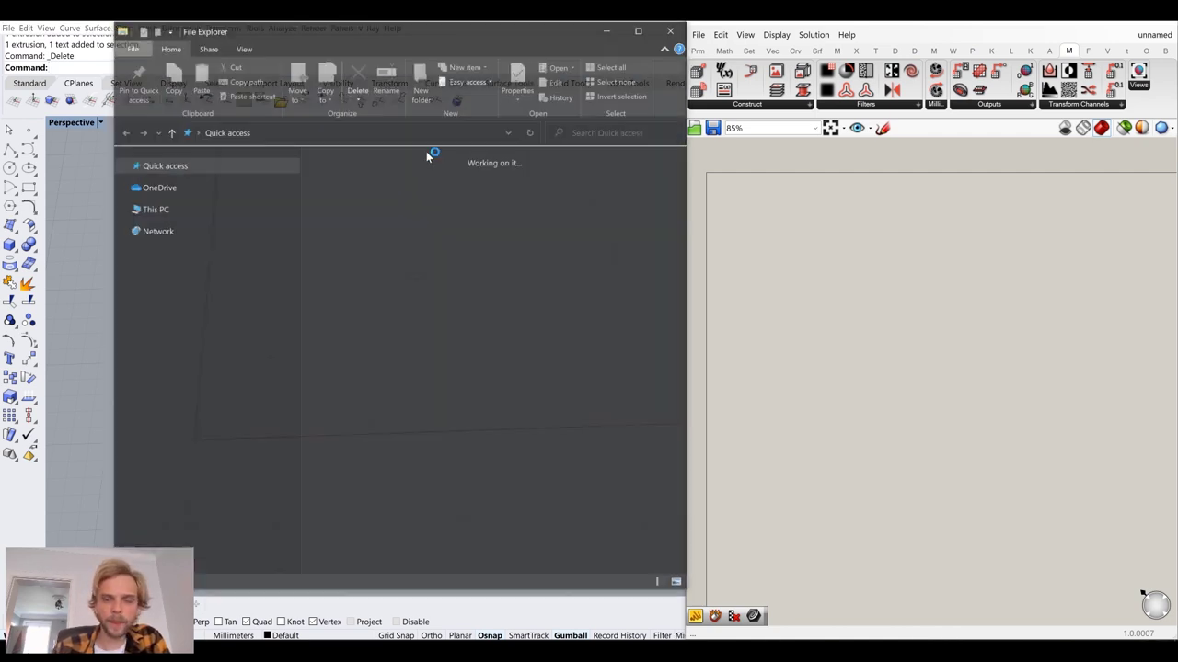
pyautogui.click(161, 181)
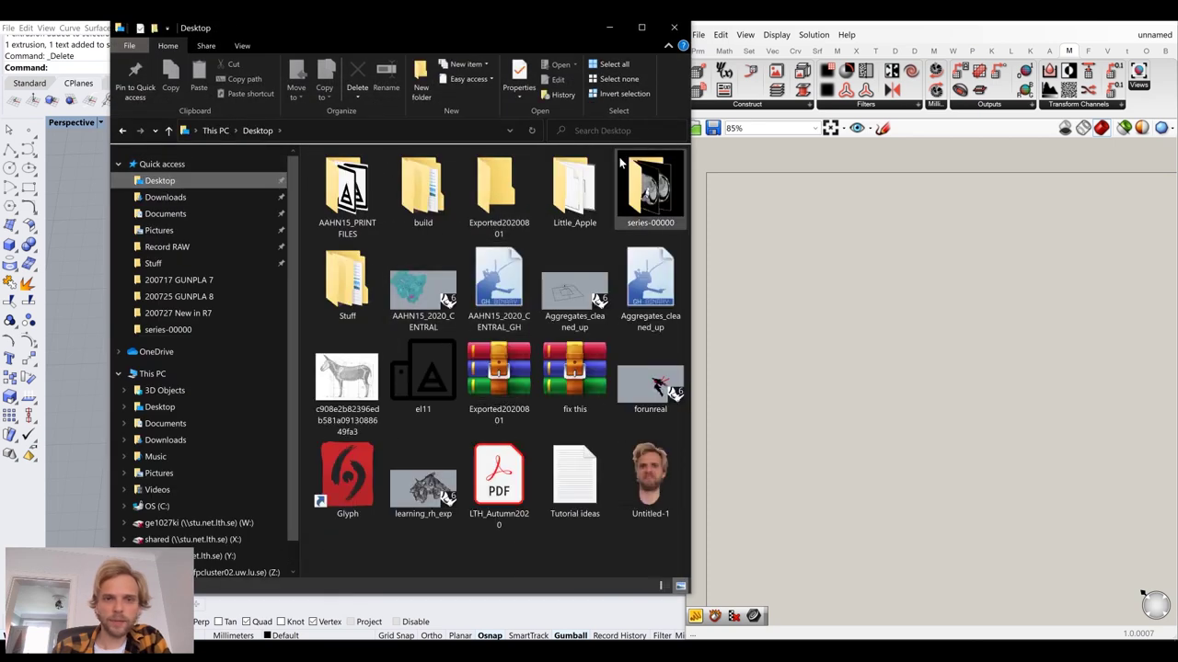
pyautogui.doubleClick(655, 180)
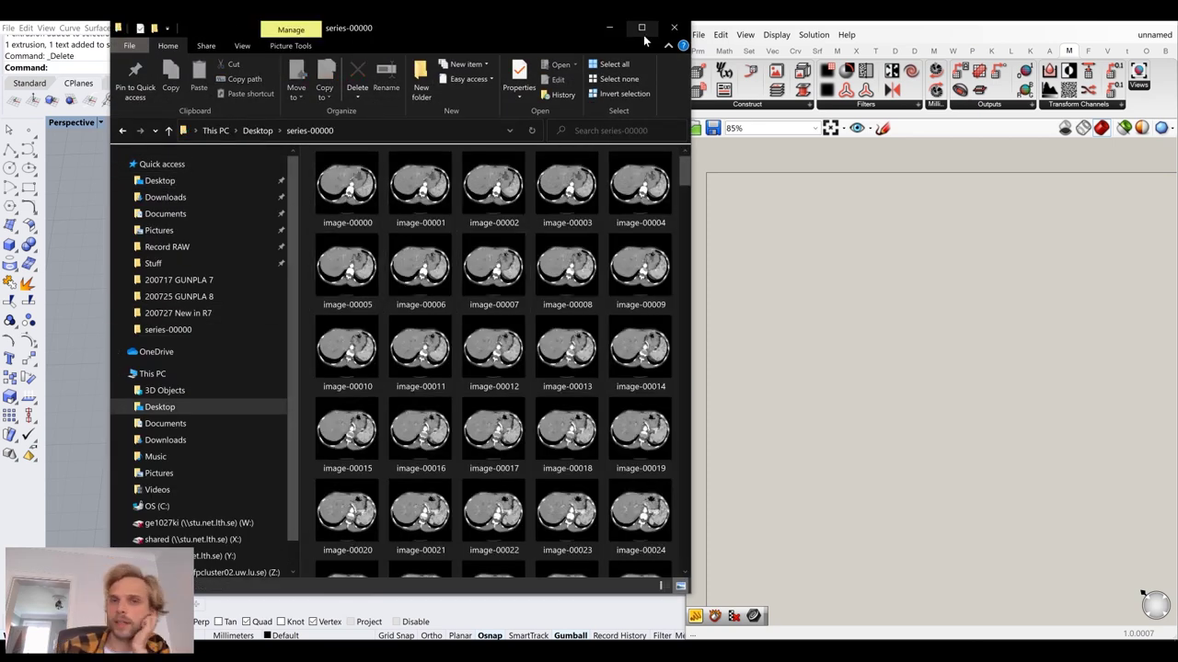
pyautogui.click(642, 30)
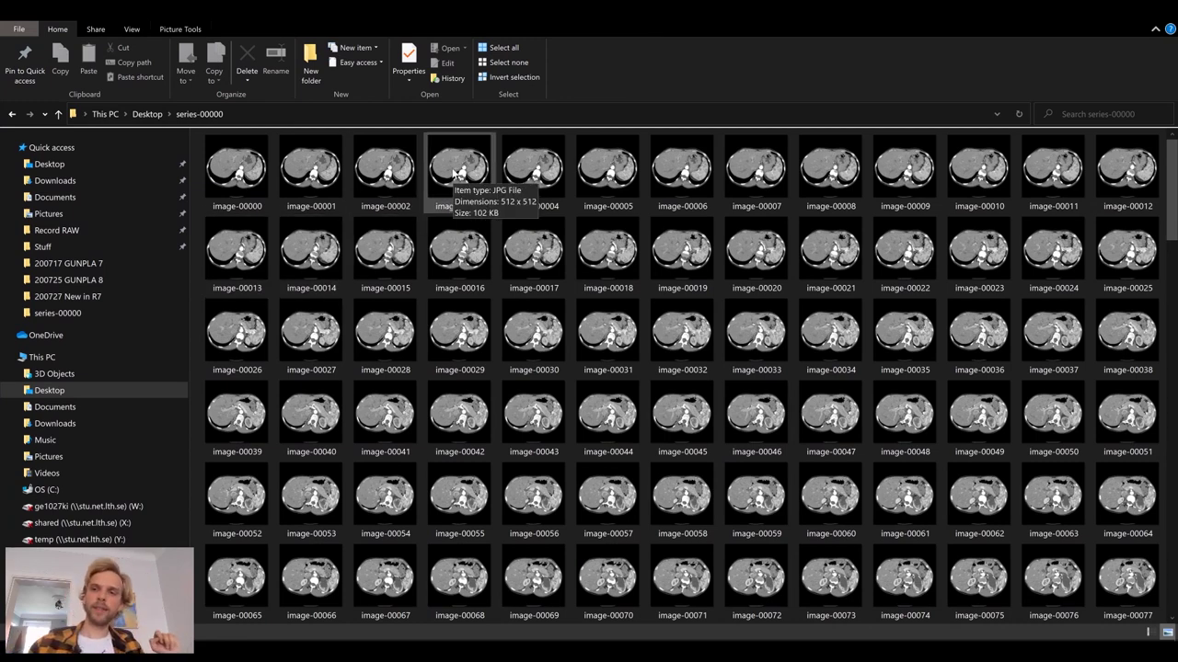
# - Look through the scan images in series-00000 and open image-00000 in a maximized Photos window
pyautogui.scroll(-8, 1104, 225)
pyautogui.scroll(-11, 1058, 207)
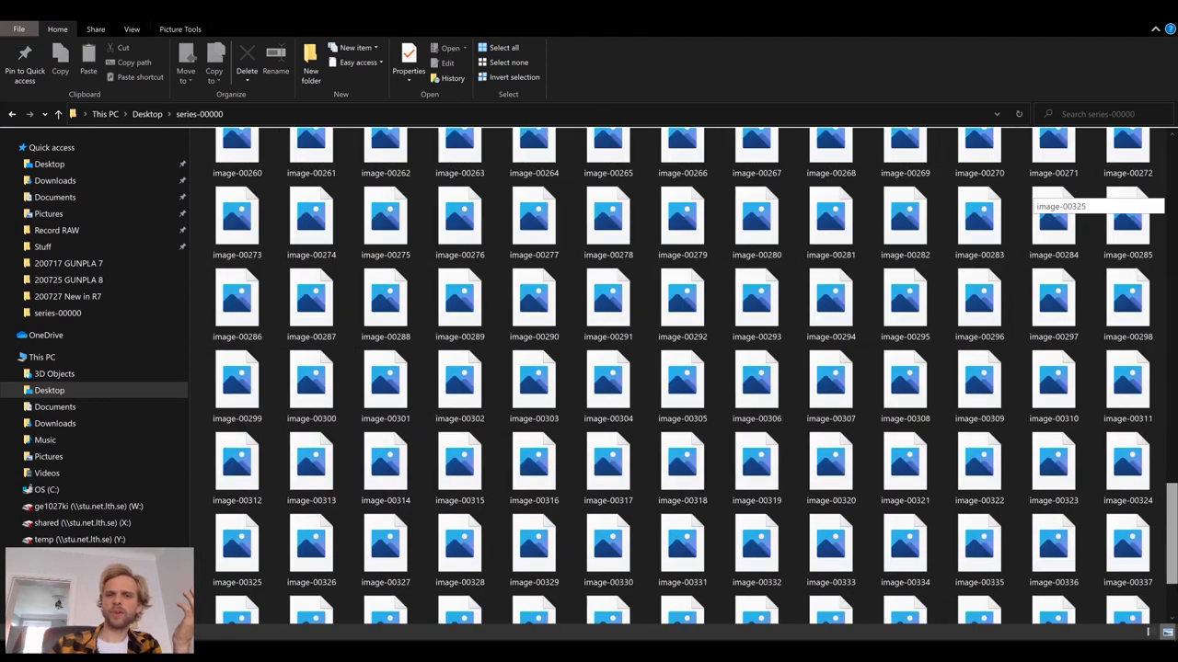
pyautogui.scroll(5, 654, 319)
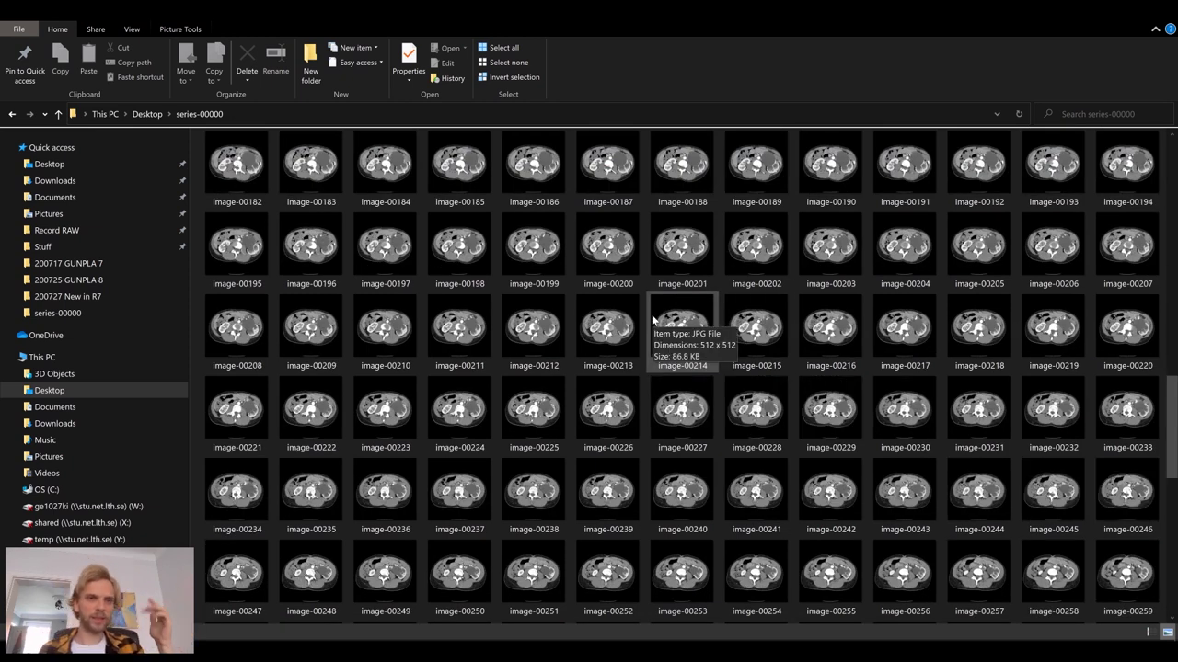
pyautogui.scroll(6, 1161, 405)
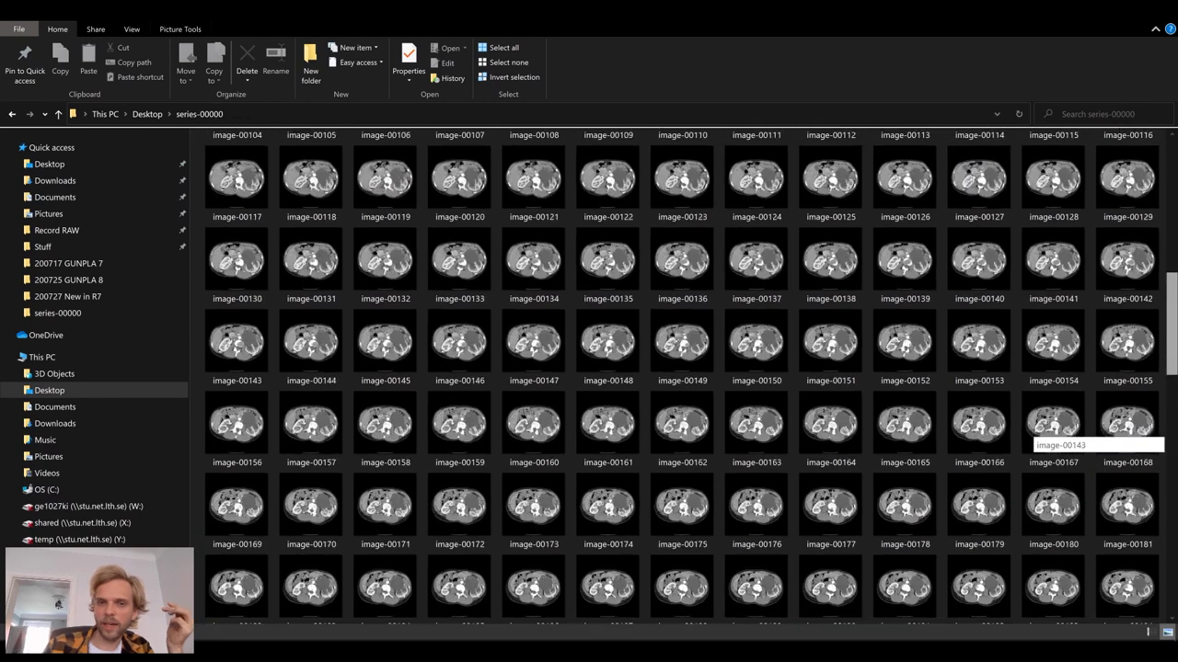
pyautogui.scroll(8, 1161, 405)
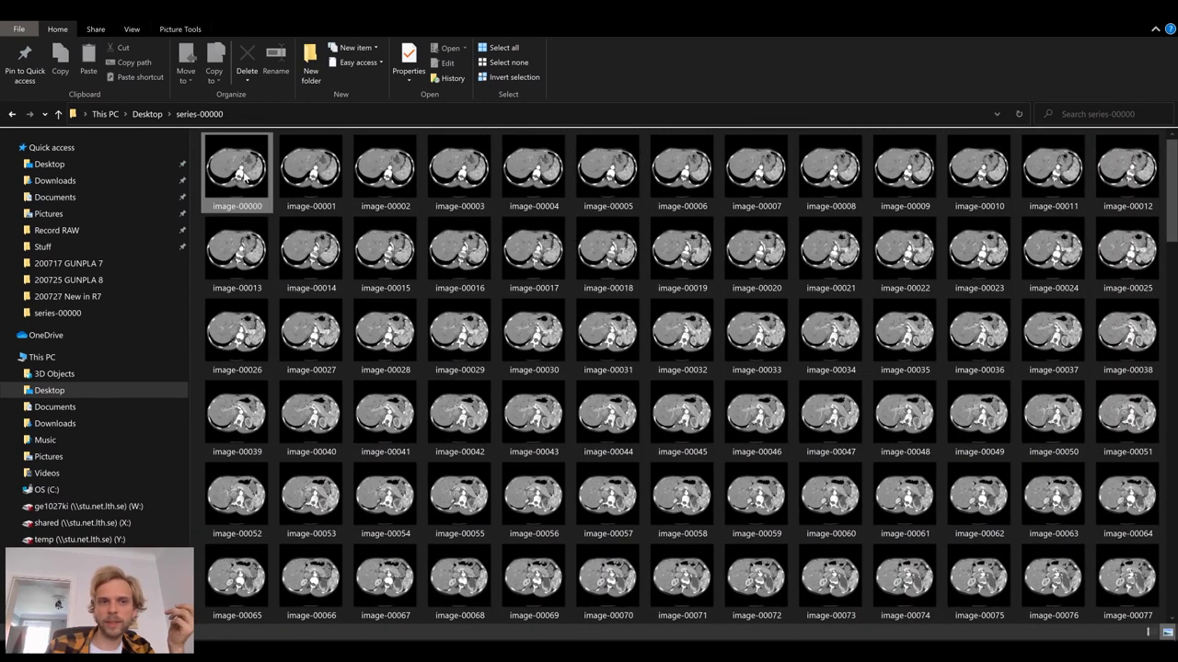
pyautogui.doubleClick(243, 173)
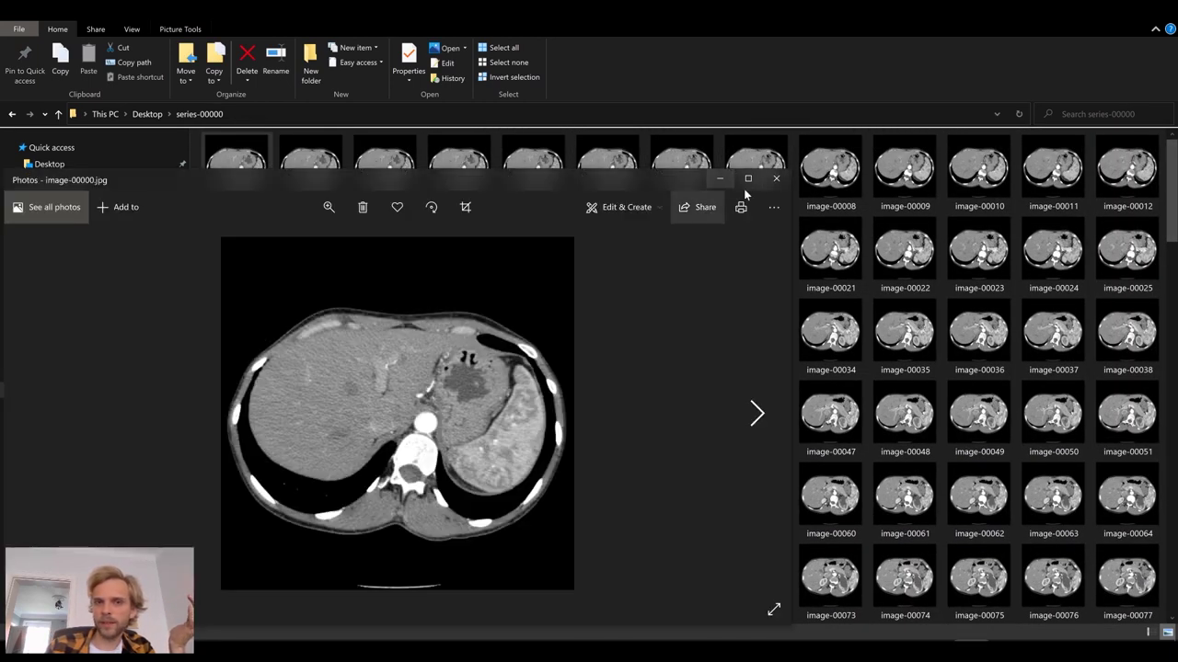
pyautogui.click(748, 179)
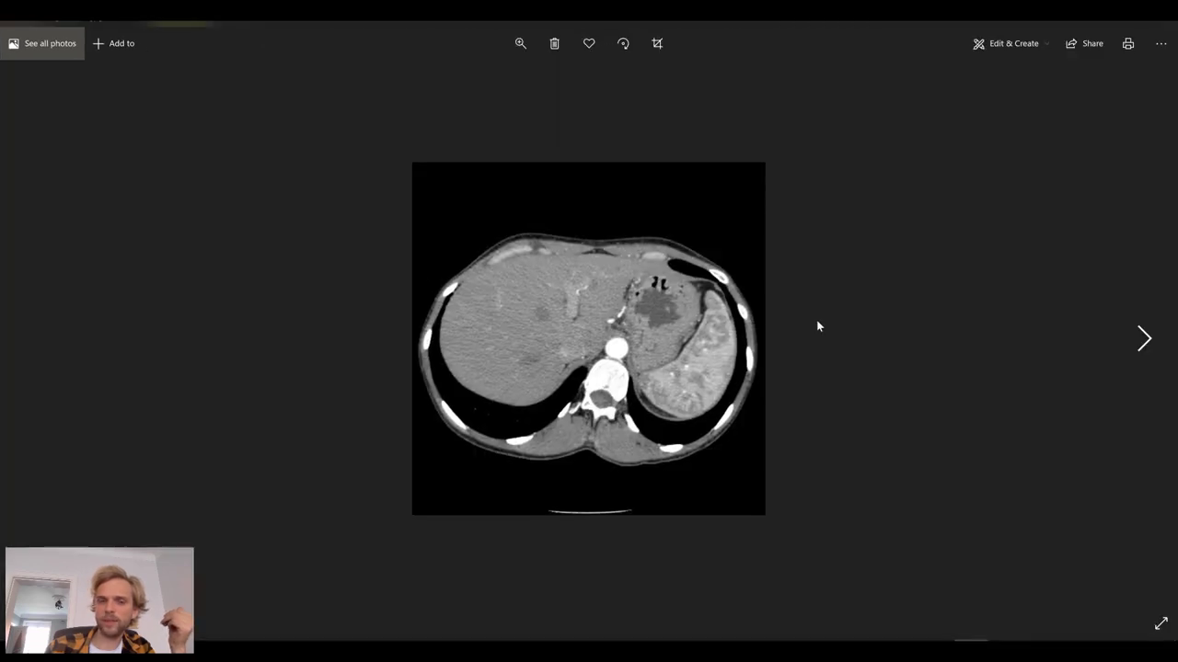
# - Examine how the scan slices change by stepping forward through the image series from image-00000, and close the viewer
pyautogui.press('Right')
pyautogui.press('Right')
pyautogui.press('Right')
pyautogui.press('Right')
pyautogui.press('Right')
pyautogui.press('Right')
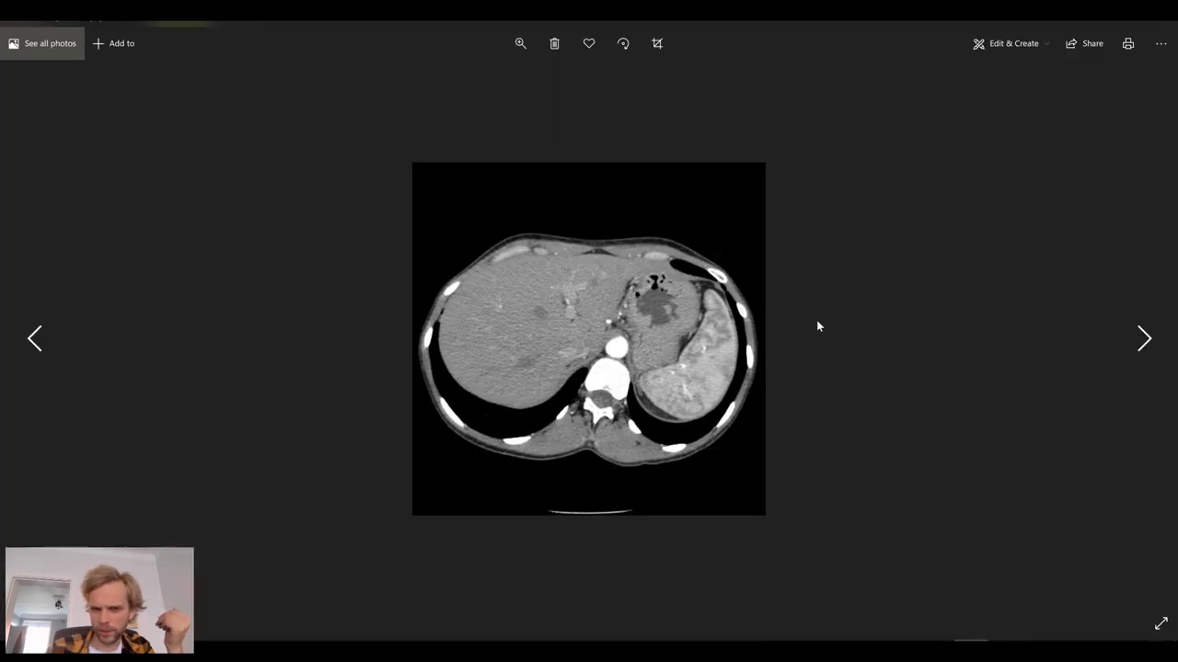
pyautogui.press('Right')
pyautogui.press('Right')
pyautogui.press('Right')
pyautogui.press('Right')
pyautogui.press('Right')
pyautogui.press('Right')
pyautogui.press('Right')
pyautogui.press('Right')
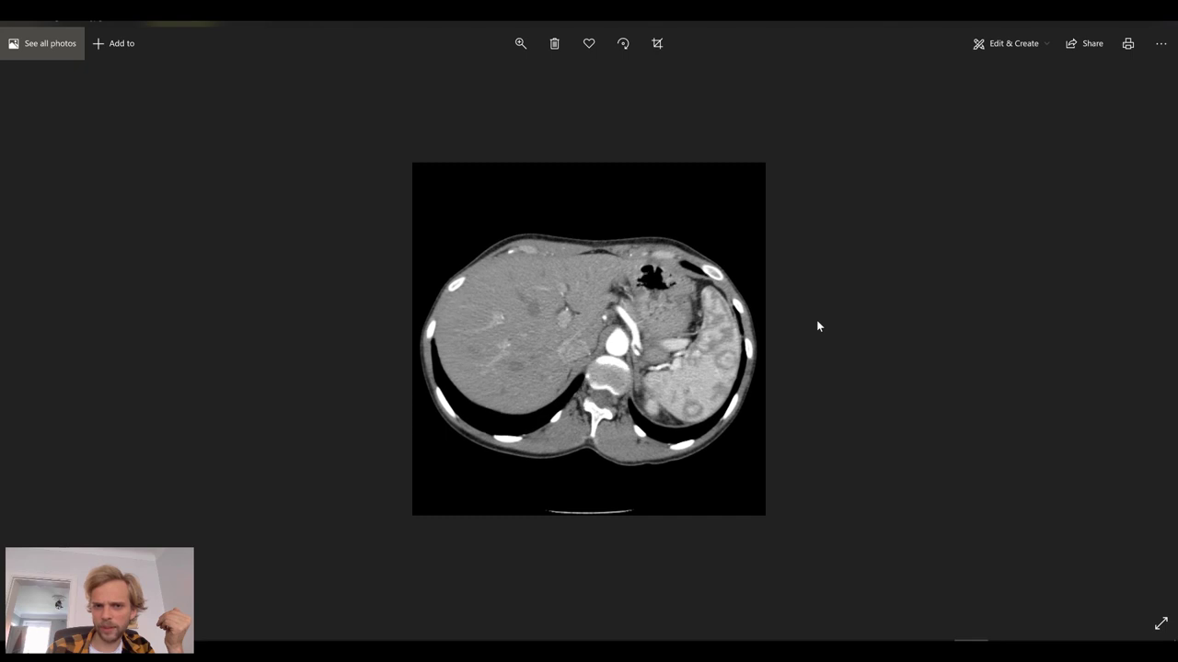
pyautogui.press('Right')
pyautogui.press('Right')
pyautogui.press('Right')
pyautogui.press('Right')
pyautogui.press('Right')
pyautogui.press('Right')
pyautogui.press('Right')
pyautogui.press('Right')
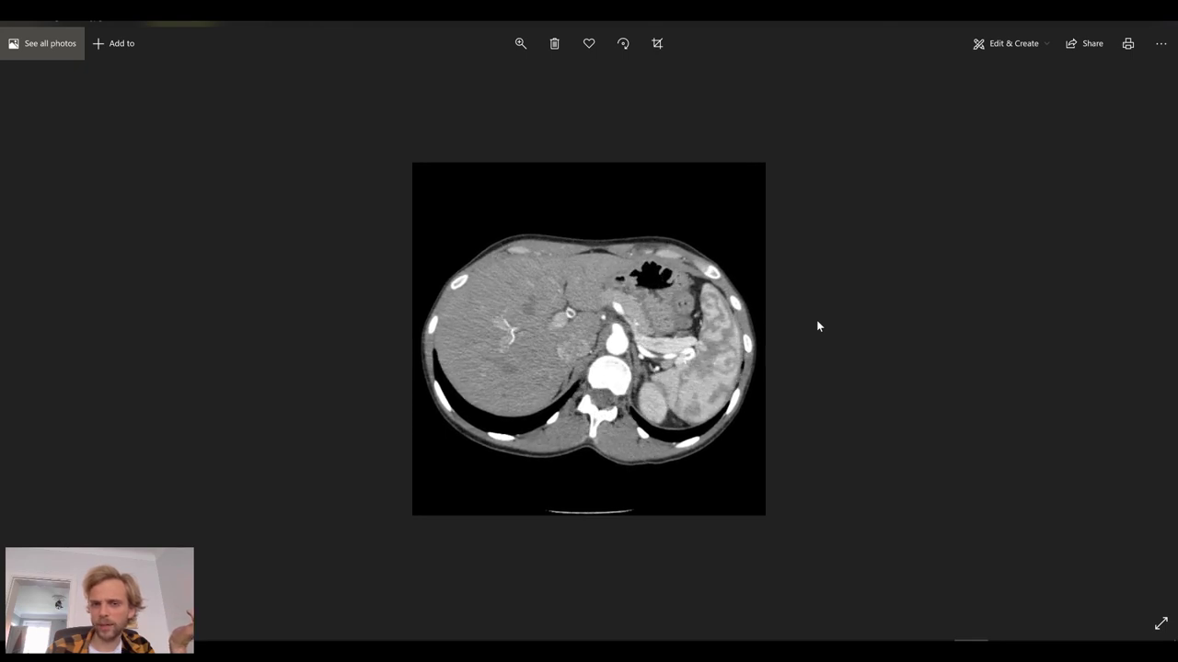
pyautogui.press('Right')
pyautogui.press('Right')
pyautogui.press('Right')
pyautogui.press('Right')
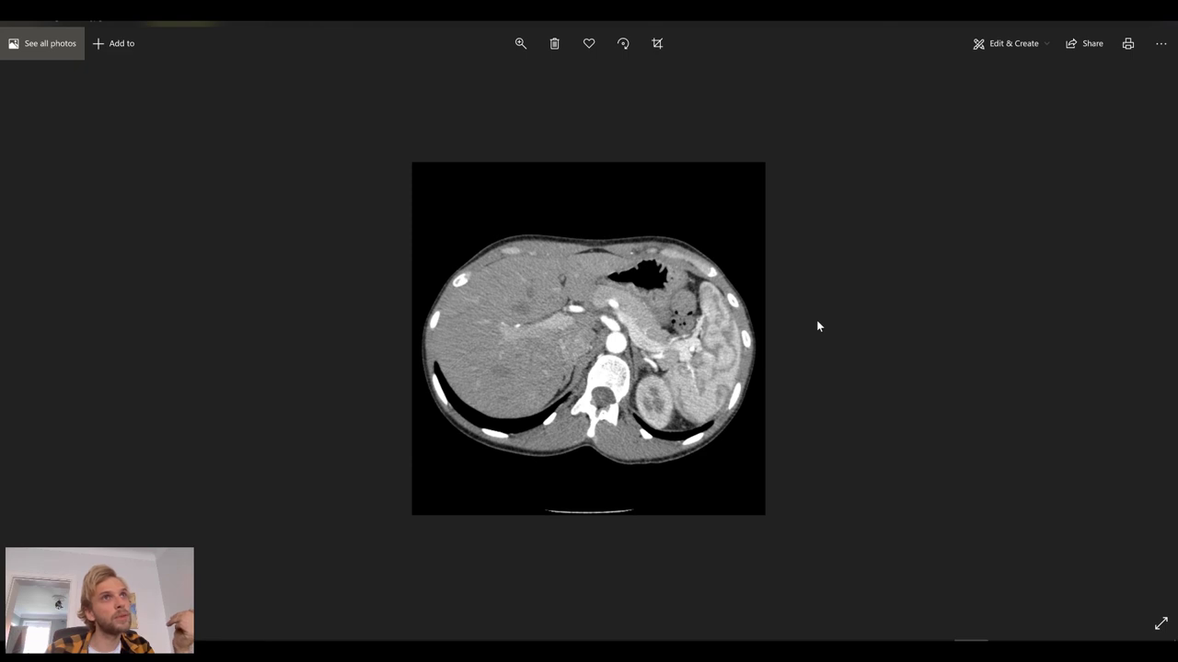
pyautogui.press('Right')
pyautogui.press('Right')
pyautogui.press('Right')
pyautogui.press('Right')
pyautogui.press('Right')
pyautogui.press('Right')
pyautogui.press('Right')
pyautogui.press('Right')
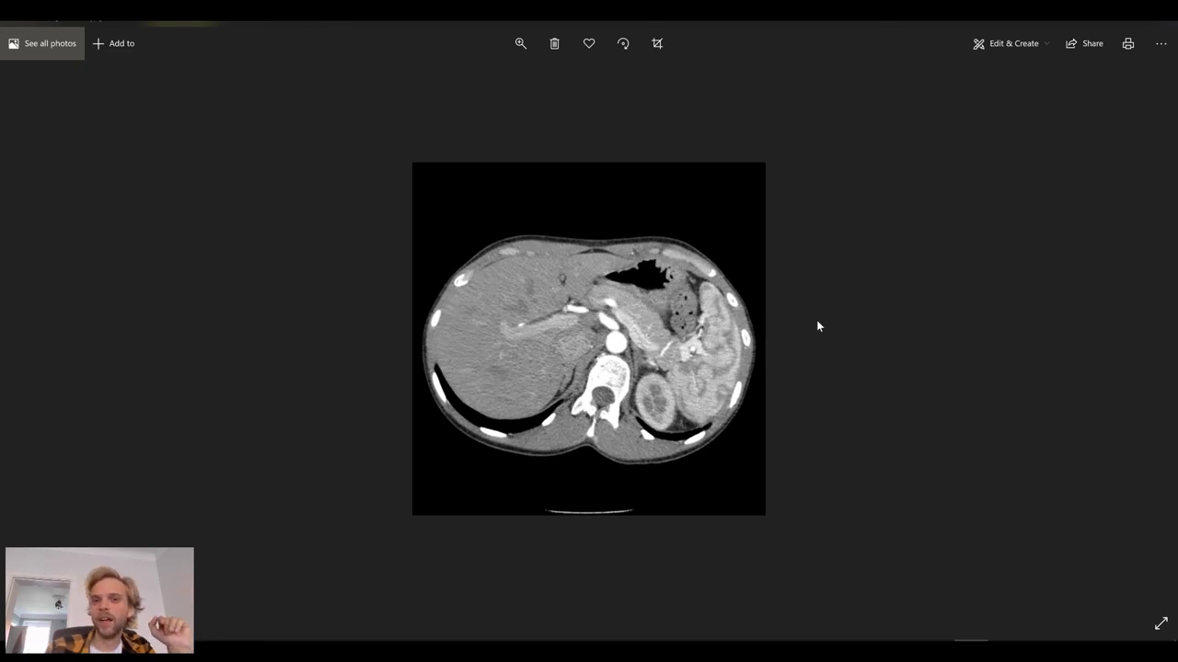
pyautogui.press('Right')
pyautogui.press('Right')
pyautogui.press('Right')
pyautogui.press('Right')
pyautogui.press('Right')
pyautogui.press('Right')
pyautogui.press('Right')
pyautogui.press('Right')
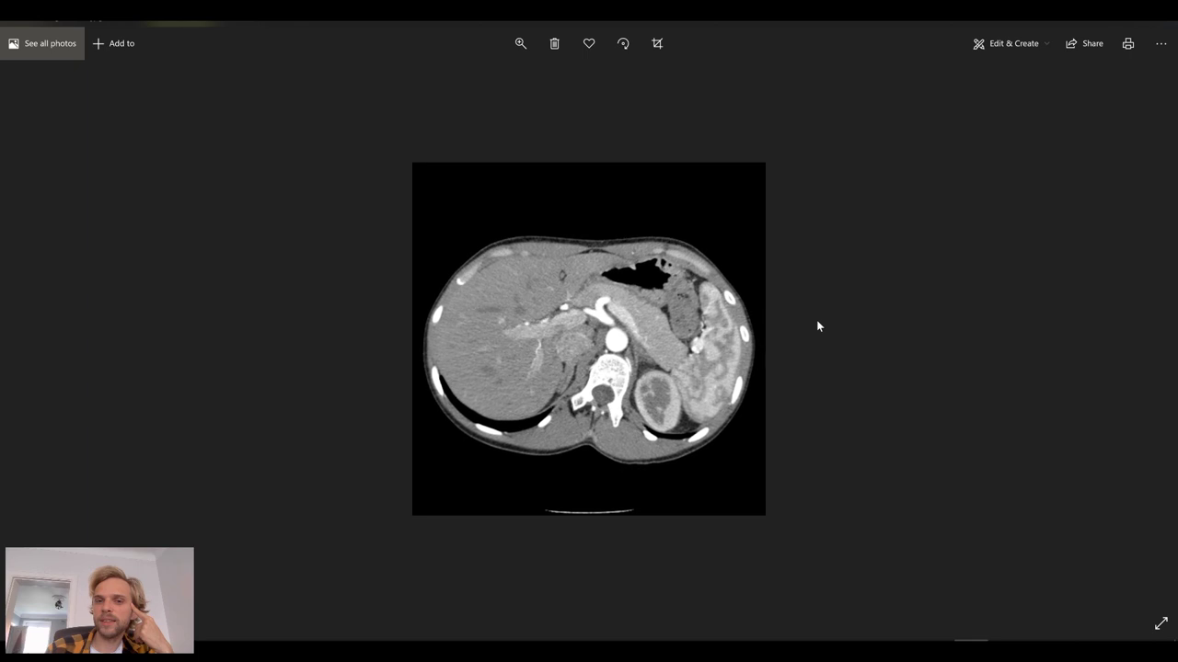
pyautogui.press('Right')
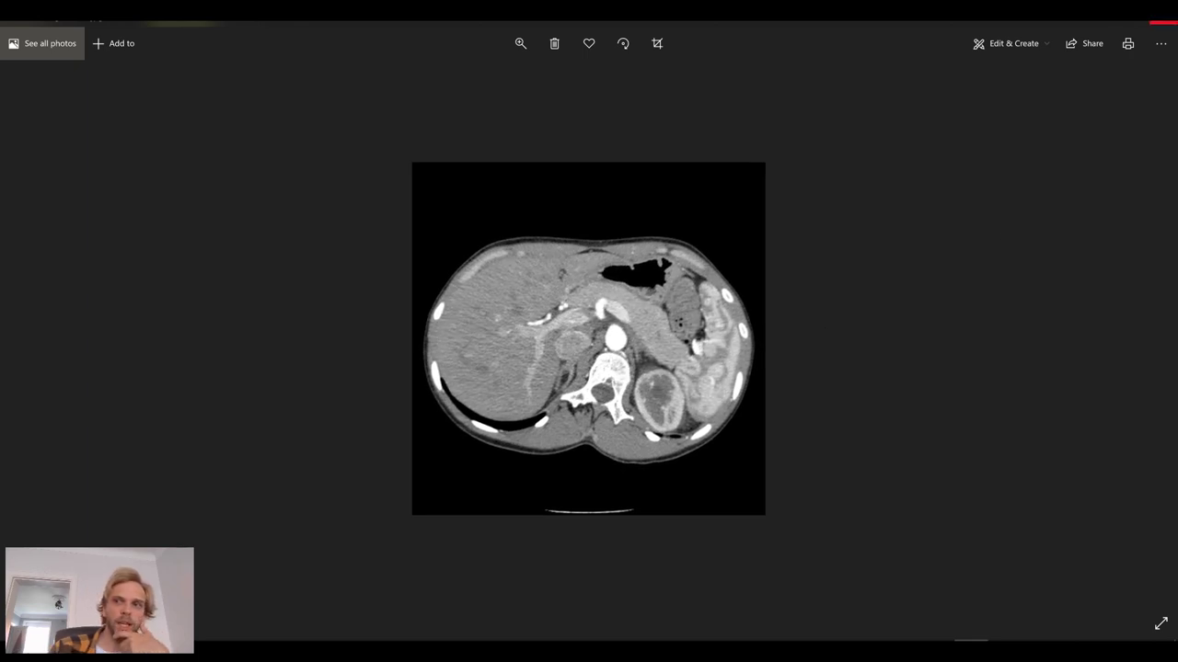
pyautogui.click(1161, 20)
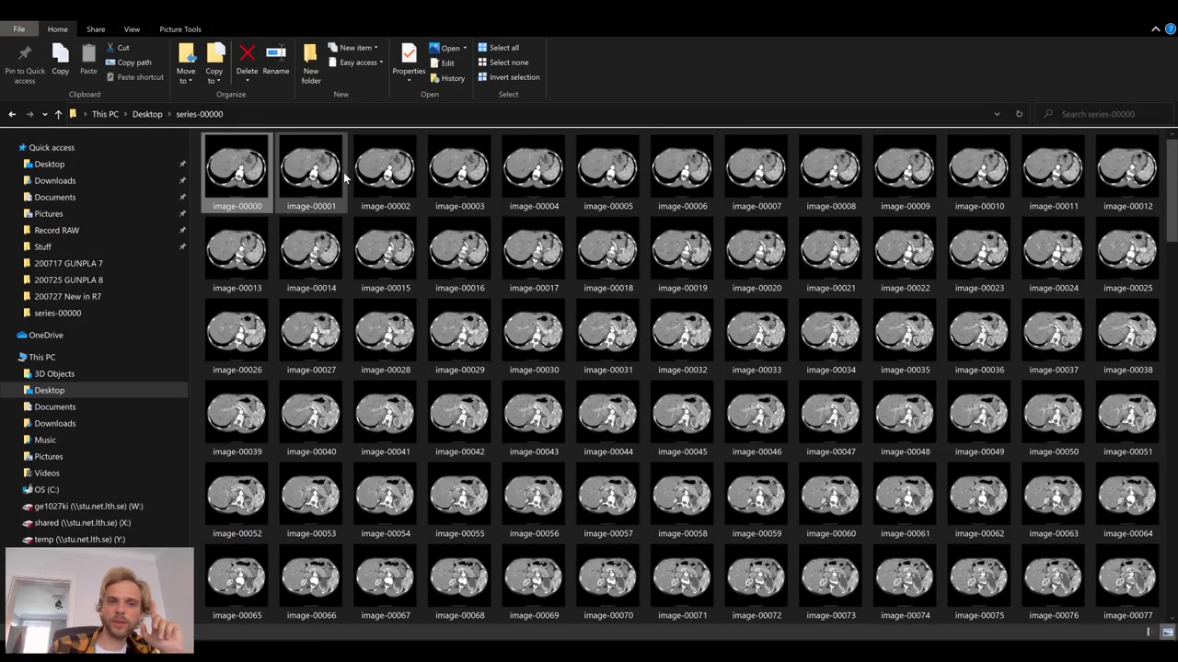
# - Examine the range of the image series in the folder, from image-00000 to image-00360
pyautogui.click(460, 171)
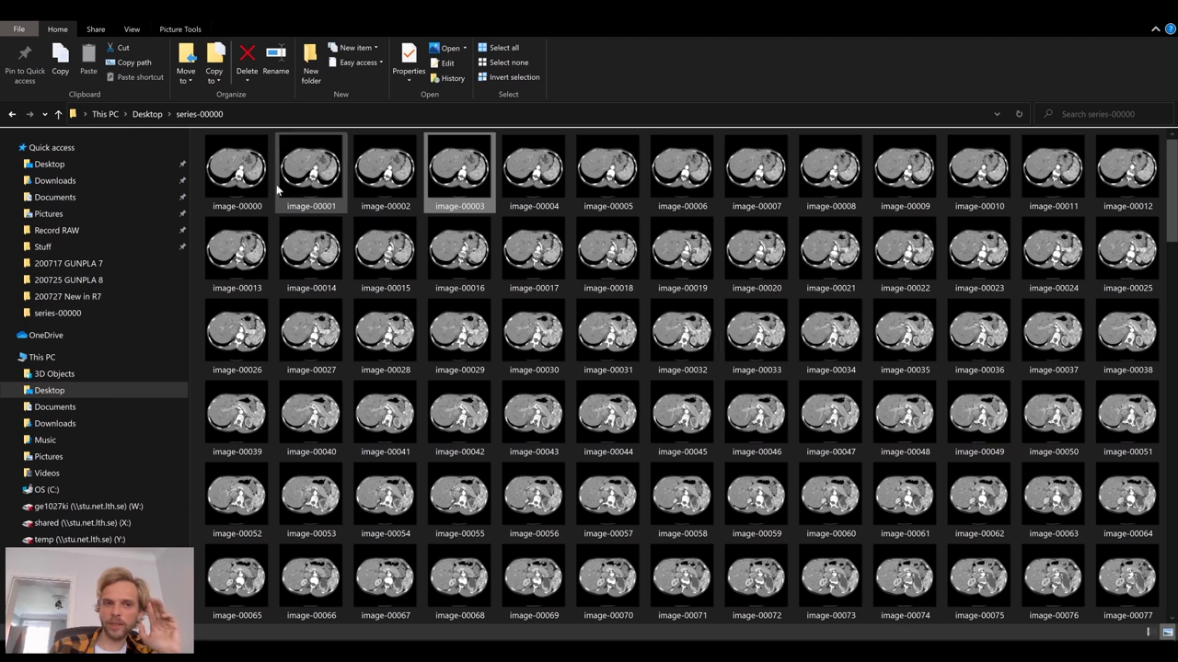
pyautogui.click(230, 181)
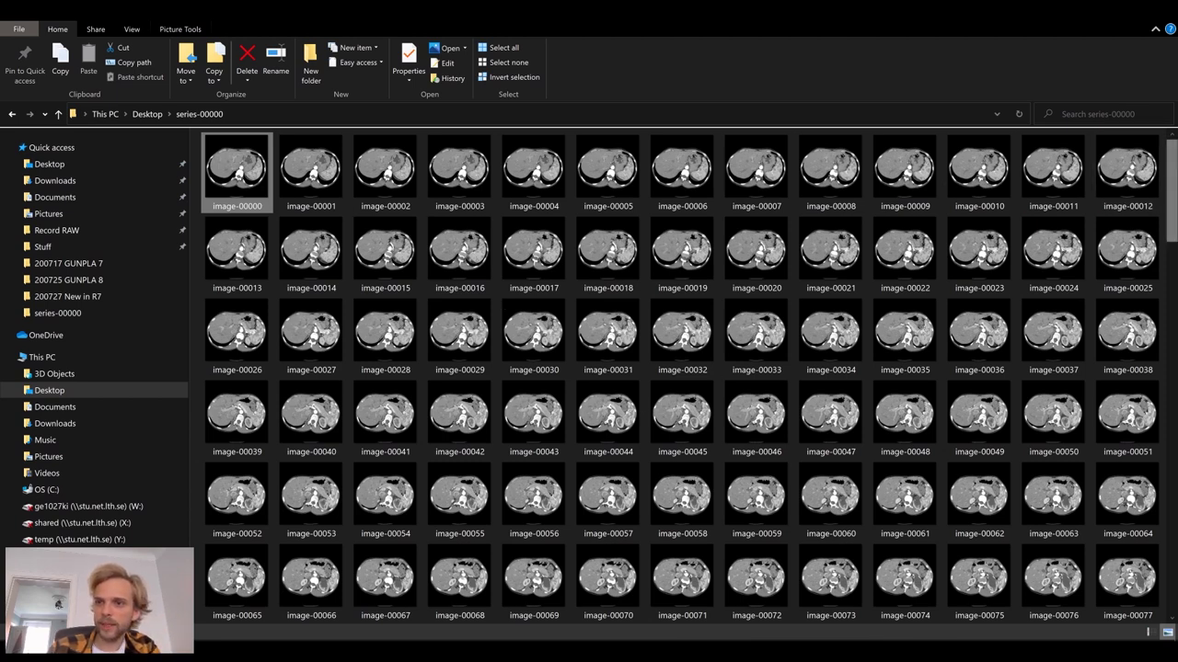
pyautogui.scroll(-15, 967, 532)
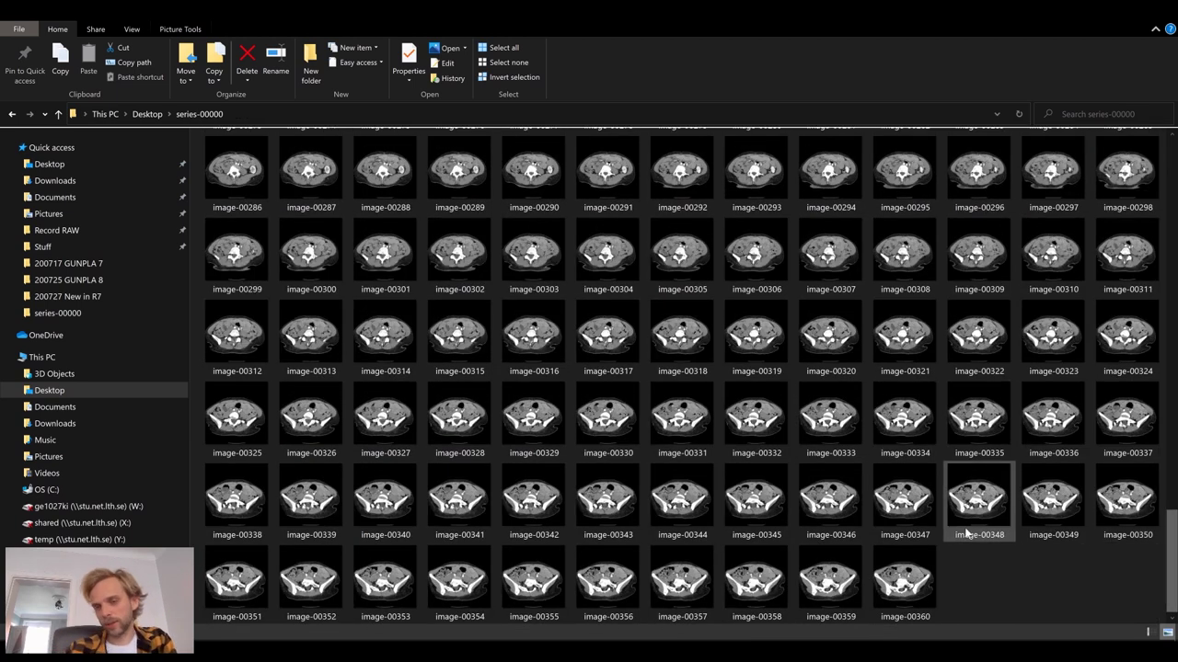
pyautogui.click(930, 562)
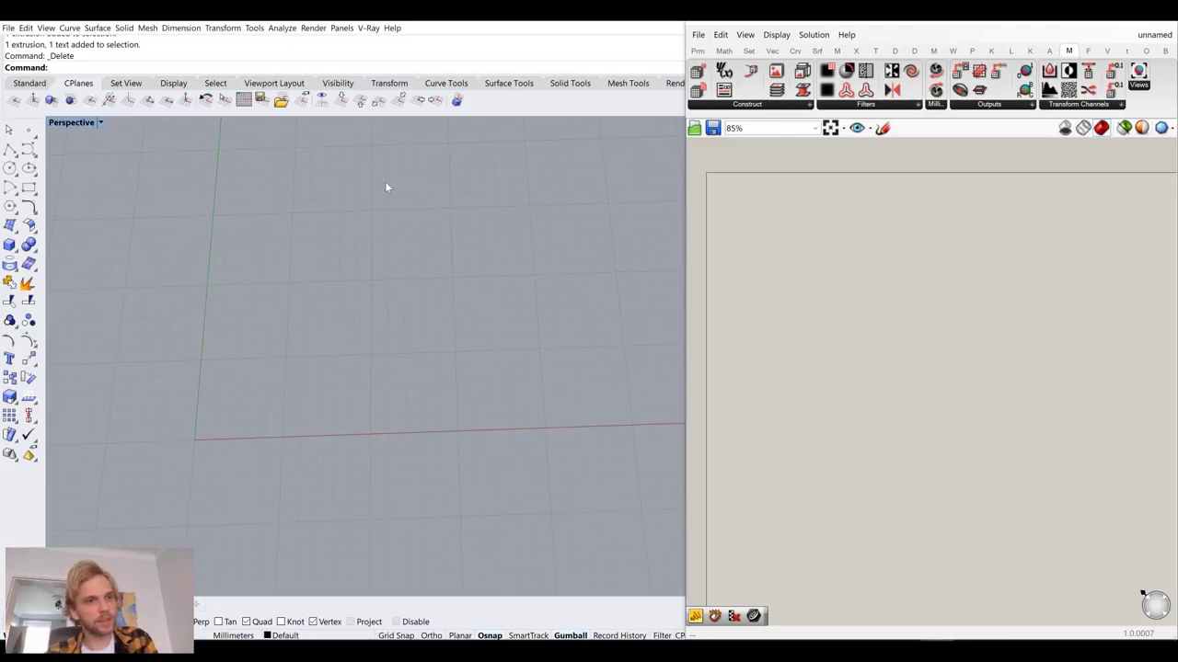
# - Draw a 1 × 1 mm rectangle in the Perspective viewport with its first corner at the origin
pyautogui.click(29, 187)
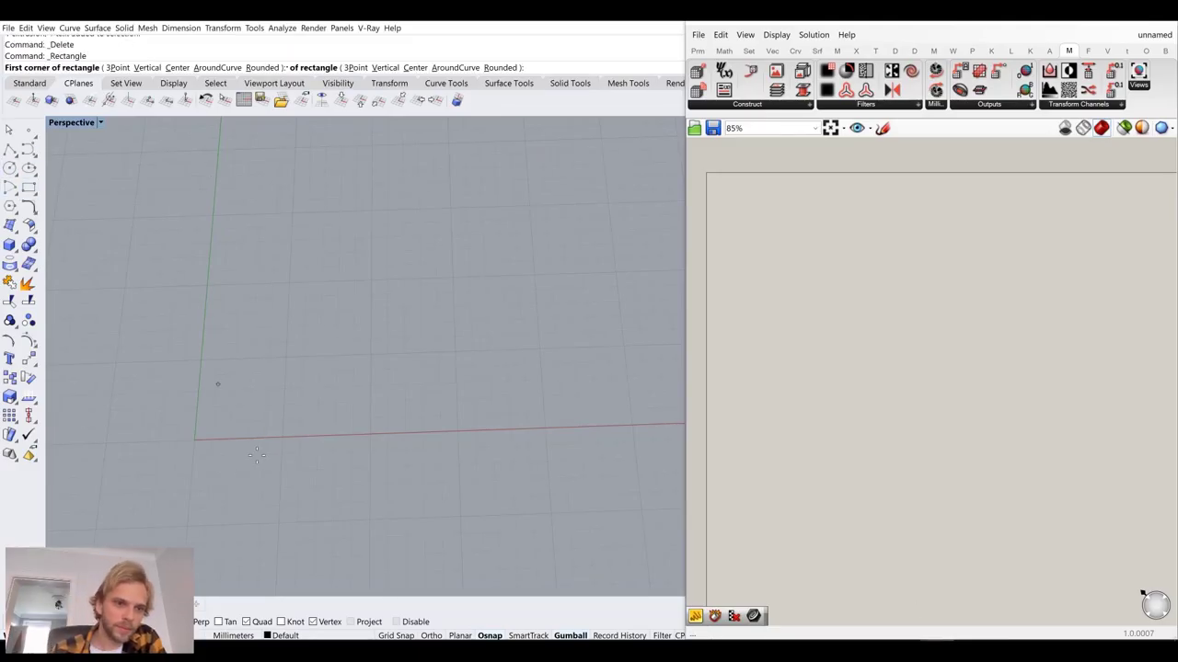
pyautogui.write('0')
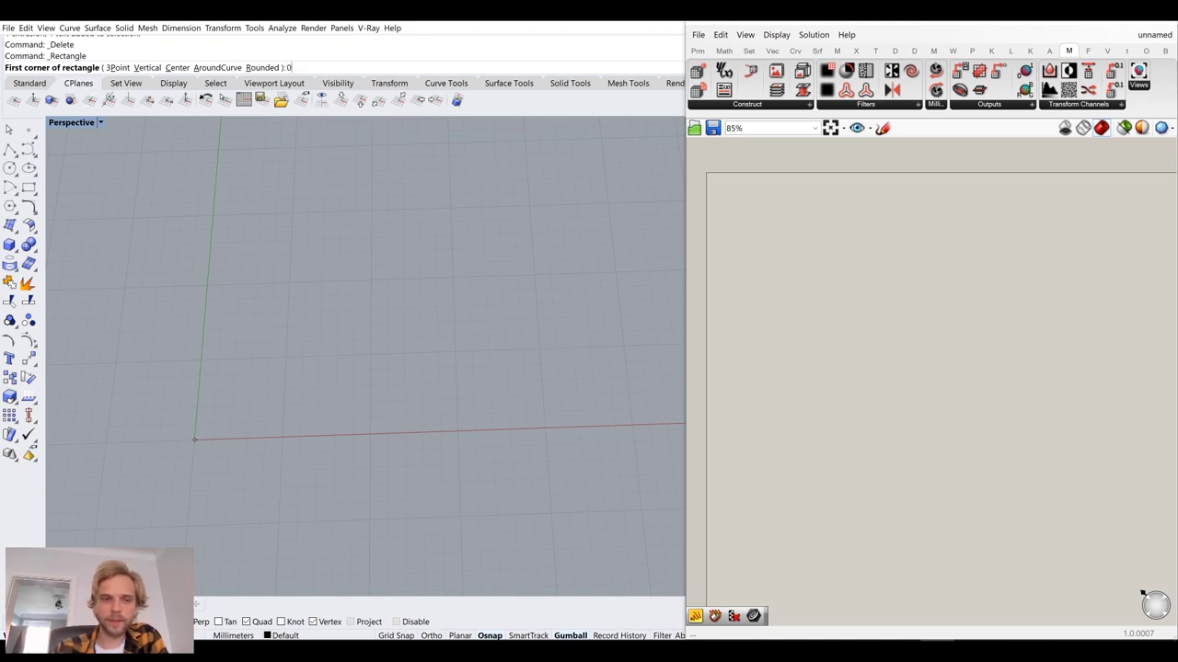
pyautogui.press('Return')
pyautogui.write('1')
pyautogui.press('Return')
pyautogui.write('1')
pyautogui.press('Return')
pyautogui.scroll(5, 198, 420)
pyautogui.moveTo(288, 452); pyautogui.dragTo(137, 402)
pyautogui.scroll(3, 204, 384)
# - Copy the square from its origin corner onto its other three corners to form a 2 × 2 grid
pyautogui.write('C')
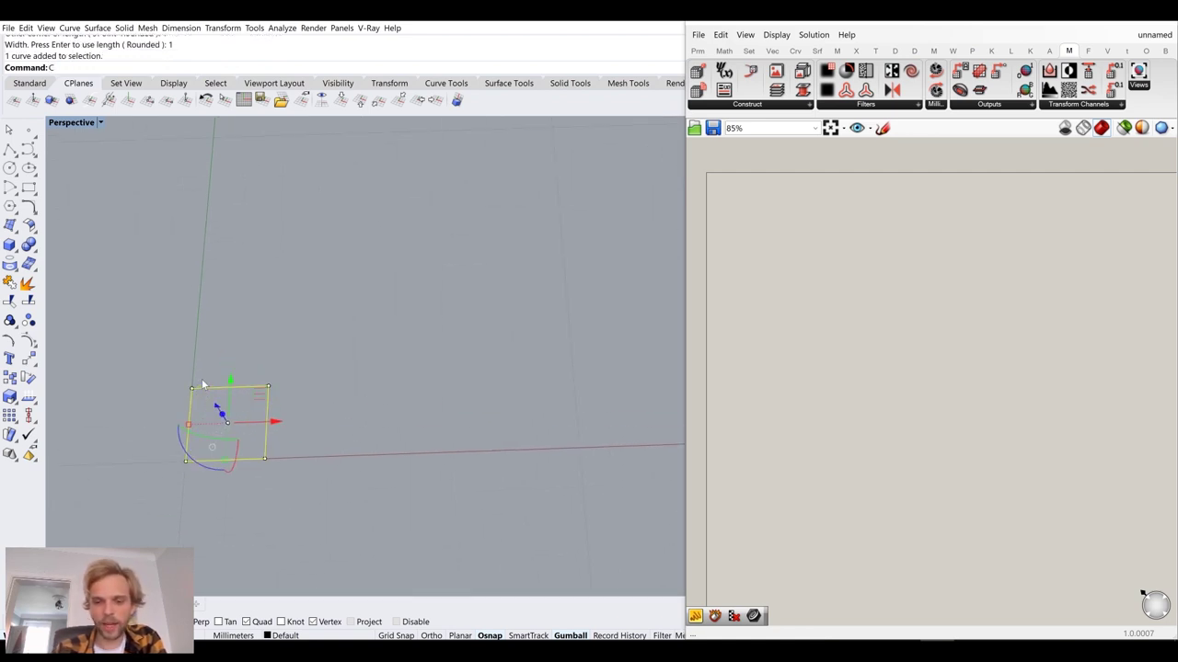
pyautogui.write('opy')
pyautogui.press('Return')
pyautogui.click(186, 461)
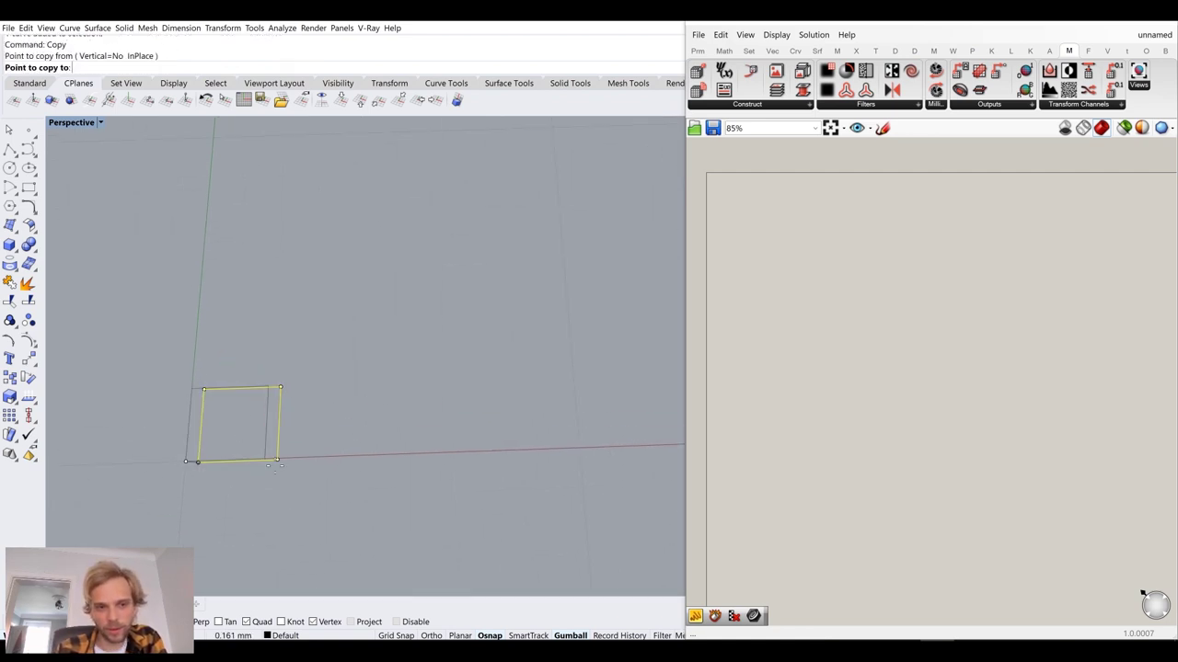
pyautogui.click(270, 460)
pyautogui.click(269, 387)
pyautogui.click(191, 388)
pyautogui.press('Escape')
pyautogui.press('Escape')
# - Select the four squares and stack two copies of them vertically, raising each new layer by 1 mm
pyautogui.moveTo(270, 417); pyautogui.dragTo(295, 393, button='right')
pyautogui.moveTo(295, 394); pyautogui.dragTo(234, 309)
pyautogui.keyDown('shift'); pyautogui.moveTo(322, 289); pyautogui.dragTo(393, 350, button='right'); pyautogui.keyUp('shift')
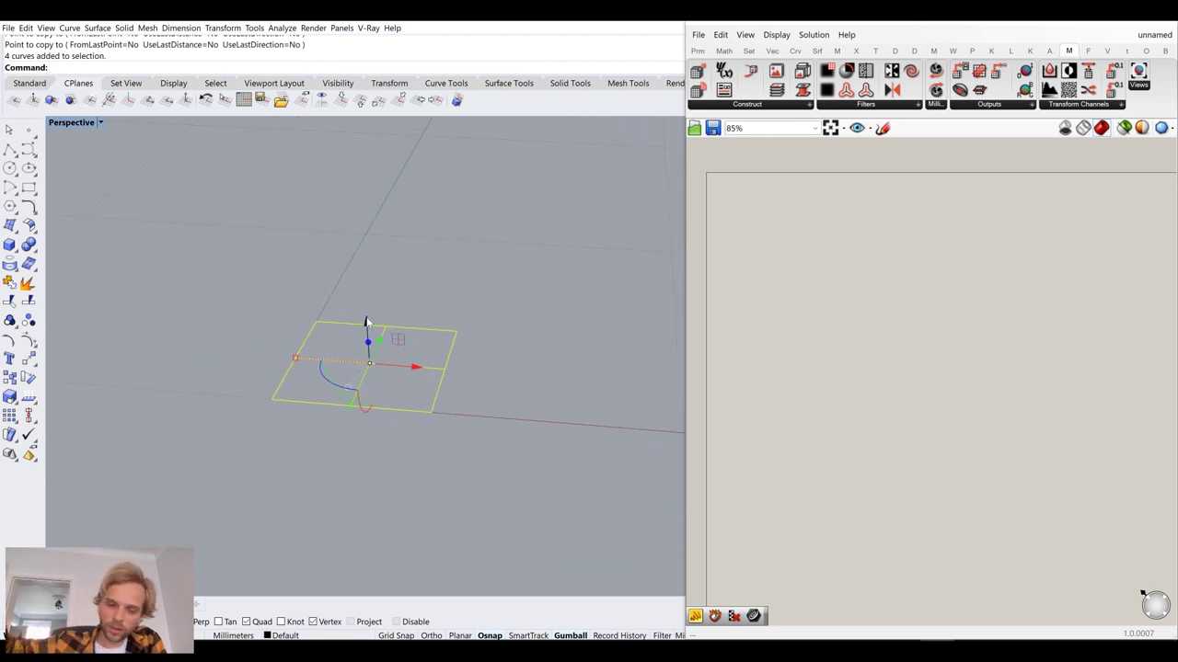
pyautogui.write('1')
pyautogui.press('Return')
pyautogui.moveTo(499, 344); pyautogui.dragTo(504, 341, button='right')
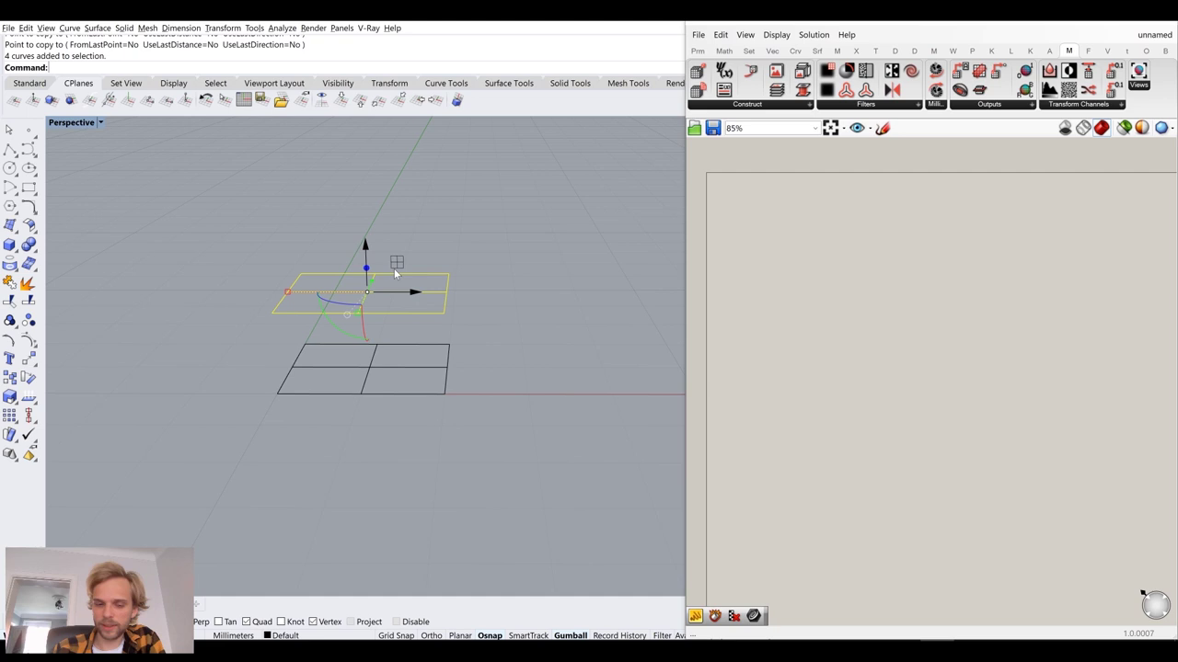
pyautogui.click(371, 247)
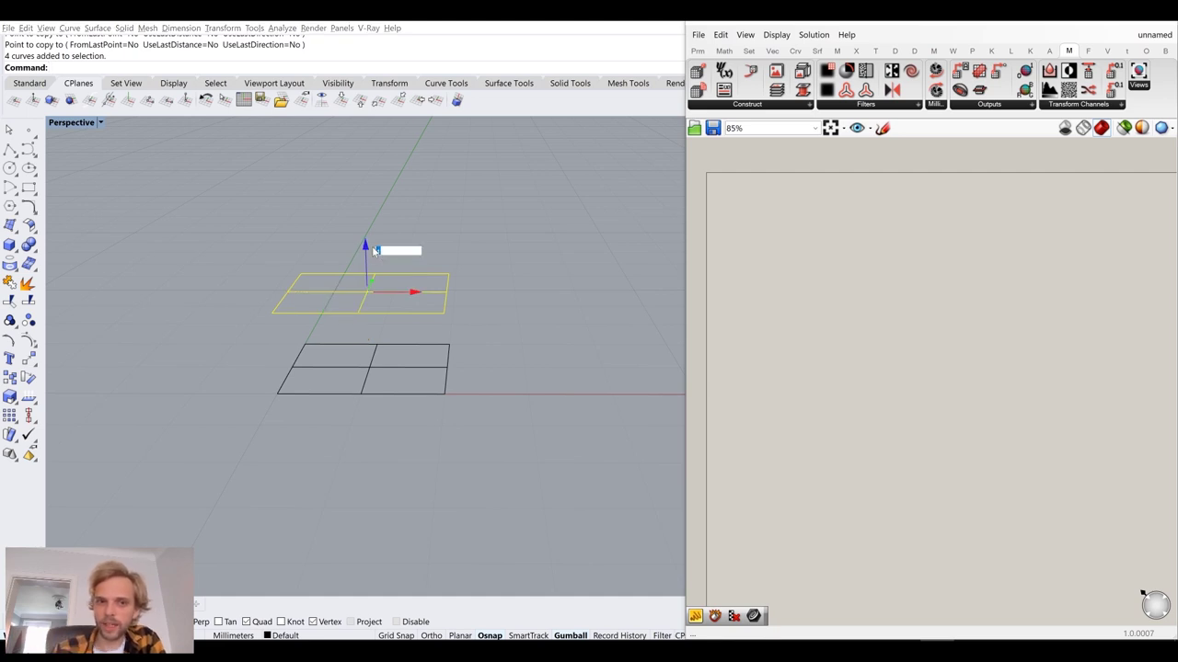
pyautogui.press('Return')
pyautogui.click(507, 245)
pyautogui.moveTo(507, 245); pyautogui.dragTo(484, 246, button='right')
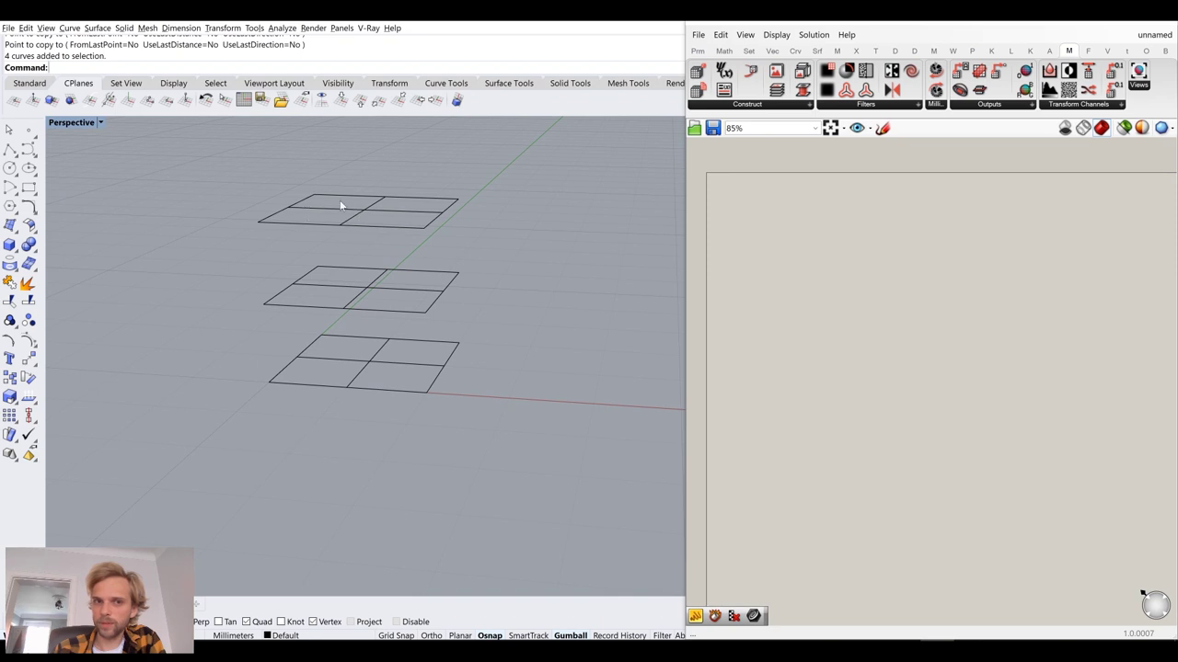
# - Extrude all twelve squares 1 mm into solid voxels with ExtrudeCrv, and undo the extrusion
pyautogui.moveTo(500, 403); pyautogui.dragTo(213, 159)
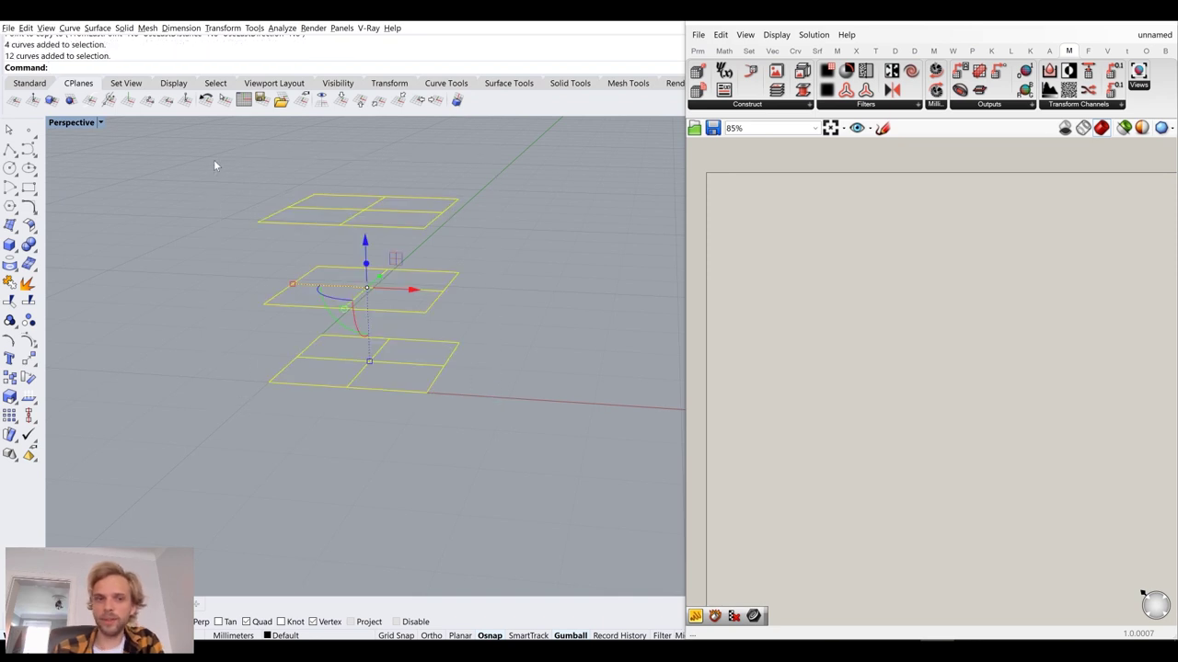
pyautogui.write('Extu')
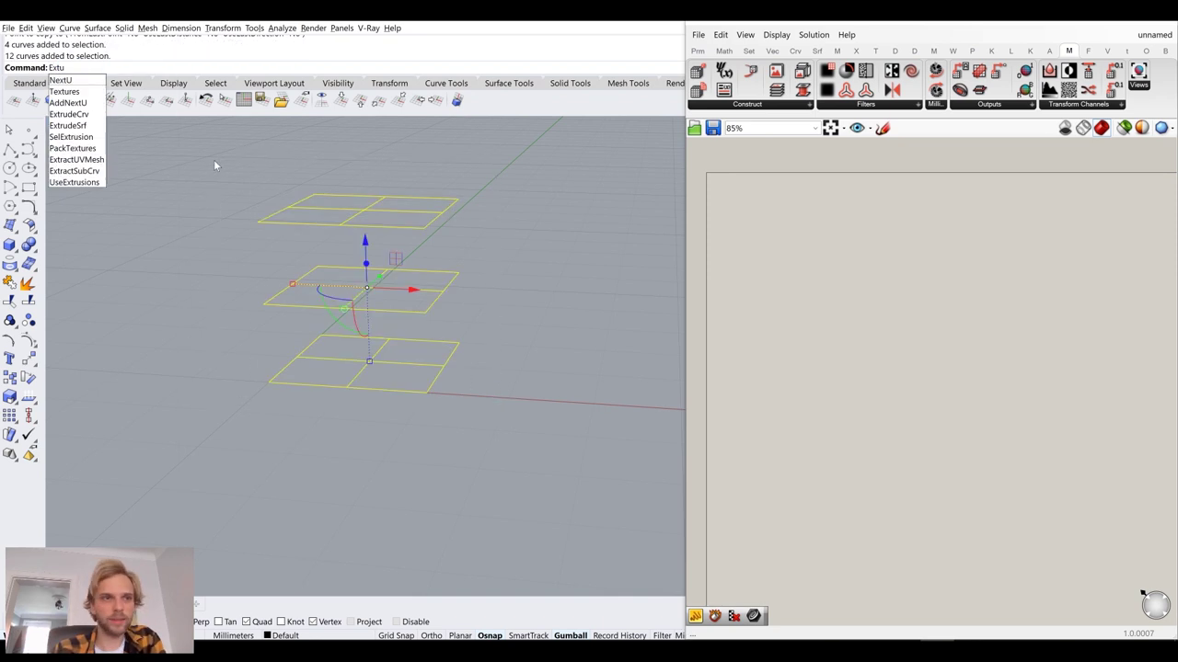
pyautogui.press('BackSpace')
pyautogui.write('rudeCrv')
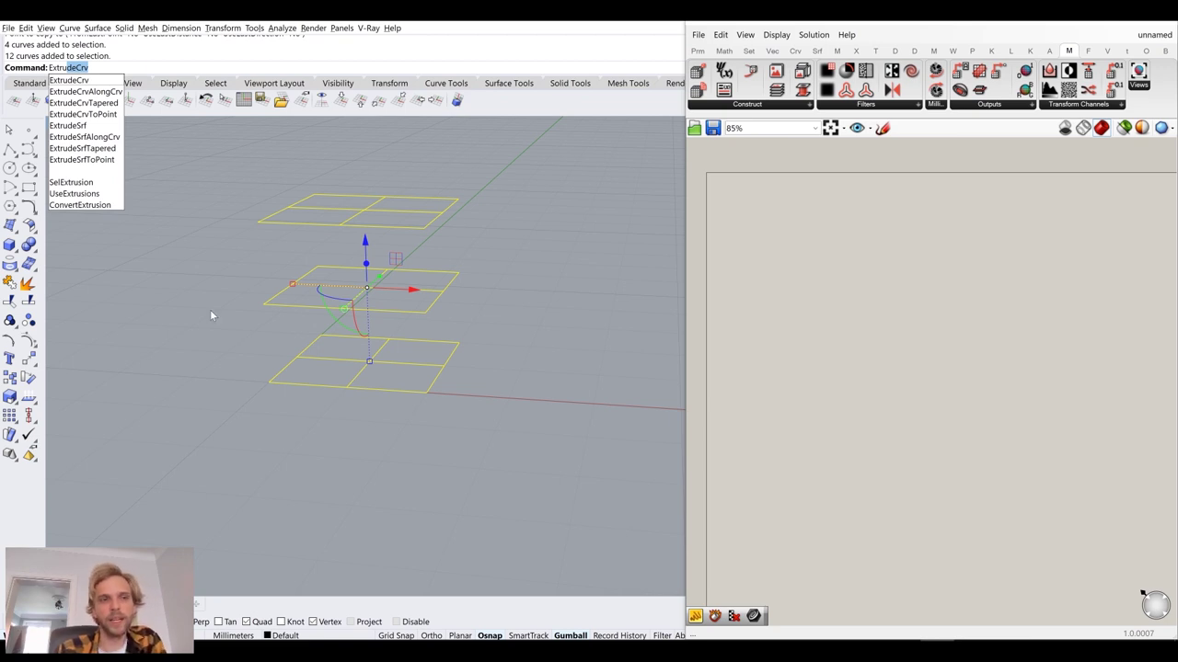
pyautogui.press('Return')
pyautogui.write('1')
pyautogui.press('Return')
pyautogui.moveTo(210, 310); pyautogui.dragTo(245, 325, button='right')
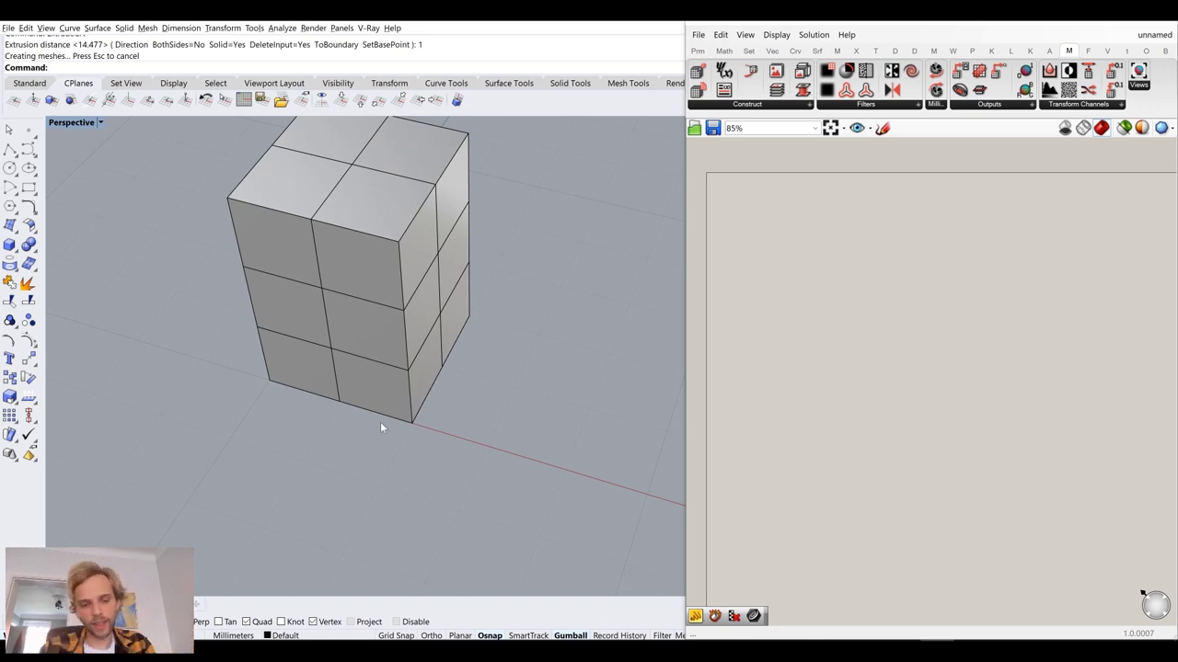
pyautogui.hotkey('ctrl', 'z')
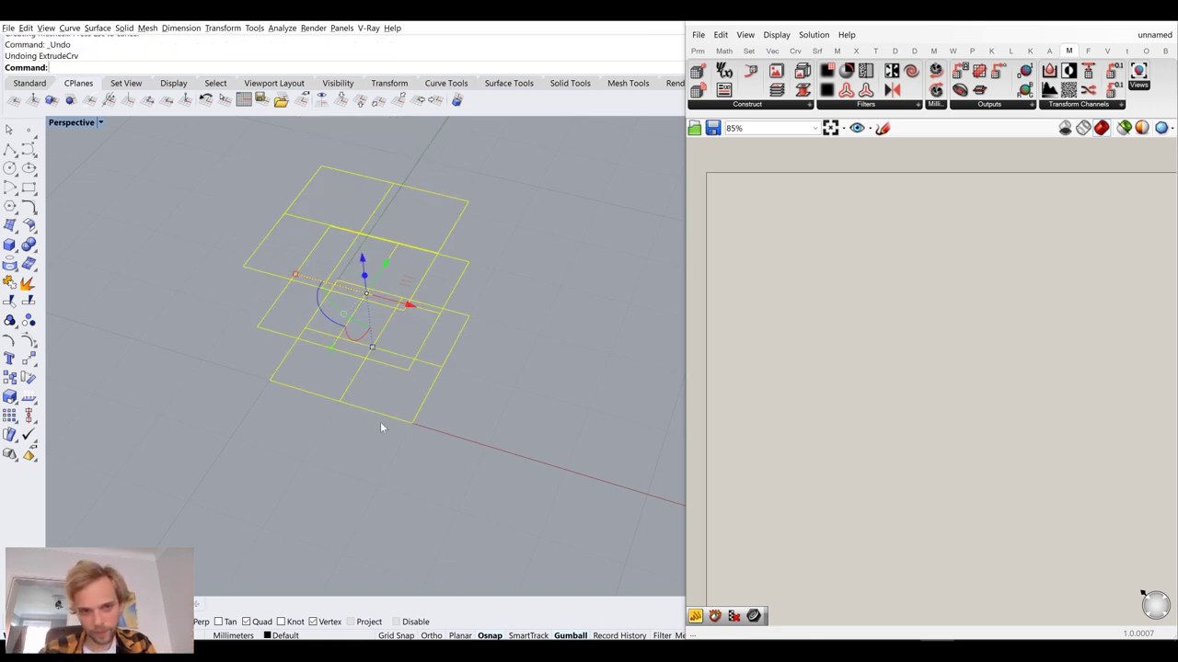
# - Highlight the front corner square in each of the three layers, and the whole stack, to compare the layers
pyautogui.click(473, 430)
pyautogui.click(293, 392)
pyautogui.moveTo(292, 392); pyautogui.dragTo(329, 434, button='right')
pyautogui.keyDown('shift'); pyautogui.click(273, 313); pyautogui.keyUp('shift')
pyautogui.keyDown('shift'); pyautogui.click(278, 179); pyautogui.keyUp('shift')
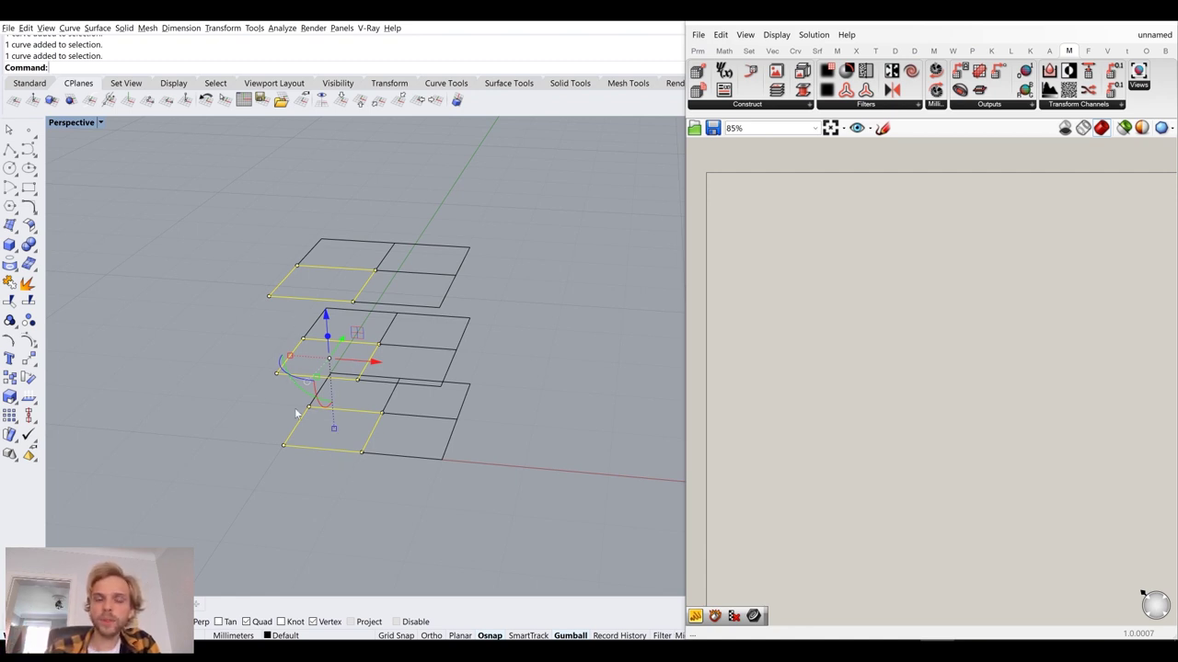
pyautogui.moveTo(501, 502); pyautogui.dragTo(271, 239)
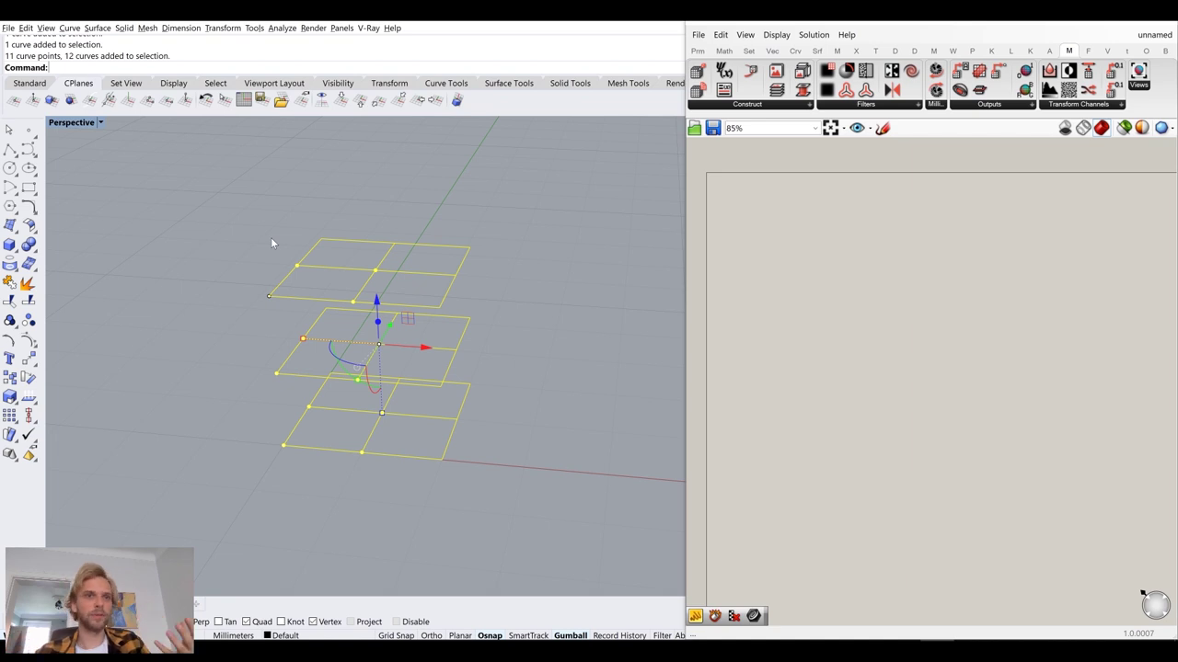
pyautogui.click(270, 237)
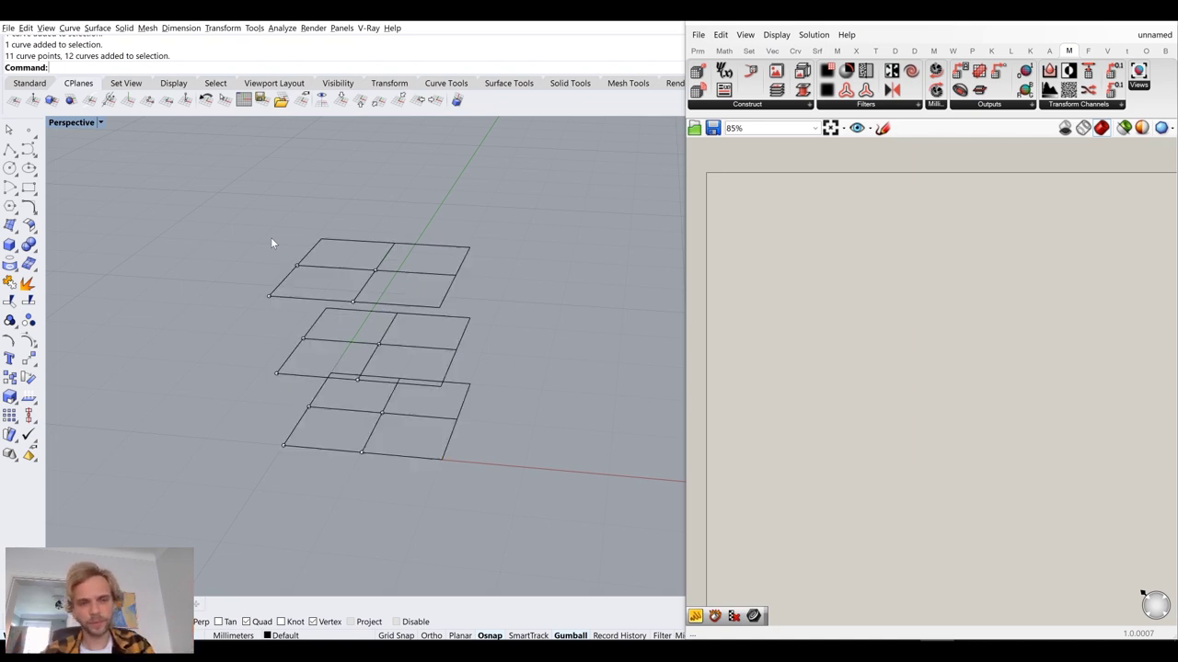
# - Delete all the stacked squares from the Rhino model
pyautogui.moveTo(600, 506); pyautogui.dragTo(187, 213)
pyautogui.press('Delete')
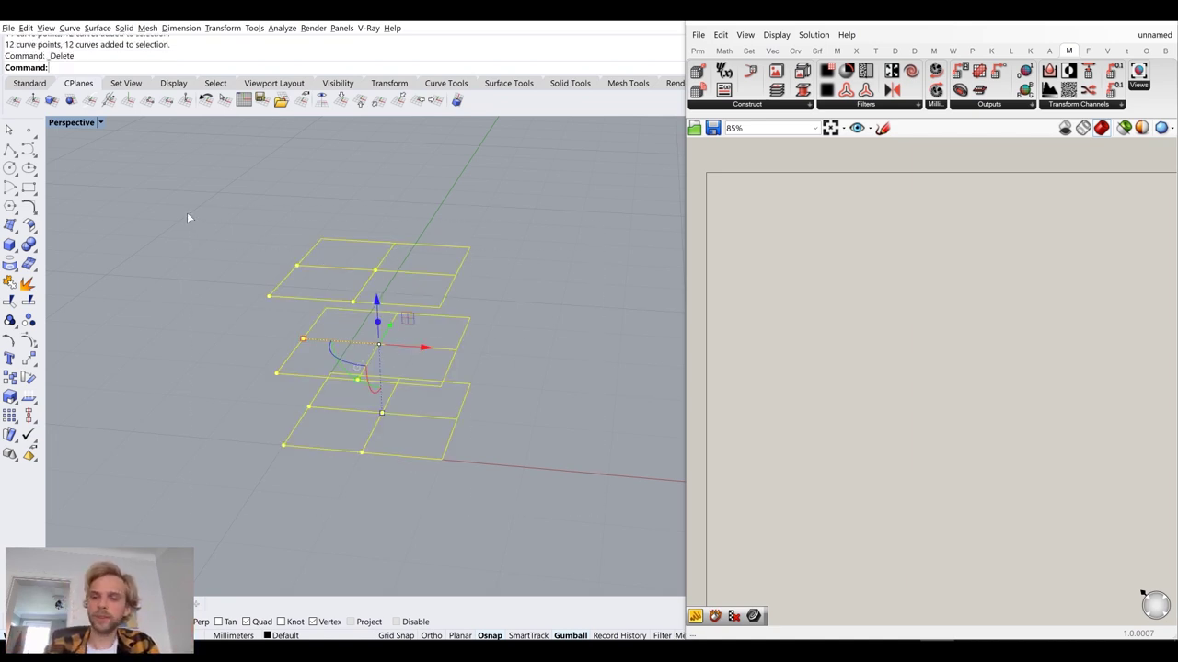
pyautogui.keyDown('shift'); pyautogui.moveTo(399, 444); pyautogui.dragTo(454, 353, button='right'); pyautogui.keyUp('shift')
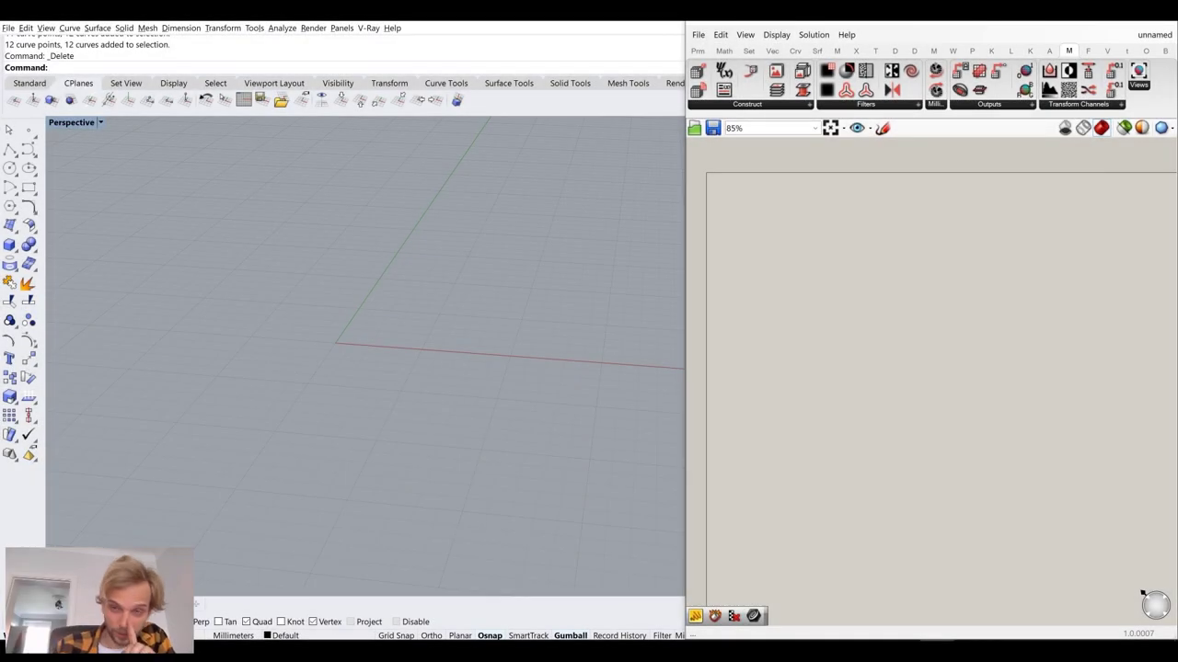
pyautogui.moveTo(366, 190); pyautogui.dragTo(398, 309, button='right')
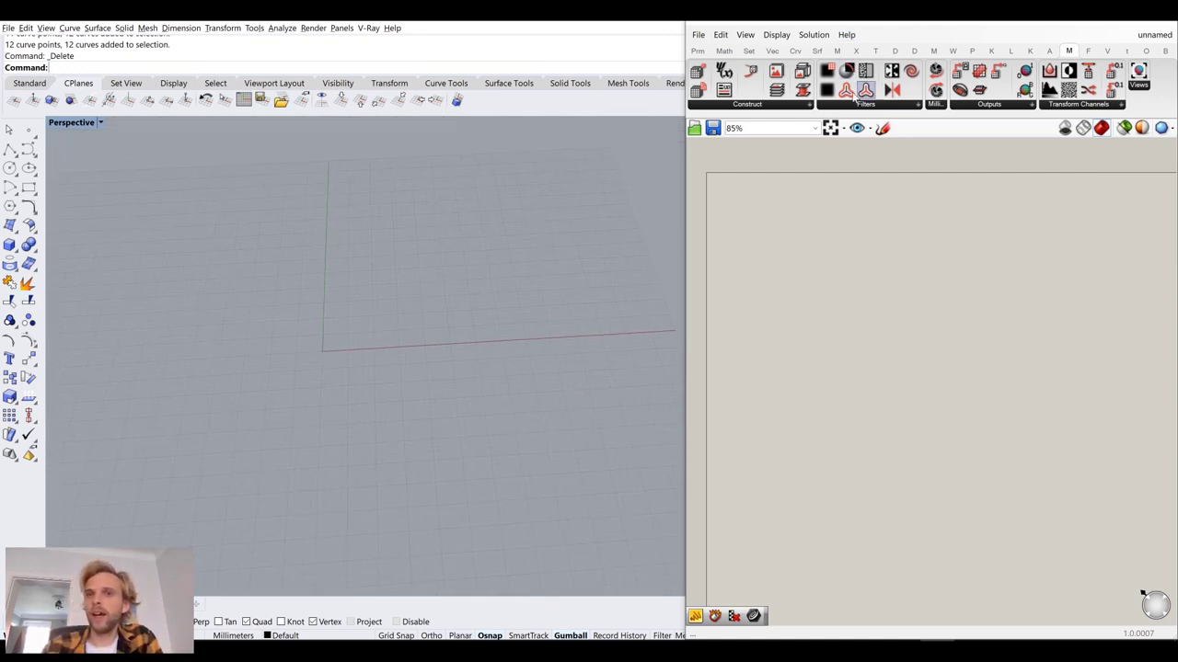
# - Place Monolith's Construct Bitmap Stack Source component on the Grasshopper canvas
pyautogui.click(779, 105)
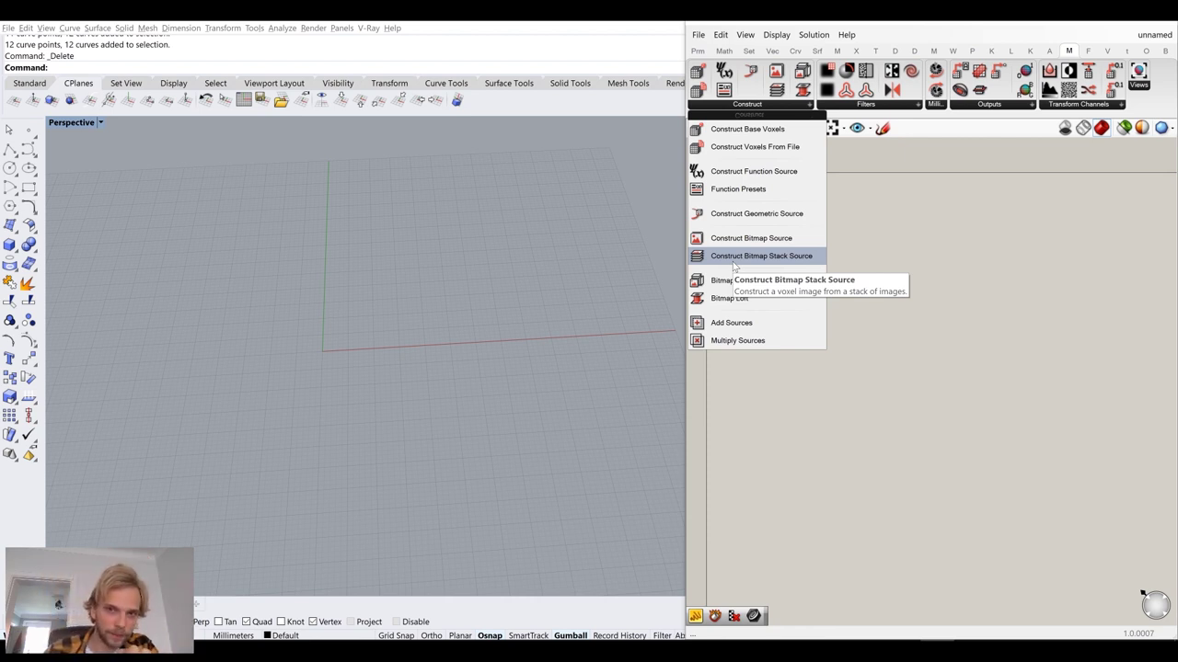
pyautogui.moveTo(733, 265); pyautogui.dragTo(850, 359)
pyautogui.scroll(1, 851, 359)
pyautogui.scroll(-4, 916, 416)
pyautogui.scroll(4, 929, 418)
pyautogui.moveTo(928, 444); pyautogui.dragTo(889, 239)
pyautogui.moveTo(818, 270); pyautogui.dragTo(919, 340, button='right')
pyautogui.scroll(3, 922, 294)
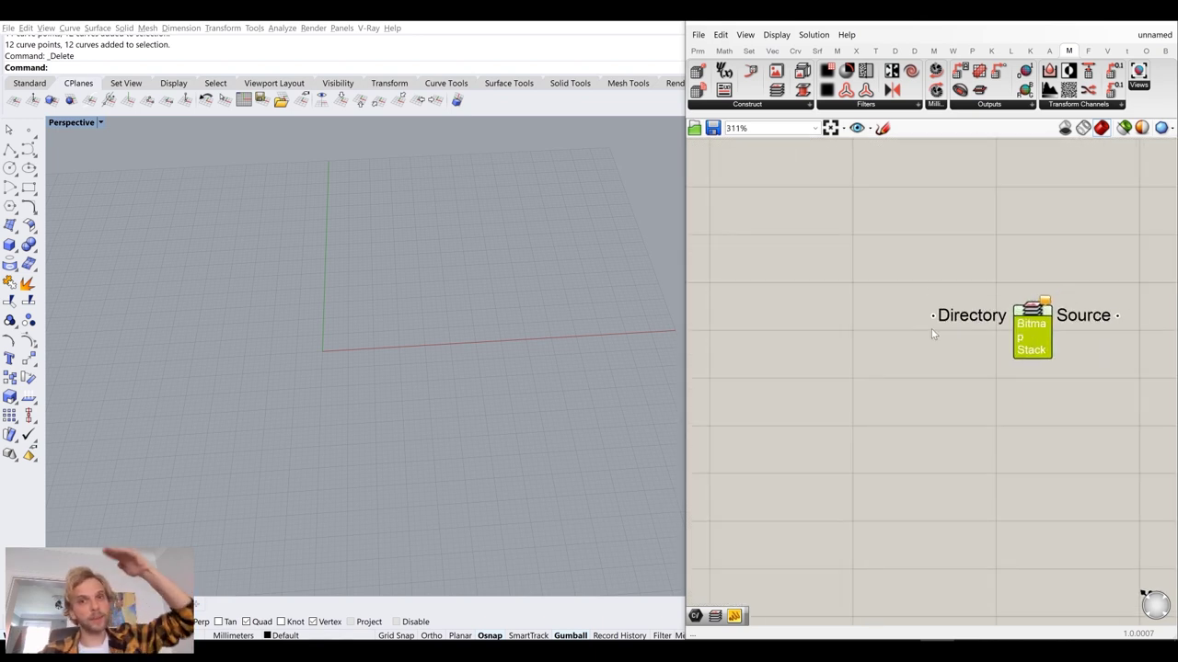
pyautogui.moveTo(978, 315)
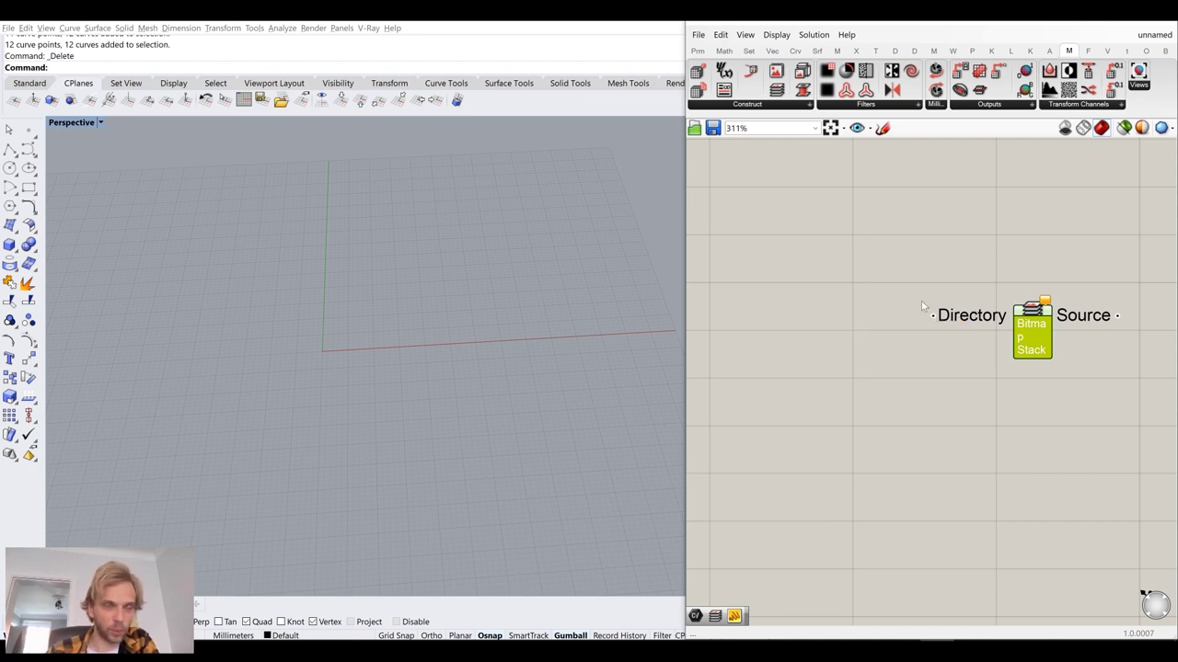
pyautogui.scroll(-2, 921, 301)
pyautogui.moveTo(1036, 314)
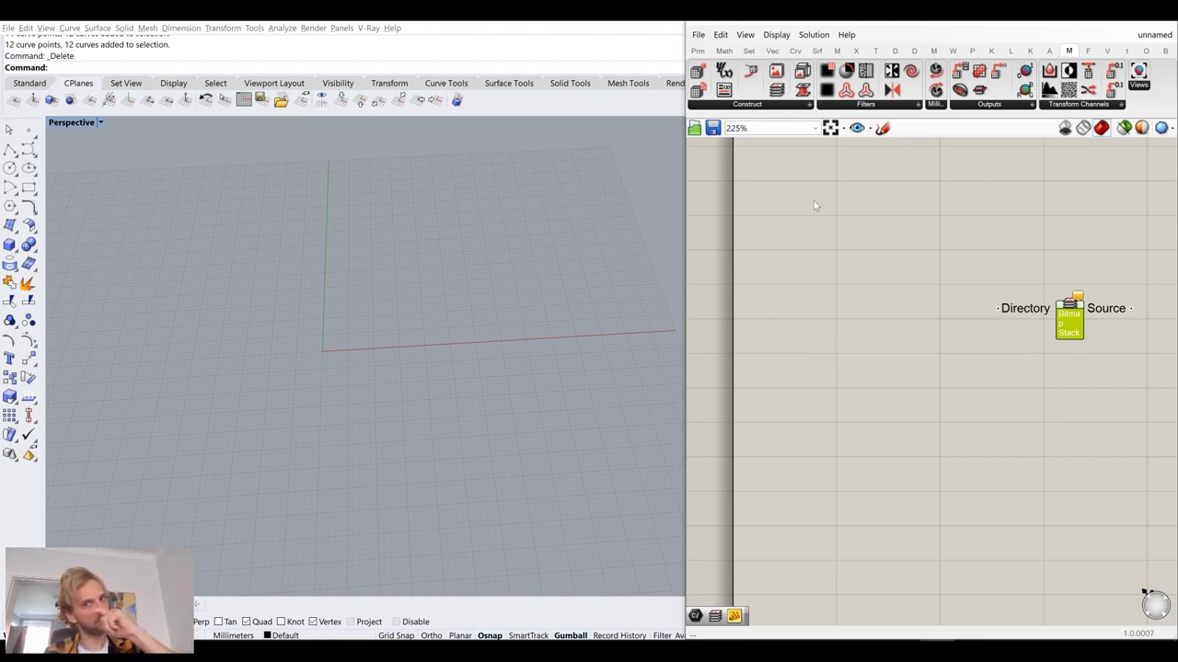
# - Add a File Path parameter to the canvas, ahead of the Bitmap Stack component
pyautogui.click(701, 52)
pyautogui.click(918, 104)
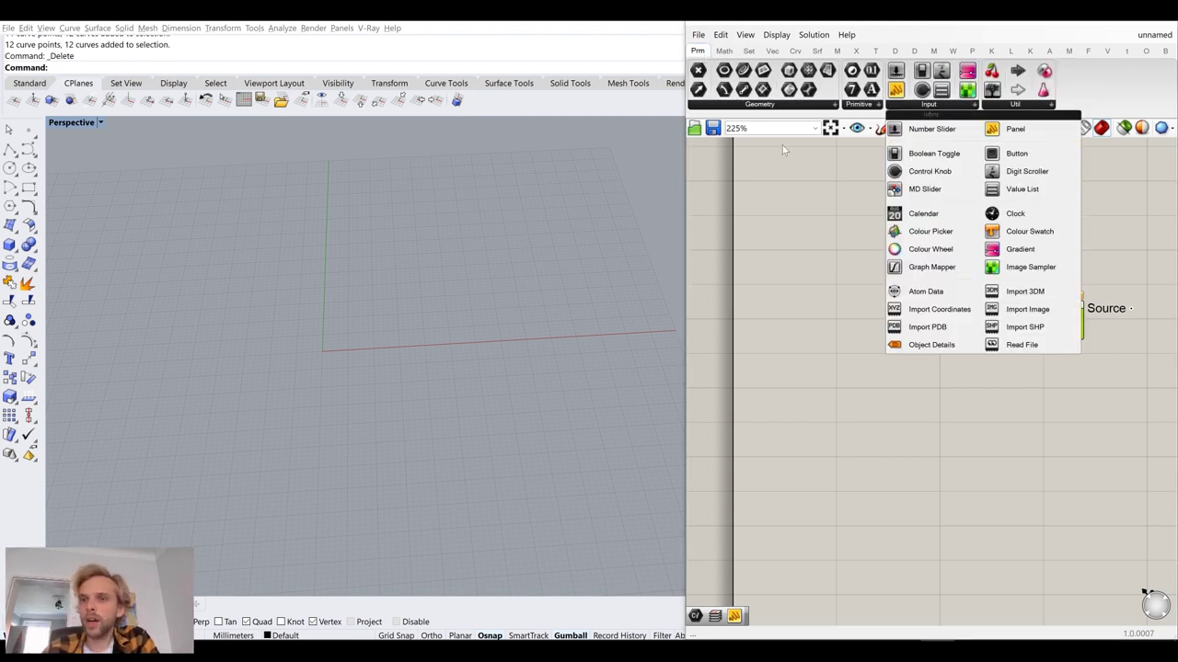
pyautogui.click(854, 105)
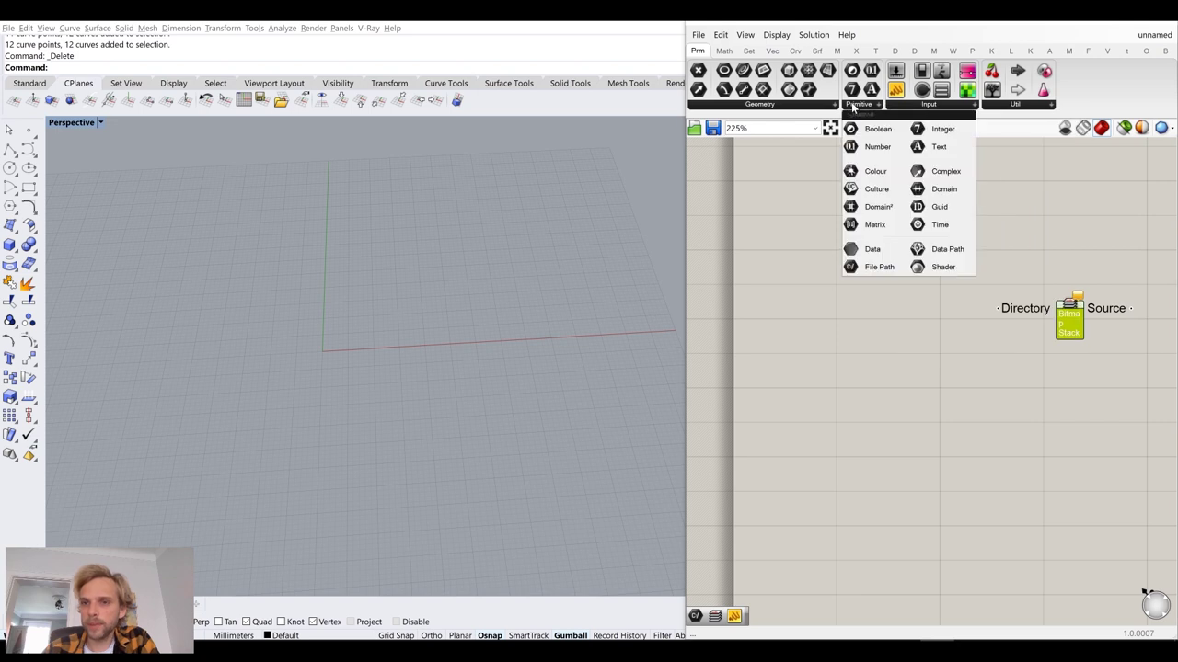
pyautogui.click(863, 268)
pyautogui.click(870, 330)
pyautogui.scroll(3, 860, 326)
# - Set the Path parameter to the existing file image-00000 in the series-00000 folder
pyautogui.rightClick(853, 324)
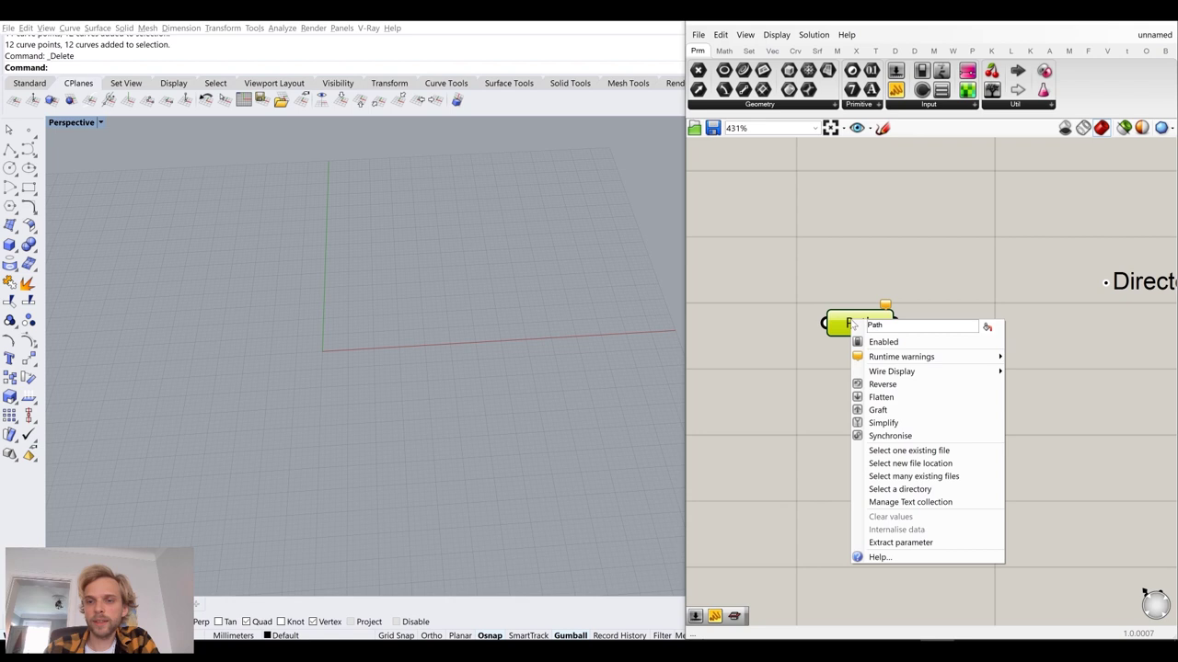
pyautogui.click(945, 451)
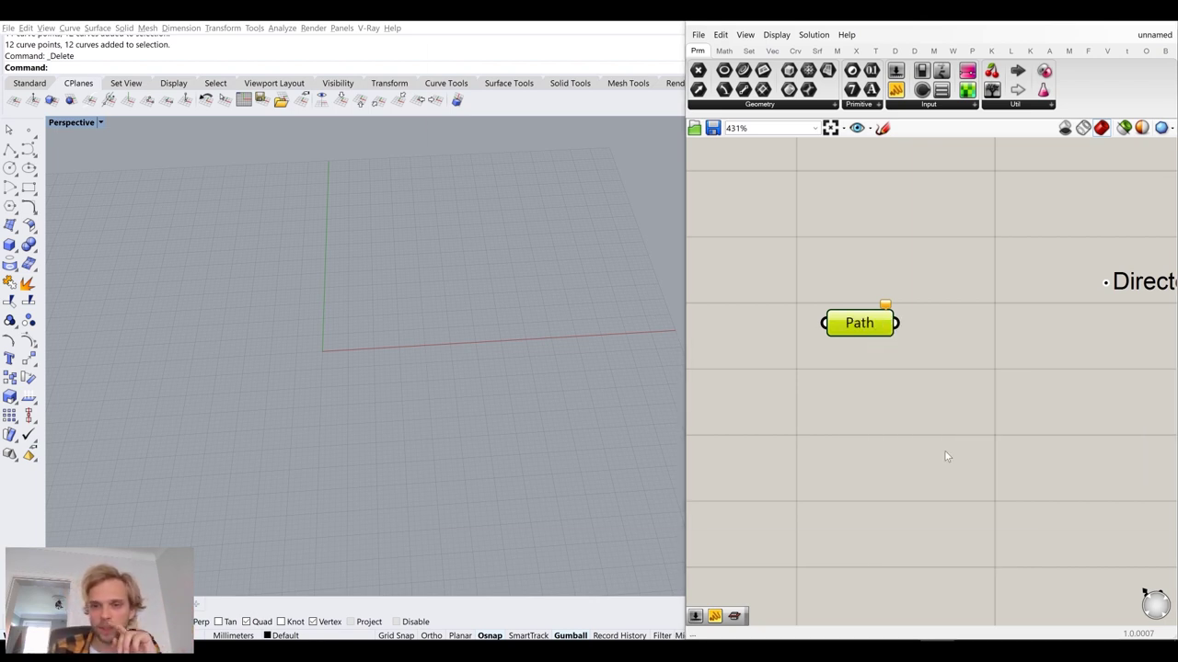
pyautogui.click(610, 159)
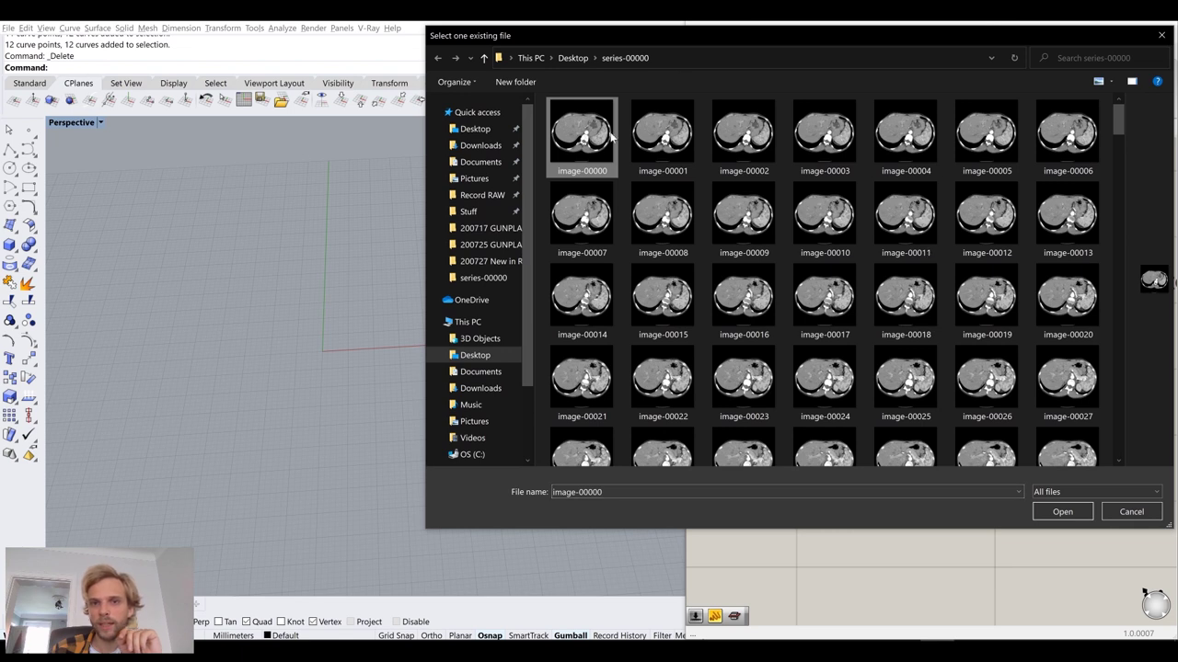
pyautogui.click(1063, 512)
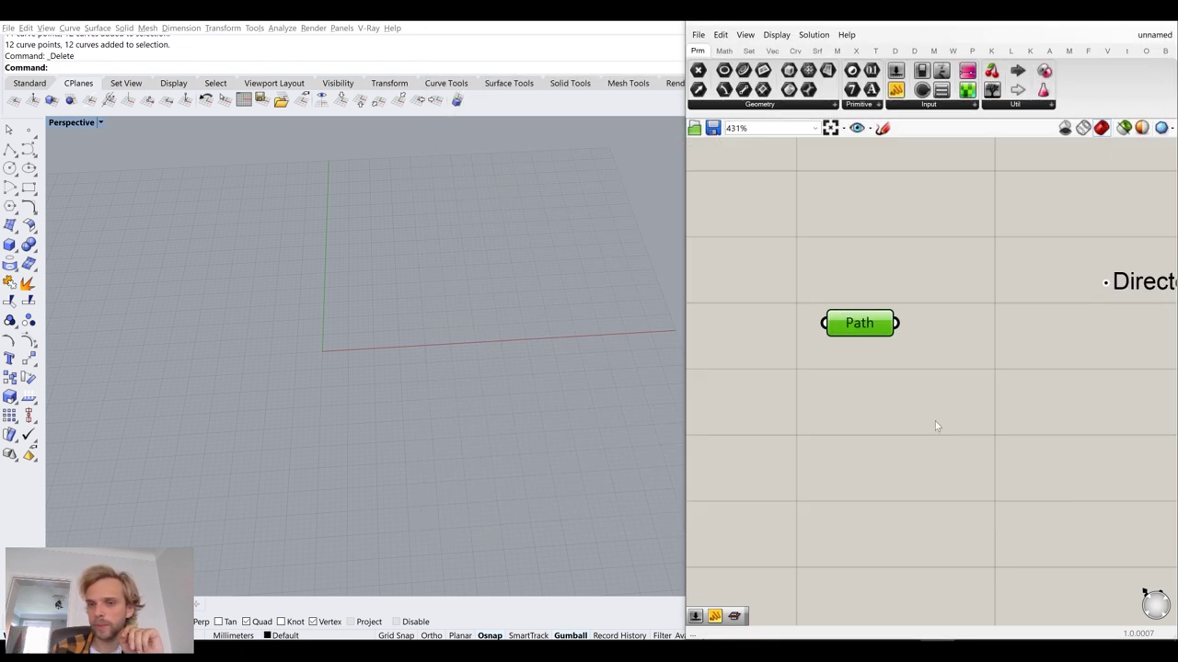
# - Connect the Path parameter to the Directory input of Bitmap Stack and align it closely beside that component
pyautogui.moveTo(797, 361); pyautogui.dragTo(946, 333)
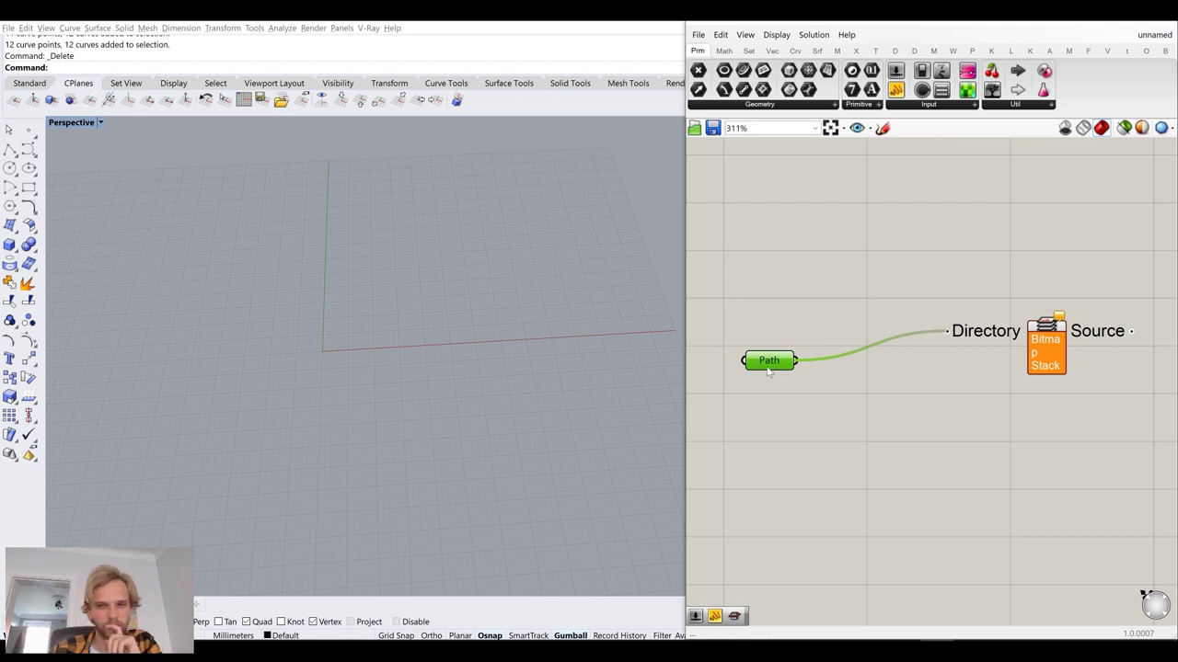
pyautogui.moveTo(768, 371); pyautogui.dragTo(875, 342)
pyautogui.click(1025, 410)
pyautogui.moveTo(1027, 411); pyautogui.dragTo(922, 405, button='right')
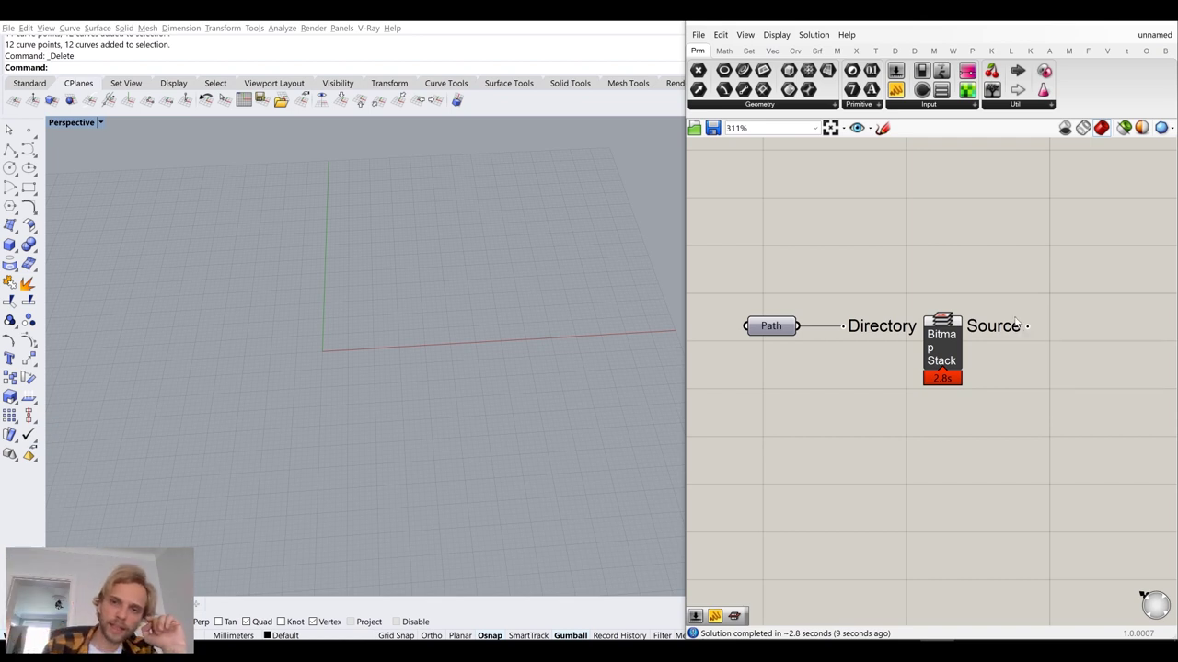
# - Move the Path and Bitmap Stack components together further down the canvas
pyautogui.scroll(-4, 1012, 328)
pyautogui.moveTo(992, 438); pyautogui.dragTo(742, 320)
pyautogui.moveTo(914, 381); pyautogui.dragTo(864, 467)
pyautogui.click(880, 494)
pyautogui.scroll(5, 879, 495)
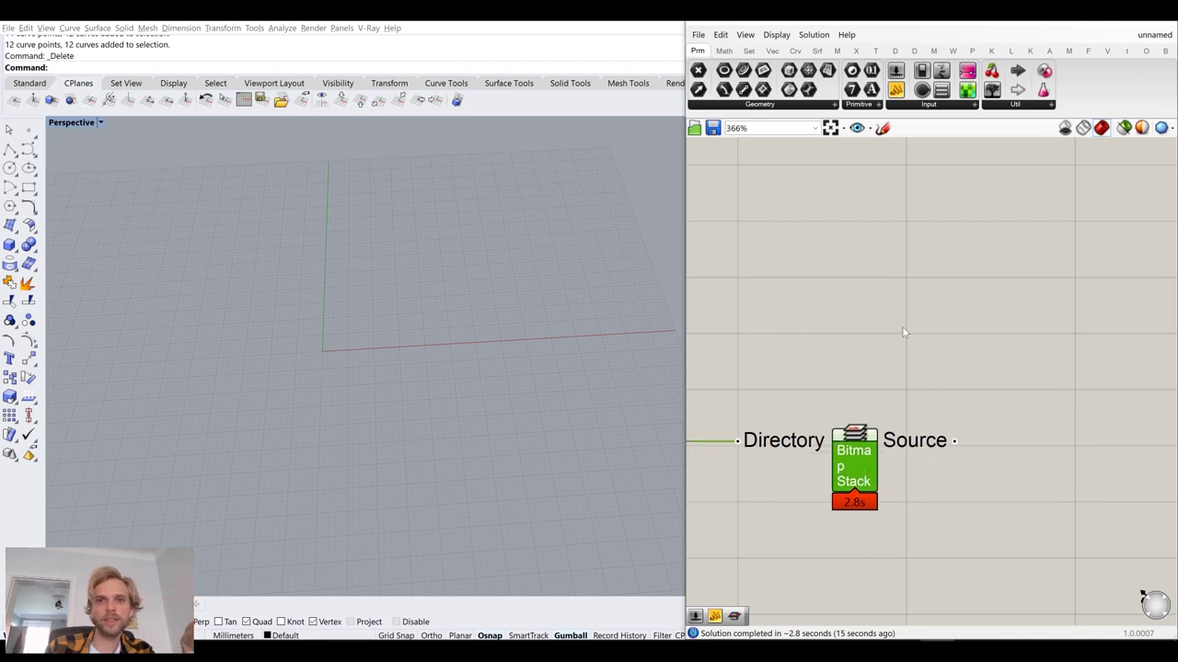
# - Place Monolith's Construct Base Voxels component on the canvas above the Path and Bitmap Stack pair
pyautogui.scroll(-4, 911, 333)
pyautogui.click(1070, 51)
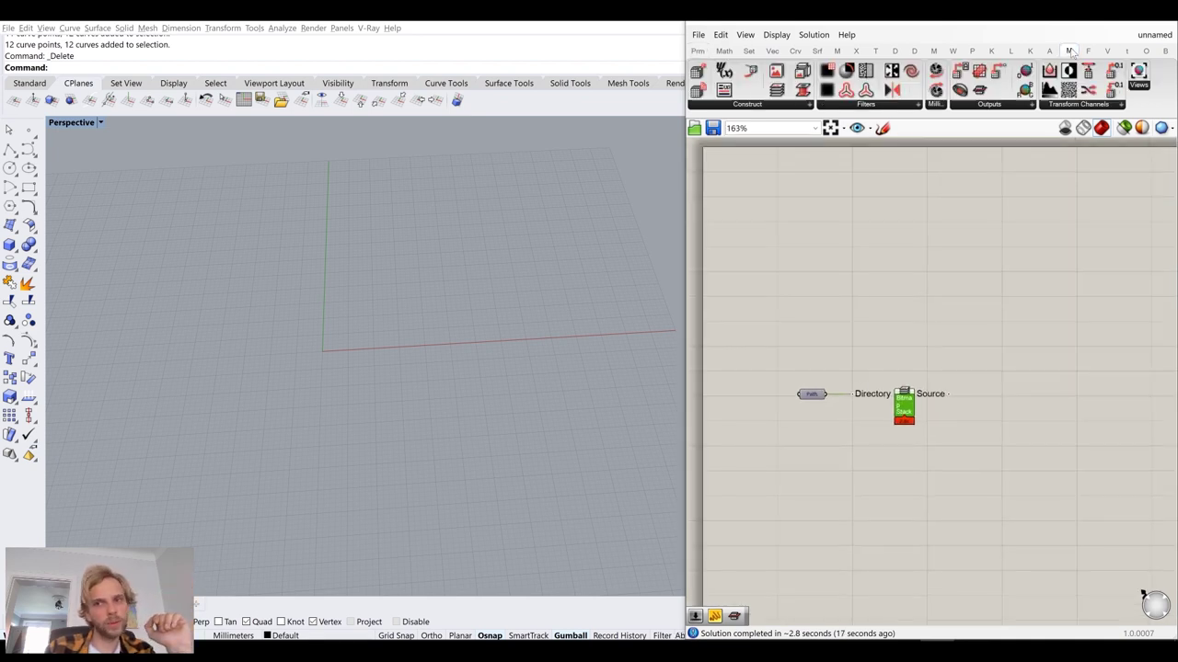
pyautogui.click(751, 104)
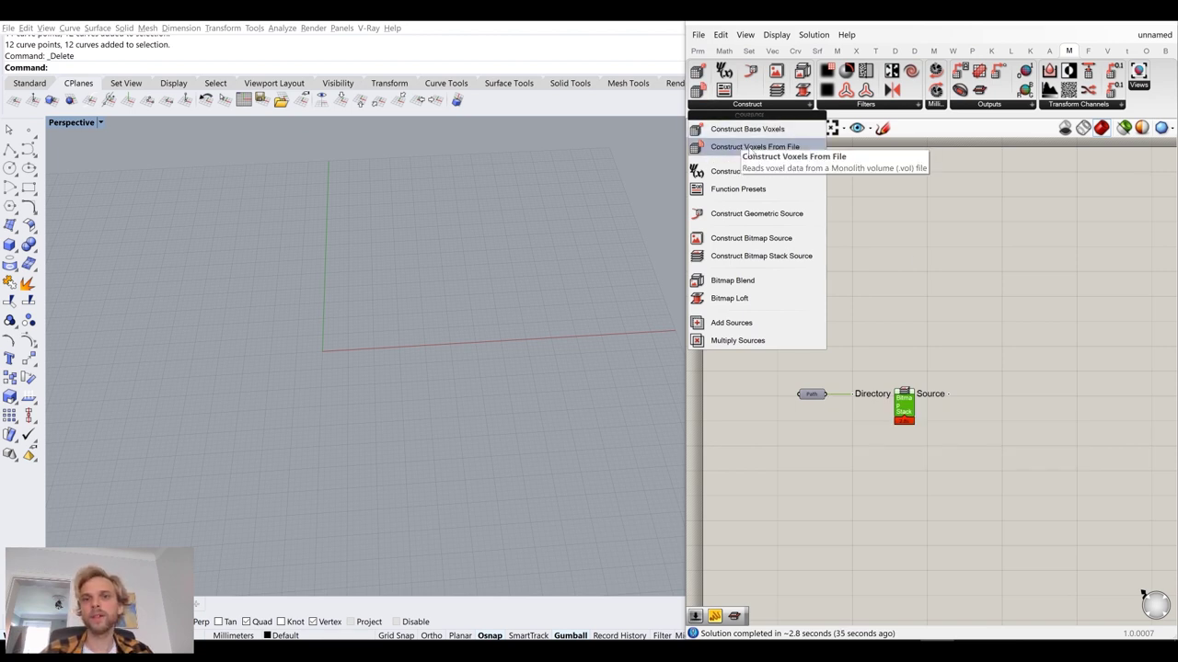
pyautogui.click(760, 134)
pyautogui.click(828, 256)
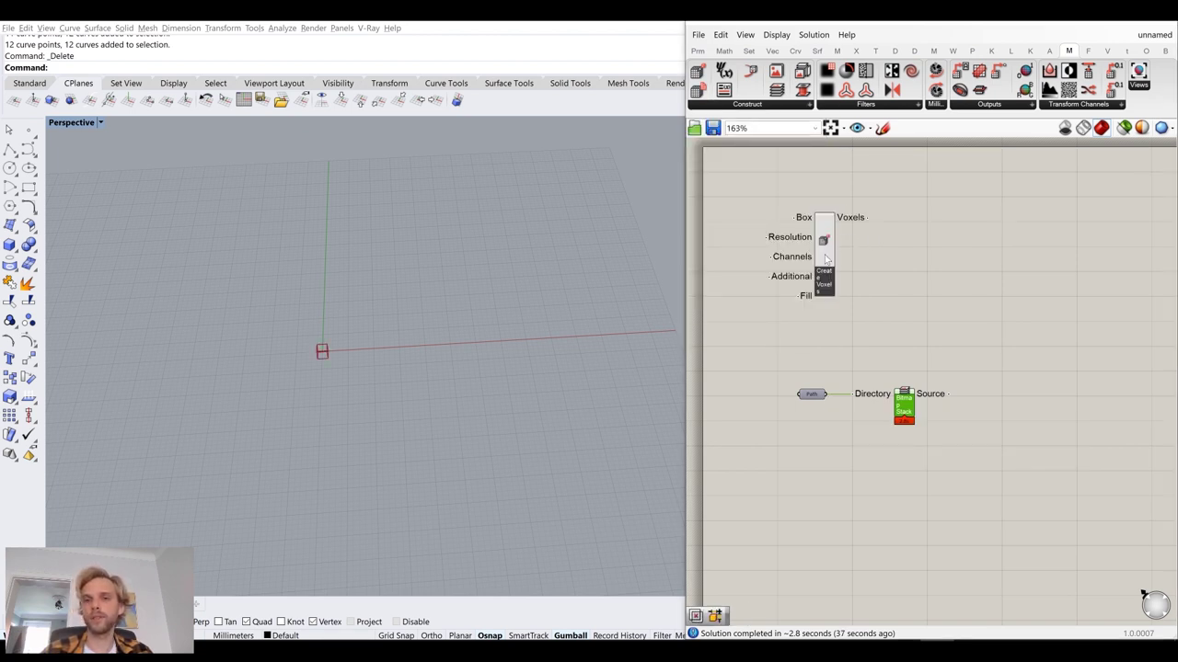
# - Move the Construct Voxels component closer above the Bitmap Stack, leaving free space beside its inputs
pyautogui.moveTo(837, 248); pyautogui.dragTo(890, 278)
pyautogui.click(783, 264)
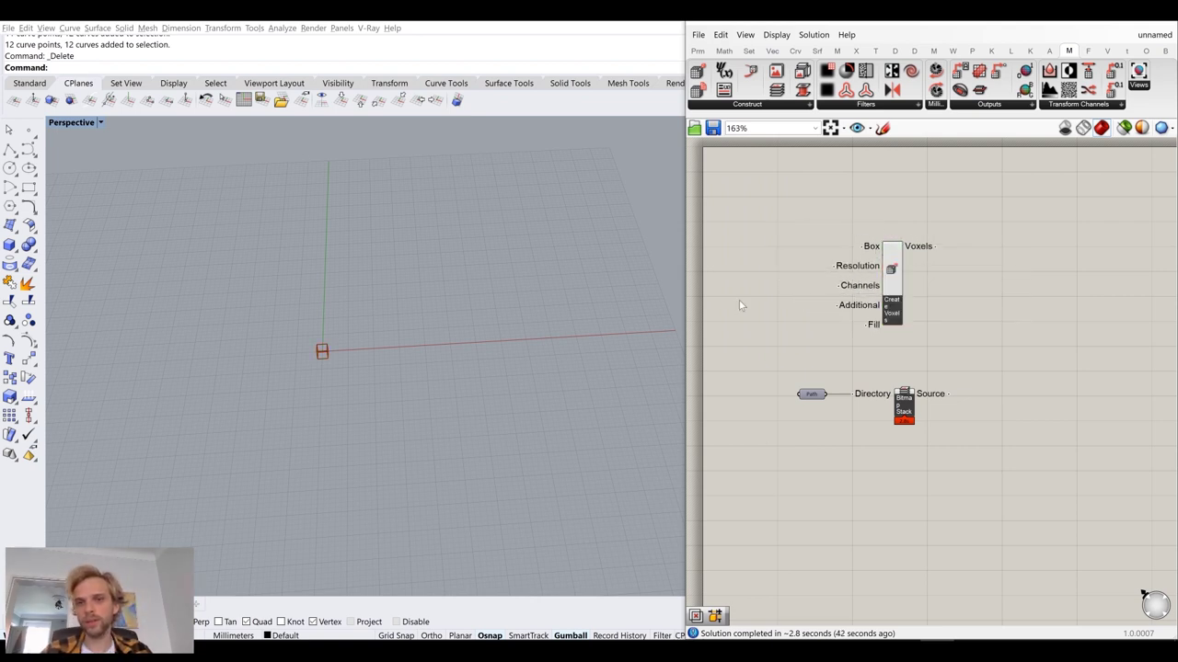
pyautogui.moveTo(899, 273); pyautogui.dragTo(953, 265)
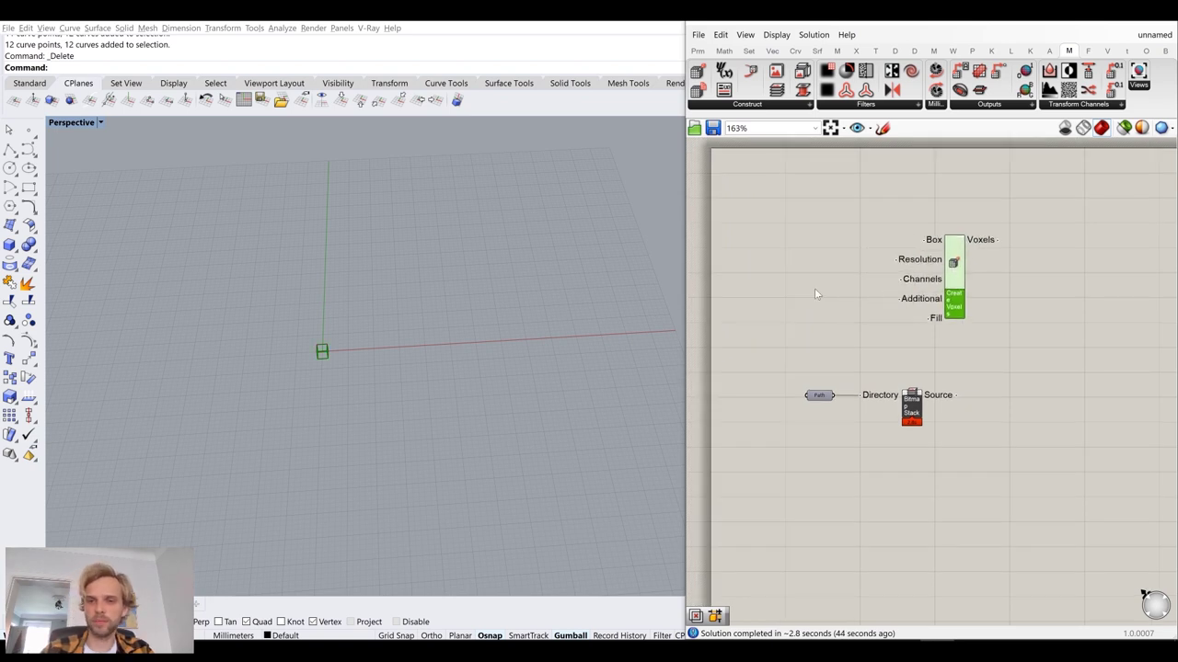
# - Place a Domain Box component beside Construct Voxels and connect its output to the Box input
pyautogui.doubleClick(814, 288)
pyautogui.write('co')
pyautogui.press('BackSpace')
pyautogui.press('BackSpace')
pyautogui.write('domain box')
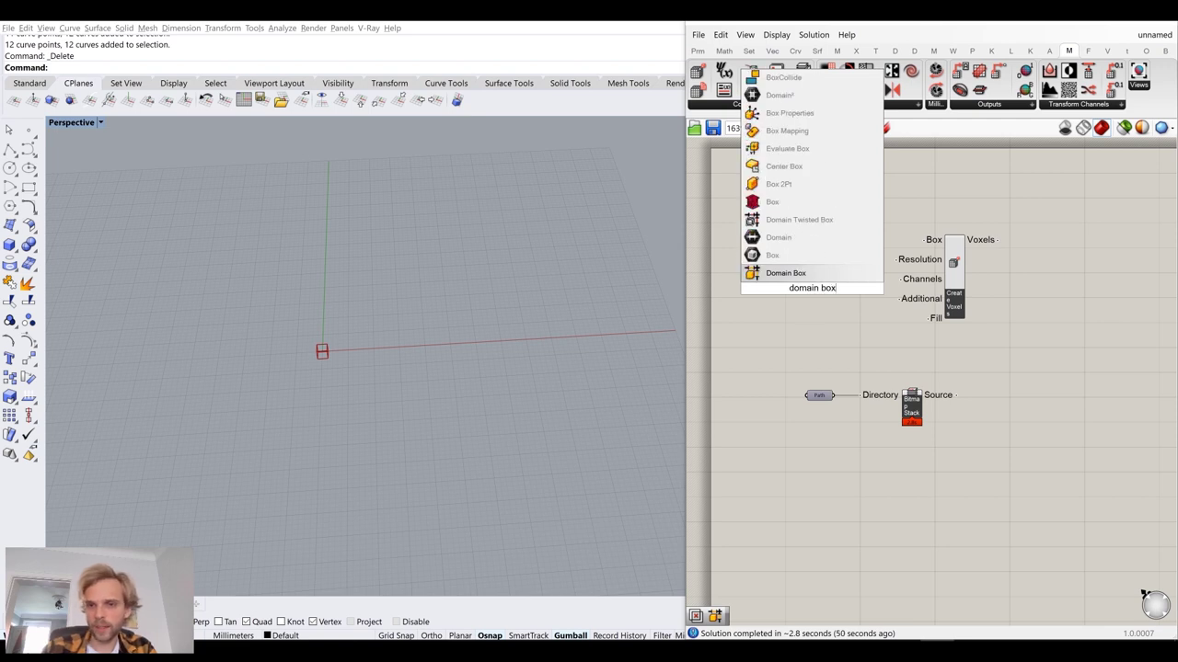
pyautogui.press('Return')
pyautogui.moveTo(803, 285); pyautogui.dragTo(957, 242)
pyautogui.scroll(2, 875, 239)
pyautogui.moveTo(831, 257); pyautogui.dragTo(847, 251)
pyautogui.click(797, 223)
# - Add a number slider with value 100 and connect it to the X, Y and Z inputs of the Domain Box
pyautogui.moveTo(797, 223); pyautogui.dragTo(847, 207, button='right')
pyautogui.scroll(2, 321, 359)
pyautogui.scroll(5, 319, 359)
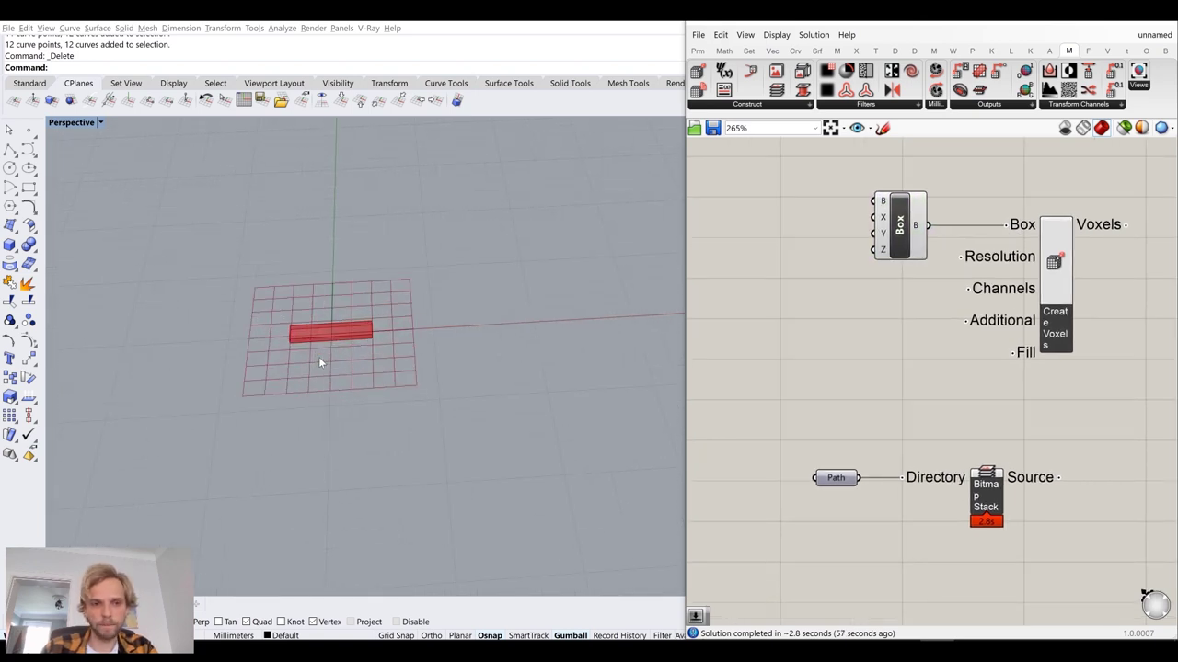
pyautogui.scroll(-2, 312, 314)
pyautogui.moveTo(322, 314); pyautogui.dragTo(370, 336, button='right')
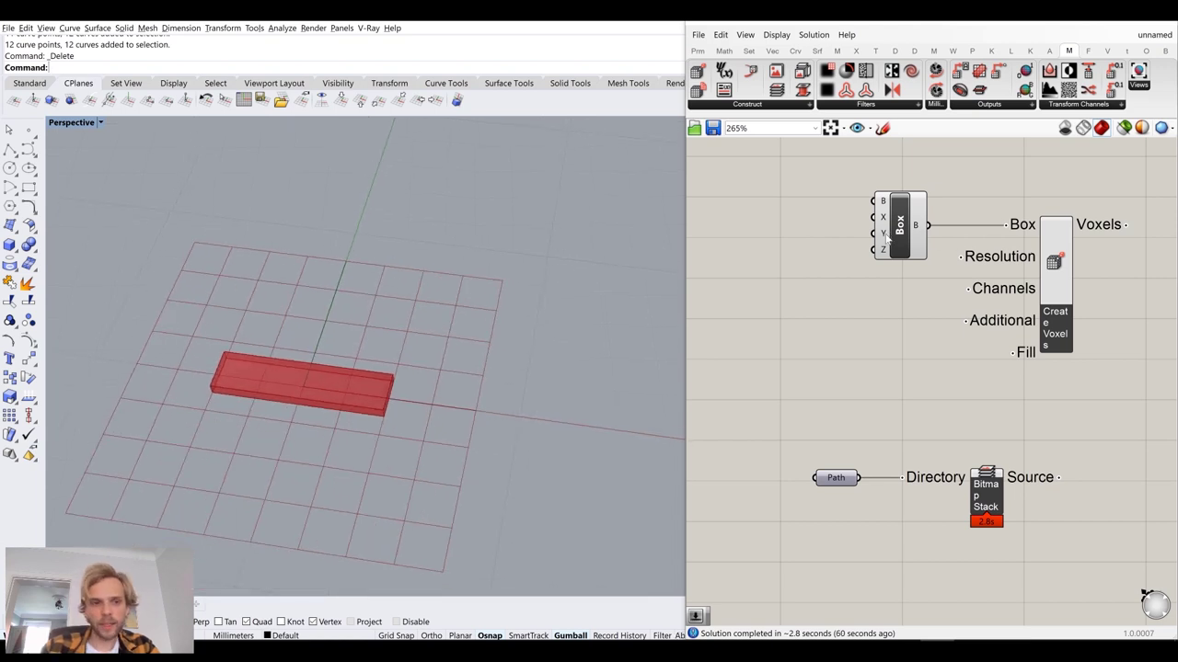
pyautogui.moveTo(832, 281); pyautogui.dragTo(909, 274, button='right')
pyautogui.doubleClick(824, 269)
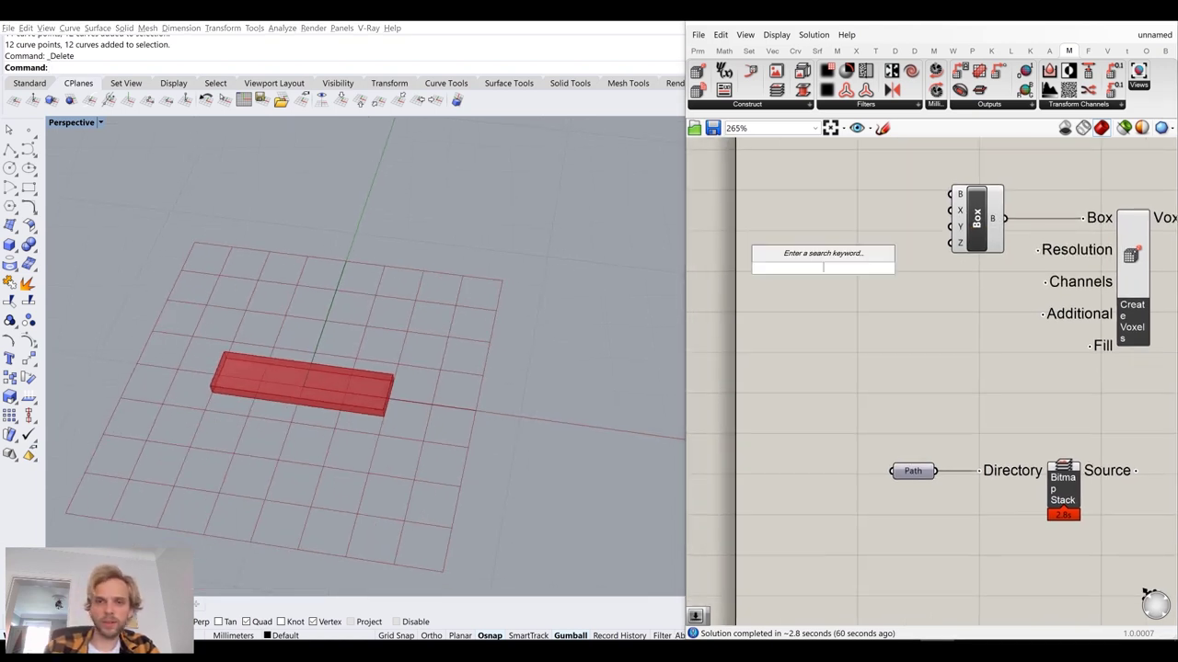
pyautogui.write('100')
pyautogui.press('Return')
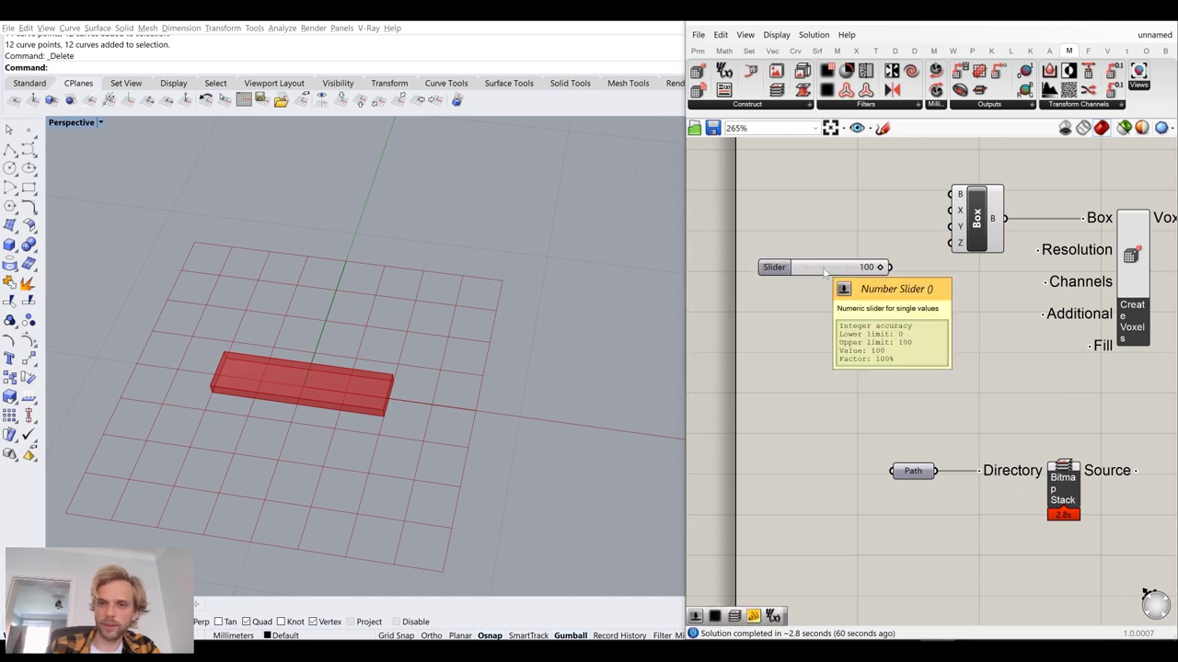
pyautogui.moveTo(791, 267); pyautogui.dragTo(805, 228)
pyautogui.scroll(3, 911, 232)
pyautogui.moveTo(912, 222); pyautogui.dragTo(987, 251)
pyautogui.click(814, 197)
# - Turn off the preview of the Domain Box component
pyautogui.scroll(-1, 814, 196)
pyautogui.scroll(-6, 483, 233)
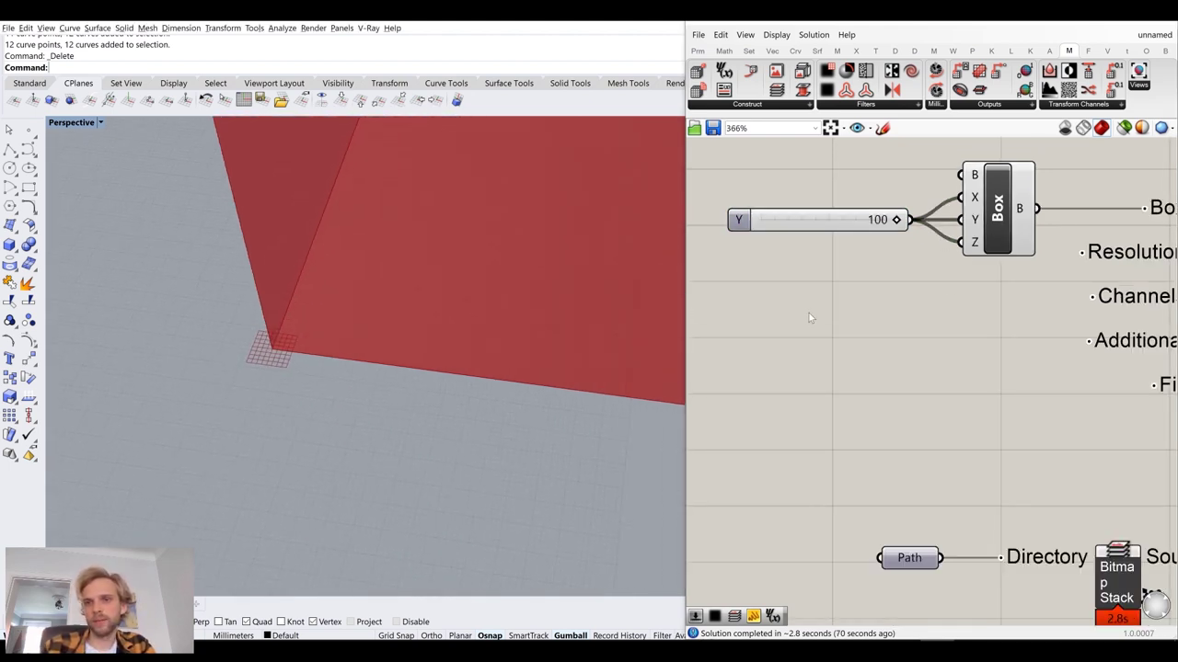
pyautogui.scroll(-1, 814, 303)
pyautogui.scroll(-3, 349, 276)
pyautogui.moveTo(383, 358); pyautogui.dragTo(225, 412, button='right')
pyautogui.moveTo(1006, 303); pyautogui.dragTo(915, 311, button='right')
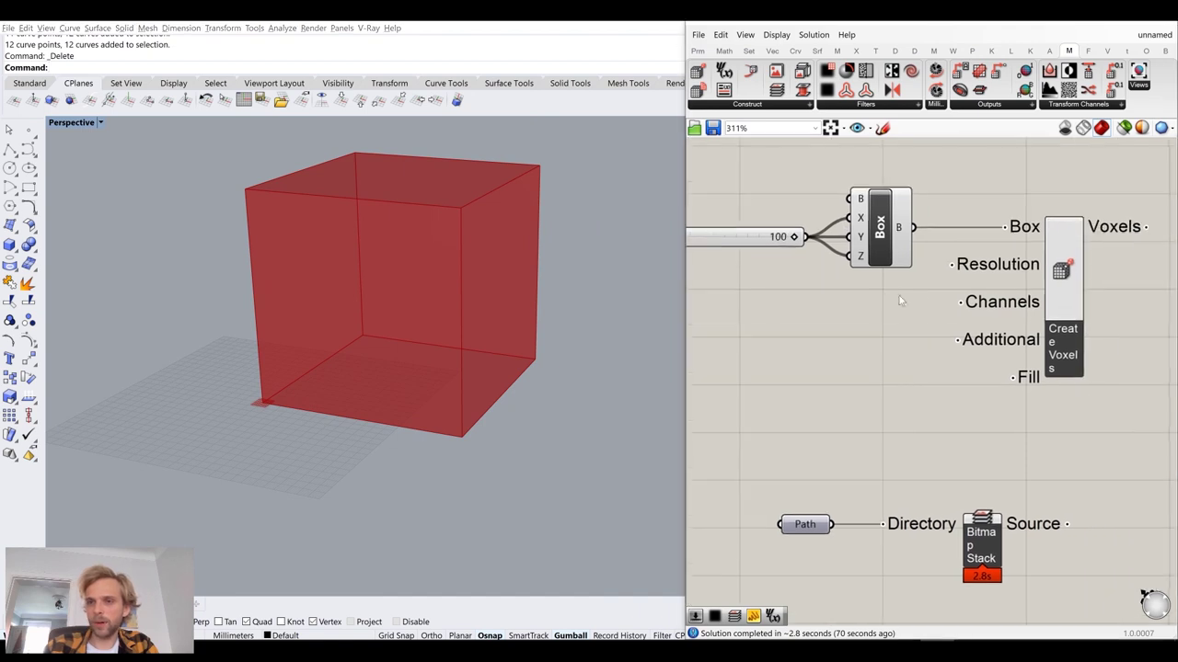
pyautogui.click(879, 234)
pyautogui.middleClick(878, 235)
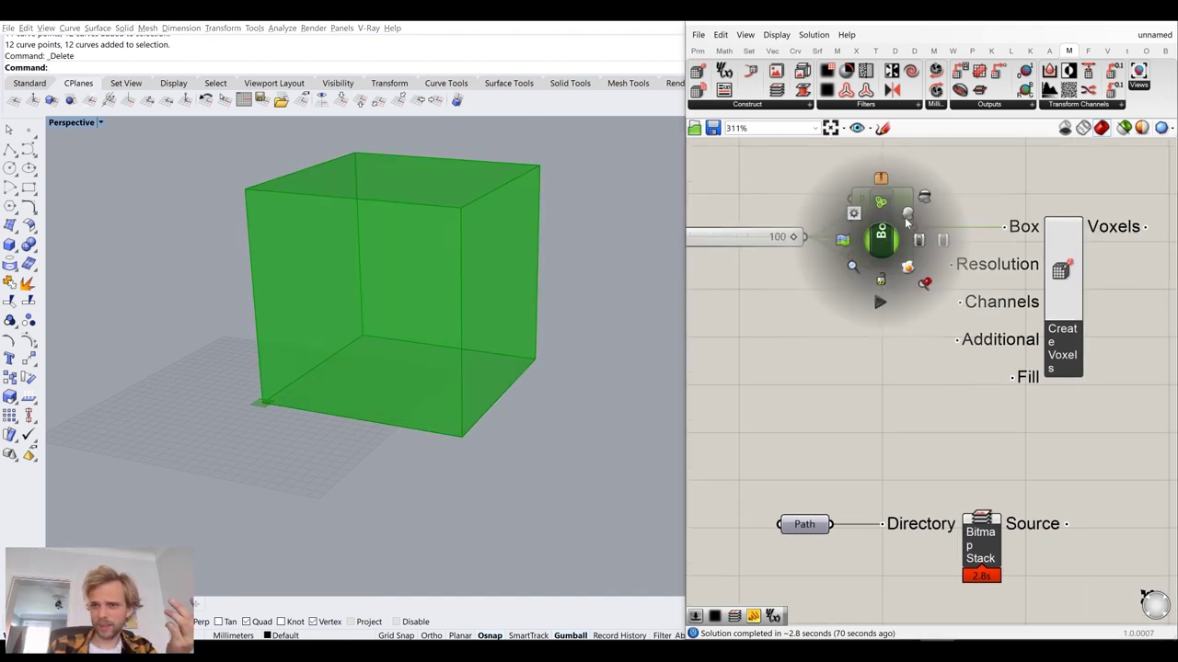
pyautogui.middleClick(893, 211)
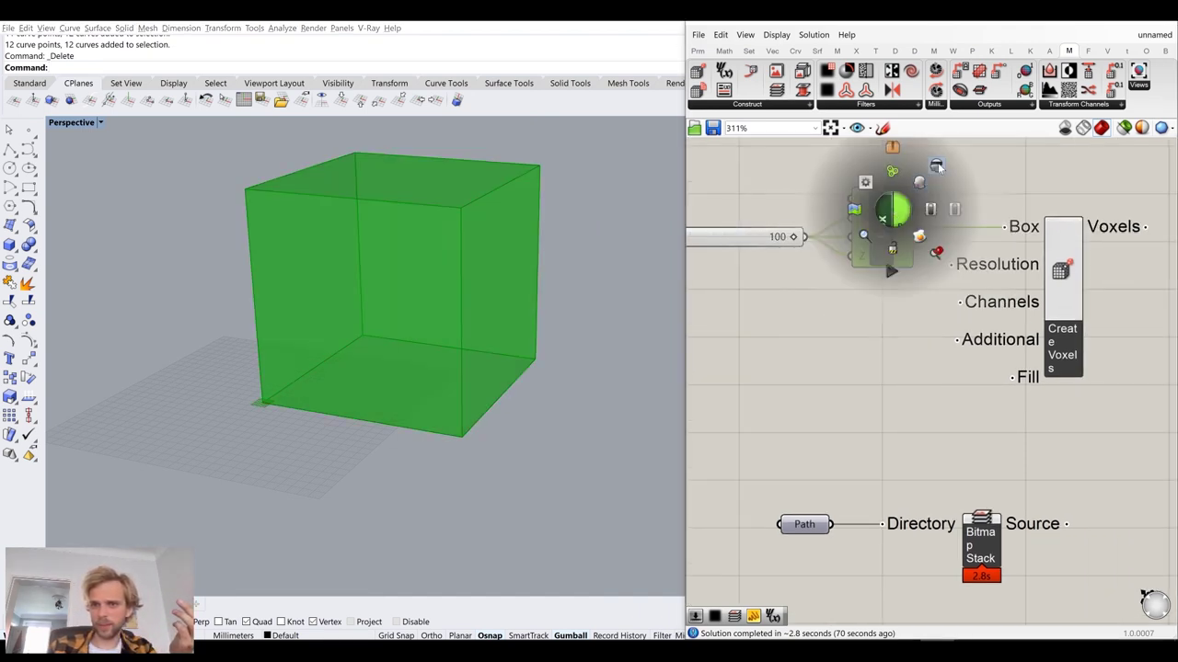
pyautogui.click(935, 167)
pyautogui.click(1049, 193)
pyautogui.moveTo(1045, 195); pyautogui.dragTo(945, 231, button='right')
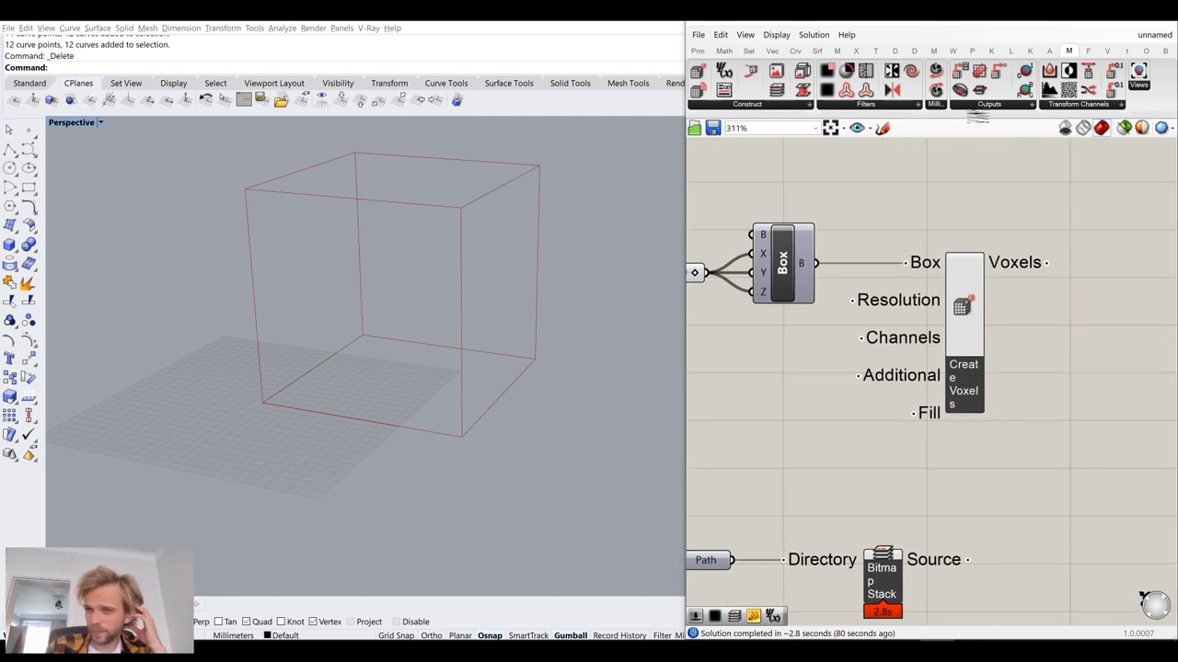
# - Place Monolith's Get Voxel Points component and connect the Construct Voxels output to its Voxels input
pyautogui.click(979, 105)
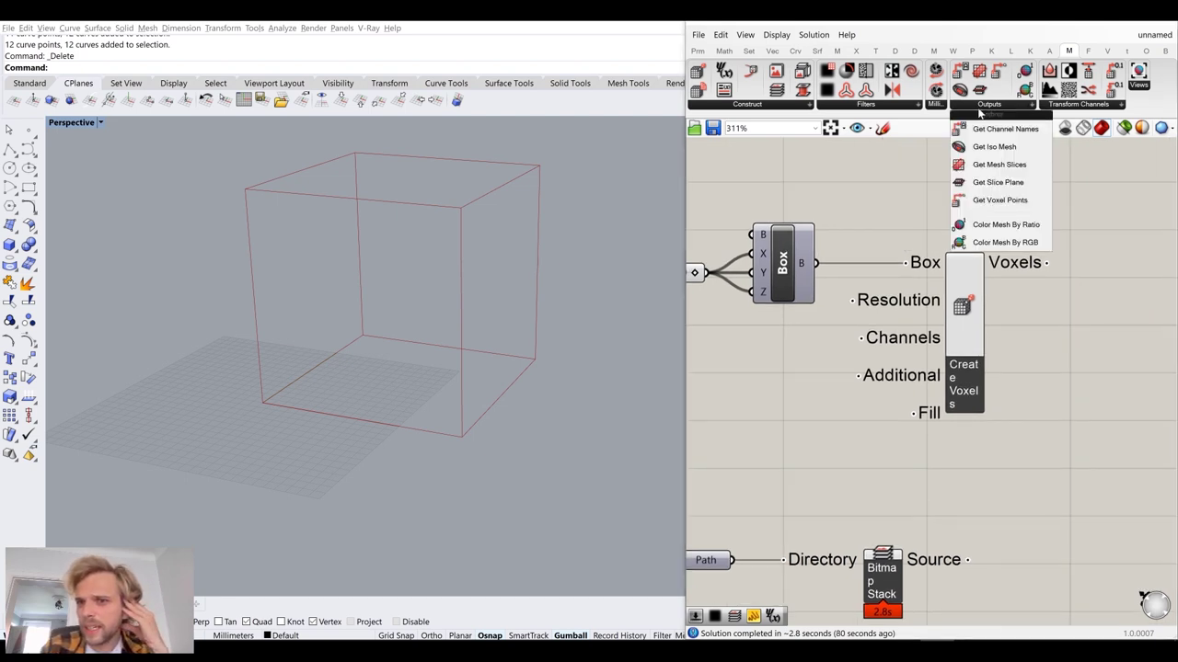
pyautogui.click(999, 200)
pyautogui.click(1115, 267)
pyautogui.moveTo(1116, 267); pyautogui.dragTo(907, 271, button='right')
pyautogui.moveTo(902, 267); pyautogui.dragTo(898, 220)
pyautogui.moveTo(974, 263); pyautogui.dragTo(1055, 246)
pyautogui.click(993, 297)
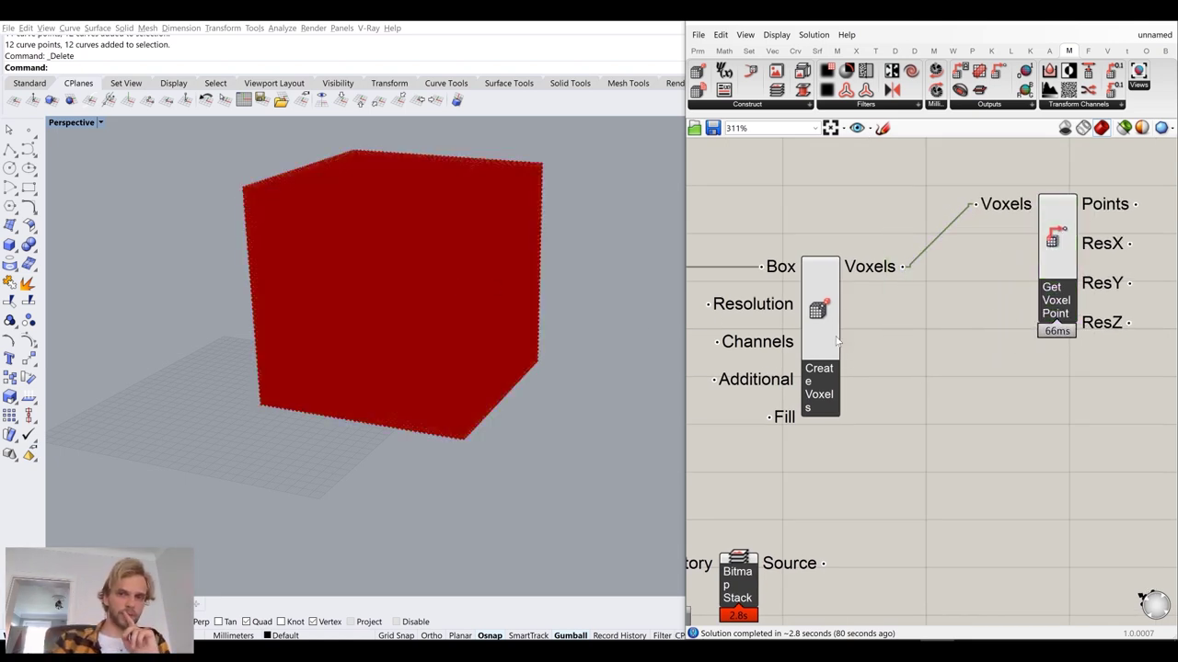
# - Examine the voxel point grid up close in the viewport along with the Resolution input of Construct Voxels
pyautogui.moveTo(820, 315)
pyautogui.mouseDown()
pyautogui.moveTo(825, 300)
pyautogui.moveTo(808, 322)
pyautogui.moveTo(839, 319)
pyautogui.mouseUp()
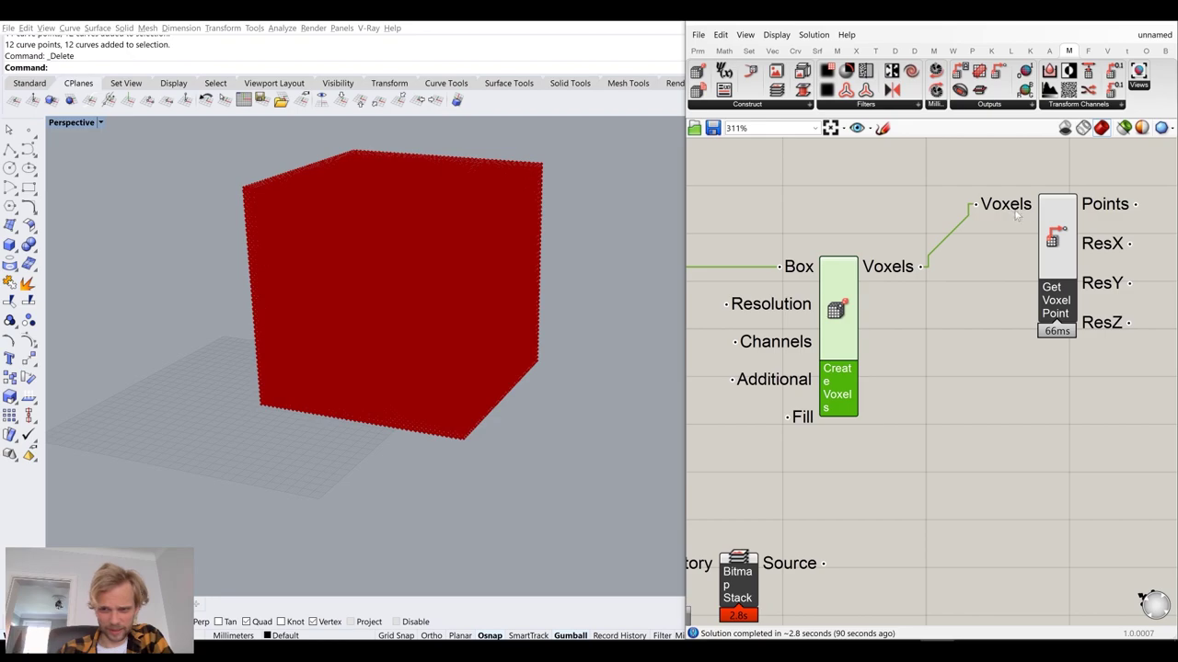
pyautogui.scroll(10, 518, 261)
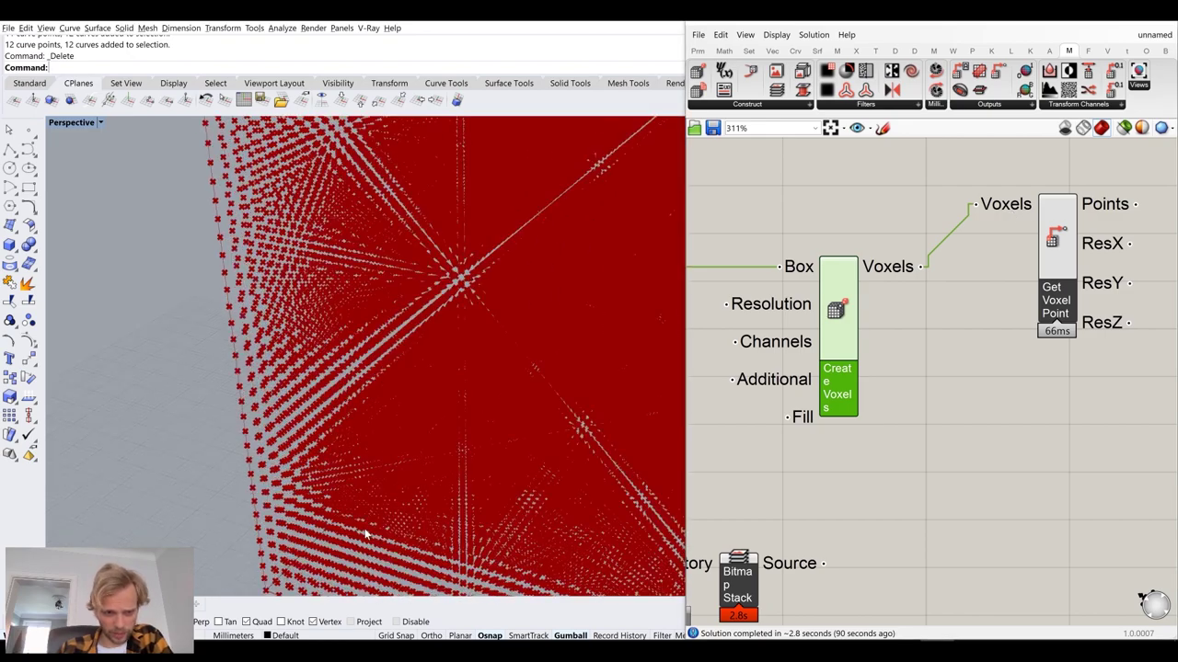
pyautogui.scroll(5, 366, 534)
pyautogui.scroll(-10, 429, 484)
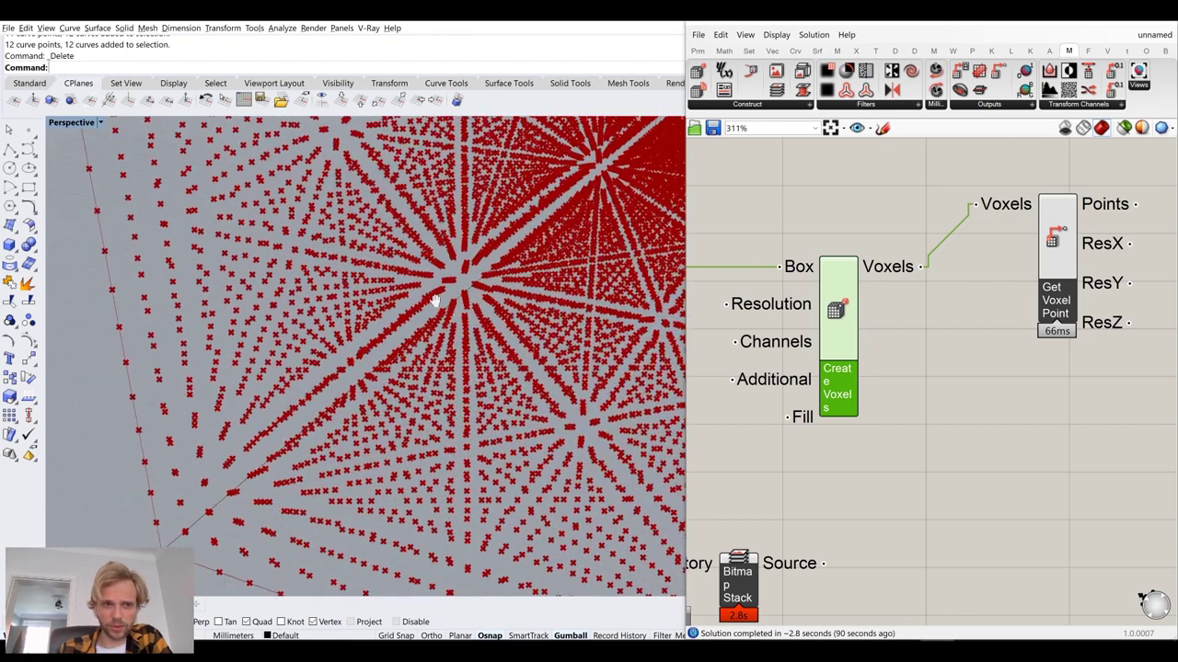
pyautogui.scroll(2, 516, 348)
pyautogui.scroll(3, 957, 322)
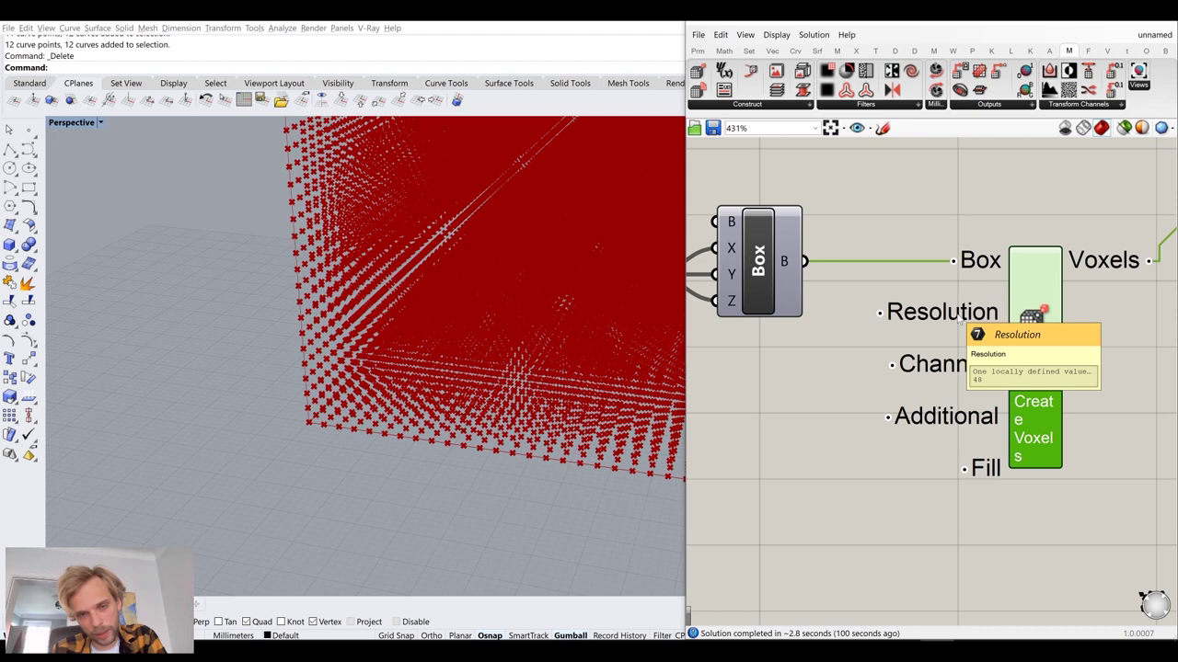
pyautogui.scroll(-5, 332, 431)
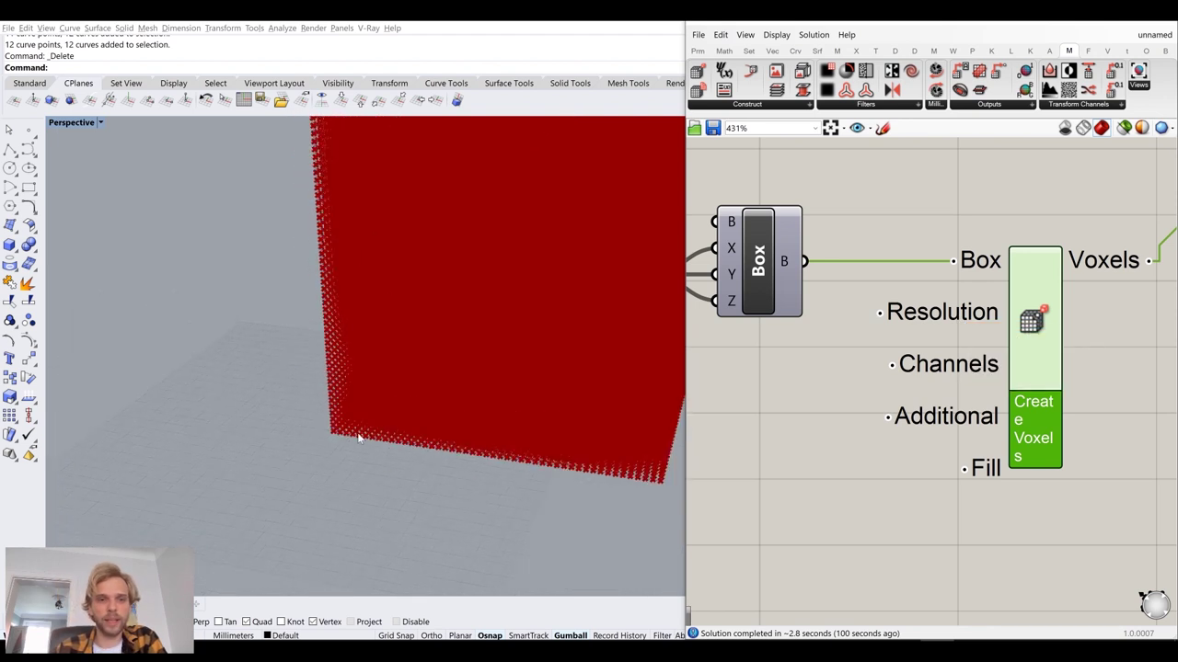
# - Open Calculator, multiply 48 × 48 × 48 to get the number of voxel points, and close it again
pyautogui.press('super')
pyautogui.write('cal')
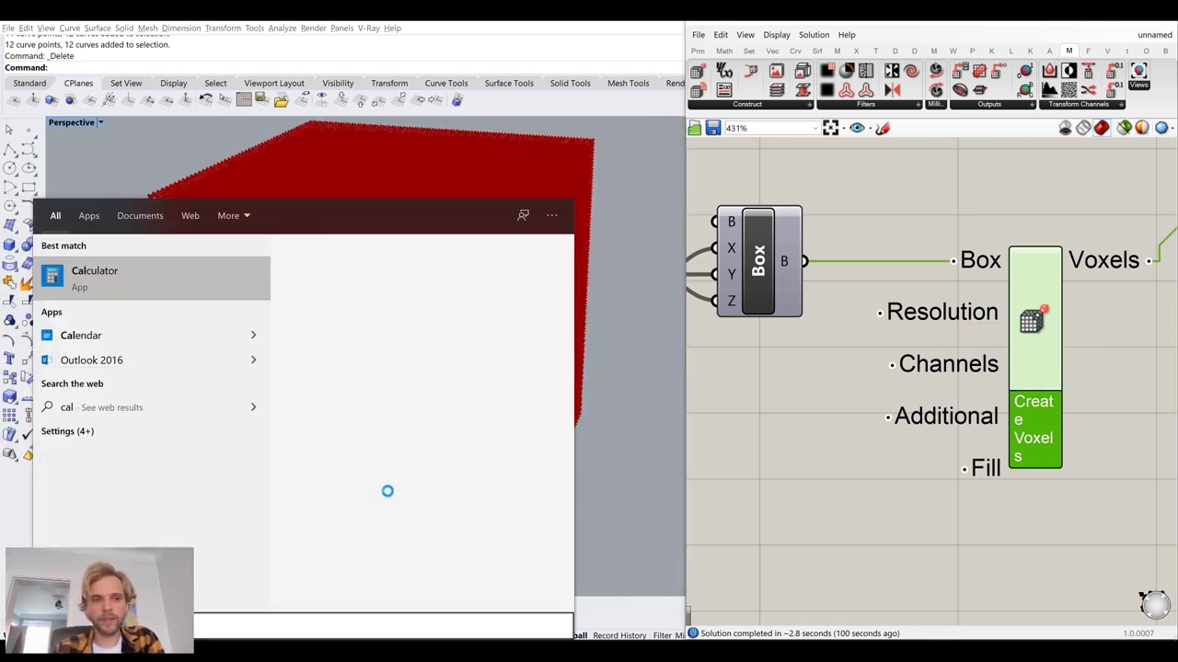
pyautogui.press('Return')
pyautogui.write('4')
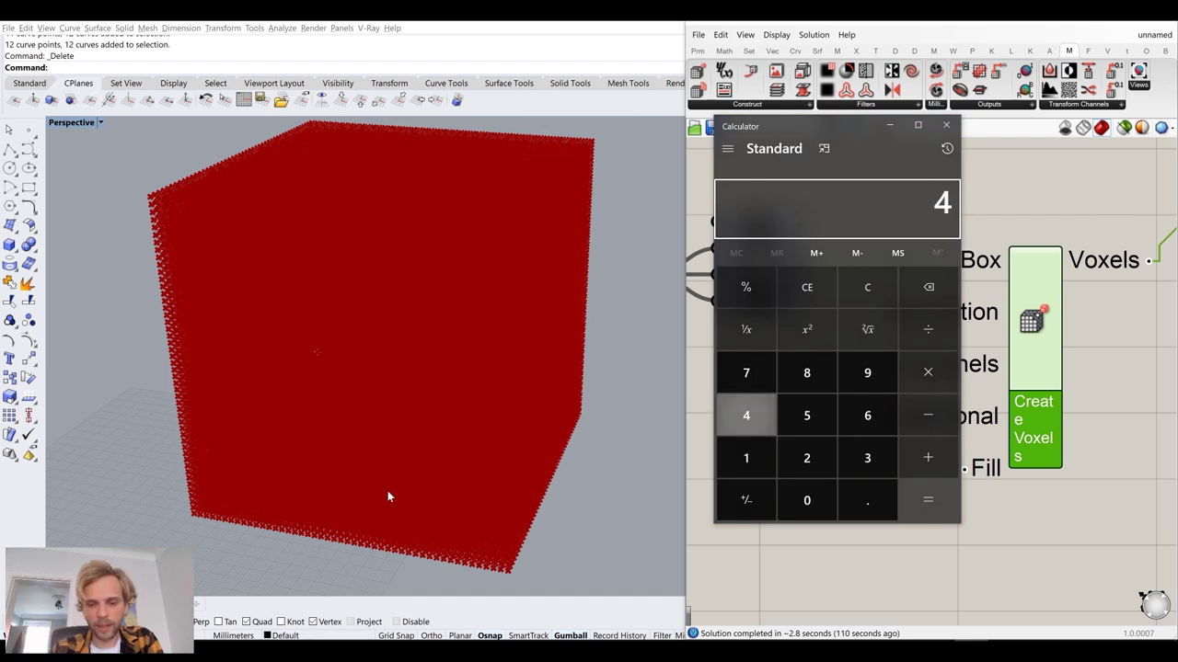
pyautogui.write('8')
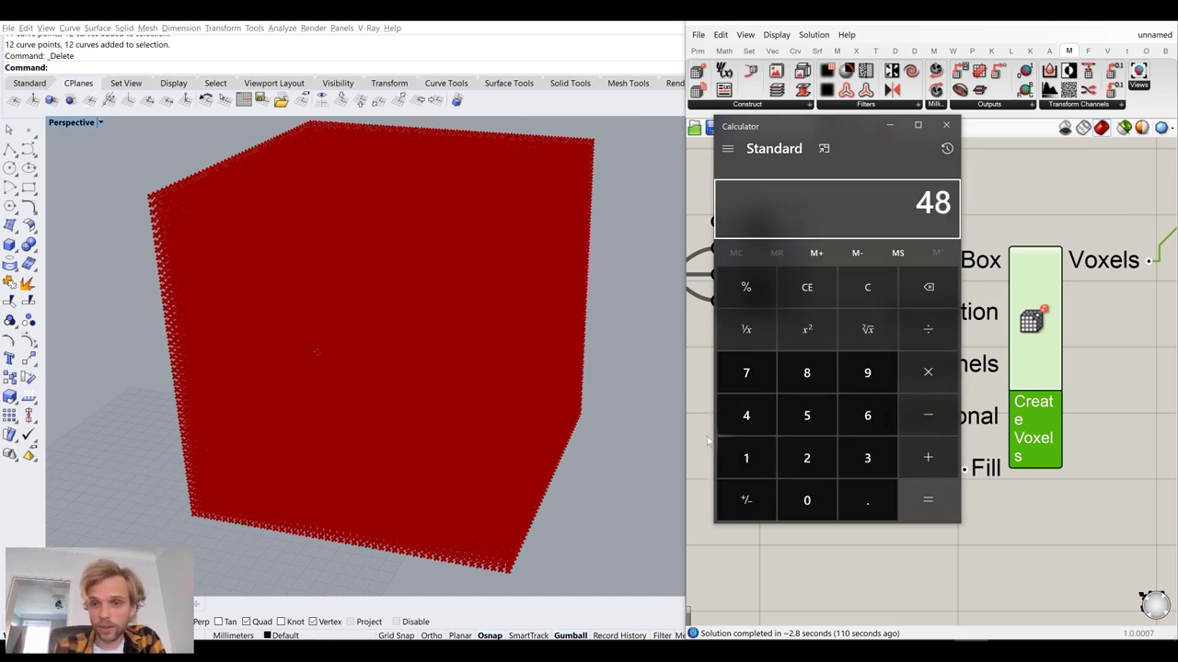
pyautogui.click(915, 375)
pyautogui.write('48')
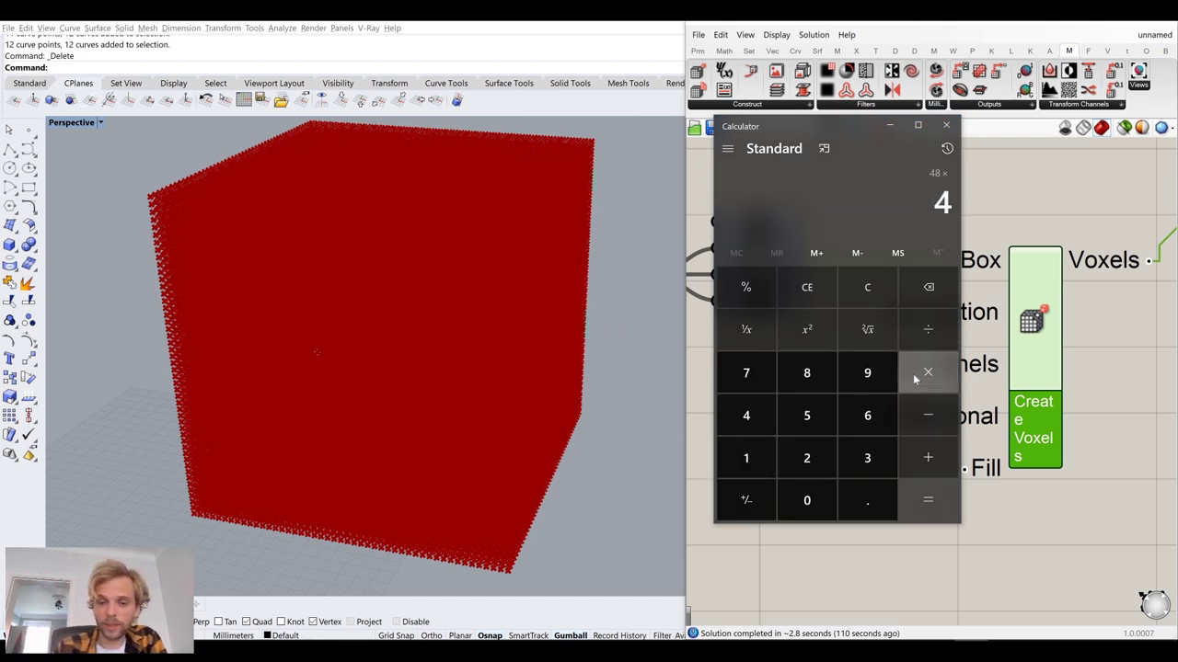
pyautogui.click(916, 374)
pyautogui.write('48')
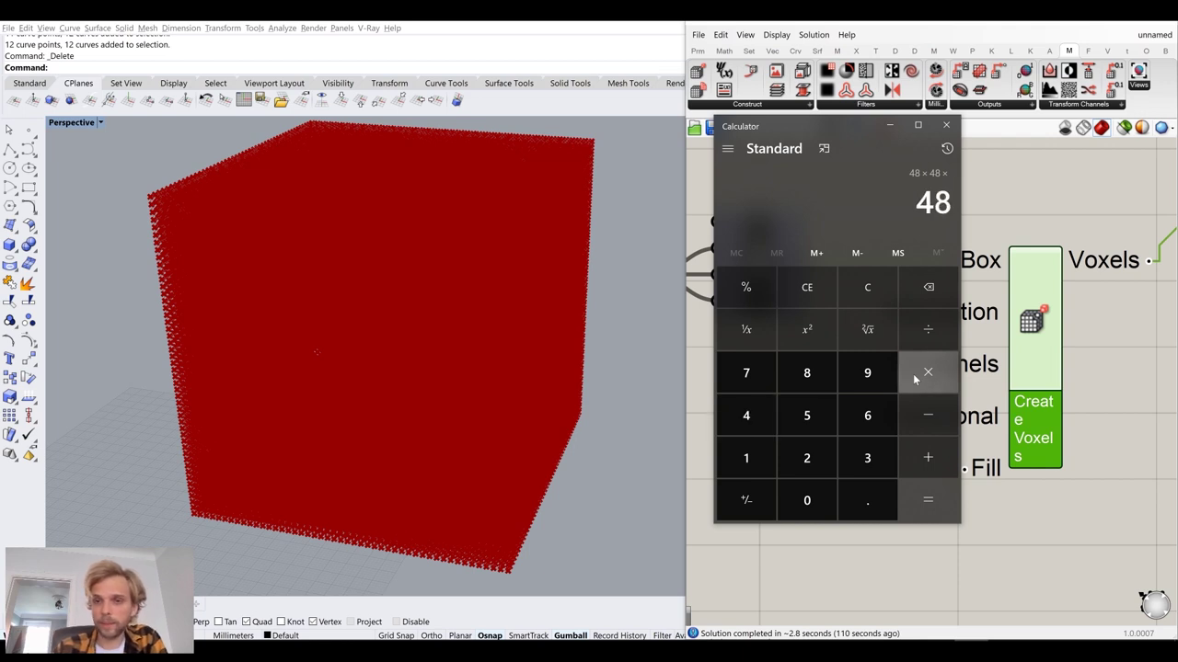
pyautogui.press('Return')
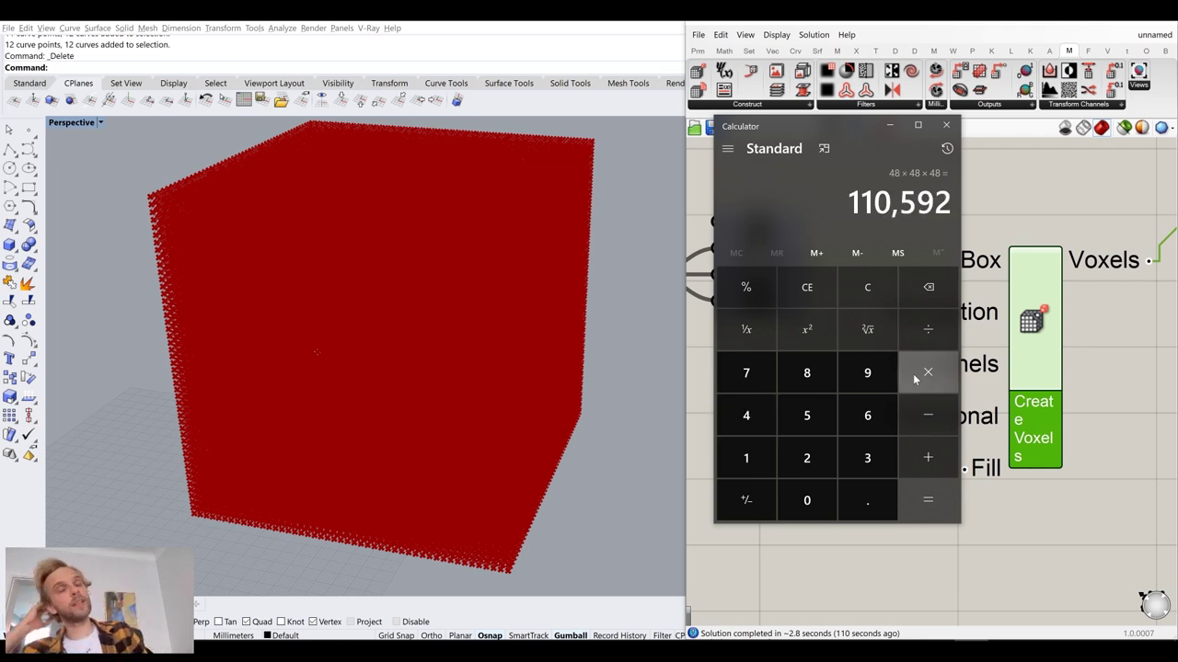
pyautogui.click(946, 125)
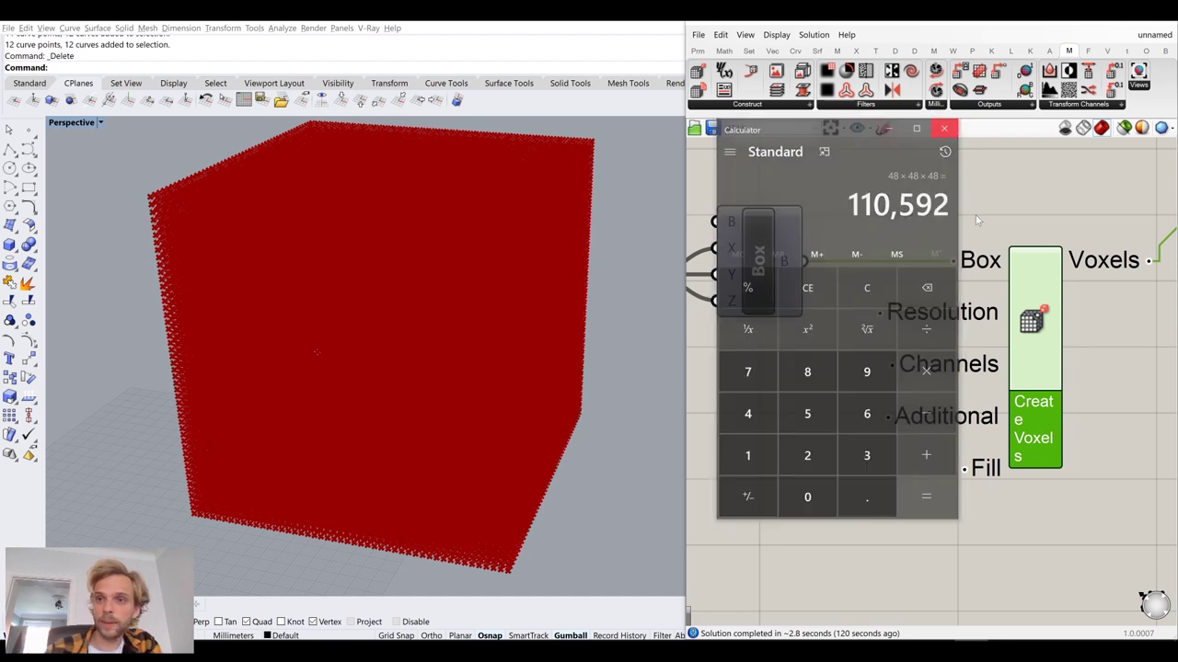
# - Delete the Get Voxel Points component from the definition
pyautogui.scroll(-3, 1060, 329)
pyautogui.moveTo(1080, 407); pyautogui.dragTo(914, 245)
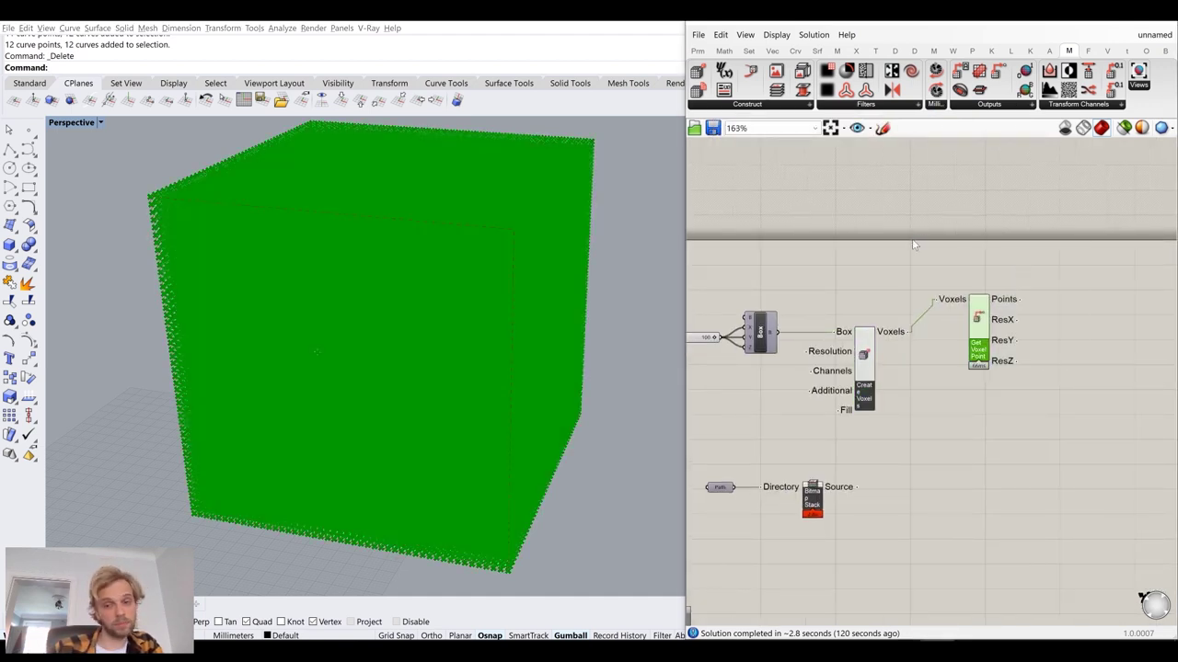
pyautogui.press('Delete')
# - Add a number slider ranging from 24 to 96, connect it to the Resolution input and place it below the 100 slider
pyautogui.moveTo(870, 371); pyautogui.dragTo(891, 371)
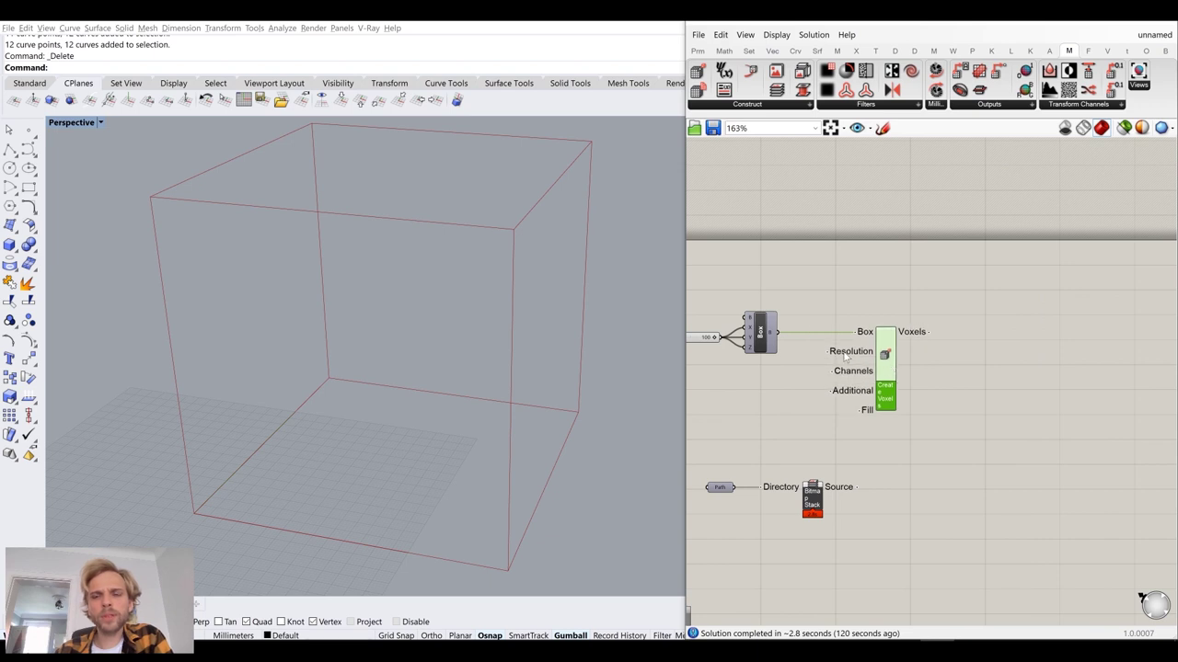
pyautogui.doubleClick(810, 373)
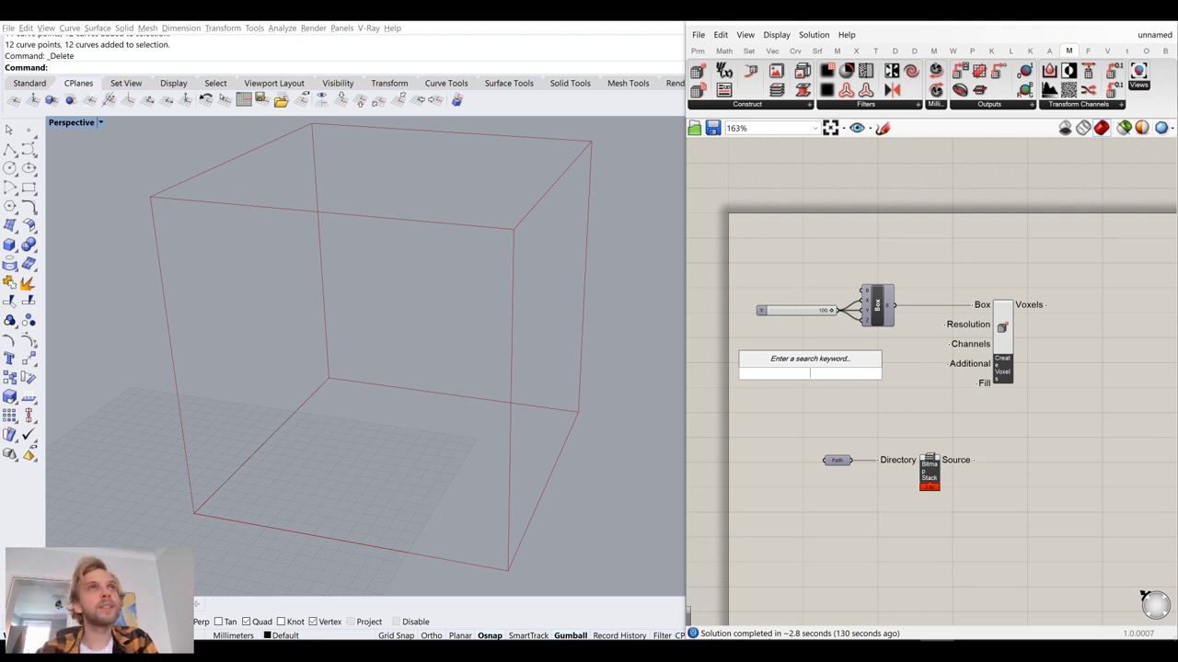
pyautogui.write('24')
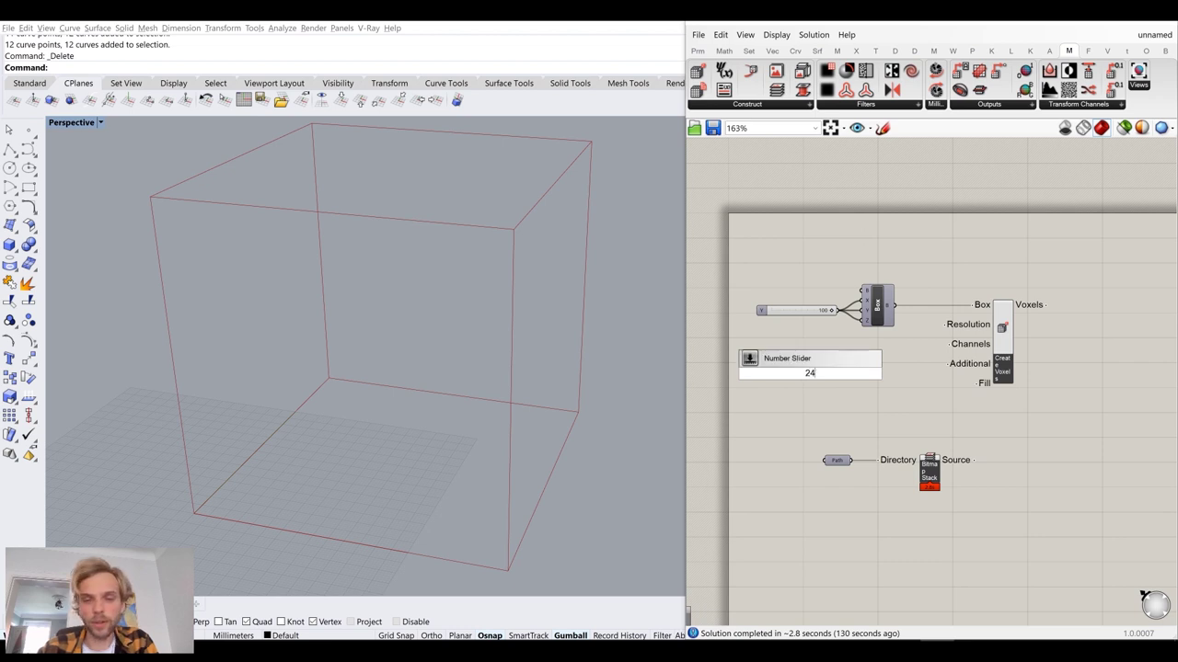
pyautogui.write('.')
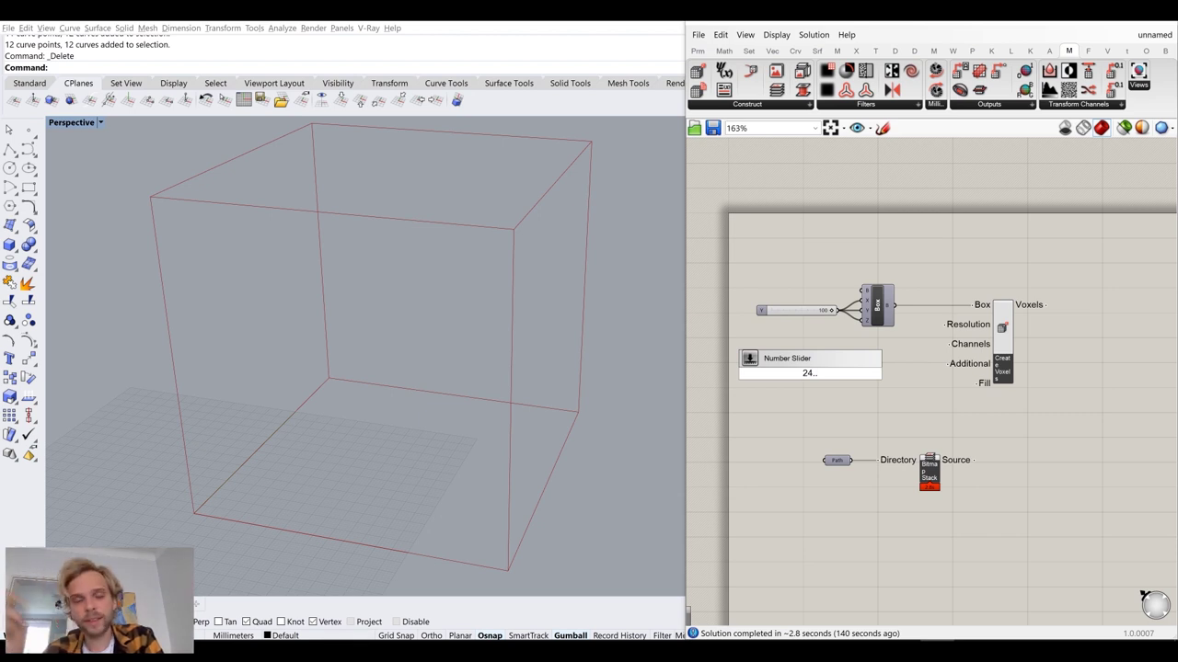
pyautogui.write('.96')
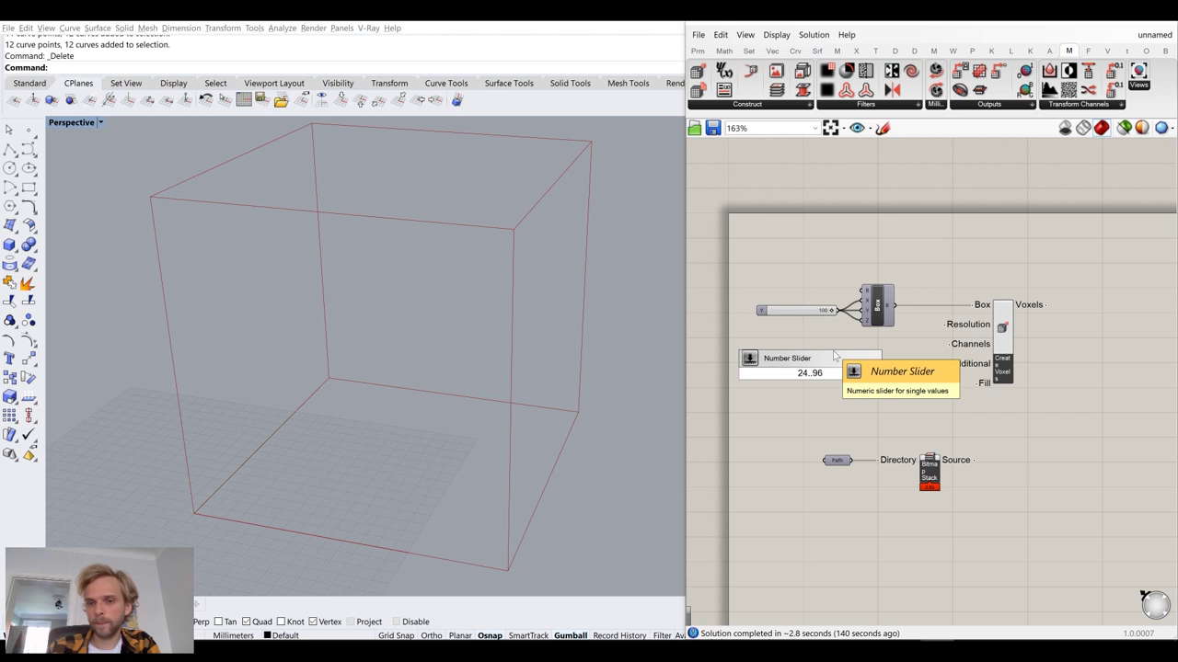
pyautogui.press('Return')
pyautogui.scroll(3, 834, 368)
pyautogui.moveTo(875, 373); pyautogui.dragTo(1032, 280)
pyautogui.moveTo(727, 373); pyautogui.dragTo(792, 309)
pyautogui.moveTo(1069, 331); pyautogui.dragTo(957, 346, button='right')
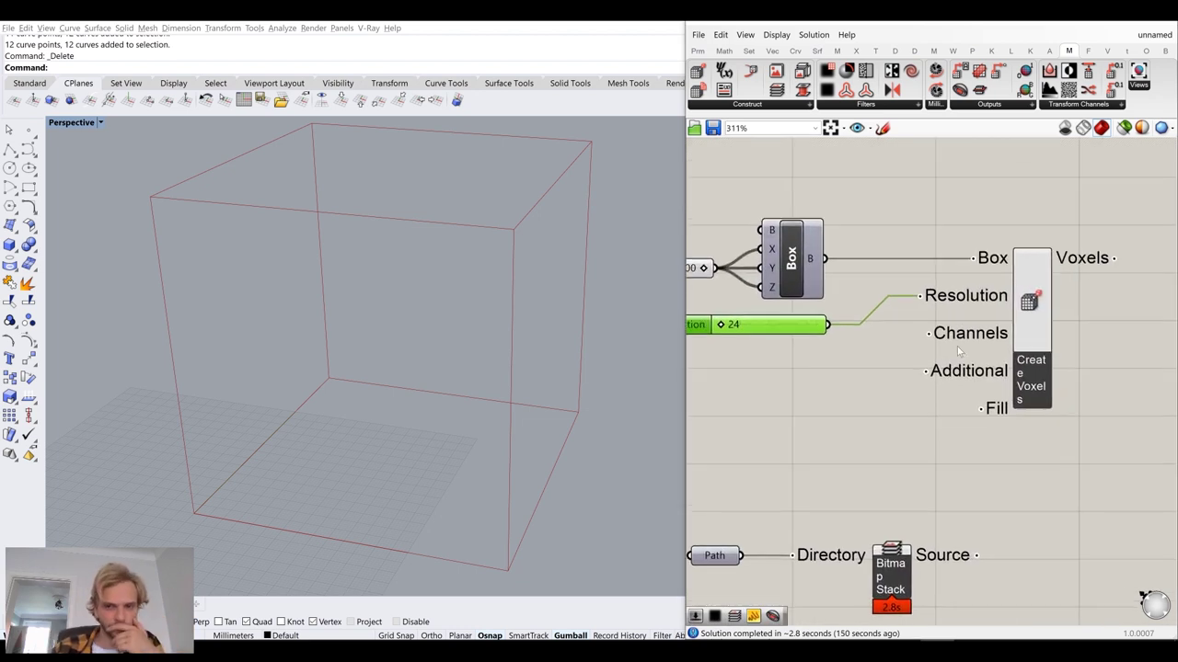
pyautogui.moveTo(973, 340)
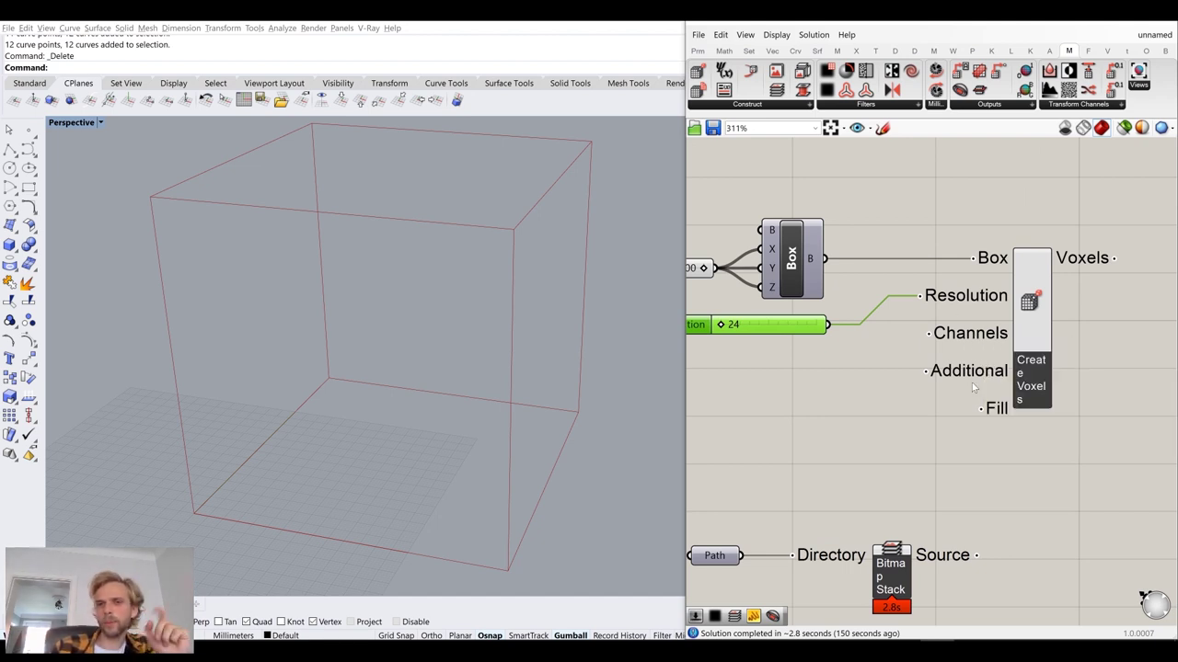
pyautogui.moveTo(970, 333); pyautogui.dragTo(931, 315, button='right')
pyautogui.moveTo(931, 315)
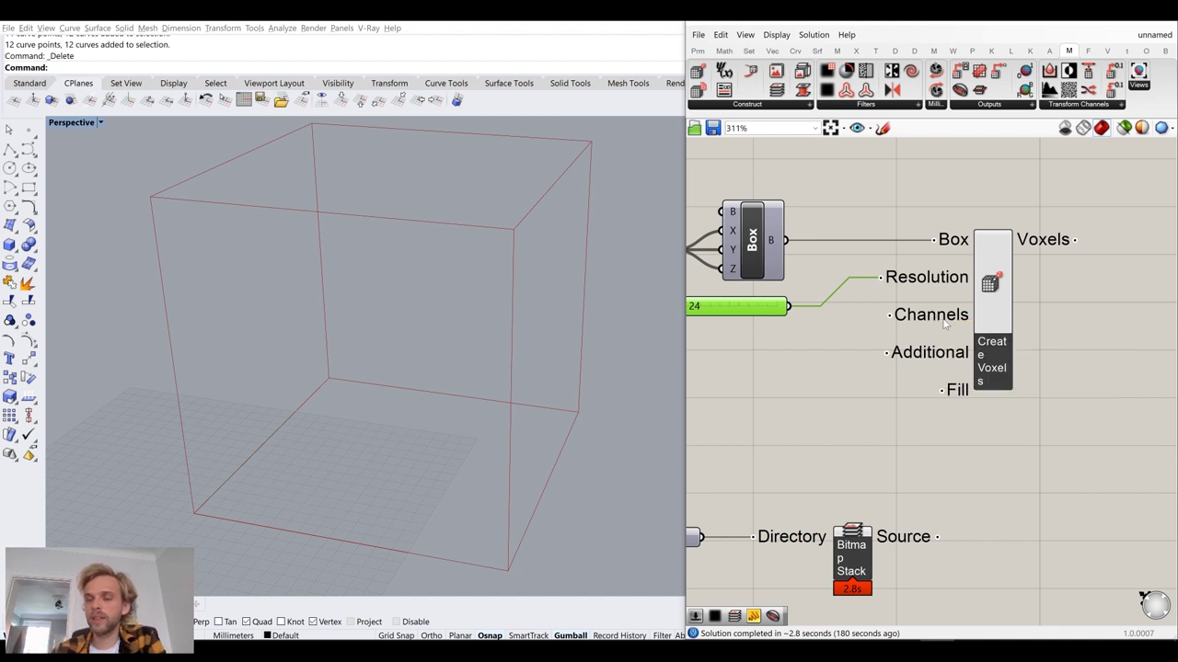
# - Add a number slider set to 1, connect it to the Channels input of Create Voxels and place it below the Resolution slider
pyautogui.moveTo(771, 401); pyautogui.dragTo(904, 387, button='right')
pyautogui.doubleClick(904, 387)
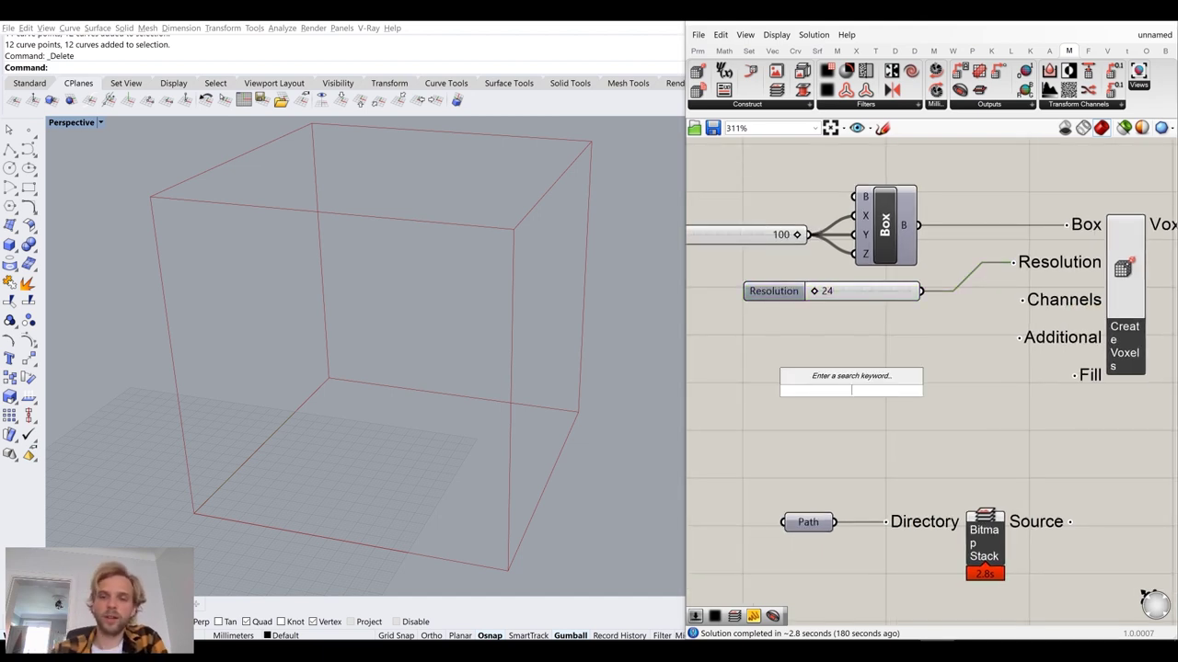
pyautogui.write('Slider')
pyautogui.press('Return')
pyautogui.moveTo(893, 392); pyautogui.dragTo(1023, 301)
pyautogui.moveTo(900, 319); pyautogui.dragTo(849, 315)
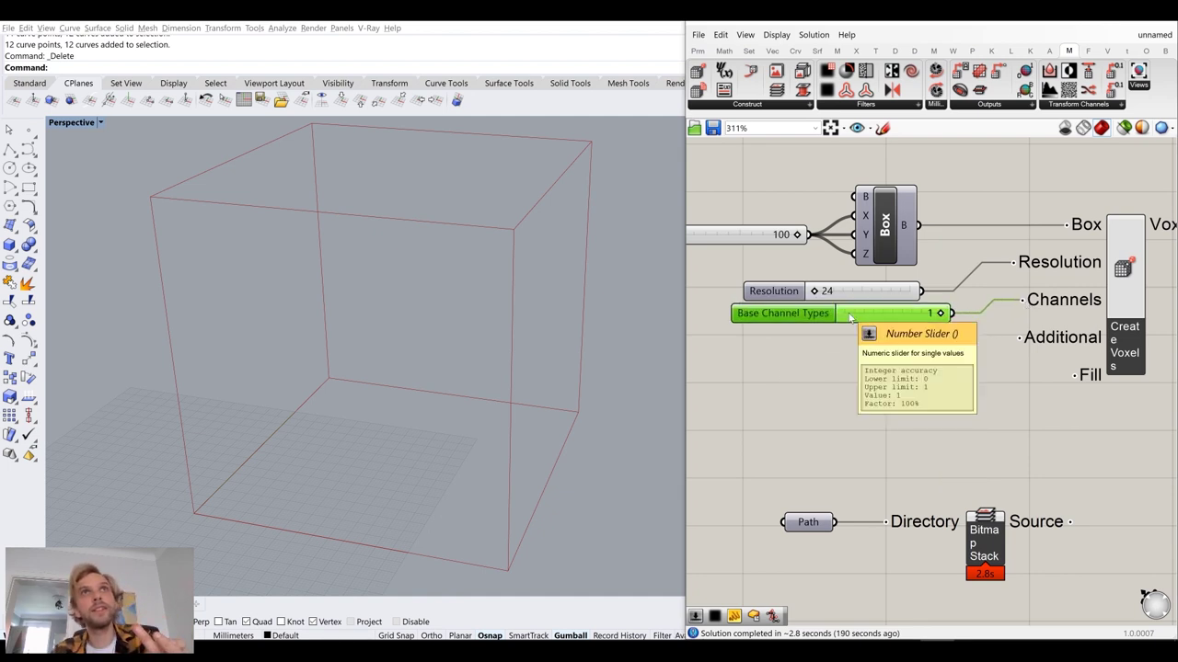
pyautogui.moveTo(1068, 297)
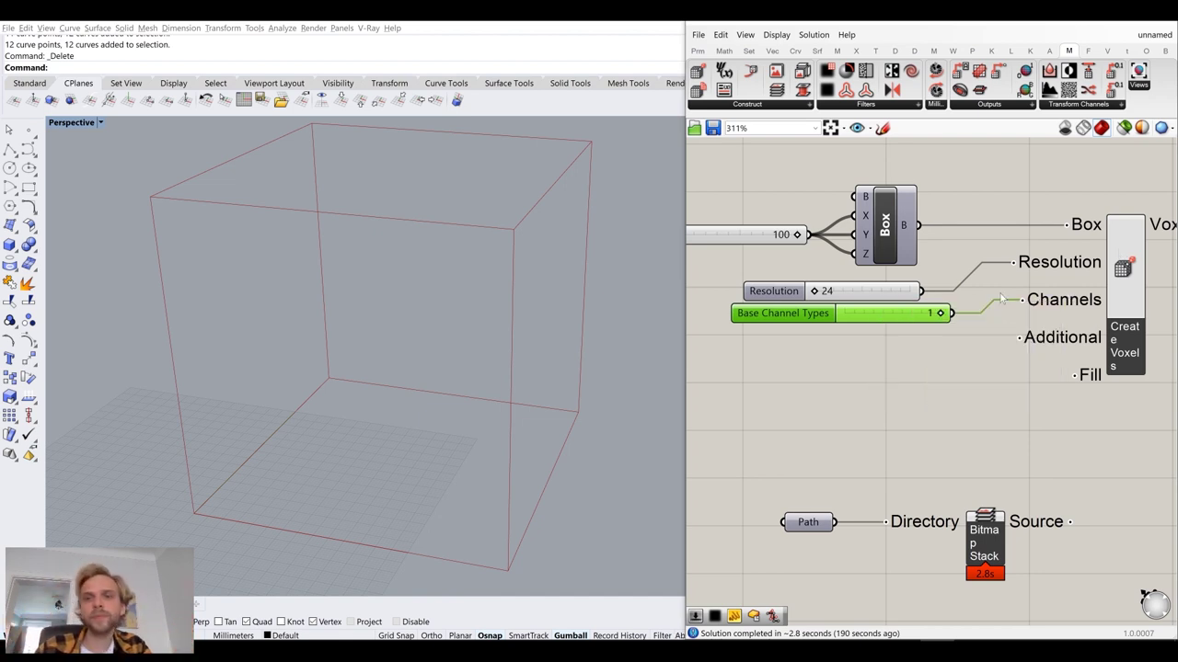
pyautogui.moveTo(908, 316); pyautogui.dragTo(881, 315)
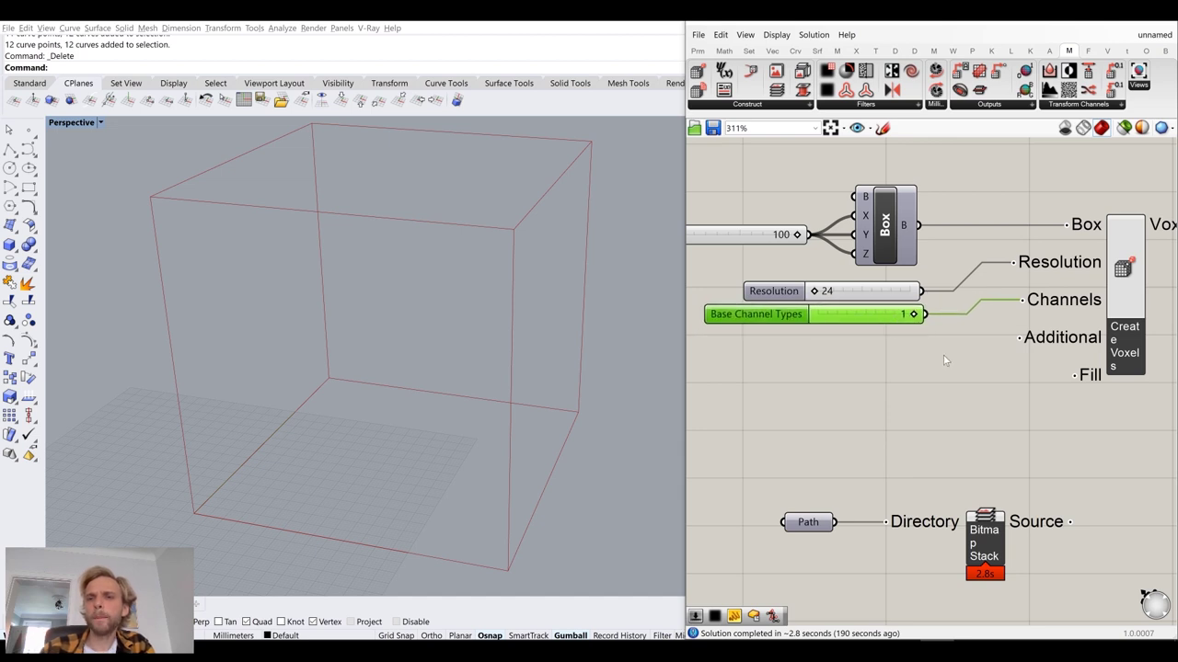
pyautogui.click(945, 360)
# - Move the Path and Bitmap Stack components together so they sit beneath the Create Voxels component
pyautogui.moveTo(1083, 348)
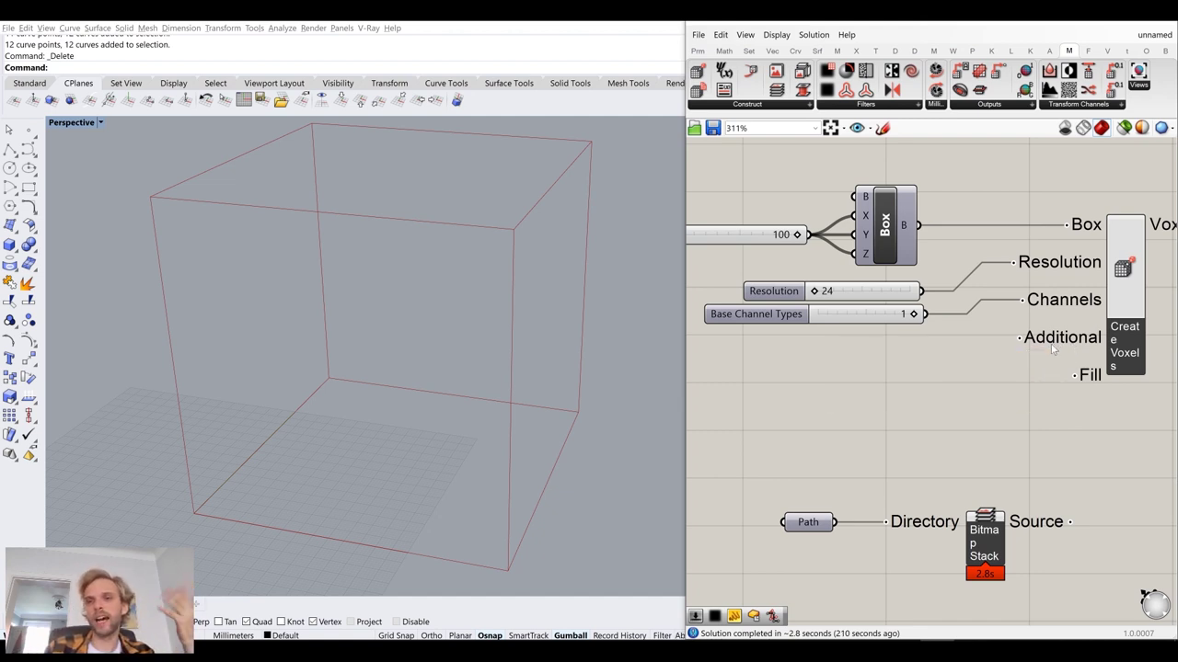
pyautogui.moveTo(1046, 347); pyautogui.dragTo(980, 299, button='right')
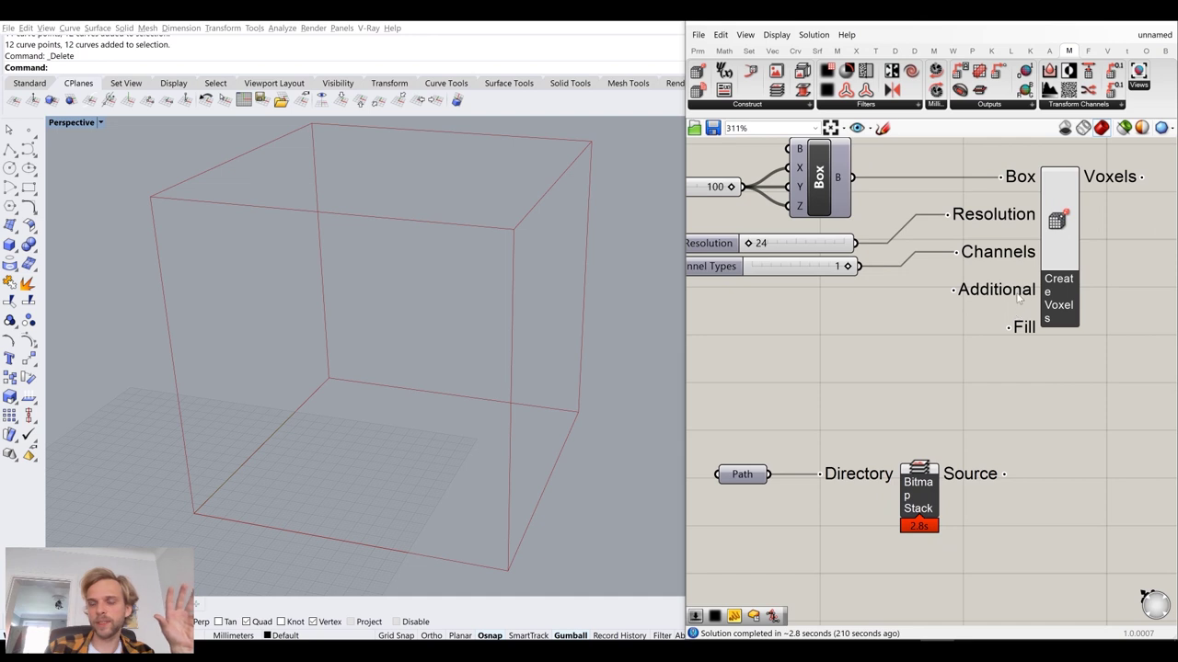
pyautogui.moveTo(1019, 328)
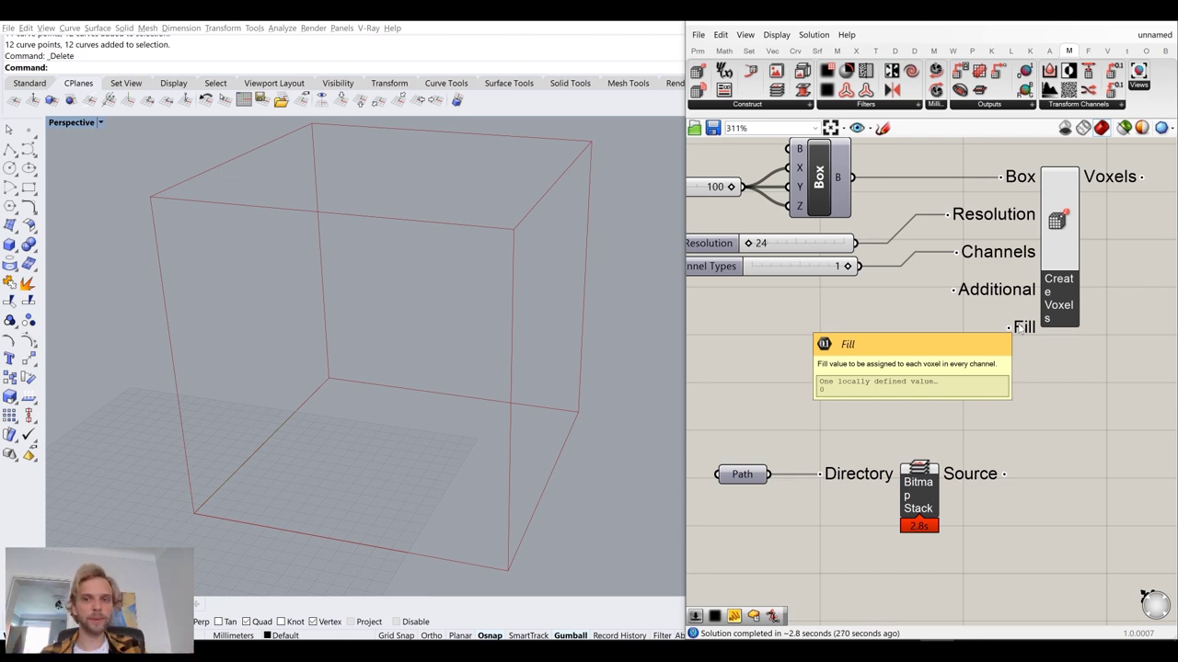
pyautogui.scroll(-5, 1012, 347)
pyautogui.scroll(6, 923, 361)
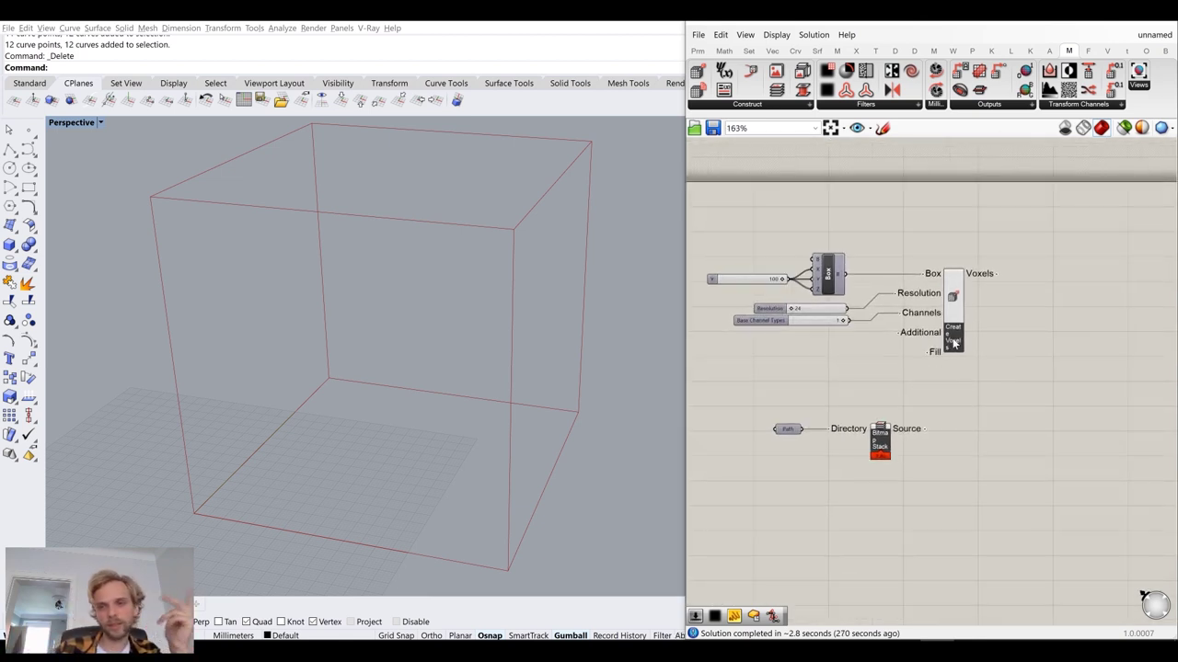
pyautogui.scroll(-4, 924, 361)
pyautogui.moveTo(986, 561); pyautogui.dragTo(732, 408)
pyautogui.moveTo(862, 451); pyautogui.dragTo(936, 435)
pyautogui.click(1014, 350)
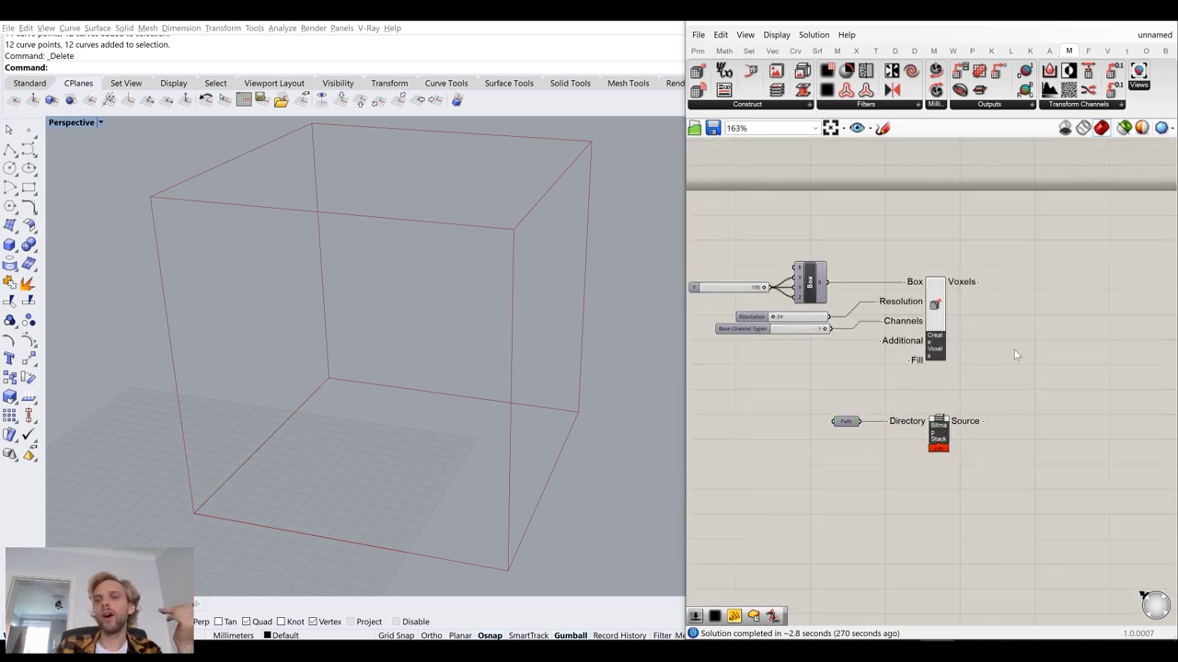
# - Shift Path and Bitmap Stack slightly, and nudge Bitmap Stack and Create Voxels so the two components line up vertically
pyautogui.scroll(3, 948, 294)
pyautogui.moveTo(946, 287); pyautogui.dragTo(1012, 254, button='right')
pyautogui.scroll(-2, 915, 254)
pyautogui.scroll(4, 835, 287)
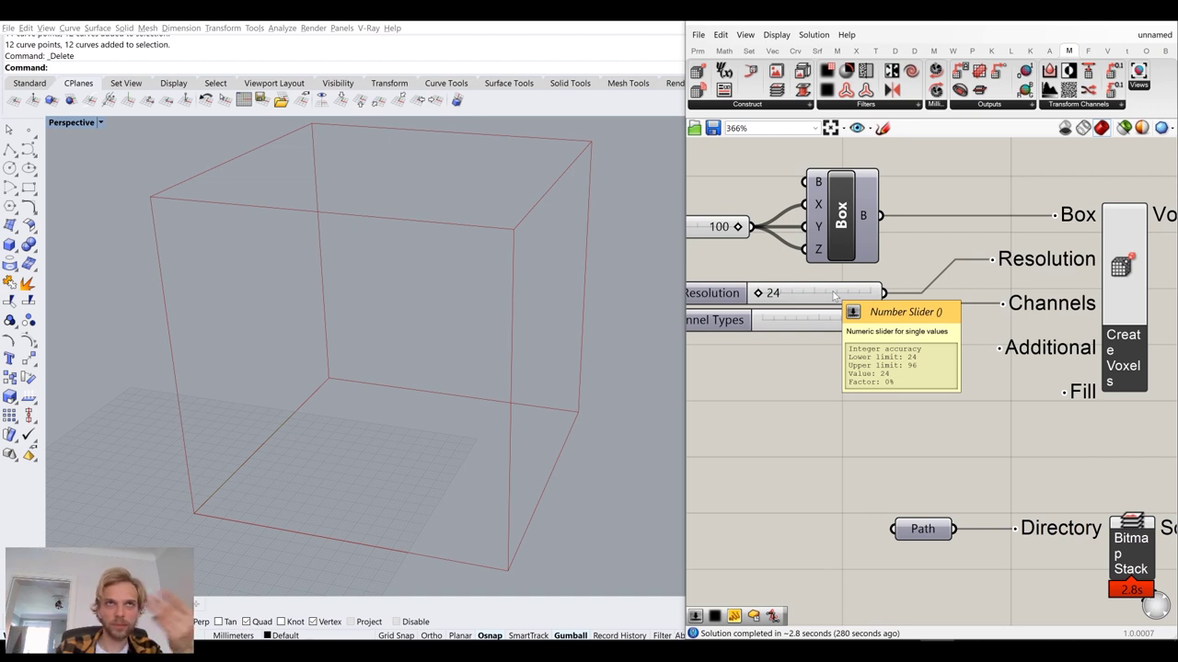
pyautogui.scroll(-3, 835, 295)
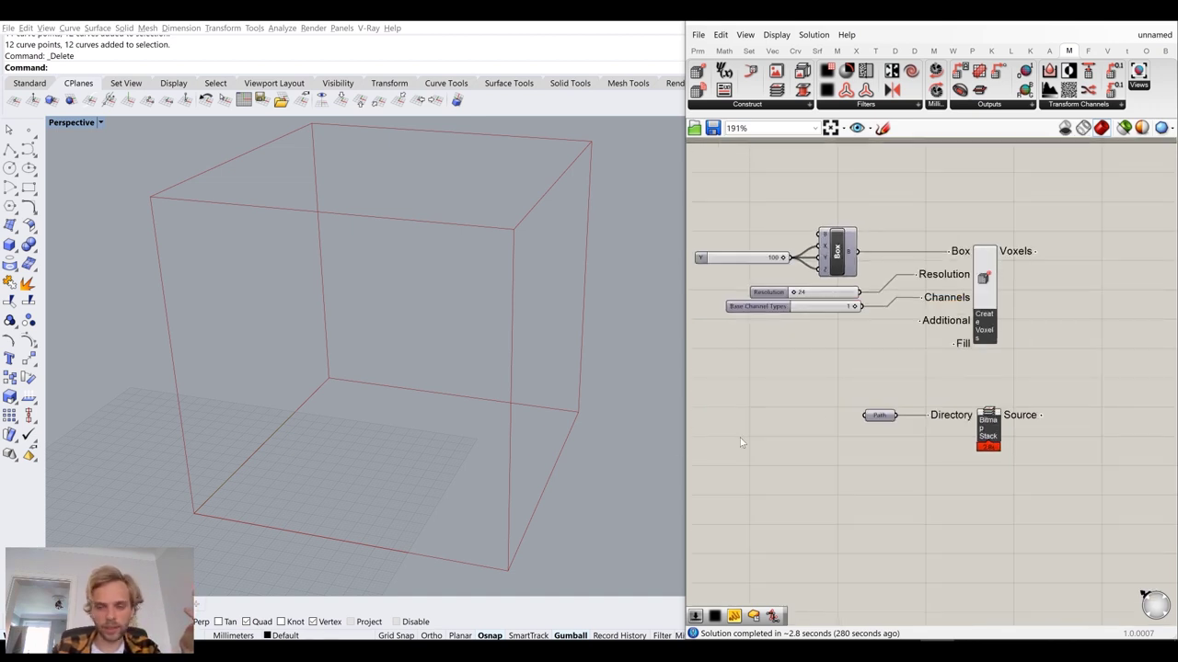
pyautogui.moveTo(1038, 504); pyautogui.dragTo(849, 404)
pyautogui.moveTo(985, 434); pyautogui.dragTo(966, 433)
pyautogui.click(1019, 355)
pyautogui.moveTo(1025, 265); pyautogui.dragTo(969, 265, button='right')
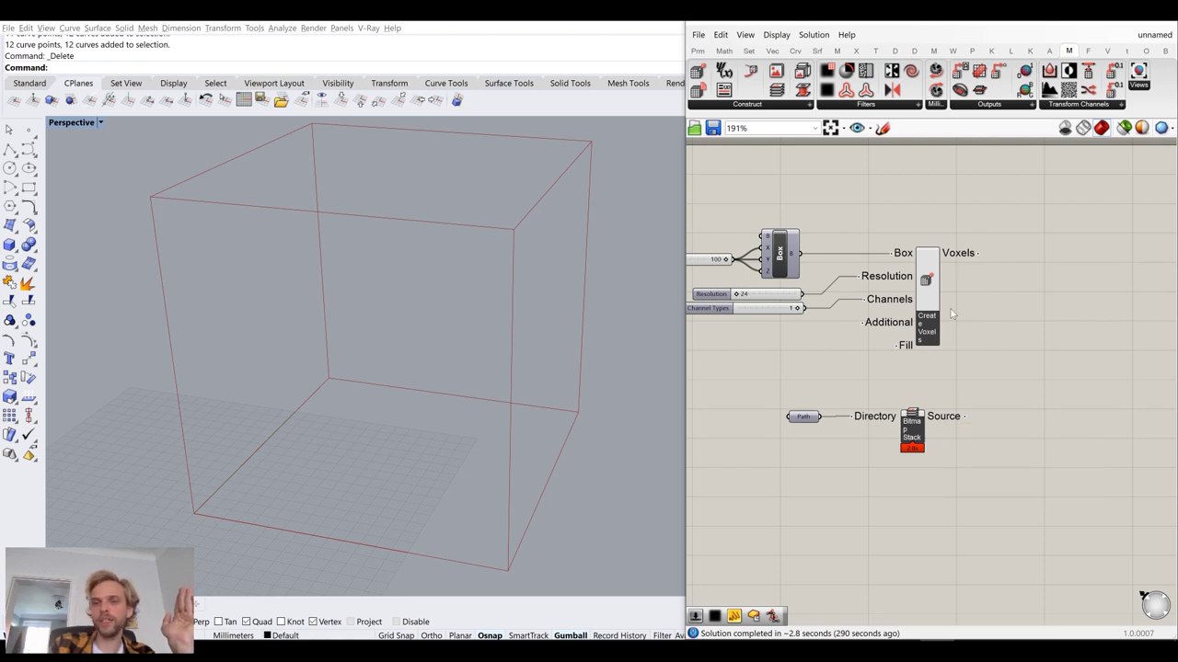
pyautogui.moveTo(915, 436); pyautogui.dragTo(930, 437)
pyautogui.click(930, 266)
pyautogui.moveTo(929, 266); pyautogui.dragTo(926, 266)
pyautogui.click(1015, 333)
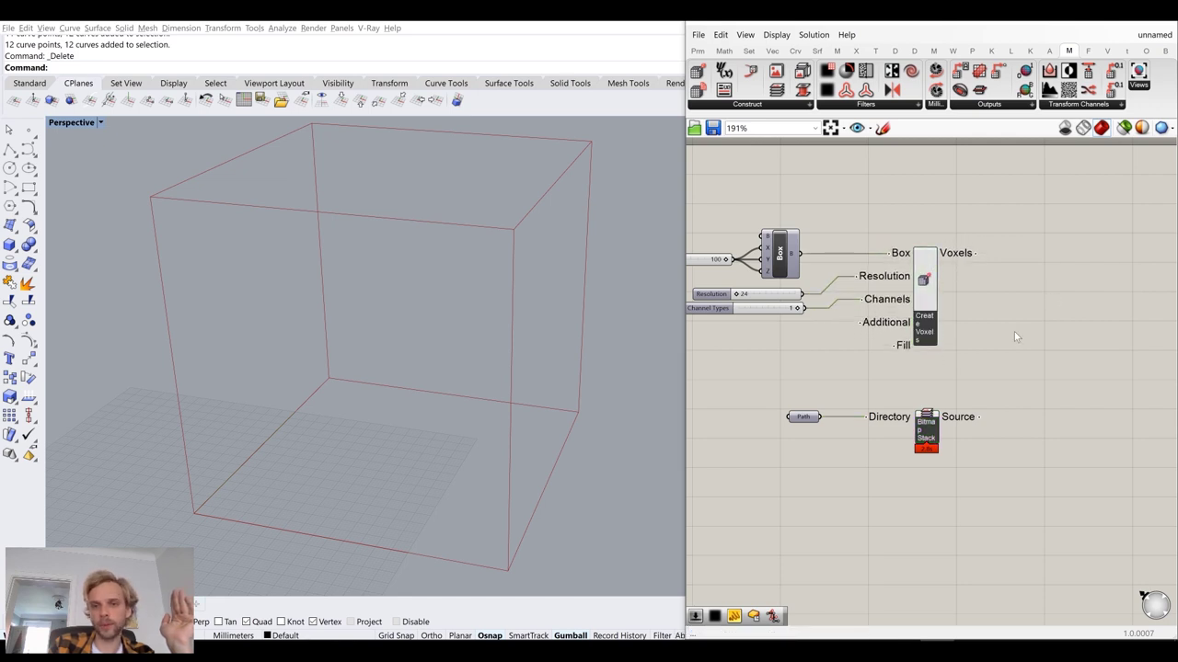
pyautogui.rightClick(926, 423)
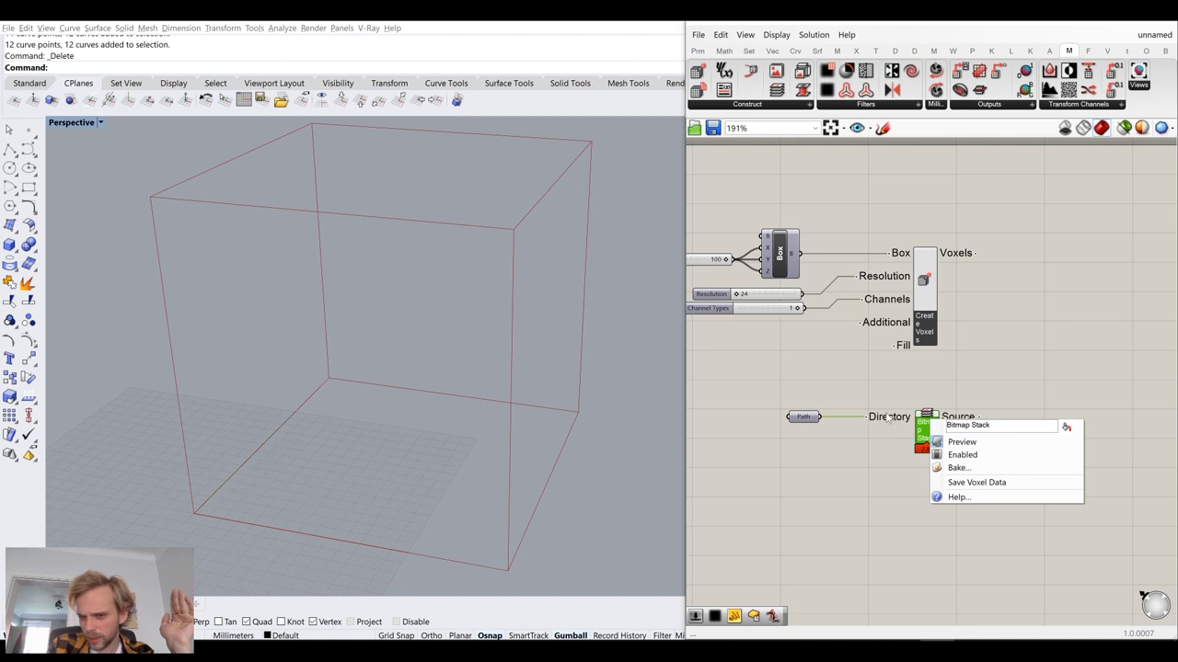
pyautogui.rightClick(889, 417)
pyautogui.click(889, 381)
pyautogui.rightClick(957, 419)
pyautogui.click(916, 376)
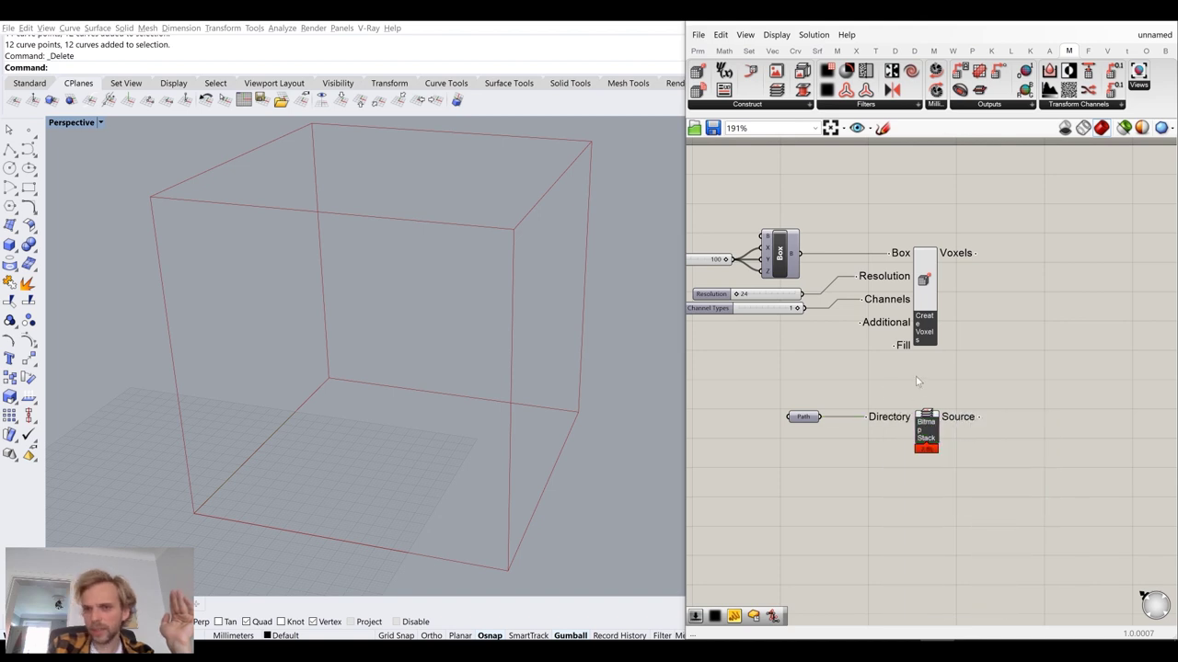
# - Add a Monolith Add Sources component to the definition, to the right of Create Voxels
pyautogui.click(765, 104)
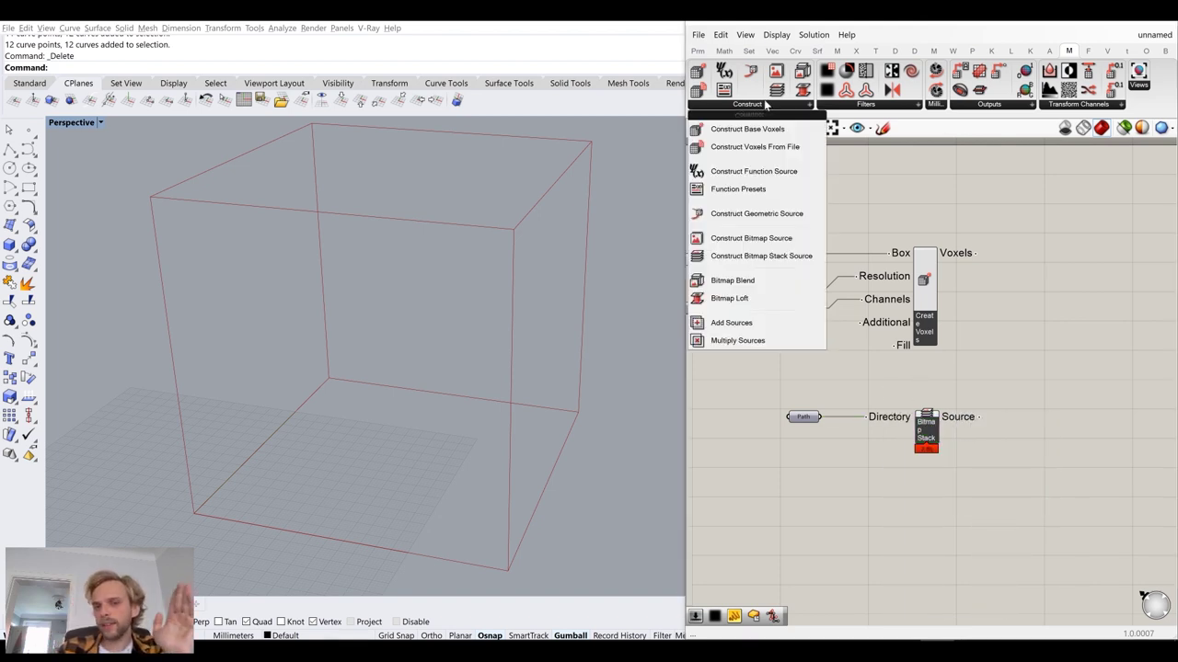
pyautogui.click(737, 329)
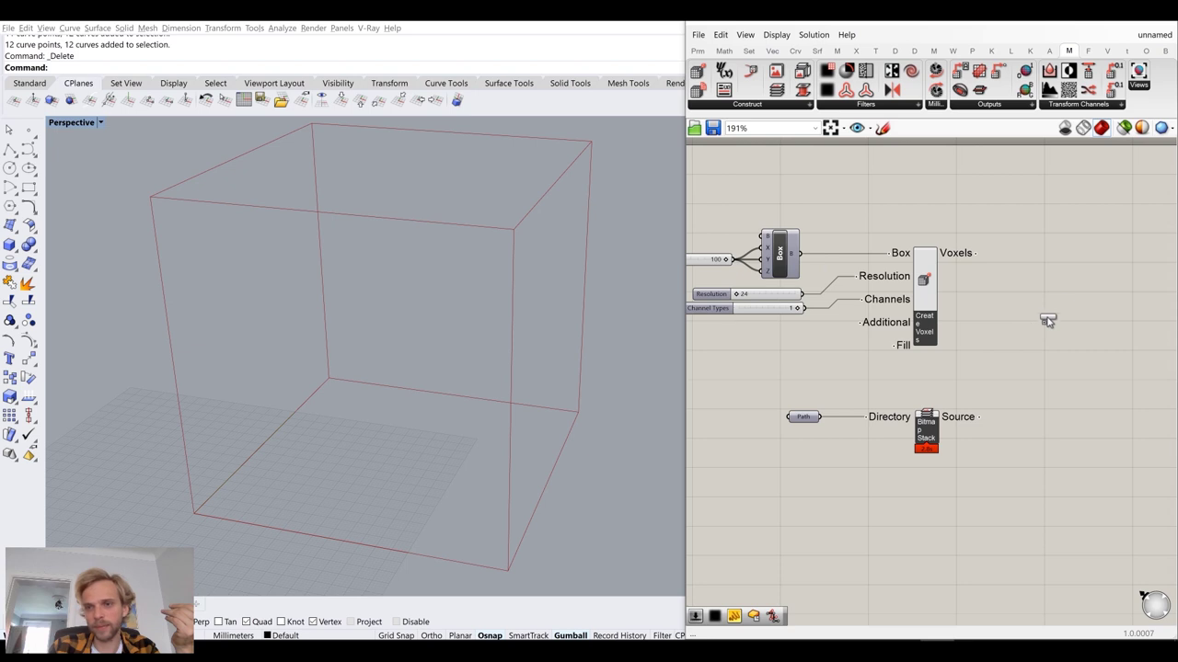
pyautogui.click(1062, 289)
pyautogui.moveTo(1077, 333); pyautogui.dragTo(991, 324, button='right')
pyautogui.scroll(1, 948, 282)
pyautogui.scroll(1, 914, 288)
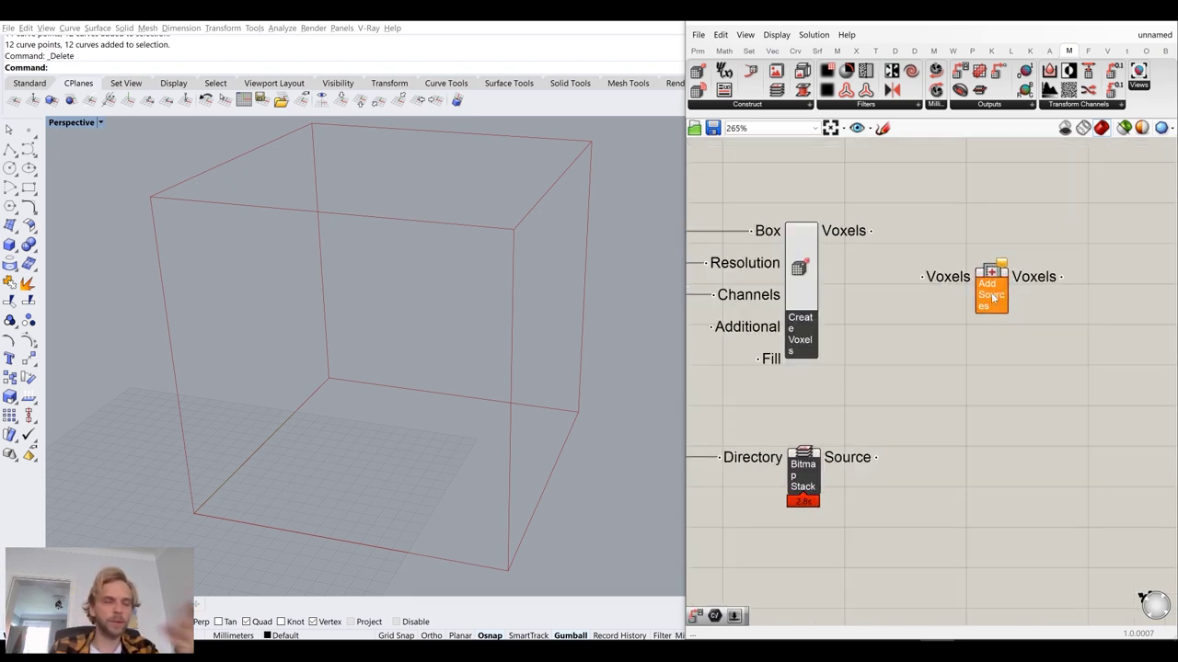
pyautogui.moveTo(992, 296)
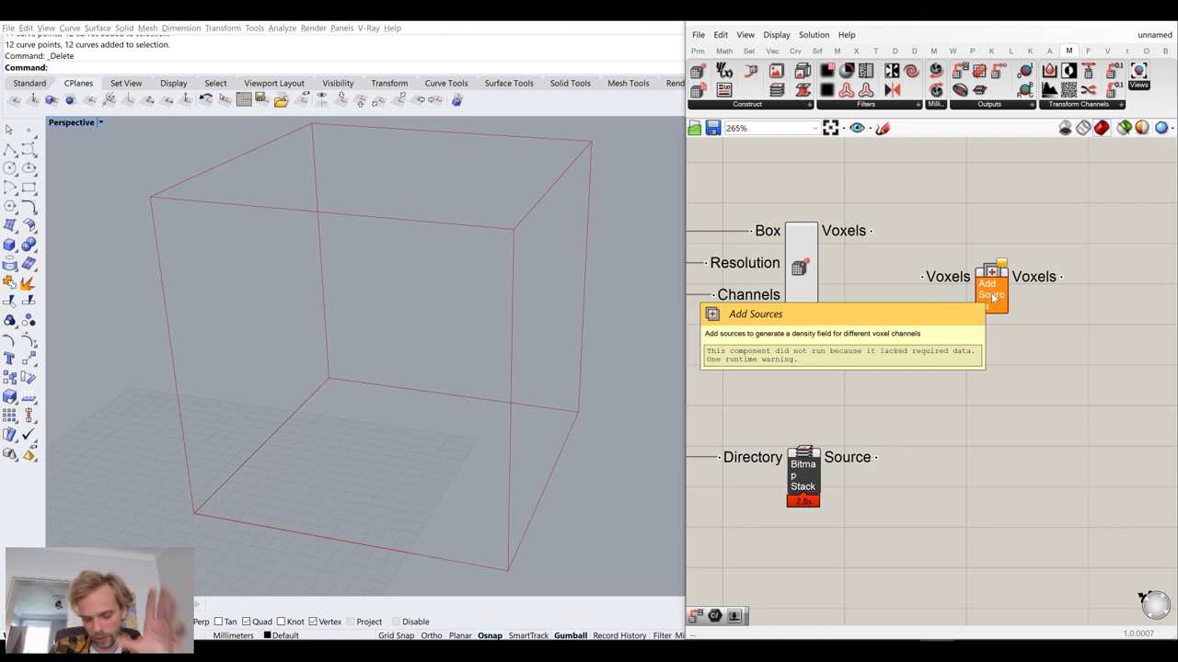
pyautogui.moveTo(992, 296); pyautogui.dragTo(1003, 287)
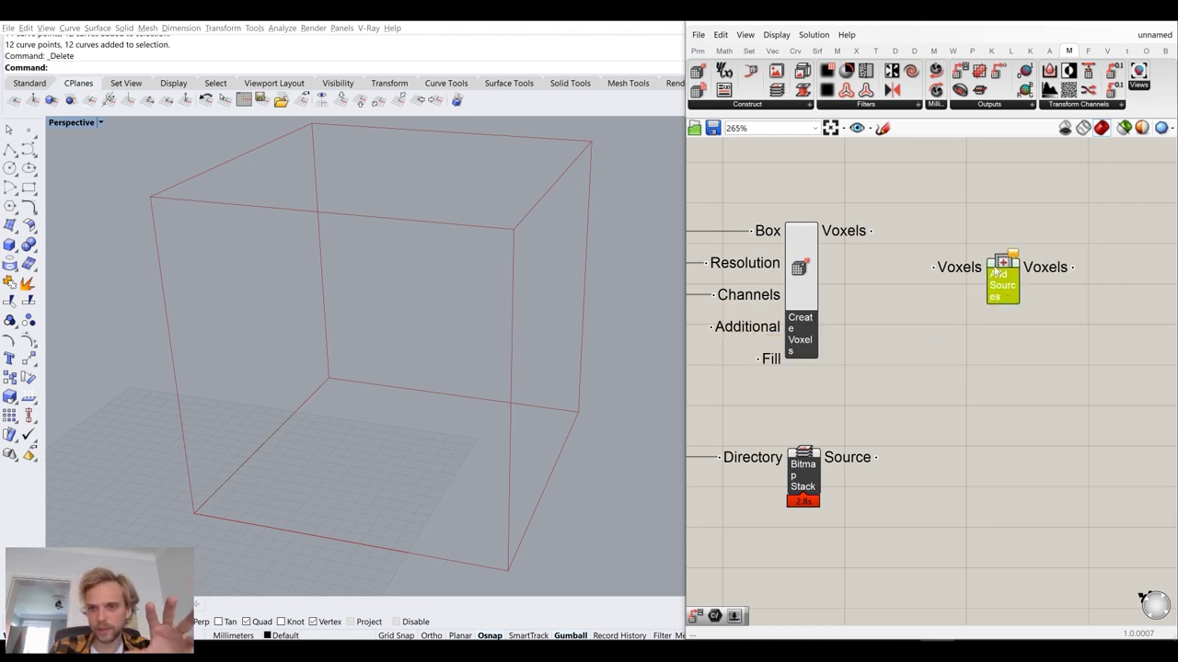
# - Connect Create Voxels to the Voxels input of Add Sources, align the two, and connect the Bitmap Stack's Source output to Shape
pyautogui.moveTo(957, 265)
pyautogui.moveTo(933, 267); pyautogui.dragTo(881, 235)
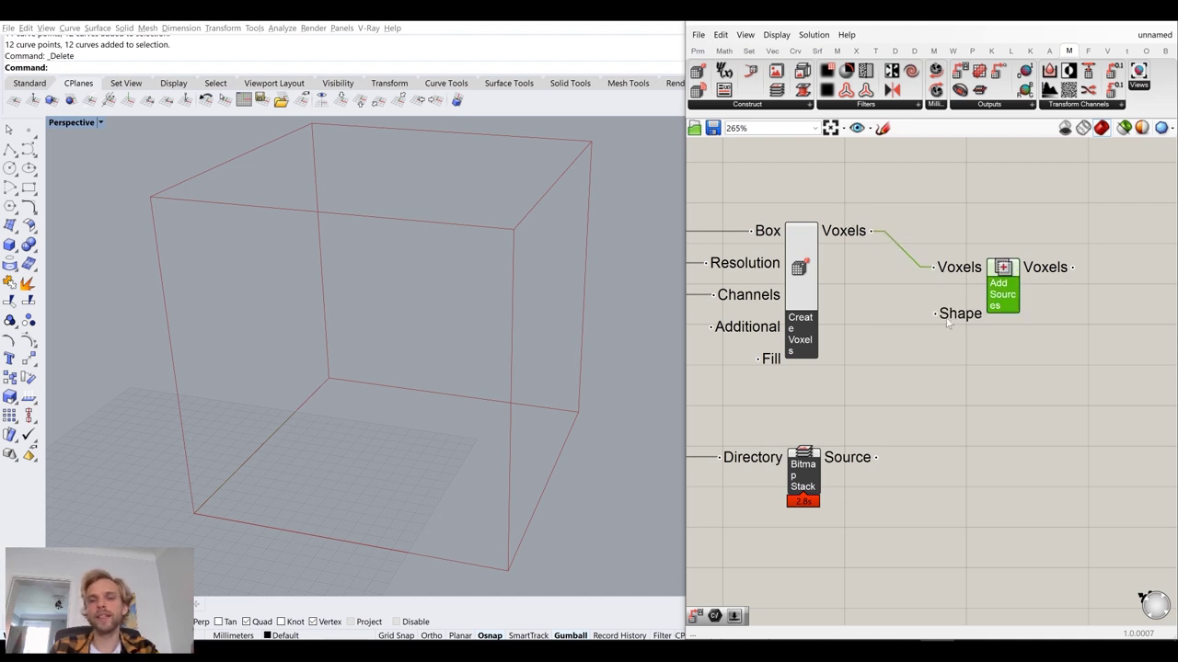
pyautogui.moveTo(1011, 309); pyautogui.dragTo(1023, 274)
pyautogui.moveTo(876, 457); pyautogui.dragTo(951, 282)
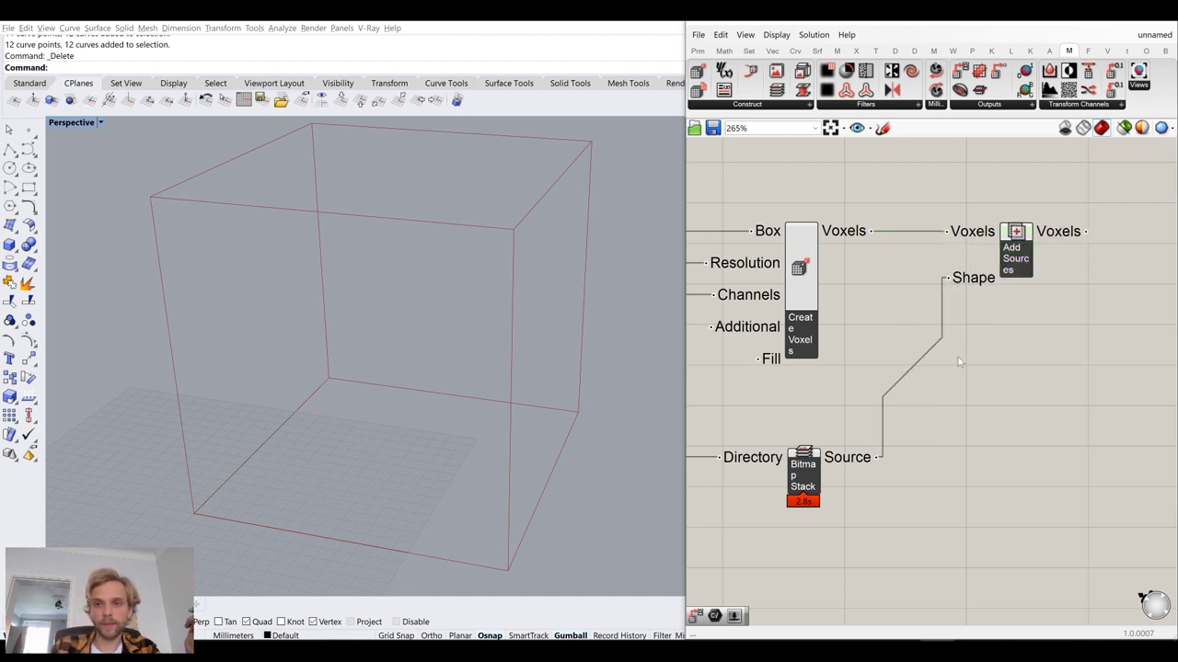
# - Adjust the positions of the Bitmap Stack and Add Sources components to tidy the layout
pyautogui.moveTo(832, 451); pyautogui.dragTo(901, 366, button='right')
pyautogui.moveTo(886, 387); pyautogui.dragTo(874, 386)
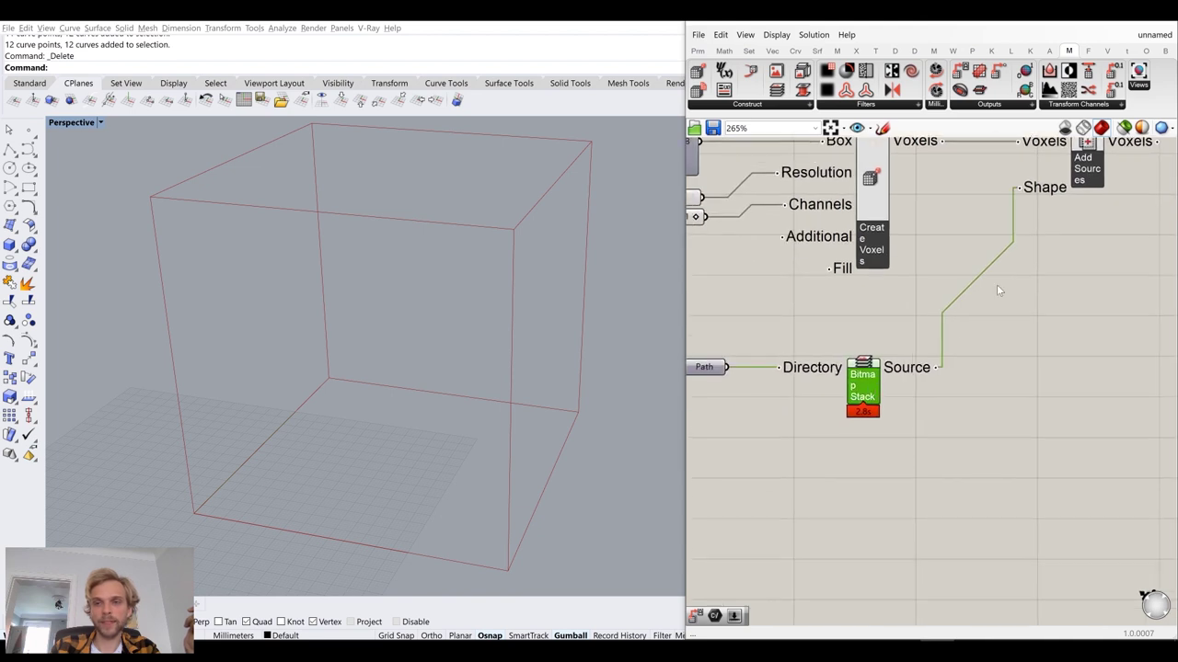
pyautogui.moveTo(996, 285); pyautogui.dragTo(946, 350, button='right')
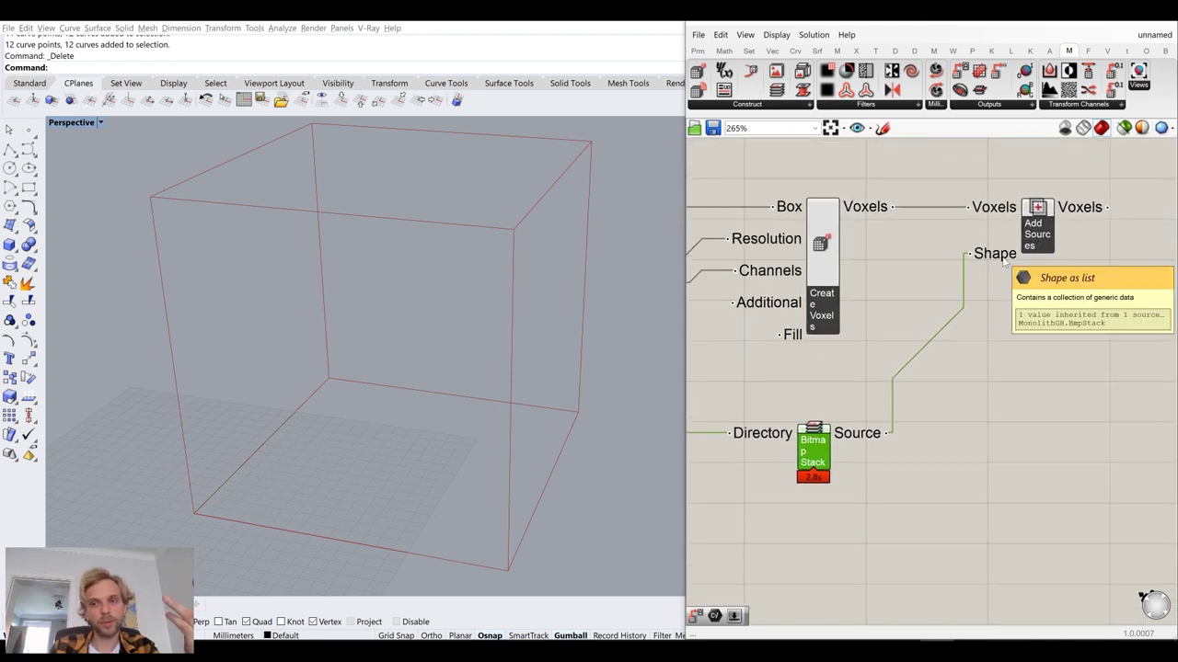
pyautogui.moveTo(1046, 253); pyautogui.dragTo(1049, 253)
pyautogui.click(1081, 314)
pyautogui.moveTo(1081, 314); pyautogui.dragTo(989, 312, button='right')
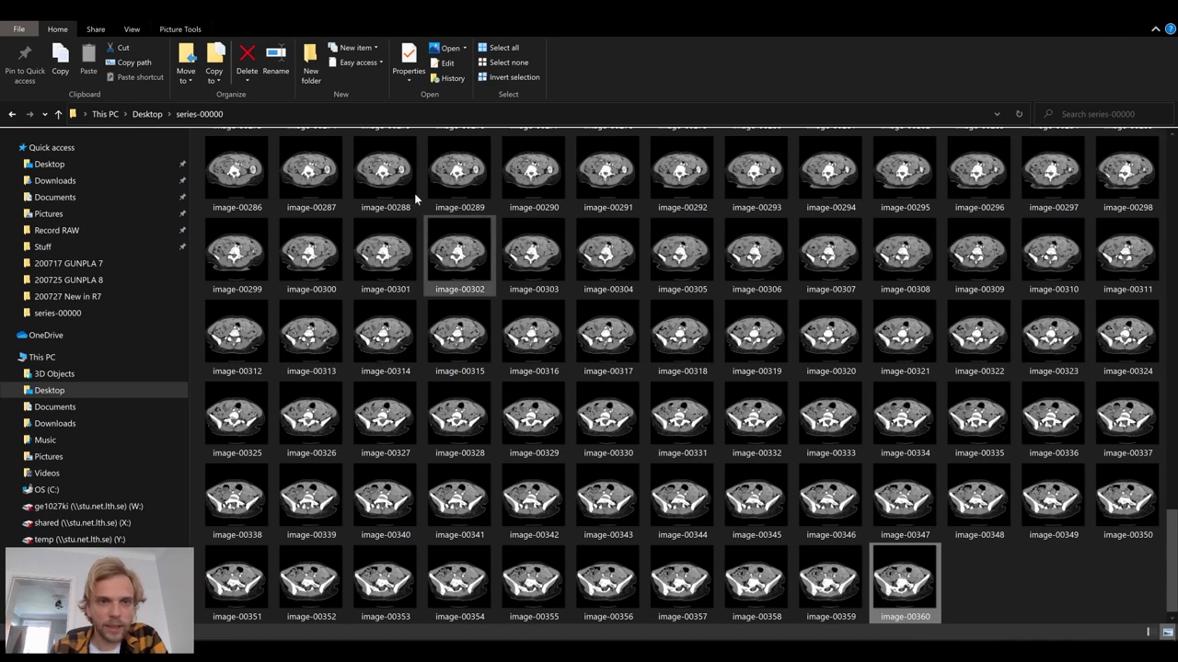
# - Open the first scan image, image-00000, from the series-00000 folder and enlarge it to inspect its greyscale values
pyautogui.scroll(10, 296, 189)
pyautogui.doubleClick(237, 176)
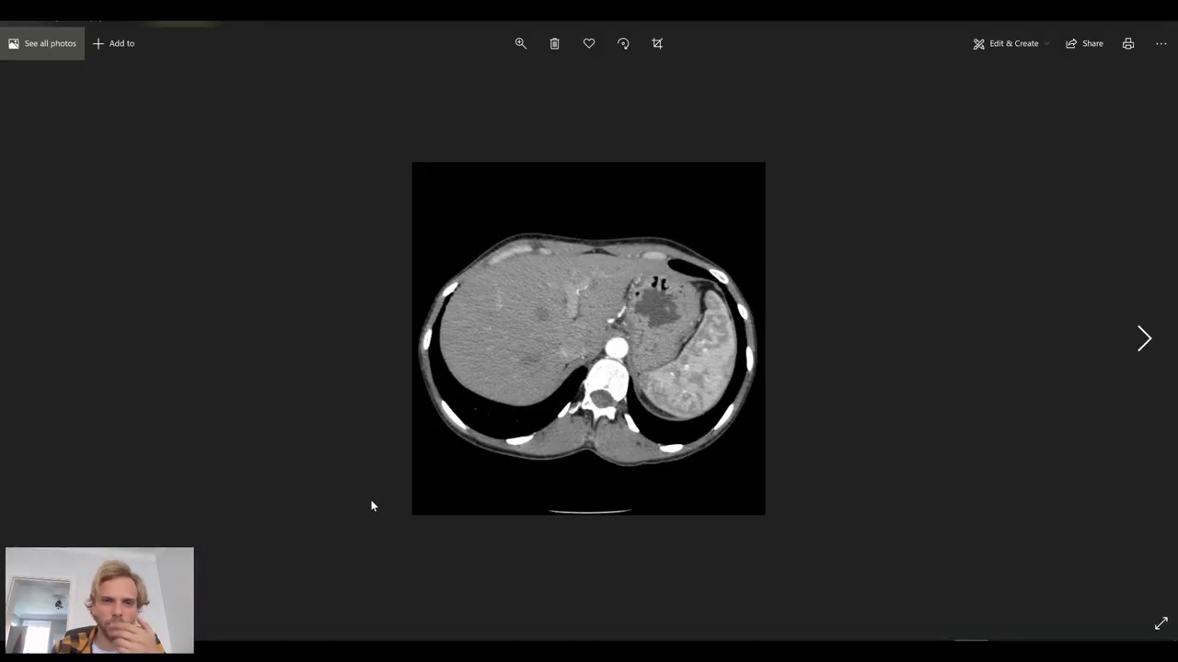
pyautogui.click(518, 44)
pyautogui.moveTo(457, 79); pyautogui.dragTo(619, 93)
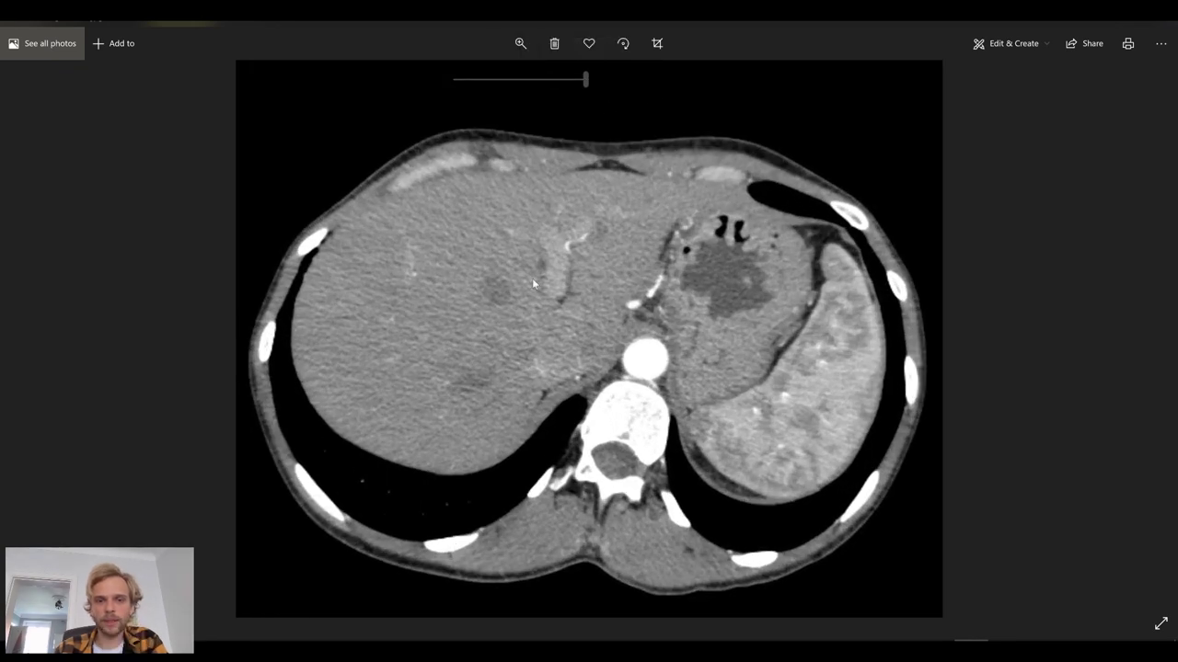
pyautogui.scroll(2, 552, 305)
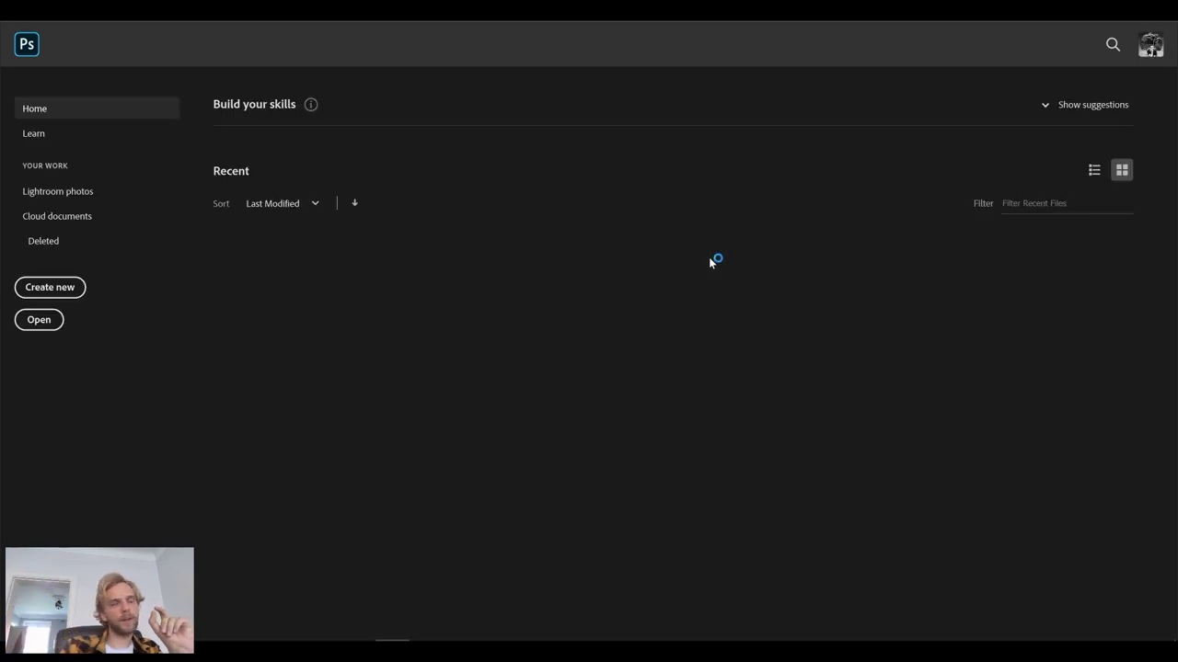
# - Create a 320 × 320 px document in Photoshop and place image-00000 from the series-00000 folder in it
pyautogui.click(70, 288)
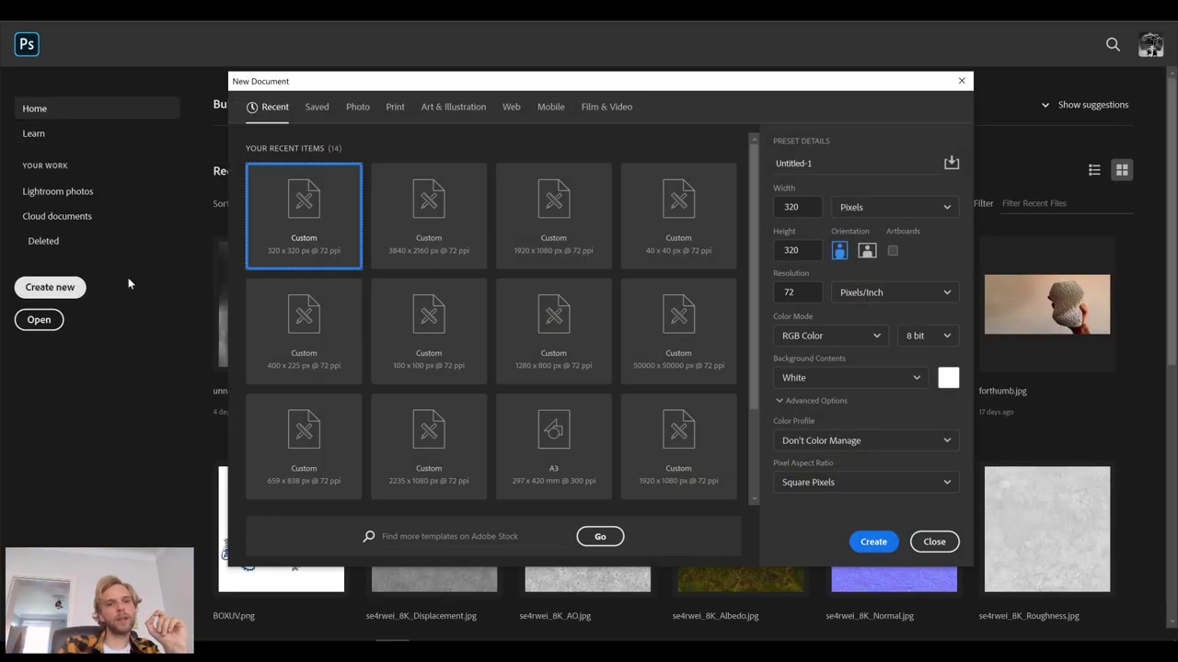
pyautogui.click(873, 542)
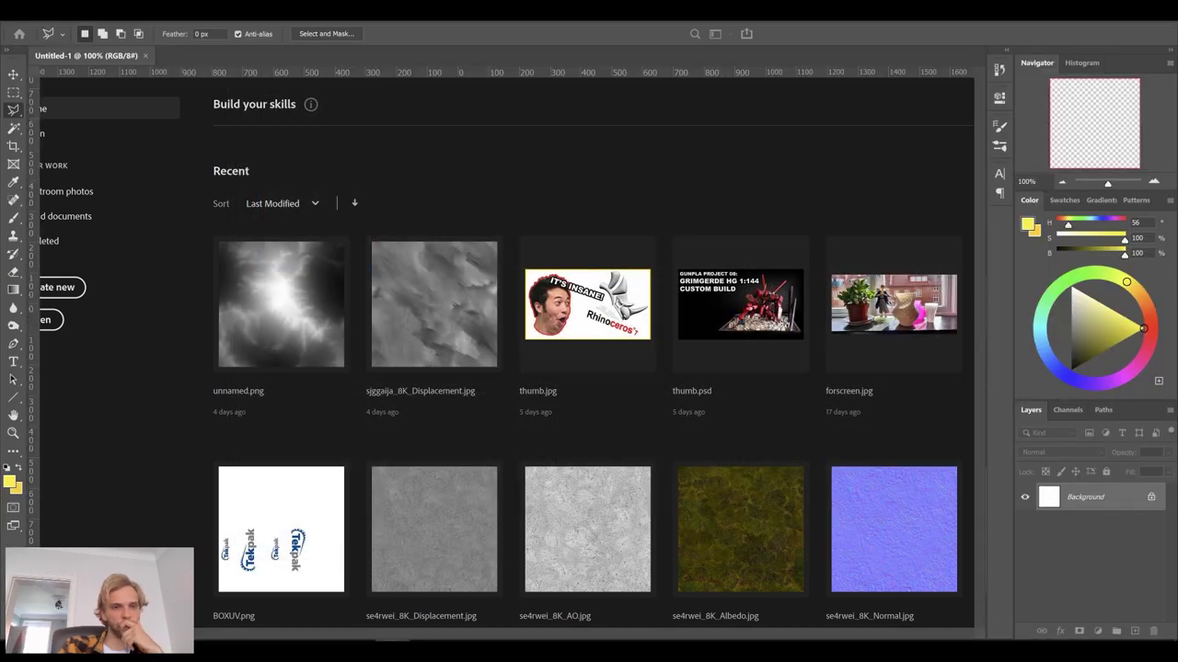
pyautogui.hotkey('alt', 'Tab')
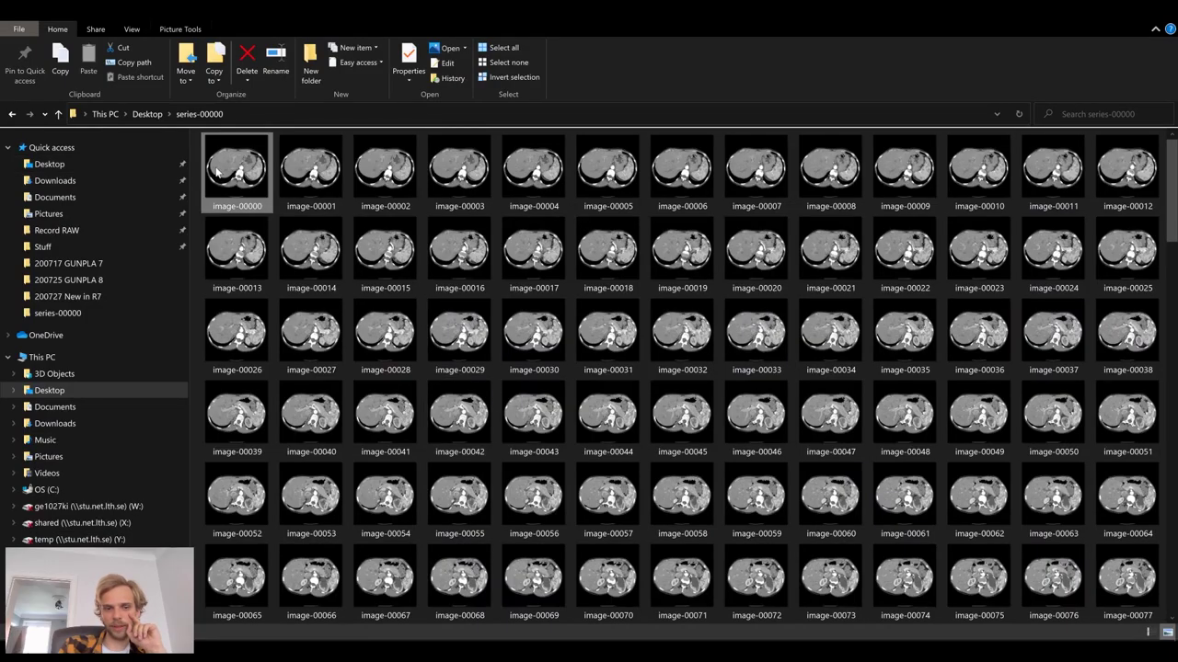
pyautogui.moveTo(218, 161); pyautogui.dragTo(492, 366)
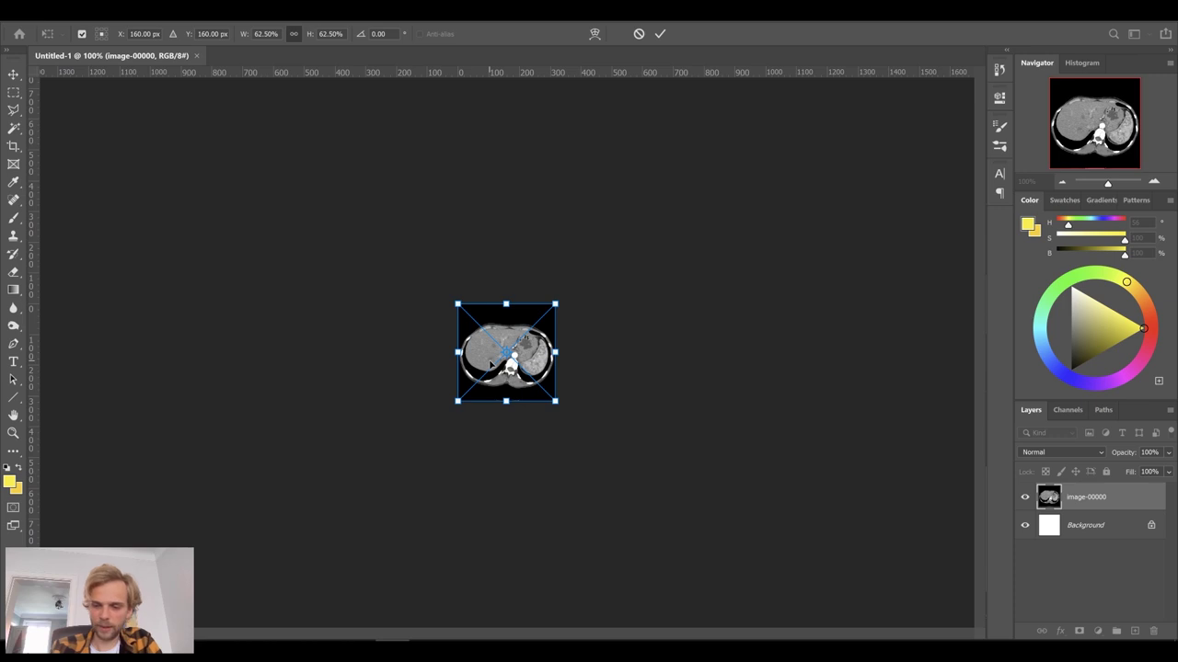
pyautogui.press('Return')
# - Examine the individual pixels of the placed scan, from the centre of the body to its lower-left edge
pyautogui.keyDown('alt'); pyautogui.scroll(10, 478, 365); pyautogui.keyUp('alt')
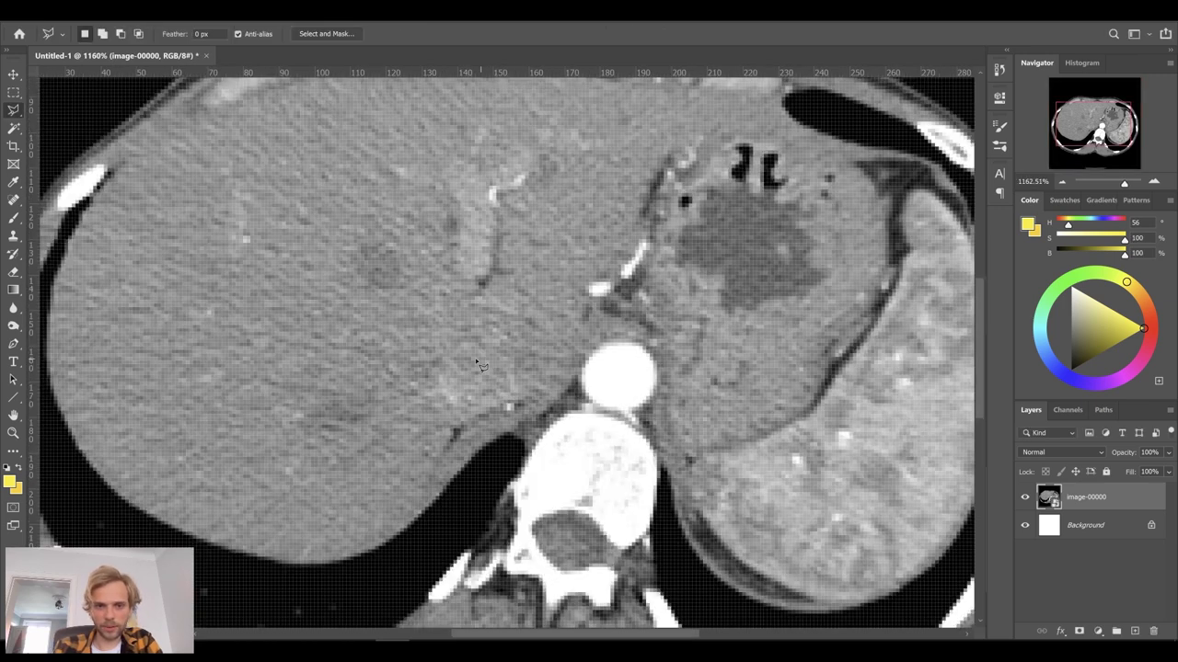
pyautogui.keyDown('alt'); pyautogui.scroll(5, 479, 365); pyautogui.keyUp('alt')
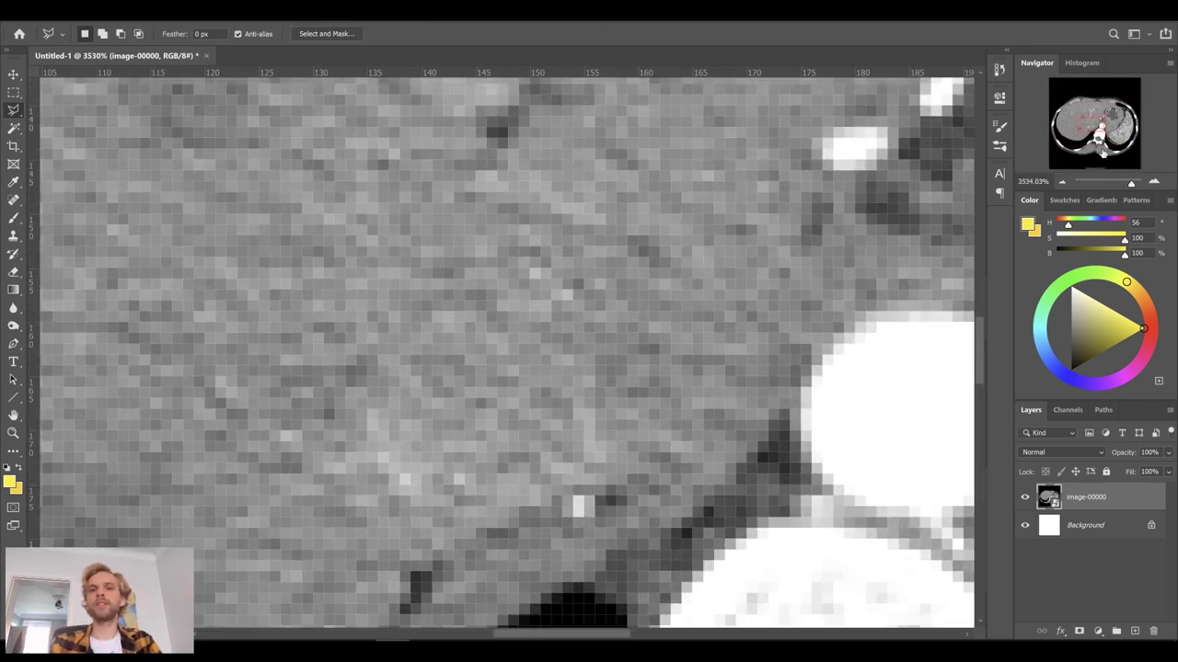
pyautogui.moveTo(1094, 123); pyautogui.dragTo(1061, 145)
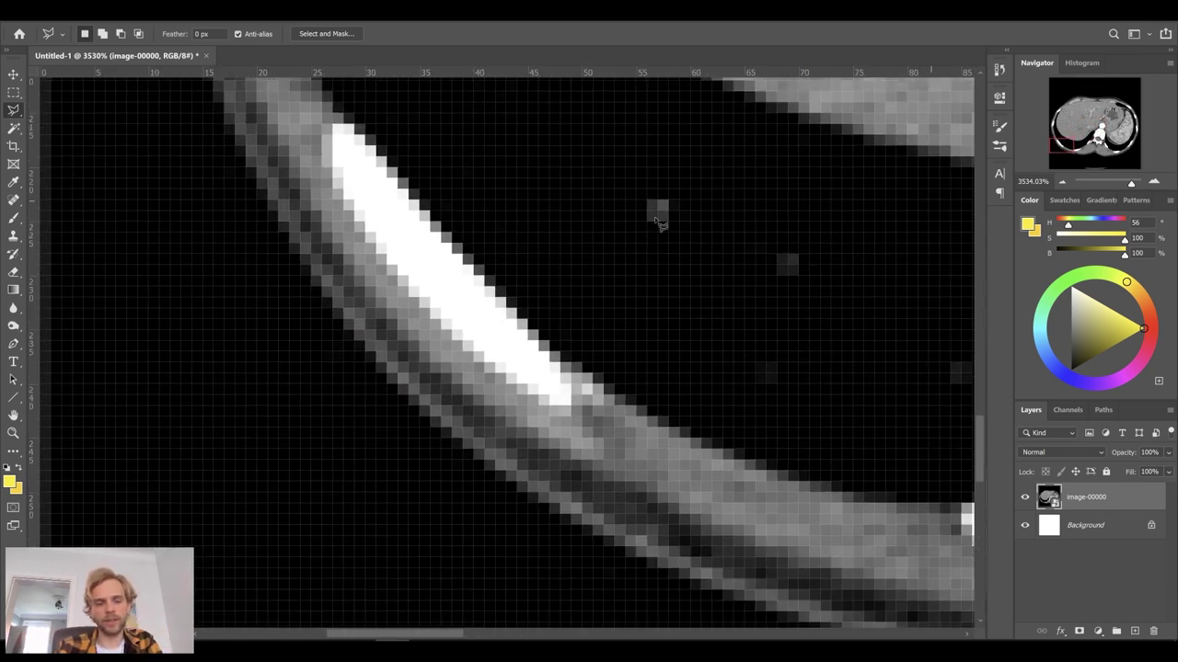
# - Switch to Rhino and draw a four-corner square surface beside the wireframe box
pyautogui.keyDown('alt'); pyautogui.scroll(2, 479, 244); pyautogui.keyUp('alt')
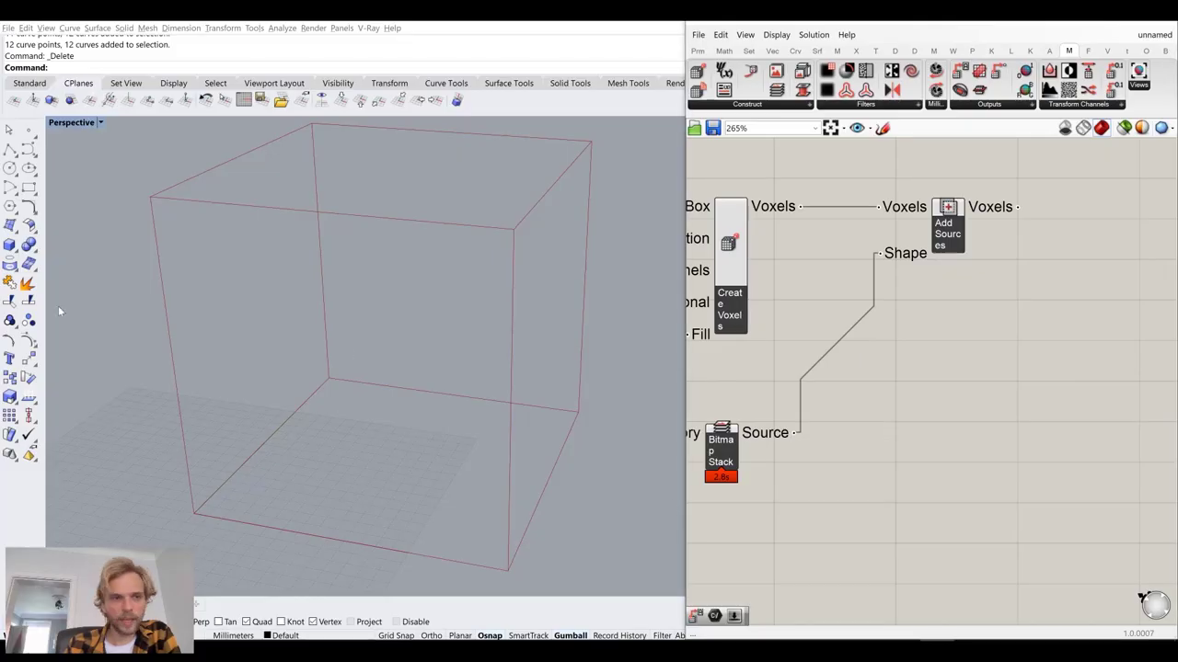
pyautogui.scroll(-10, 320, 262)
pyautogui.keyDown('shift'); pyautogui.moveTo(377, 320); pyautogui.dragTo(253, 290, button='right'); pyautogui.keyUp('shift')
pyautogui.click(8, 228)
pyautogui.click(299, 341)
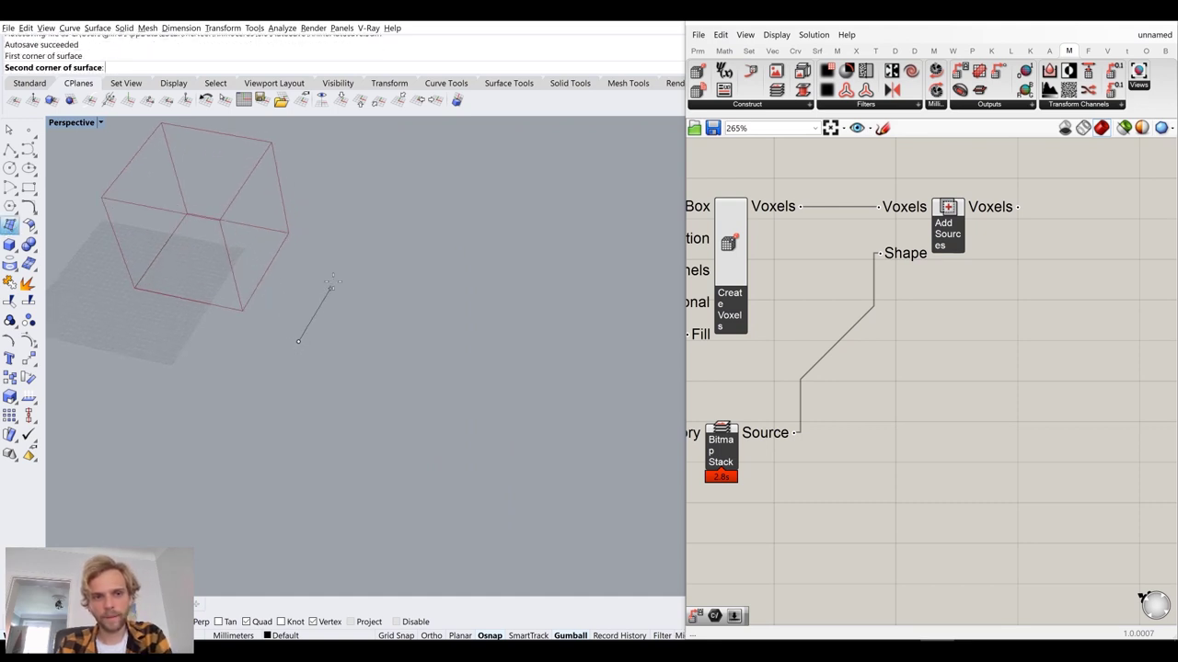
pyautogui.keyDown('shift'); pyautogui.click(335, 273); pyautogui.keyUp('shift')
pyautogui.keyDown('shift'); pyautogui.click(415, 289); pyautogui.keyUp('shift')
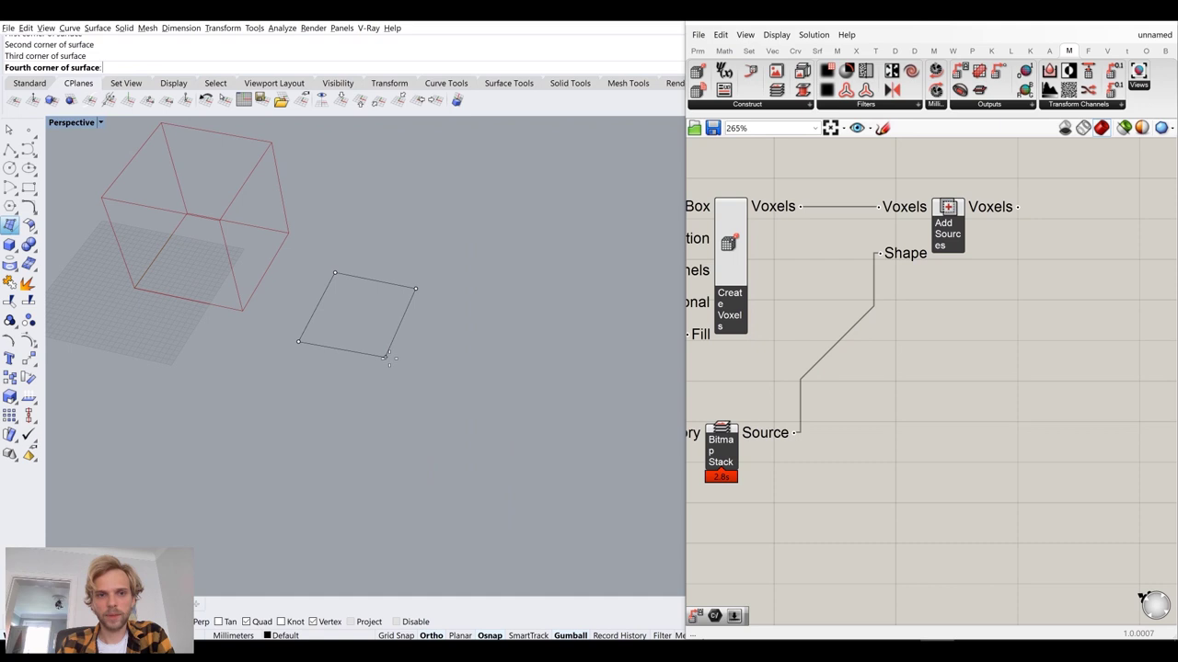
pyautogui.click(382, 362)
# - Copy the square surface twice straight up to form a stack of three parallel planes
pyautogui.moveTo(348, 325); pyautogui.dragTo(394, 386, button='right')
pyautogui.scroll(6, 390, 274)
pyautogui.keyDown('alt'); pyautogui.moveTo(394, 266); pyautogui.dragTo(391, 164); pyautogui.keyUp('alt')
pyautogui.scroll(-6, 423, 375)
pyautogui.keyDown('alt'); pyautogui.moveTo(418, 259); pyautogui.dragTo(412, 182); pyautogui.keyUp('alt')
pyautogui.click(632, 249)
pyautogui.scroll(7, 484, 379)
pyautogui.moveTo(428, 404); pyautogui.dragTo(393, 329, button='right')
# - Draw a small circle on the lowest plane of the stack
pyautogui.click(9, 169)
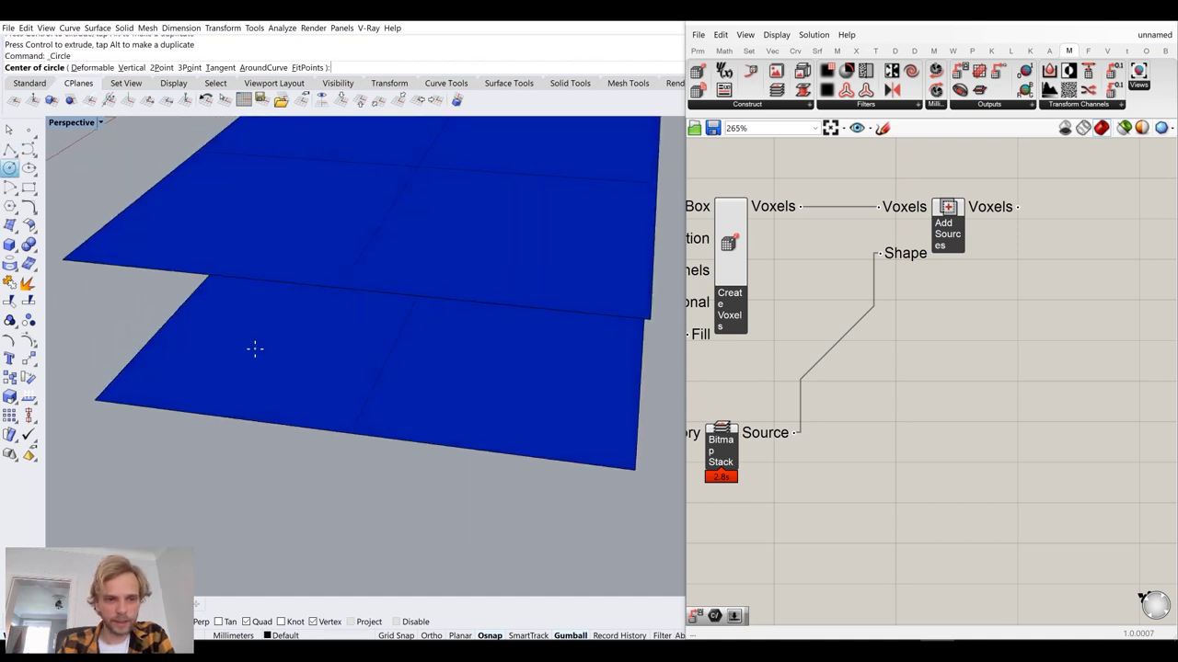
pyautogui.scroll(4, 243, 355)
pyautogui.click(257, 345)
pyautogui.click(258, 342)
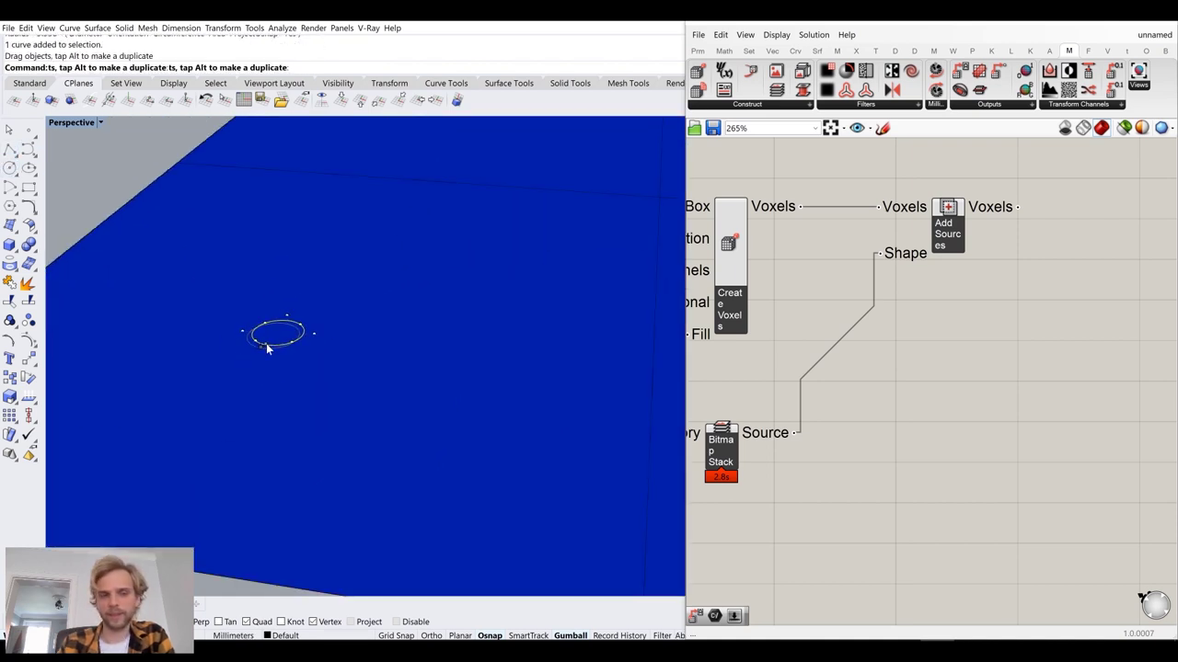
pyautogui.scroll(-3, 263, 340)
pyautogui.moveTo(313, 324); pyautogui.dragTo(345, 266, button='right')
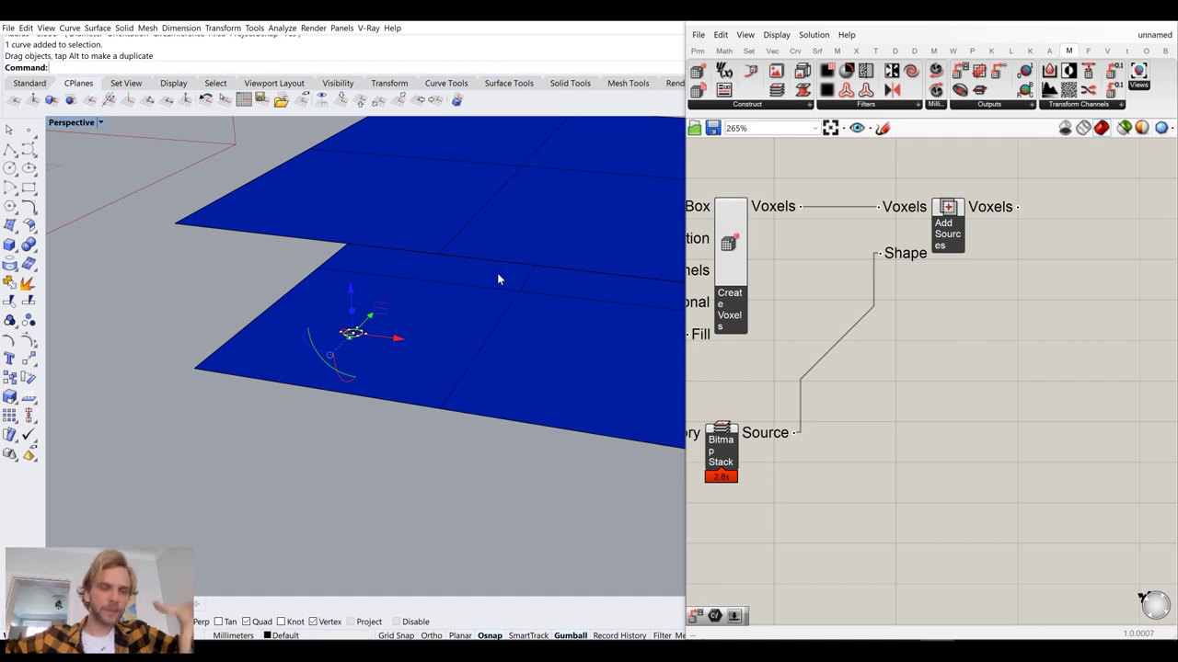
pyautogui.scroll(3, 395, 297)
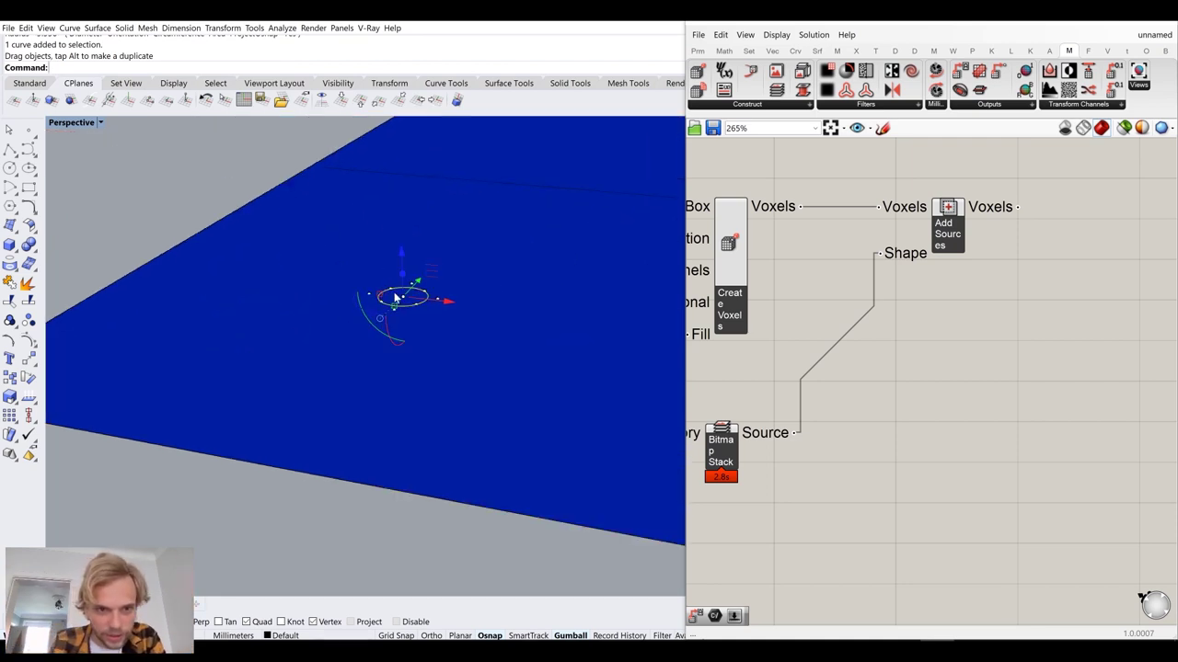
# - Extrude the circle into a solid cylinder reaching the middle plane and select the cylinder
pyautogui.scroll(-3, 388, 297)
pyautogui.write('ExtrudeCrv')
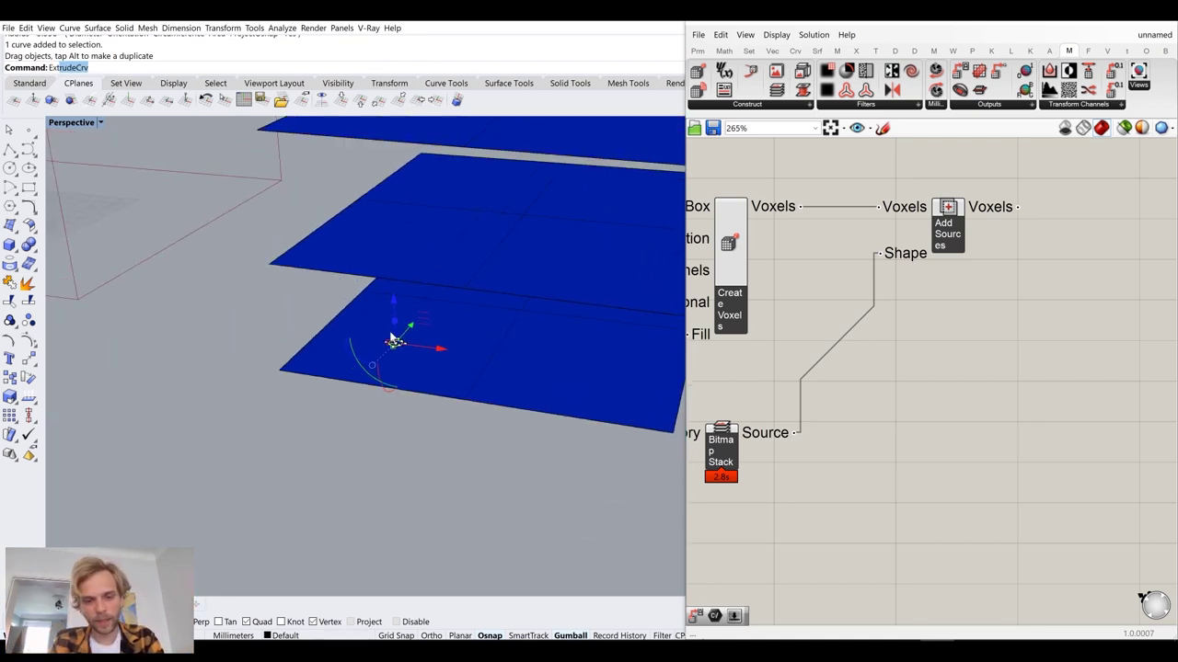
pyautogui.press('Return')
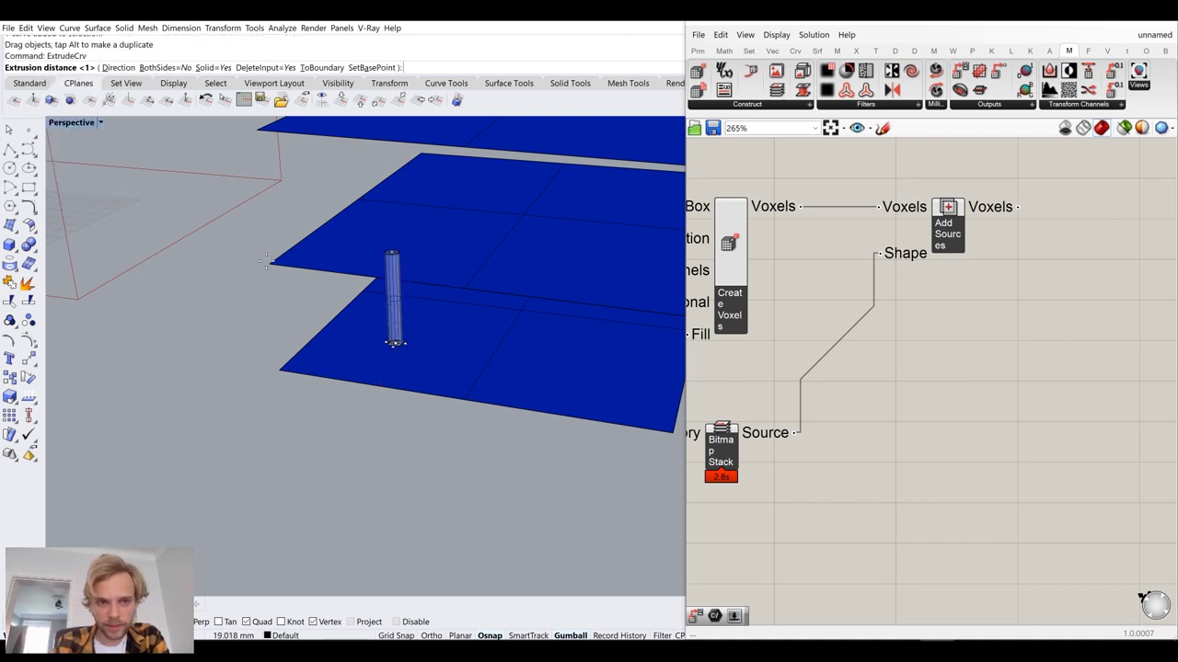
pyautogui.click(267, 267)
pyautogui.moveTo(382, 276); pyautogui.dragTo(378, 201, button='right')
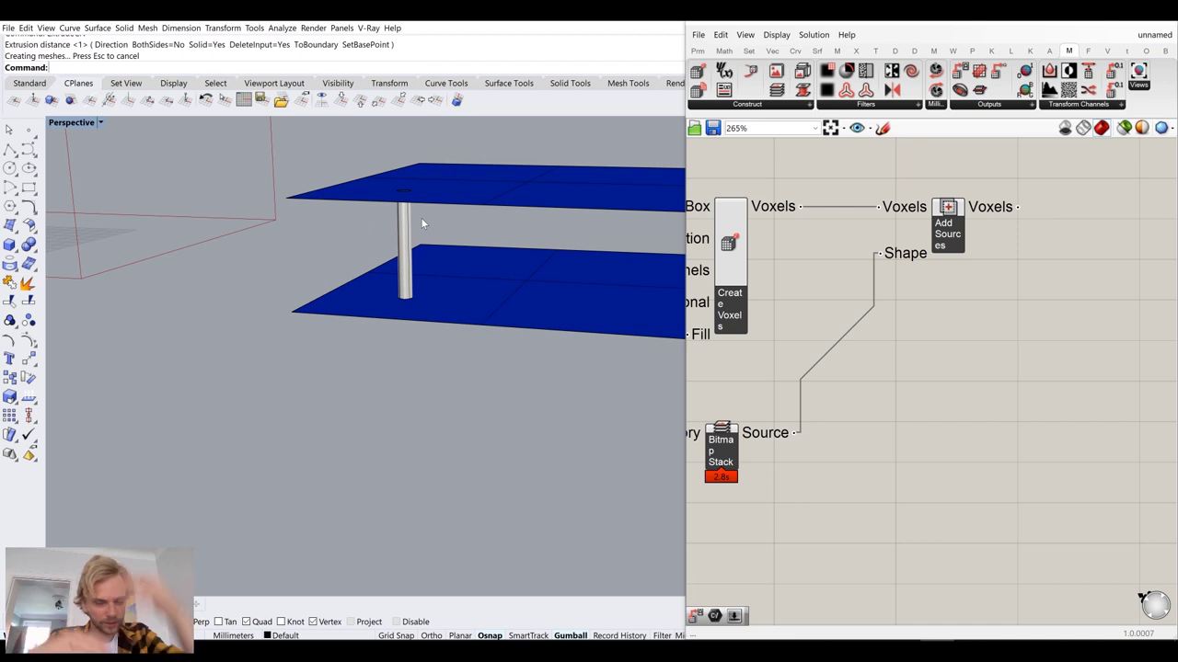
pyautogui.scroll(5, 420, 217)
pyautogui.click(402, 251)
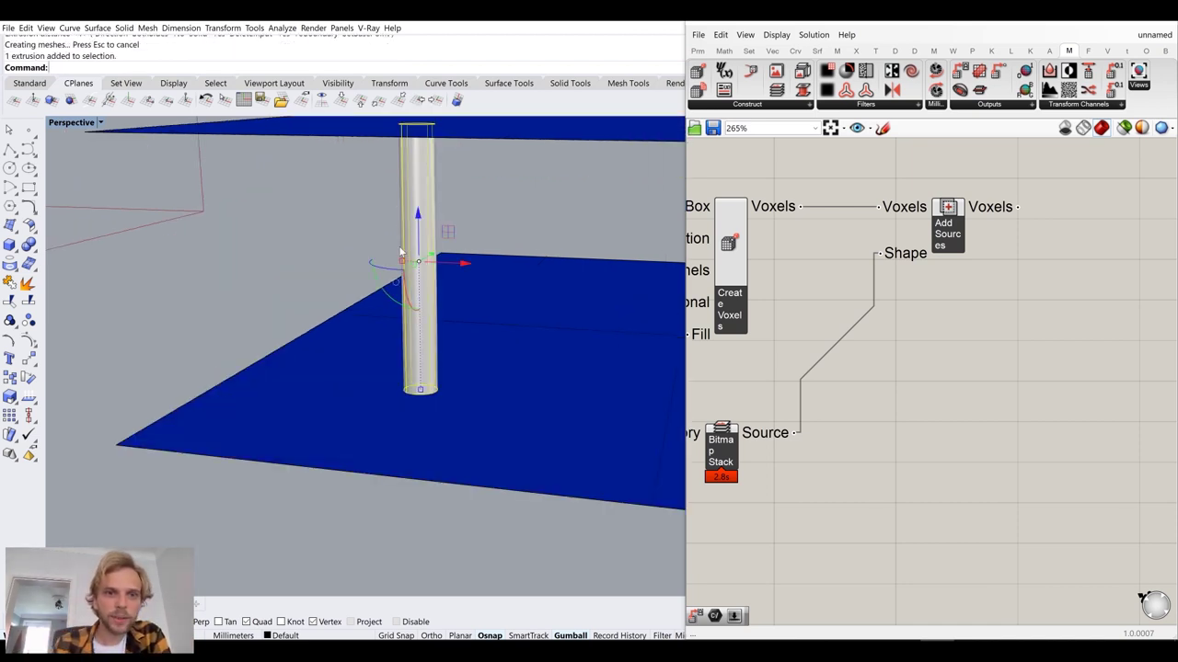
pyautogui.scroll(-3, 424, 211)
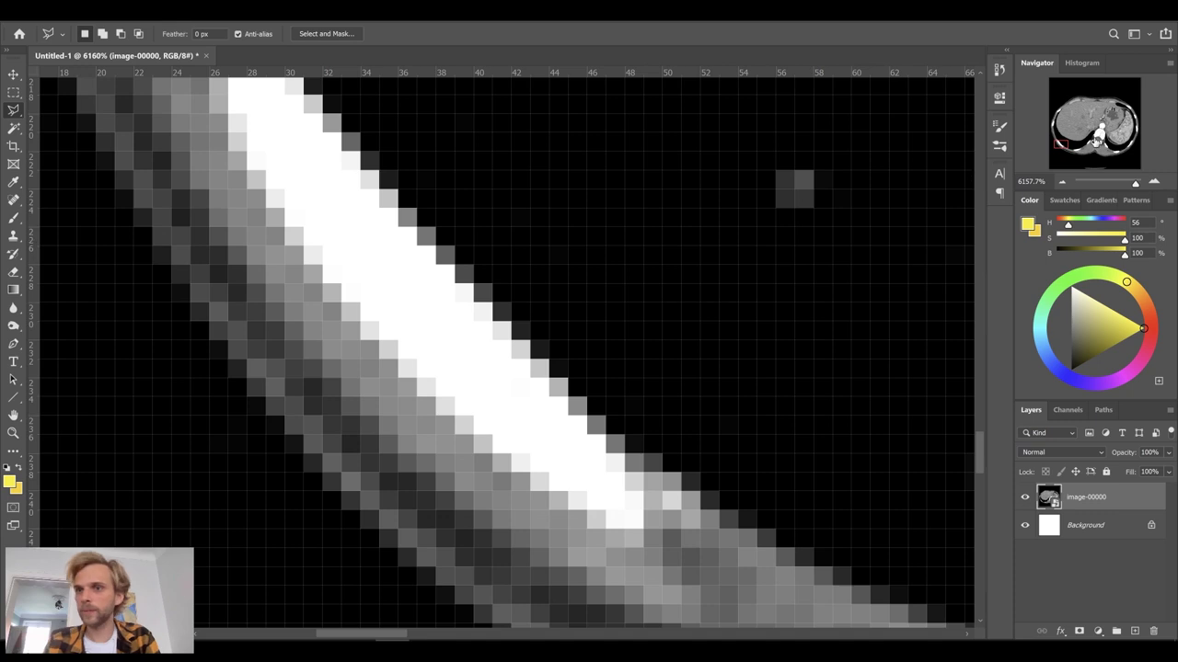
# - Return to the scan in Photoshop at 3200% and outline part of the black area outside the body with the Polygonal Lasso
pyautogui.click(1063, 180)
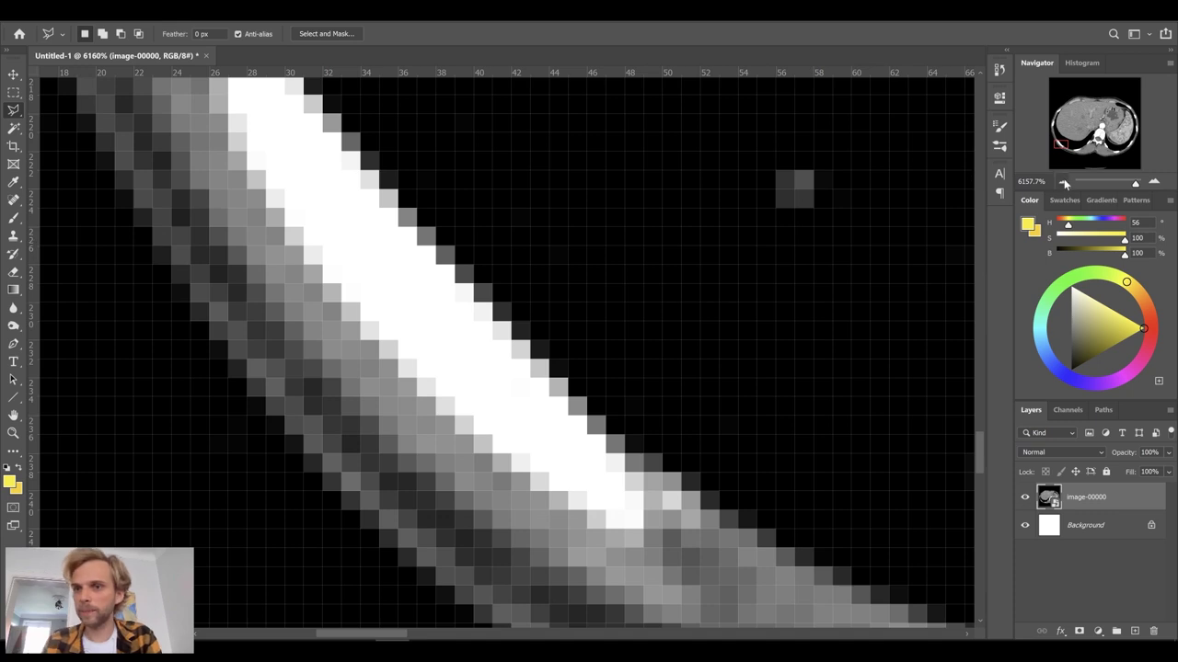
pyautogui.click(1063, 180)
pyautogui.click(1063, 181)
pyautogui.click(1062, 180)
pyautogui.click(1152, 183)
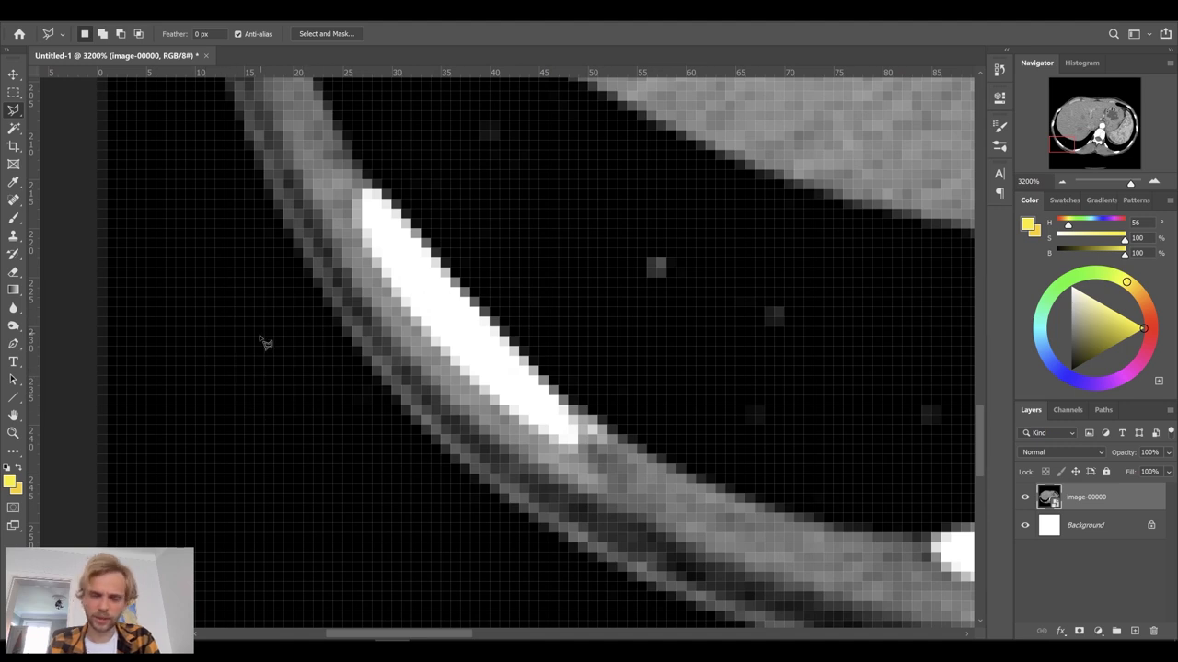
pyautogui.click(297, 314)
pyautogui.click(226, 247)
pyautogui.click(167, 411)
pyautogui.click(285, 549)
pyautogui.click(345, 449)
pyautogui.click(299, 314)
# - Outline part of the white bone area with the Polygonal Lasso
pyautogui.click(411, 260)
pyautogui.click(411, 284)
pyautogui.click(491, 368)
pyautogui.click(512, 367)
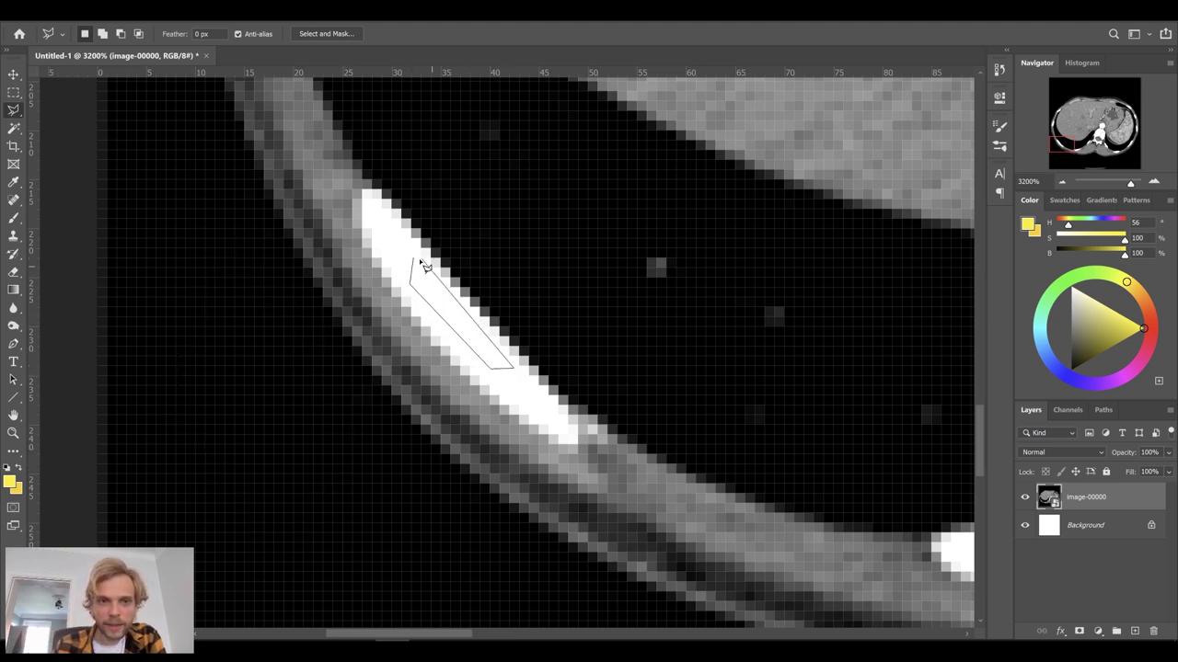
pyautogui.click(417, 265)
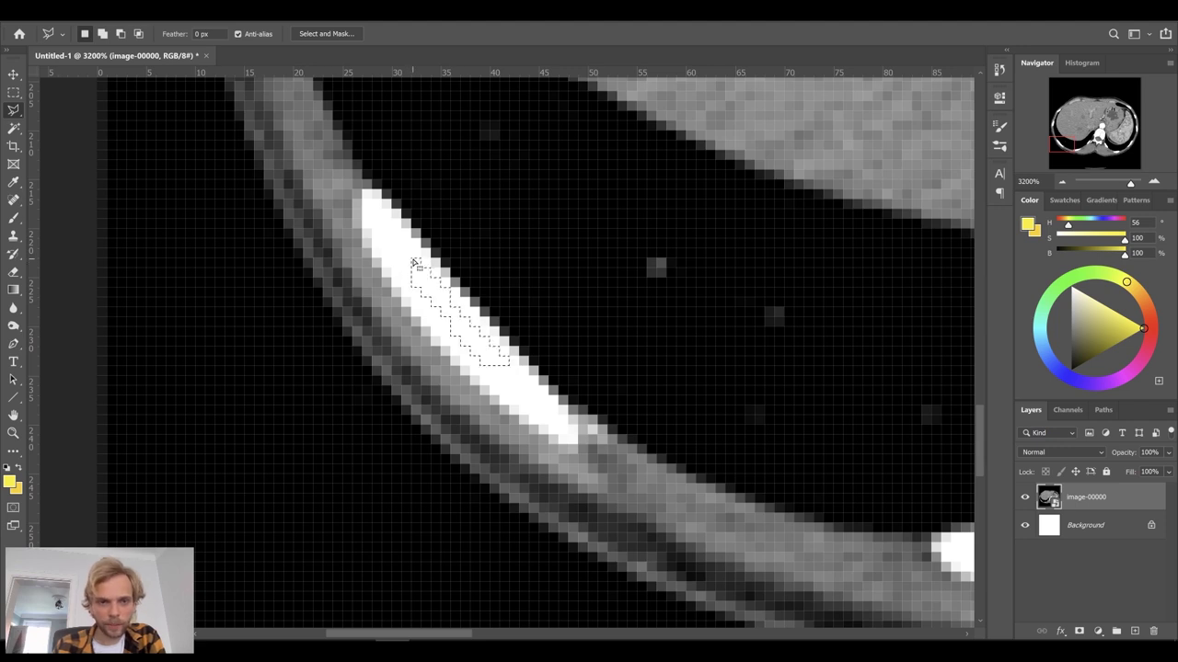
# - Outline a patch of the grey tissue above the bone with the Polygonal Lasso, and clear the selection
pyautogui.click(293, 131)
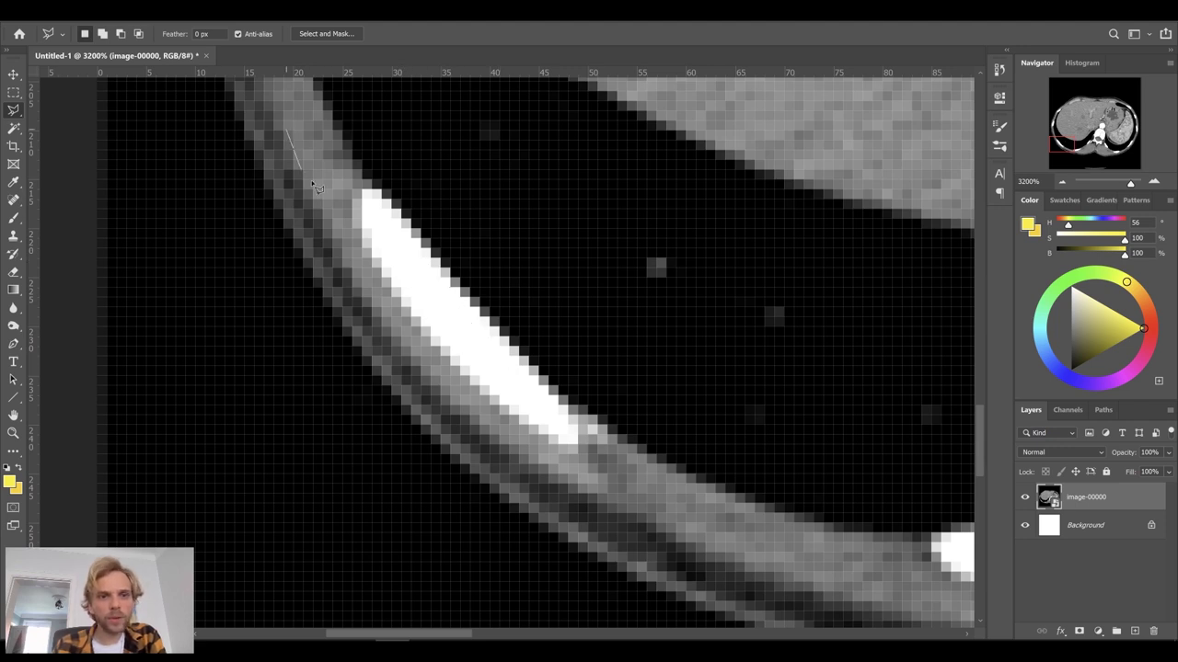
pyautogui.click(321, 207)
pyautogui.click(349, 175)
pyautogui.click(294, 129)
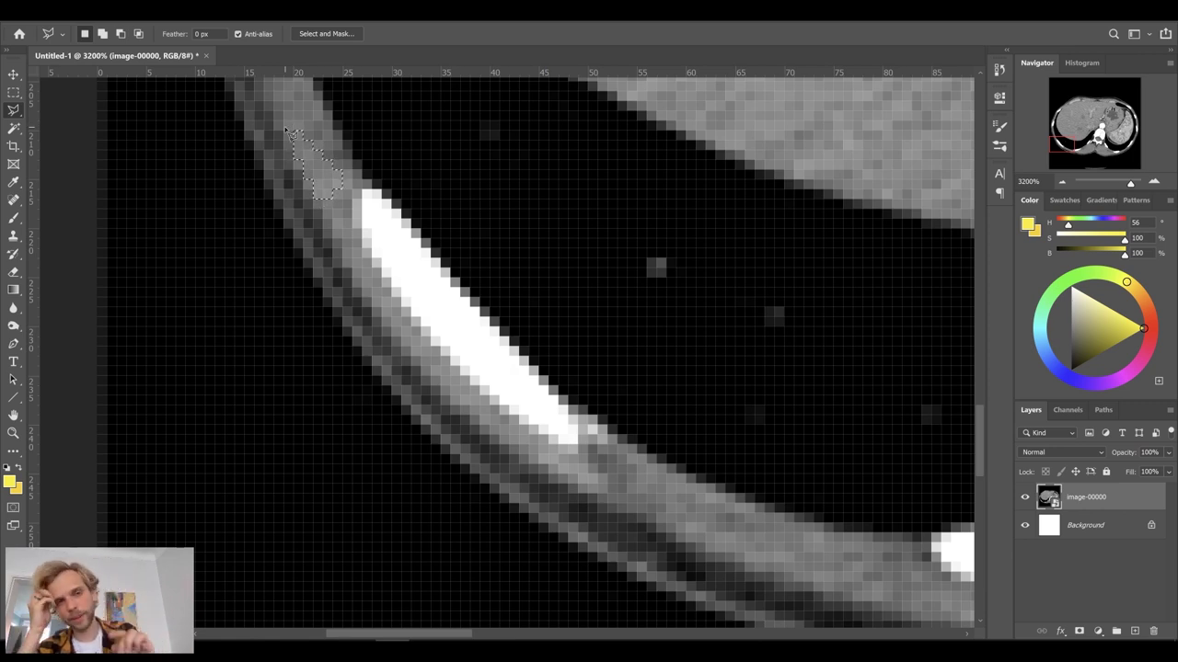
pyautogui.hotkey('ctrl', 'd')
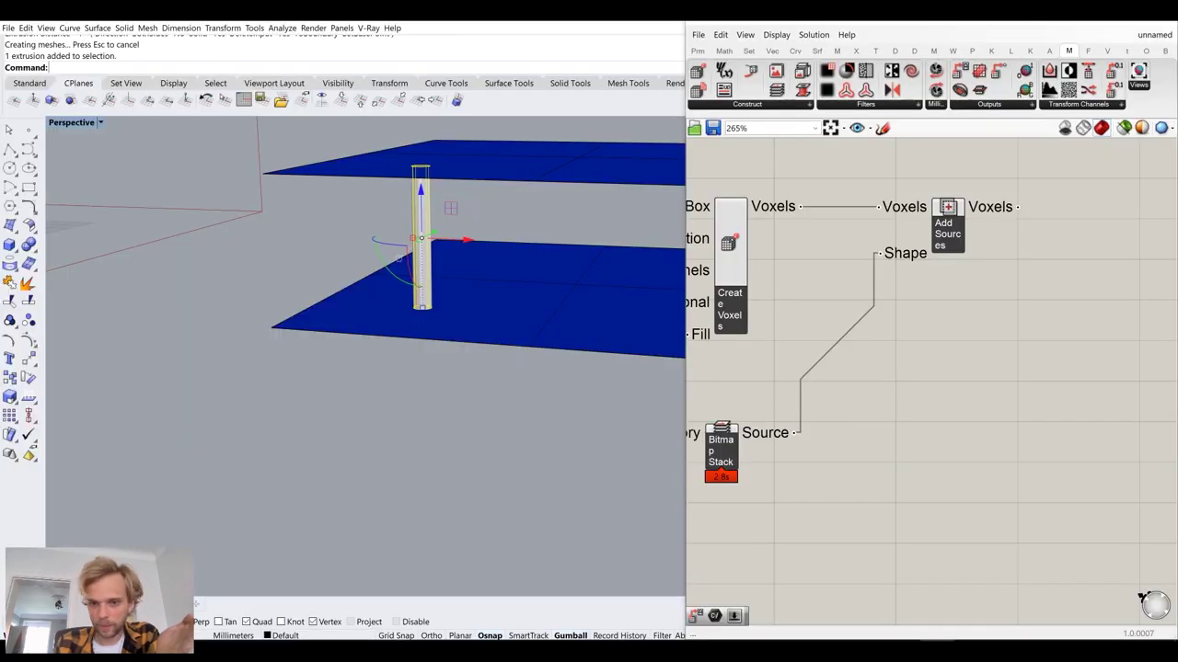
# - Switch to Rhino and delete the stacked planes and the cylinder
pyautogui.moveTo(541, 320); pyautogui.dragTo(372, 131)
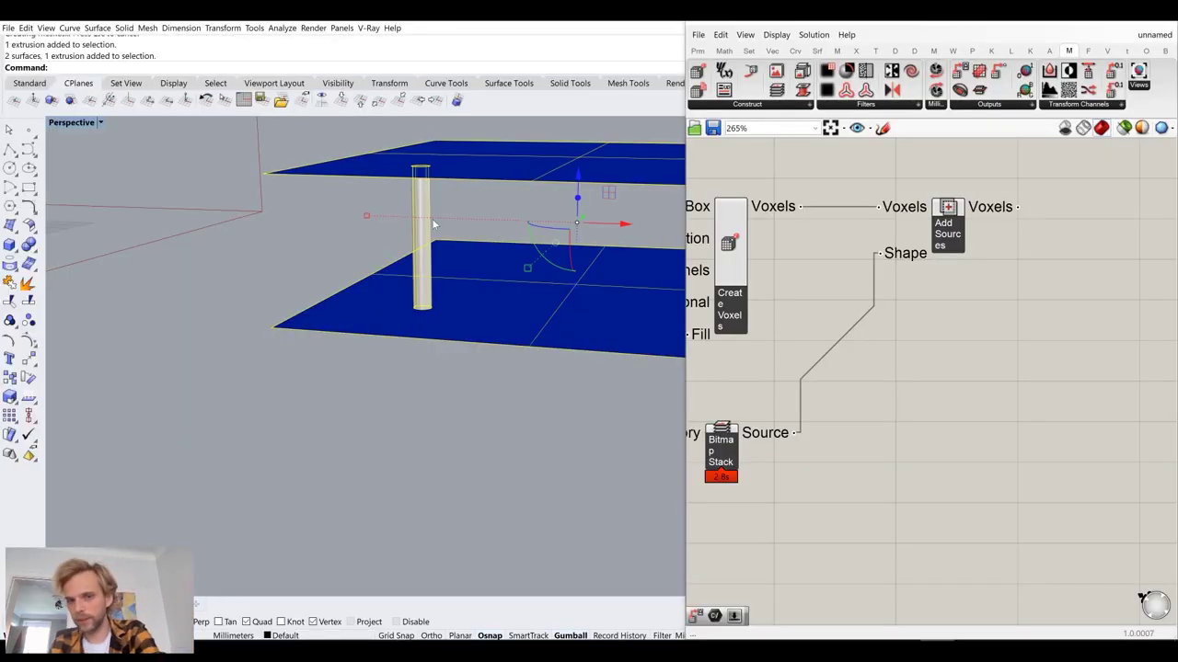
pyautogui.press('Delete')
pyautogui.scroll(-7, 431, 219)
pyautogui.moveTo(432, 220); pyautogui.dragTo(529, 346, button='right')
pyautogui.click(623, 358)
pyautogui.press('Delete')
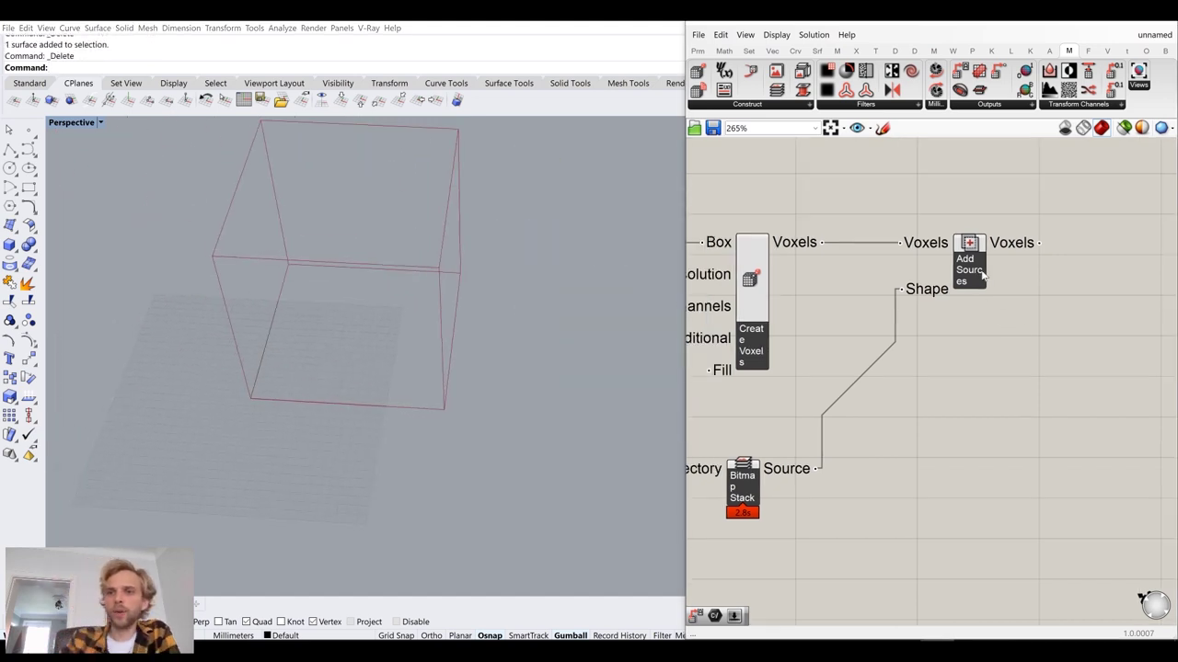
# - Examine how Create Voxels and Bitmap Stack feed into Add Sources and inspect its Voxels output
pyautogui.click(798, 251)
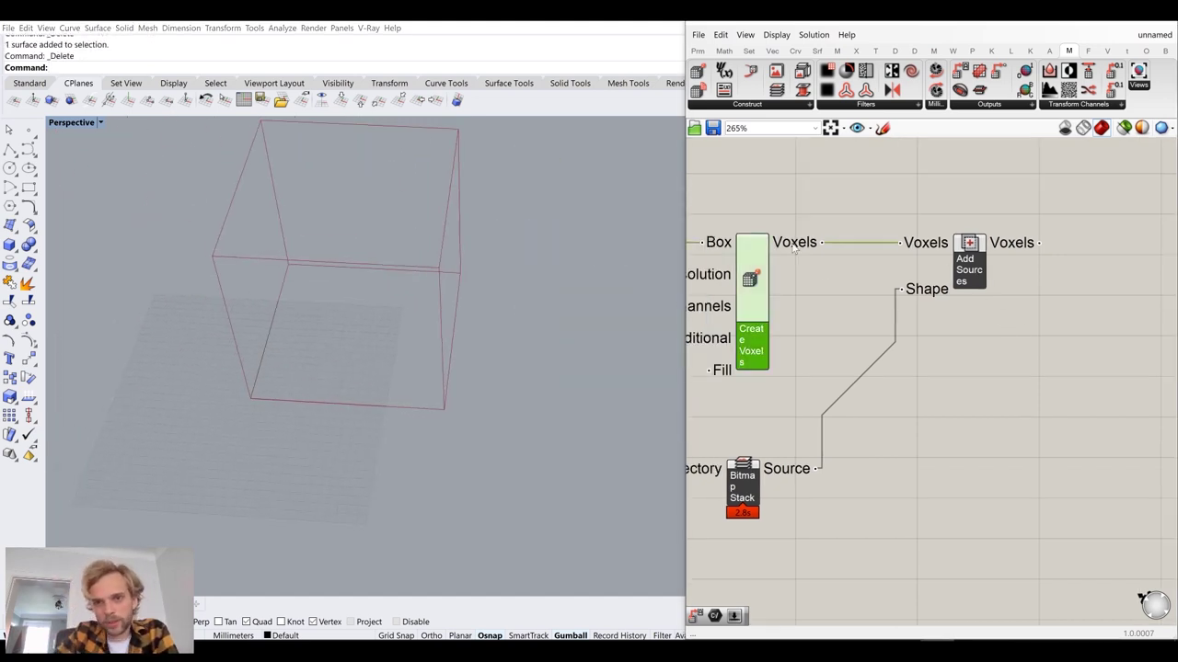
pyautogui.moveTo(781, 475); pyautogui.dragTo(786, 476)
pyautogui.moveTo(917, 291)
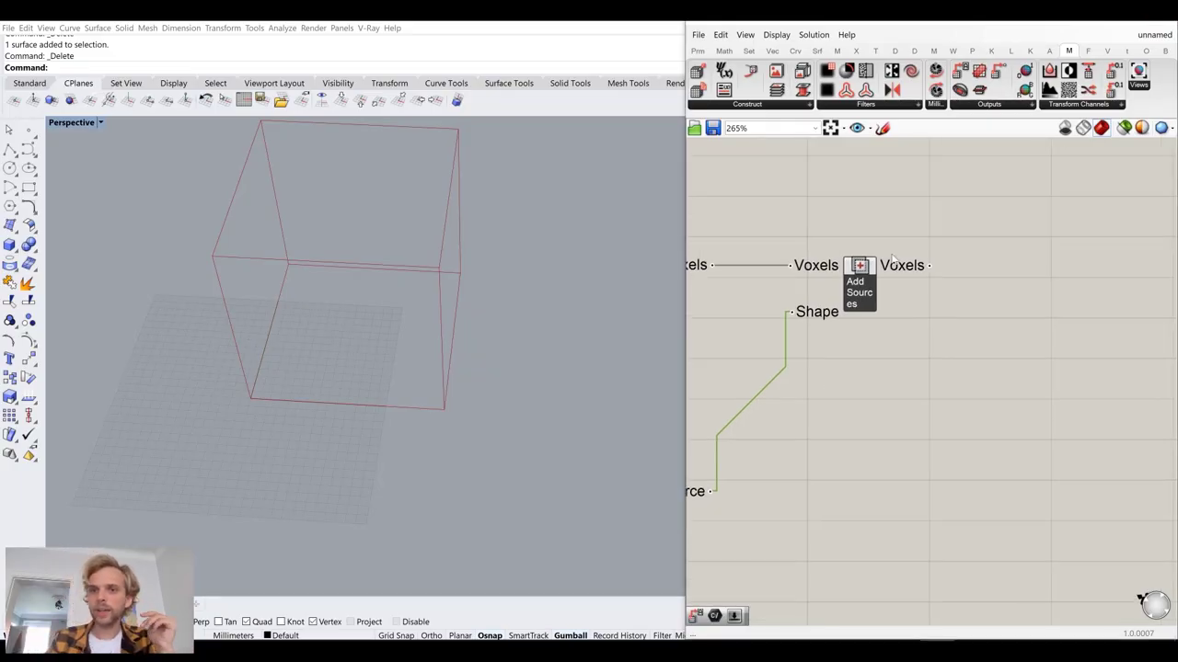
pyautogui.moveTo(823, 279); pyautogui.dragTo(1000, 285, button='right')
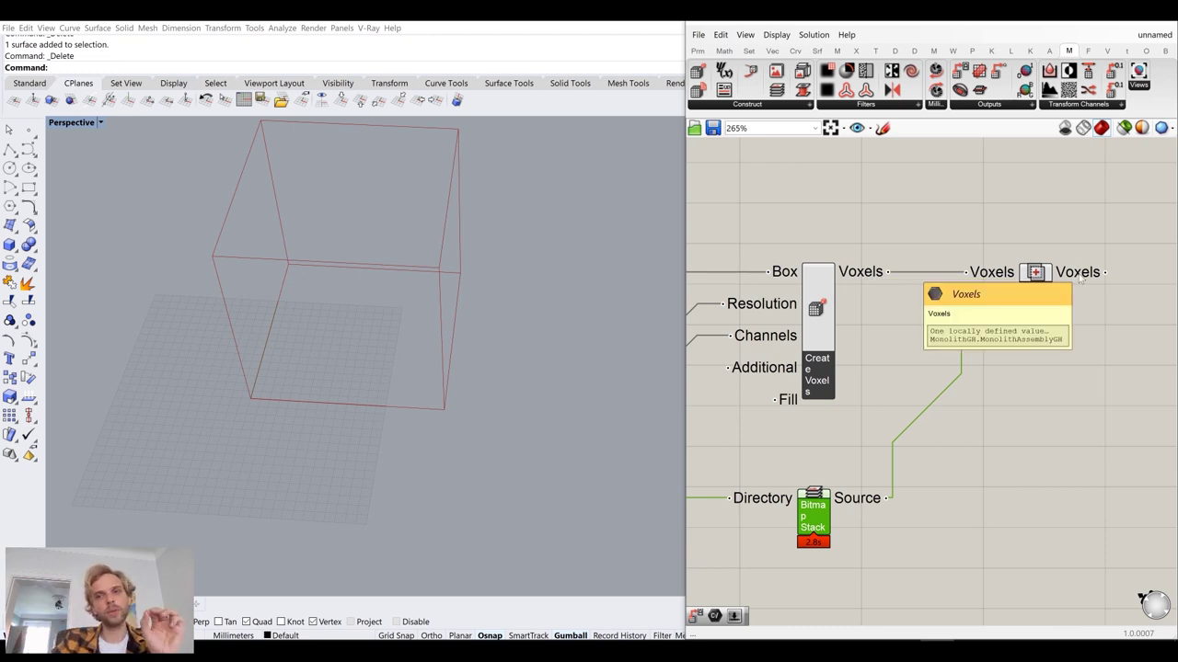
pyautogui.moveTo(1079, 278); pyautogui.dragTo(914, 277, button='right')
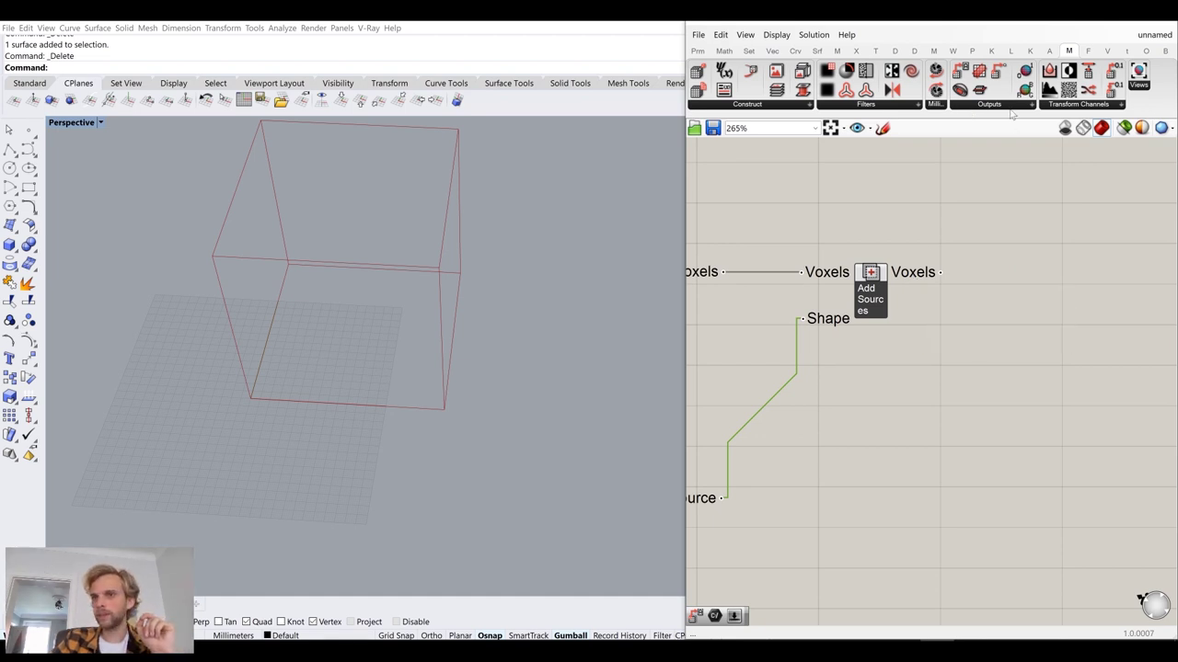
# - Add a Get Iso Mesh component after Add Sources, feed it the Add Sources voxels, and space it further away
pyautogui.click(981, 107)
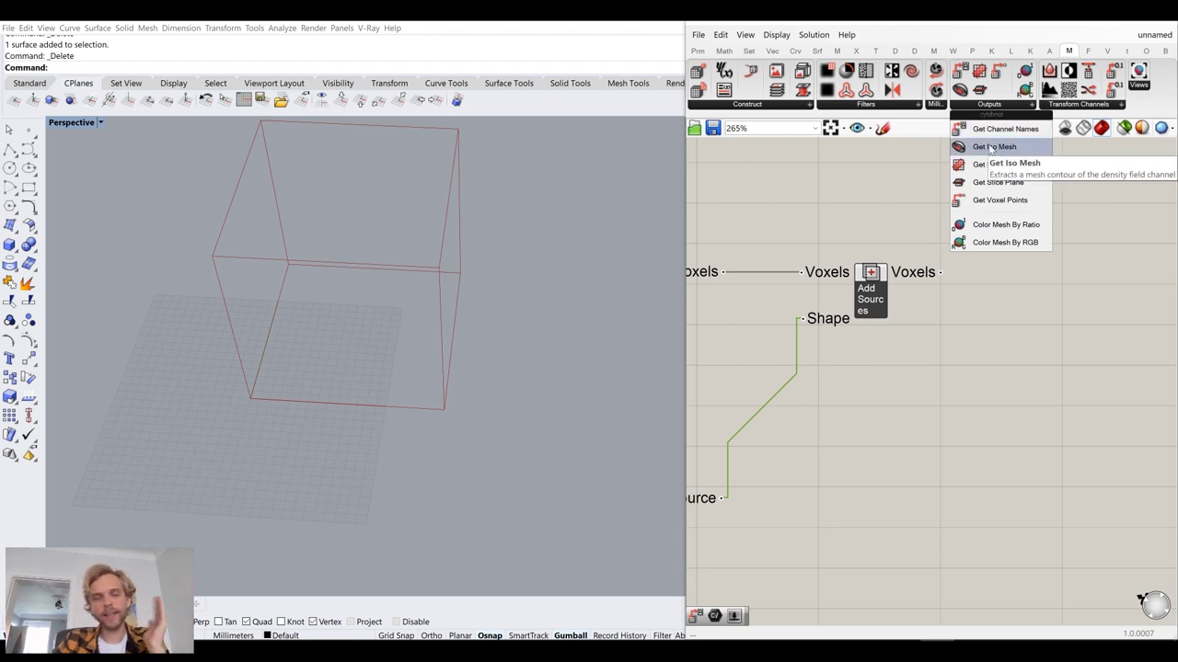
pyautogui.click(989, 148)
pyautogui.click(1094, 295)
pyautogui.moveTo(1005, 382); pyautogui.dragTo(907, 360, button='right')
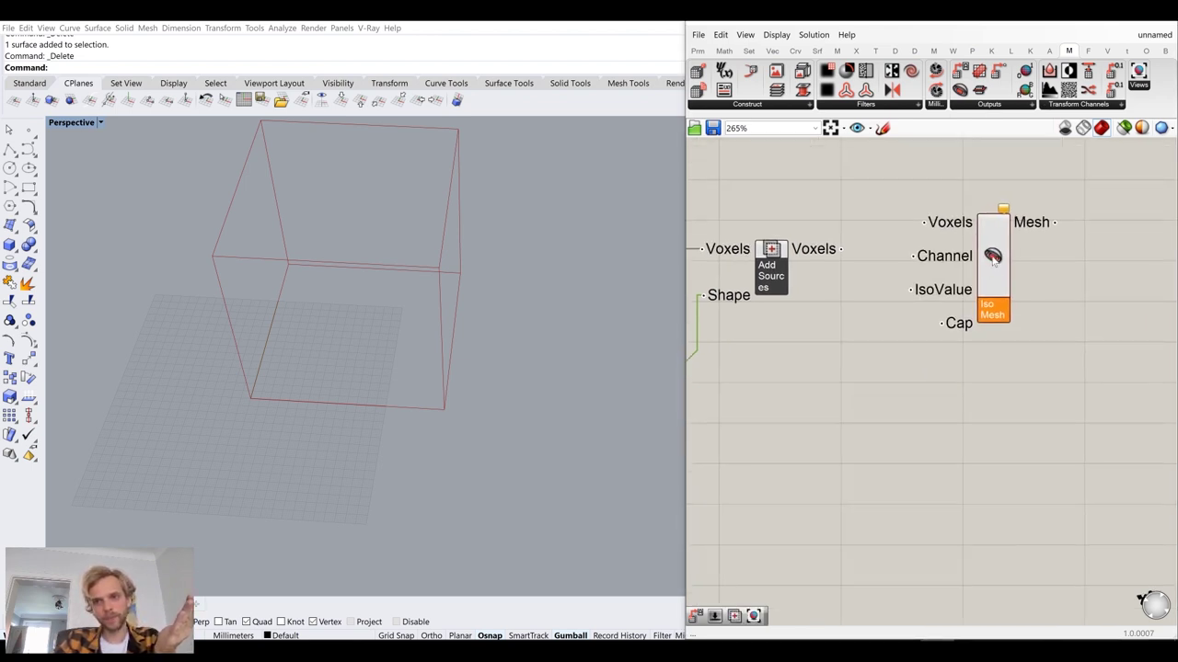
pyautogui.moveTo(994, 262); pyautogui.dragTo(1046, 293)
pyautogui.moveTo(845, 255); pyautogui.dragTo(978, 250)
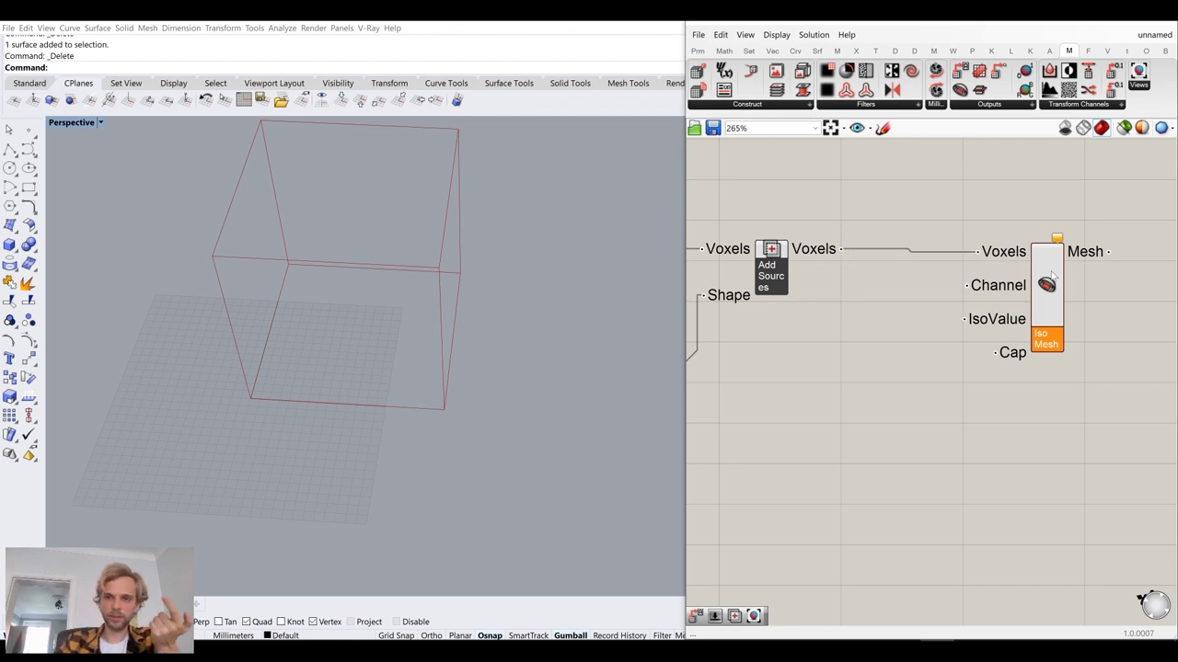
pyautogui.moveTo(1052, 273); pyautogui.dragTo(1107, 271)
pyautogui.click(945, 318)
# - Inspect the Iso Mesh Channel input and the base channel types available on the Create Voxels Channels input
pyautogui.moveTo(975, 296); pyautogui.dragTo(949, 290, button='right')
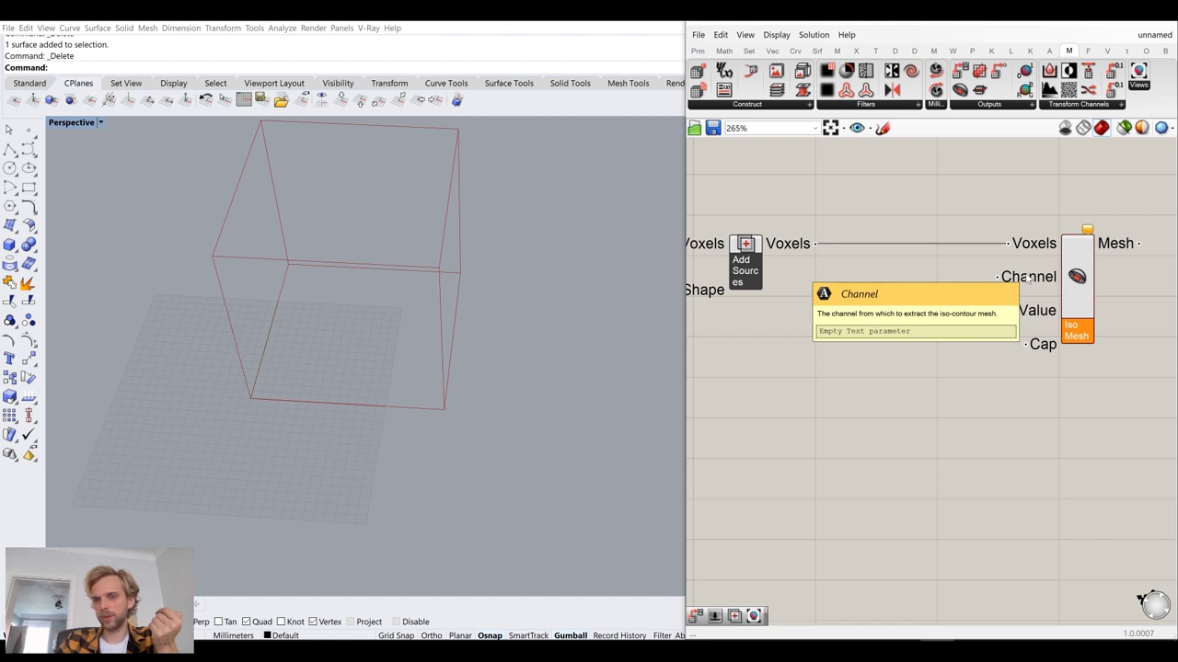
pyautogui.scroll(-3, 1029, 279)
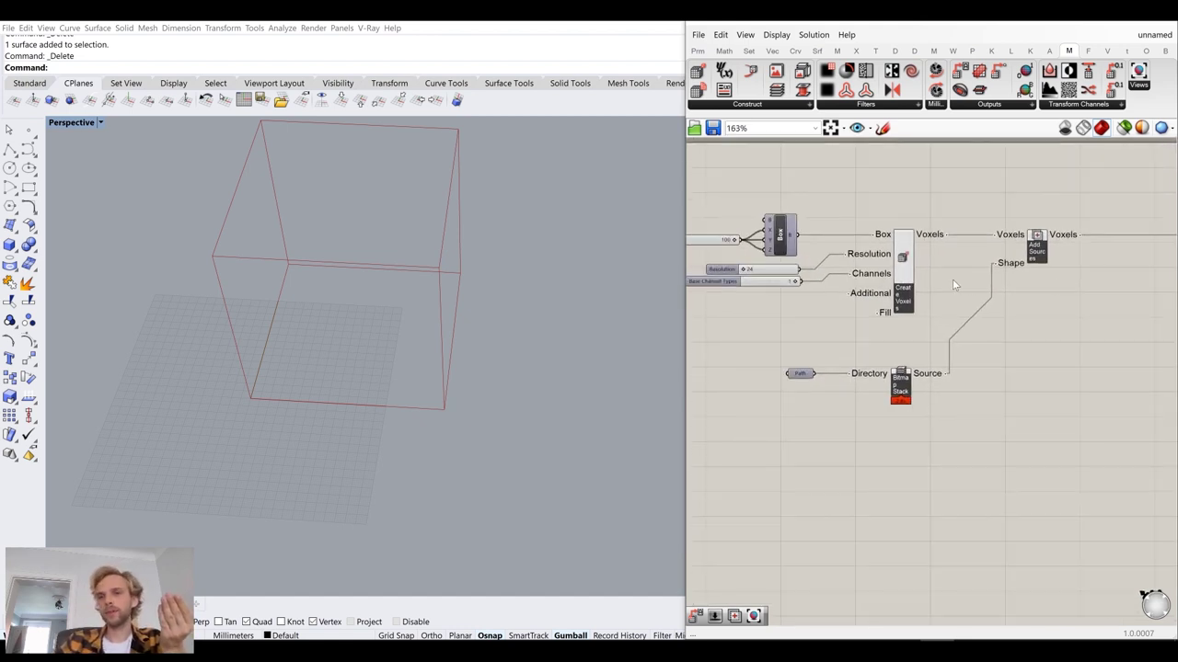
pyautogui.scroll(5, 944, 286)
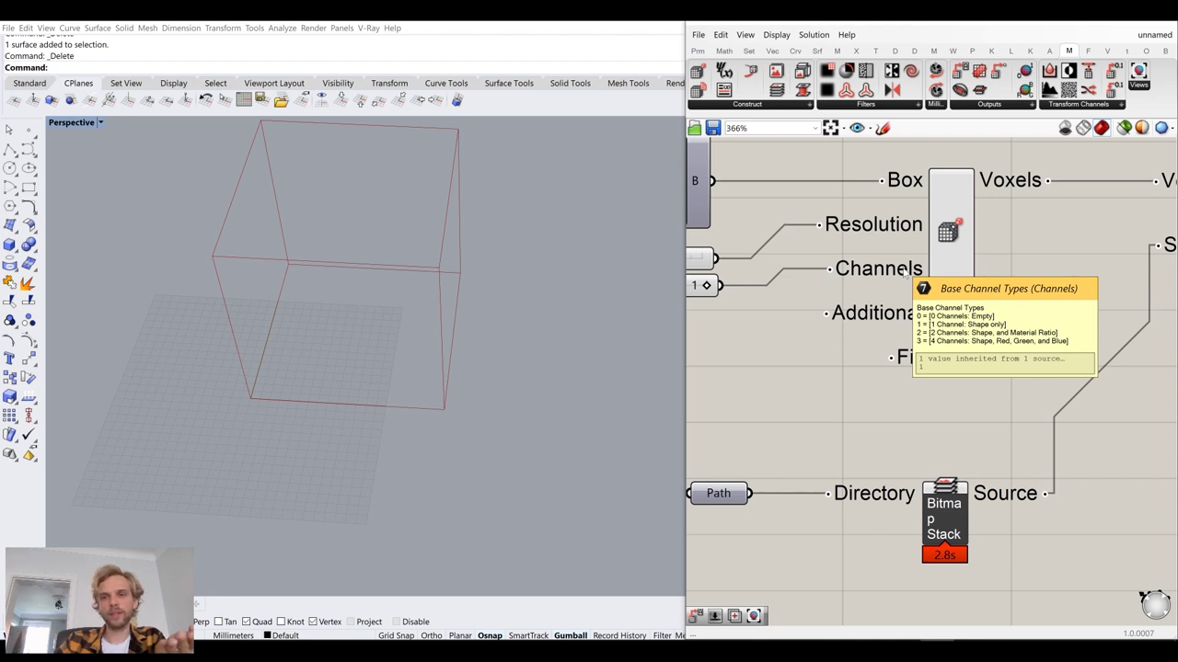
pyautogui.scroll(-5, 904, 270)
# - Move Iso Mesh further from Add Sources and add a Get Channel Names component fed by the Add Sources voxels
pyautogui.moveTo(1049, 288); pyautogui.dragTo(764, 290, button='right')
pyautogui.scroll(1, 974, 266)
pyautogui.moveTo(976, 270); pyautogui.dragTo(1057, 269)
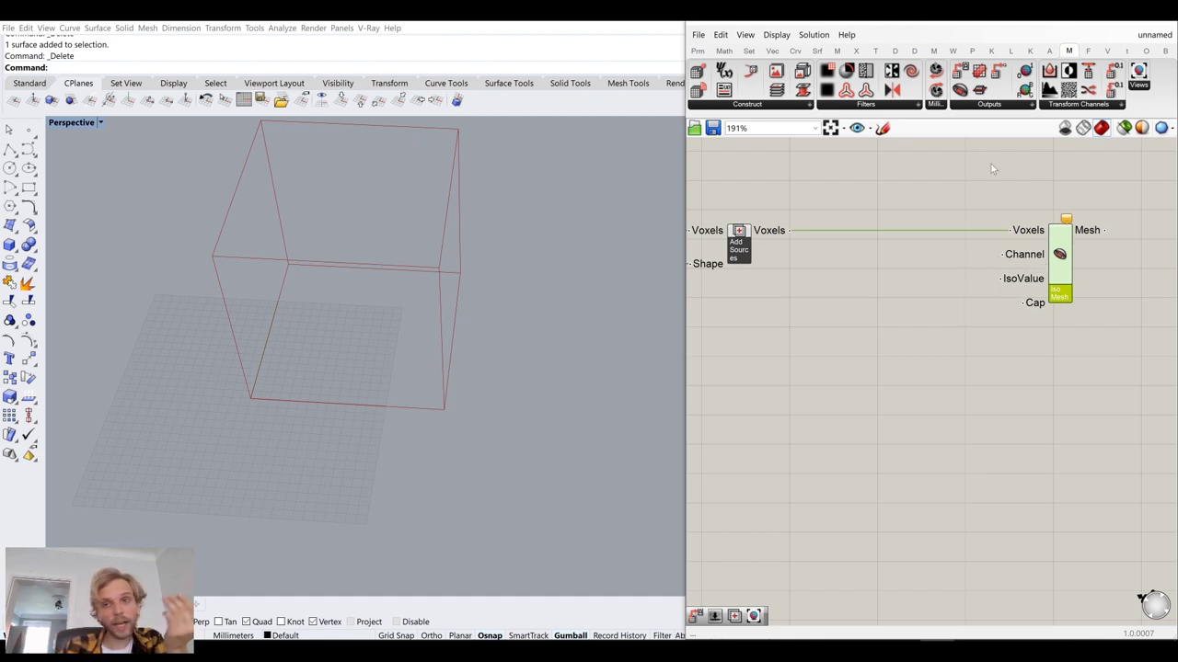
pyautogui.click(986, 105)
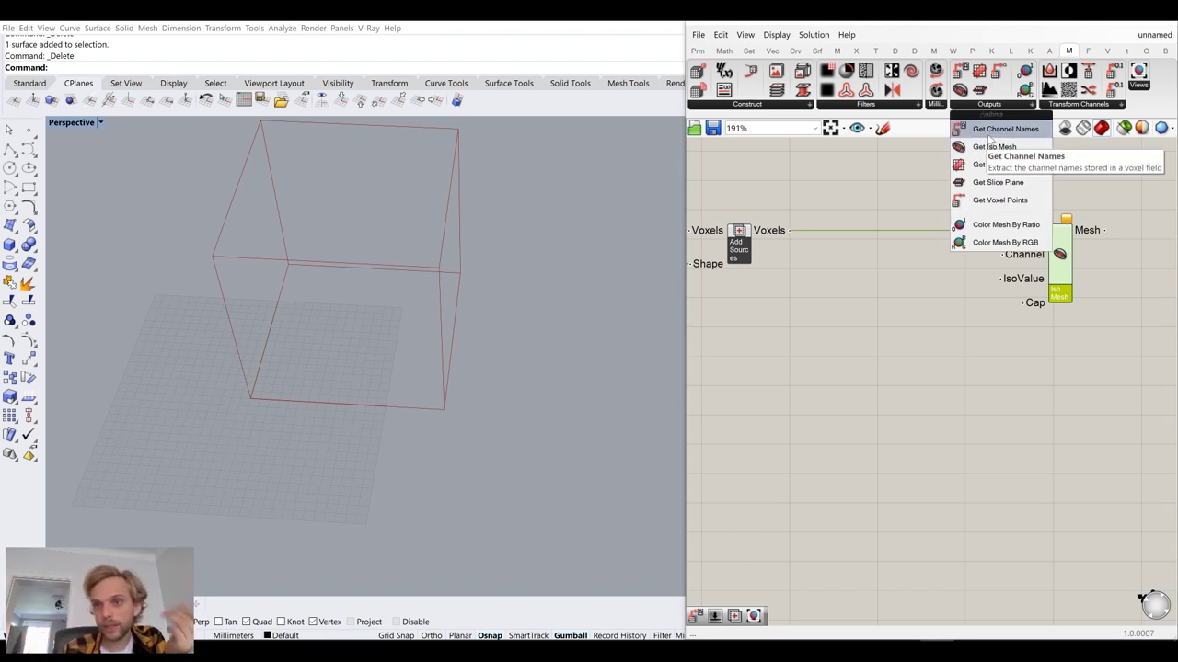
pyautogui.click(990, 138)
pyautogui.click(850, 182)
pyautogui.moveTo(793, 232); pyautogui.dragTo(802, 177)
pyautogui.scroll(2, 874, 175)
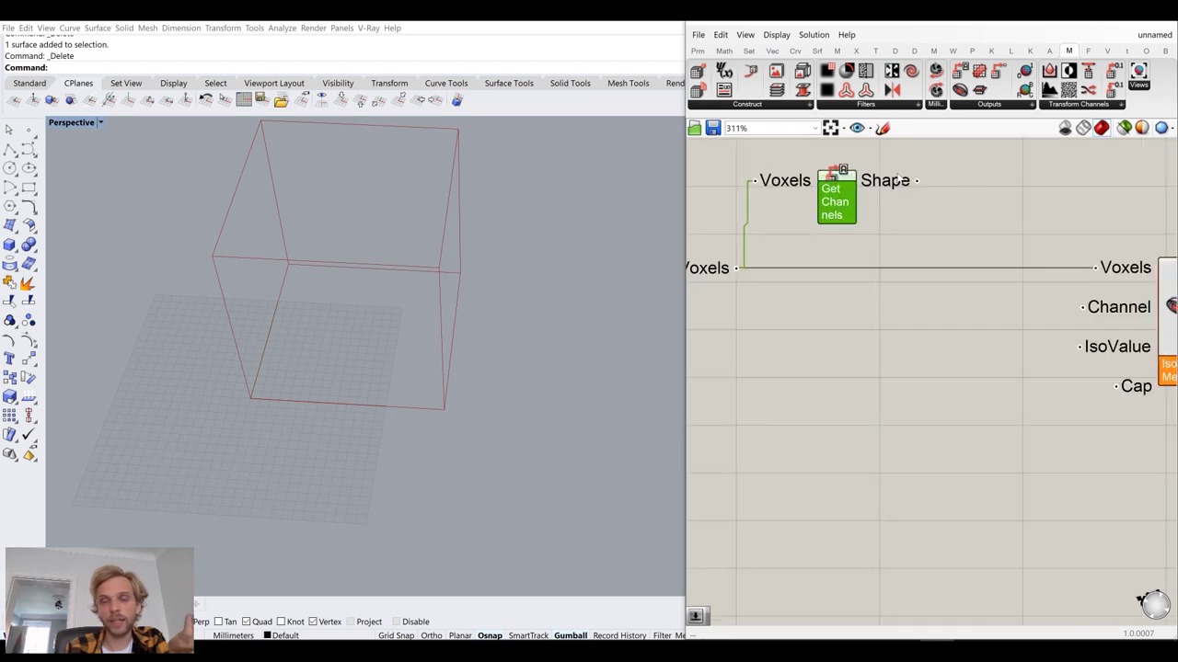
pyautogui.scroll(-3, 898, 178)
pyautogui.moveTo(738, 237); pyautogui.dragTo(1098, 223, button='right')
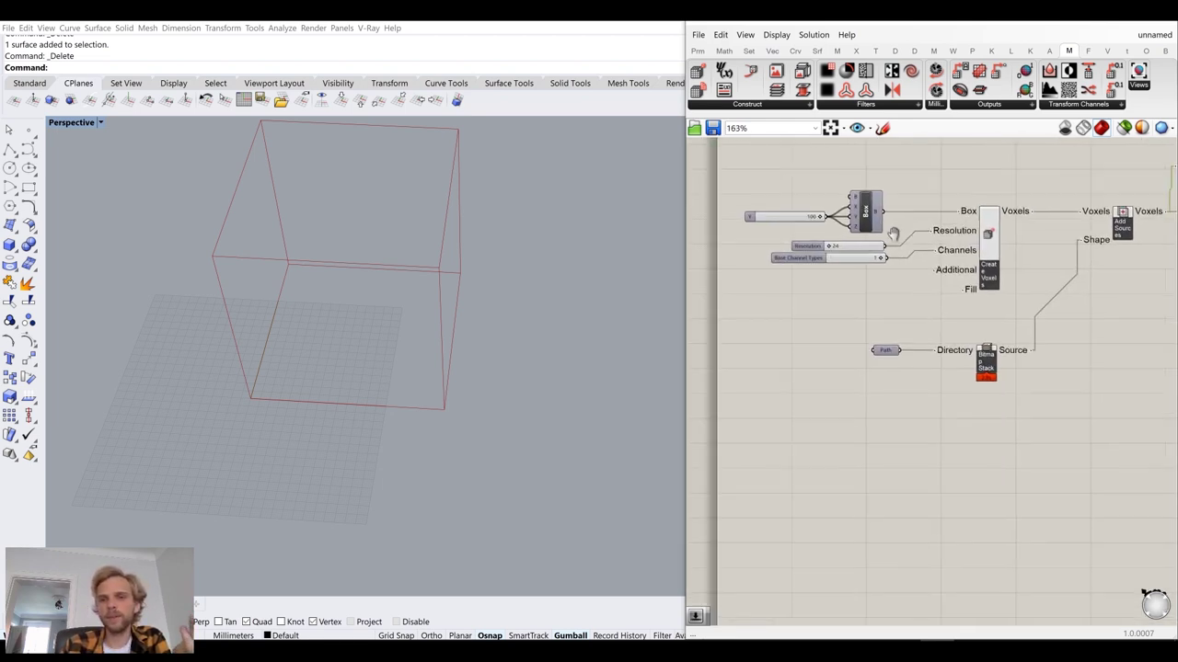
# - Delete the Base Channel Types slider that feeds the Channels input of Create Voxels
pyautogui.scroll(4, 852, 245)
pyautogui.moveTo(830, 285); pyautogui.dragTo(790, 277, button='right')
pyautogui.click(791, 265)
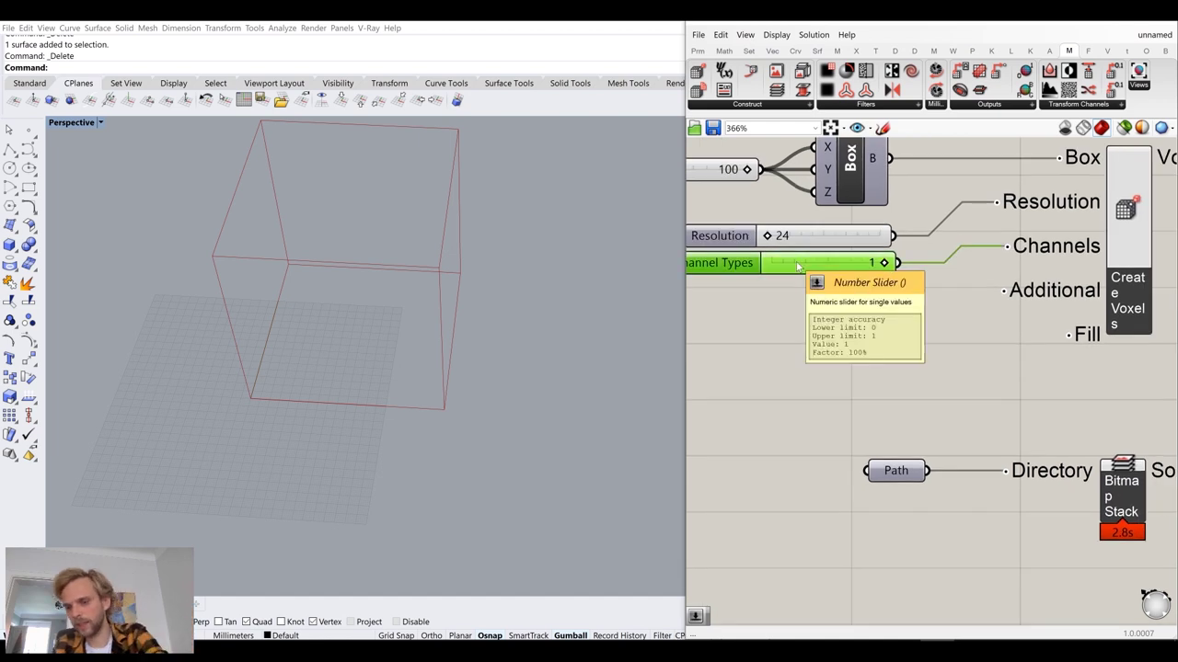
pyautogui.scroll(-1, 865, 261)
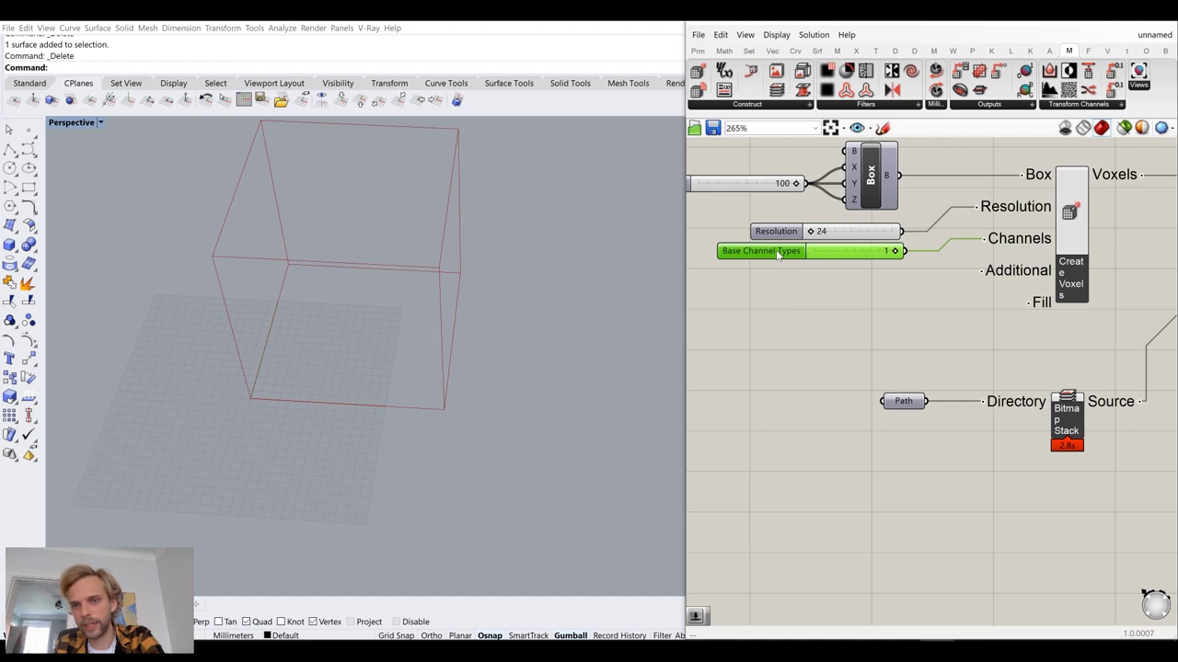
pyautogui.press('Delete')
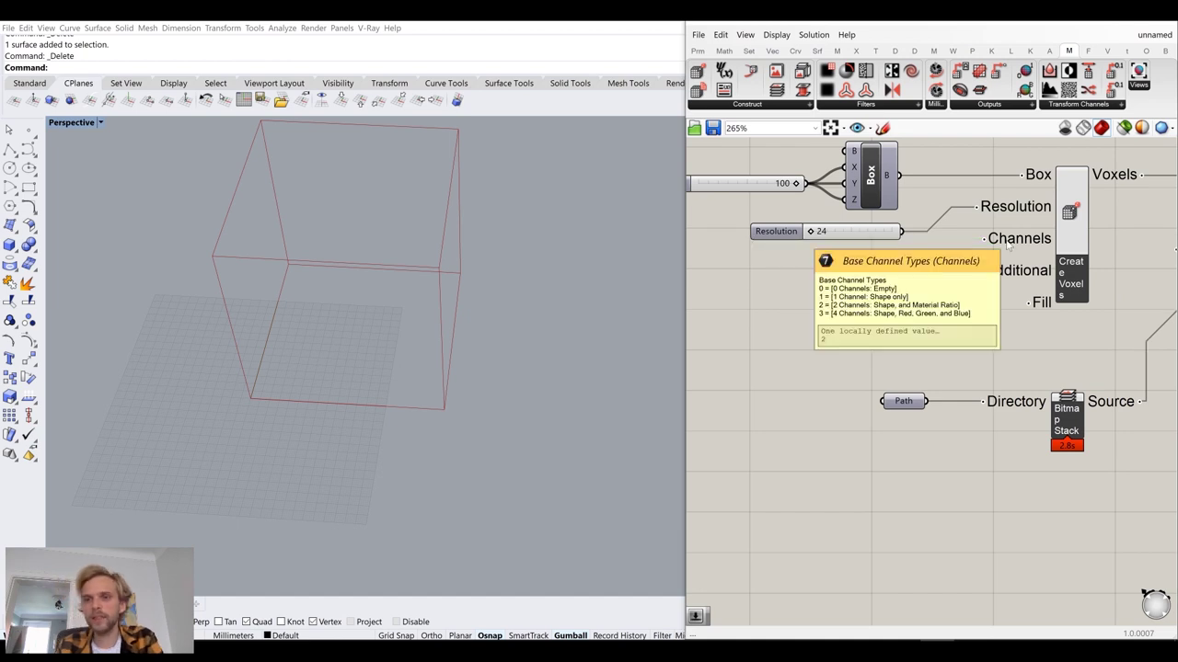
# - Nudge Get Channels upward and connect its Shape output to the Channel input of Iso Mesh
pyautogui.scroll(-5, 1030, 249)
pyautogui.scroll(8, 1030, 248)
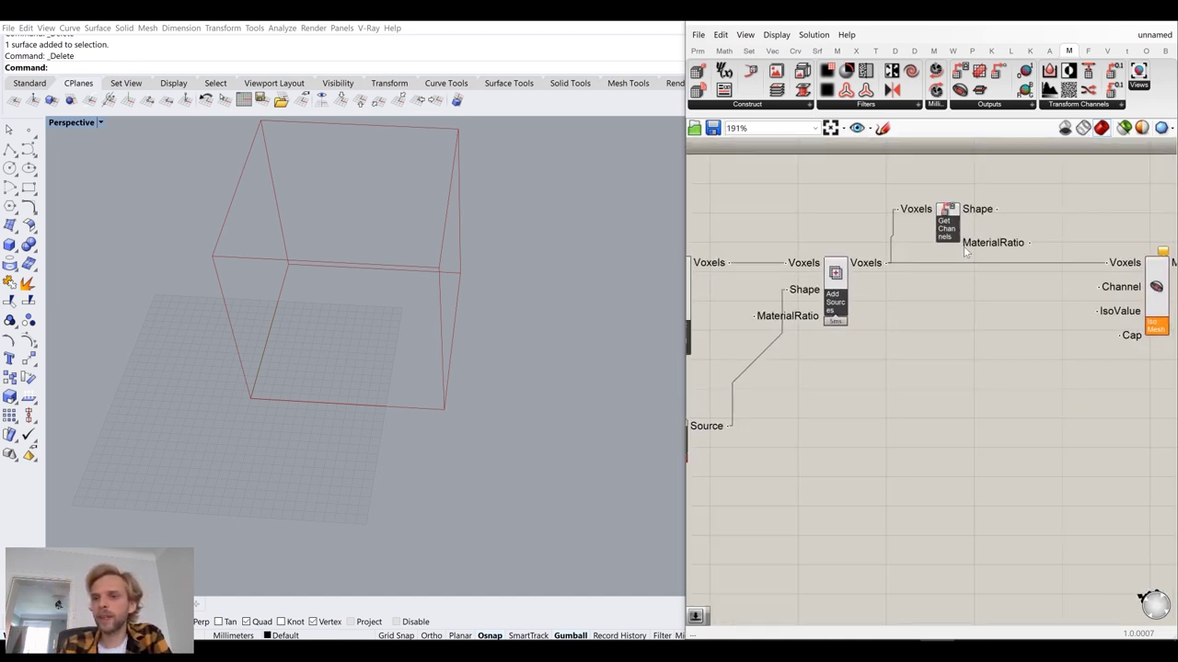
pyautogui.moveTo(950, 212)
pyautogui.mouseDown()
pyautogui.moveTo(964, 228)
pyautogui.moveTo(947, 217)
pyautogui.moveTo(949, 199)
pyautogui.mouseUp()
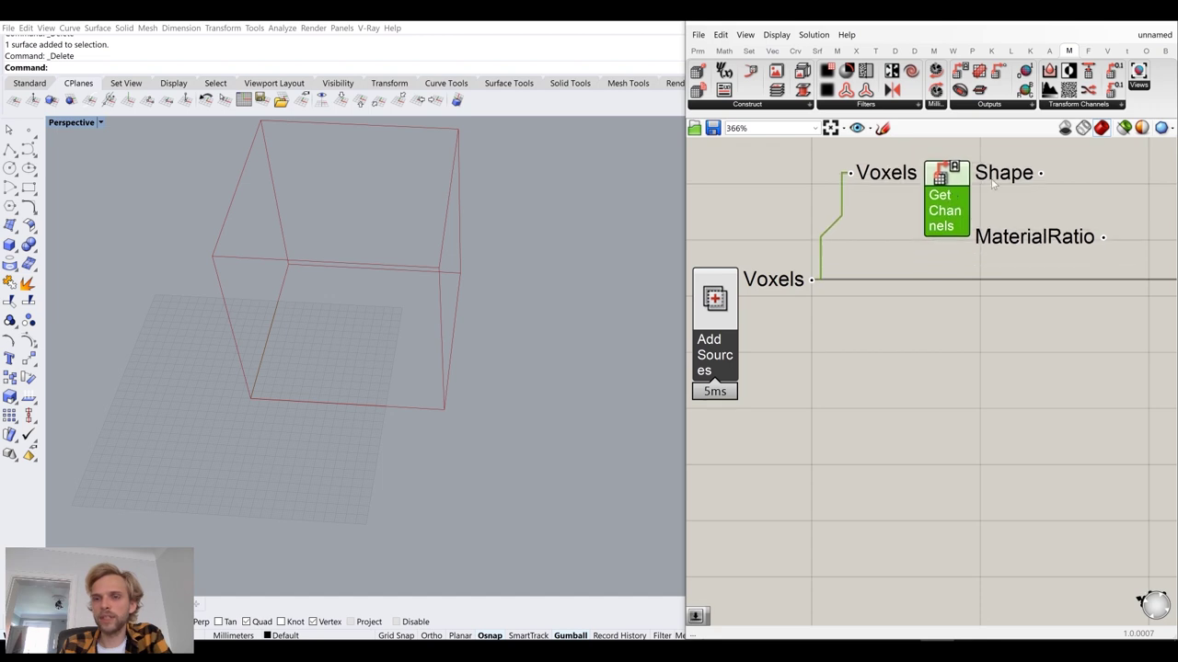
pyautogui.scroll(-3, 1012, 256)
pyautogui.moveTo(1045, 254); pyautogui.dragTo(859, 225, button='right')
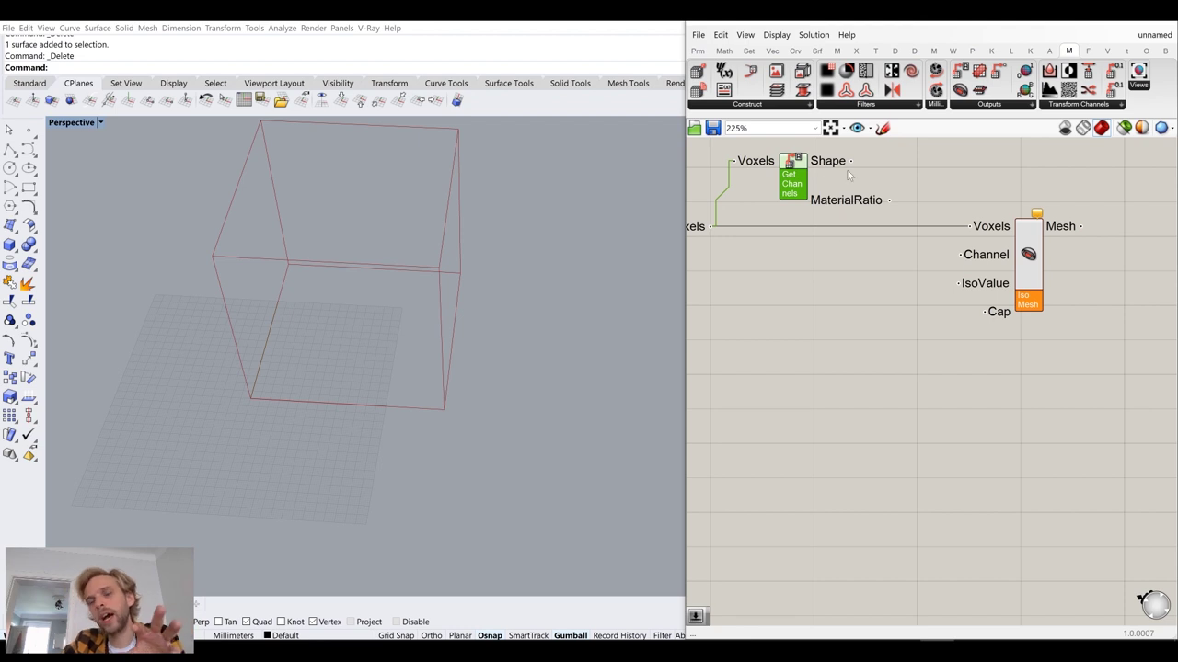
pyautogui.moveTo(844, 166)
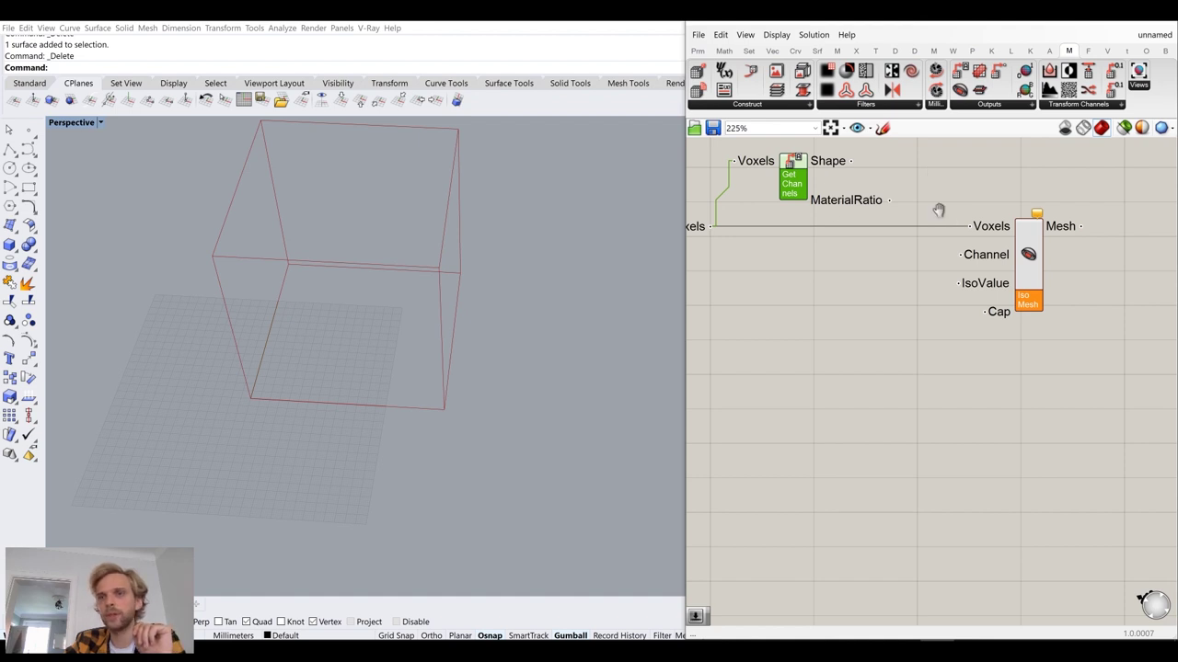
pyautogui.moveTo(938, 211); pyautogui.dragTo(920, 203, button='right')
pyautogui.moveTo(832, 153); pyautogui.dragTo(911, 167)
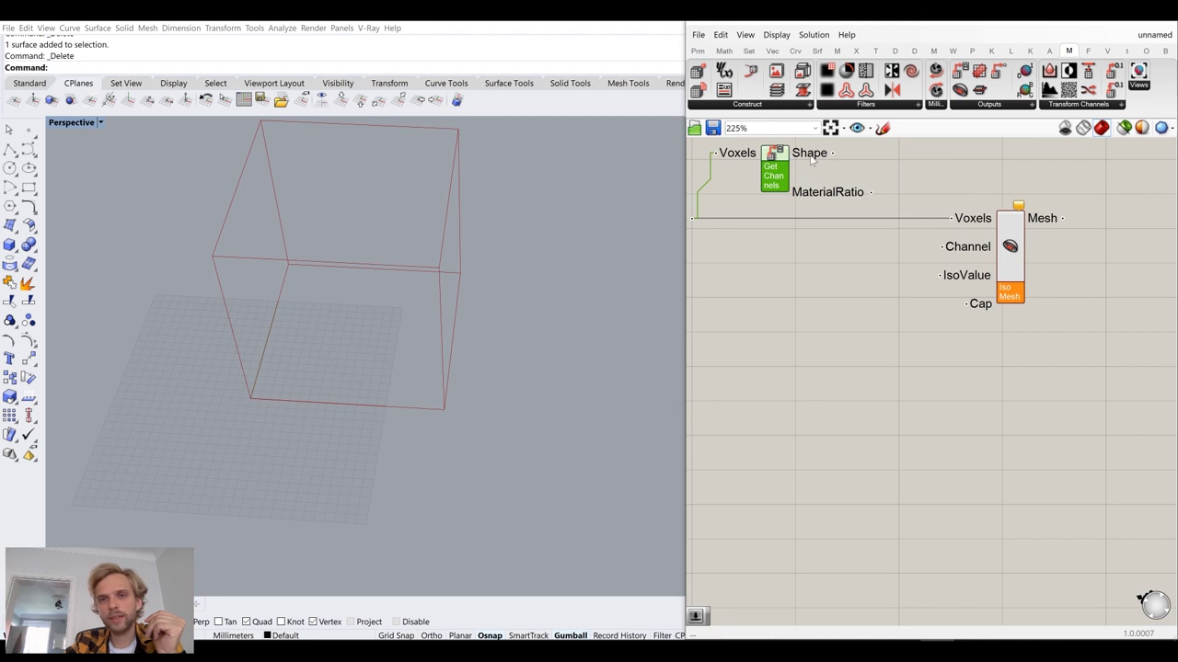
pyautogui.moveTo(838, 160); pyautogui.dragTo(942, 247)
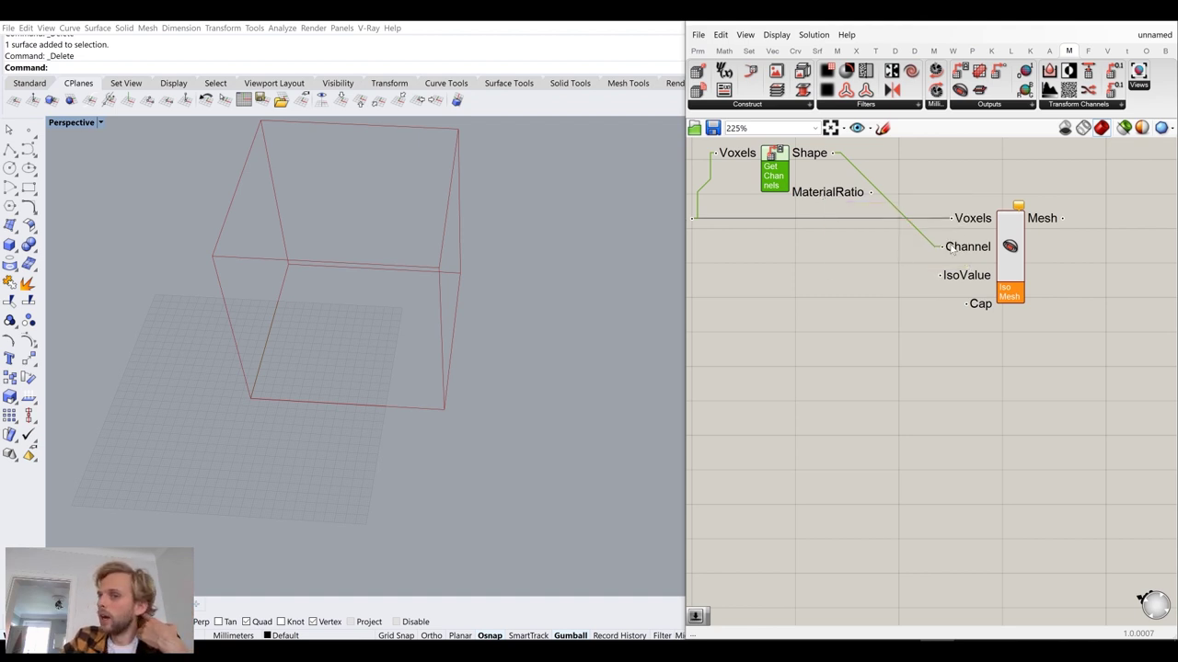
# - Move Iso Mesh further away from Get Channels to make room in front of its inputs, and clear the selection
pyautogui.scroll(3, 818, 257)
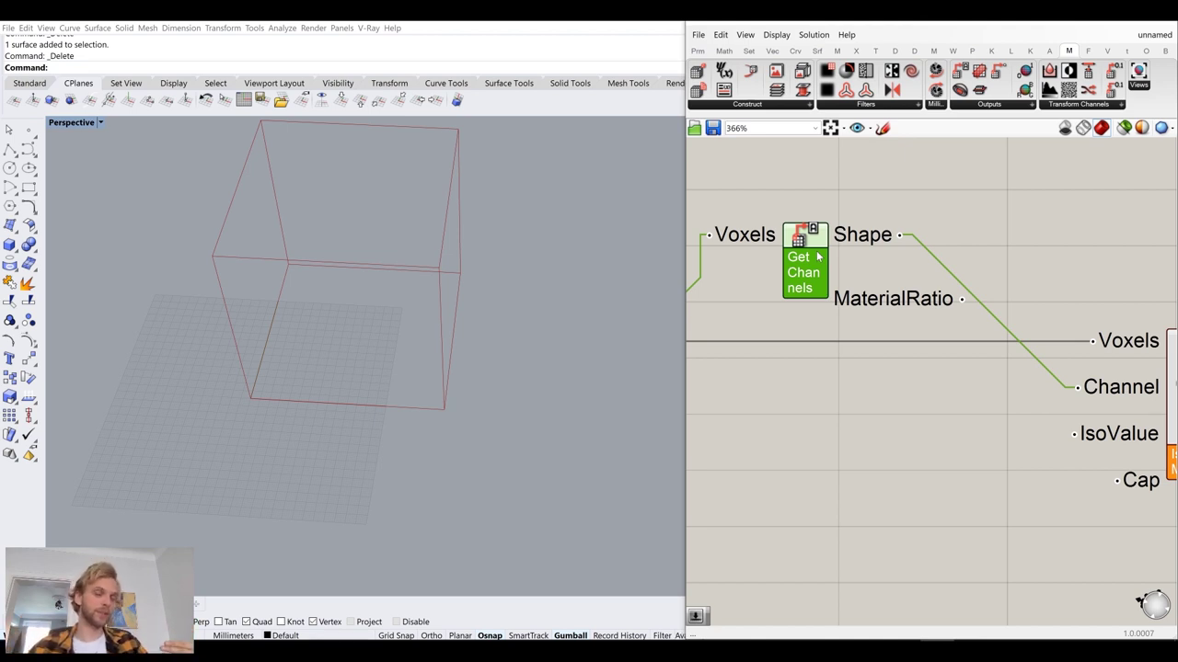
pyautogui.moveTo(1152, 424); pyautogui.dragTo(956, 363, button='right')
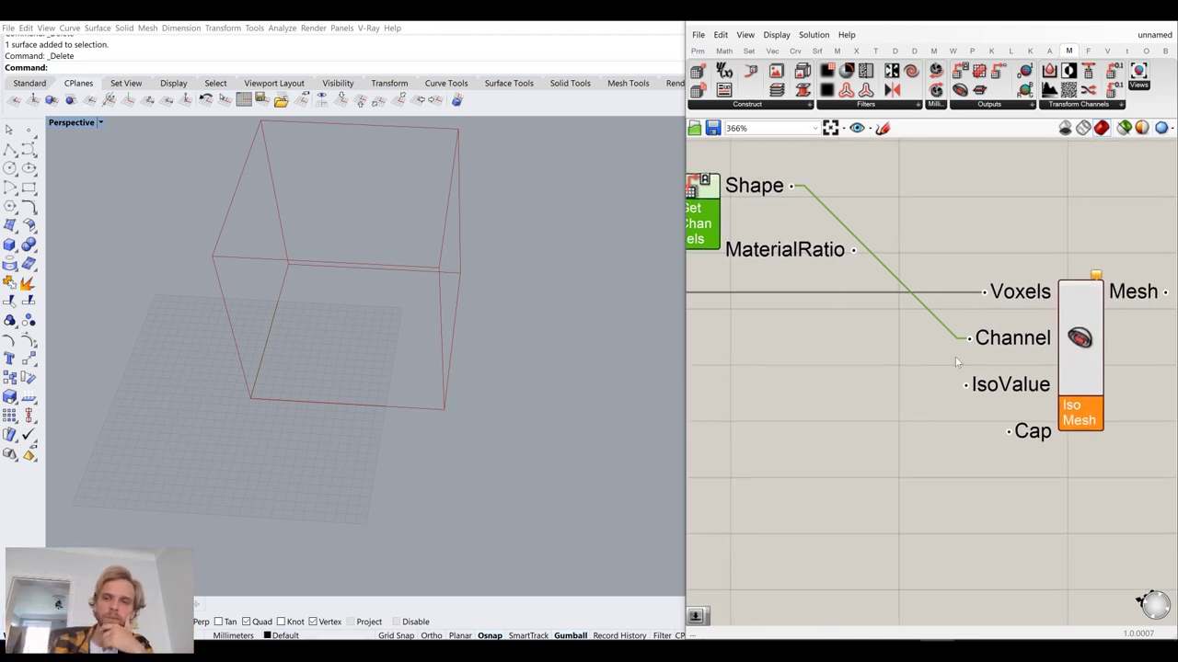
pyautogui.moveTo(1016, 385)
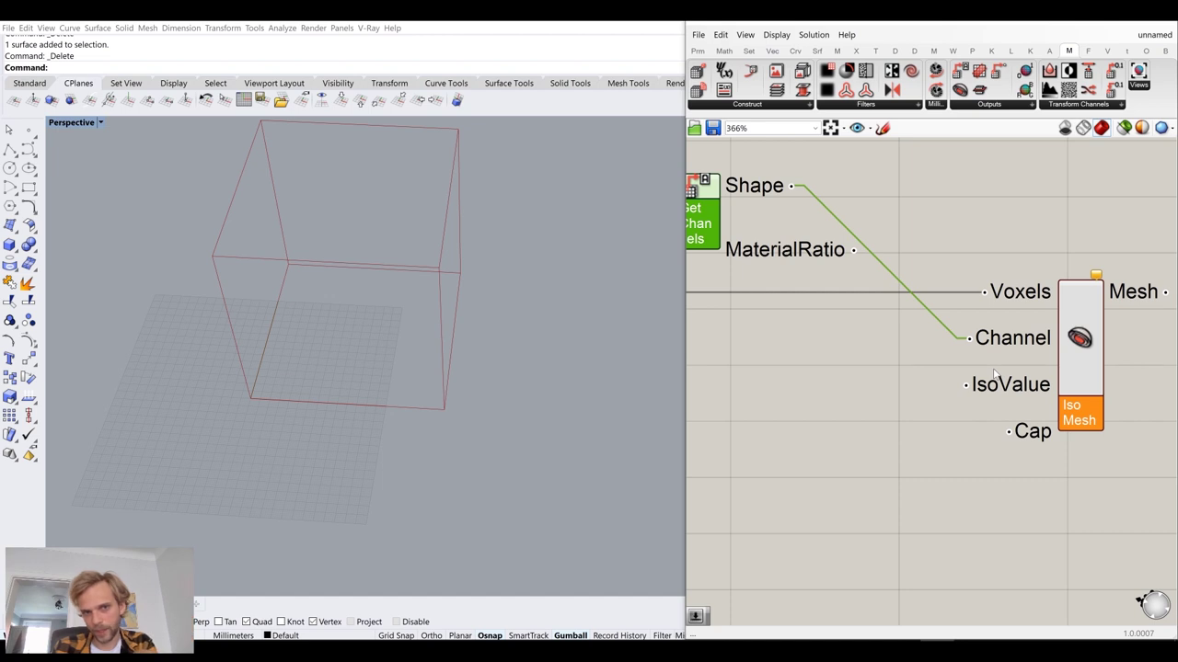
pyautogui.scroll(-3, 836, 386)
pyautogui.moveTo(957, 379); pyautogui.dragTo(1043, 380)
pyautogui.click(835, 405)
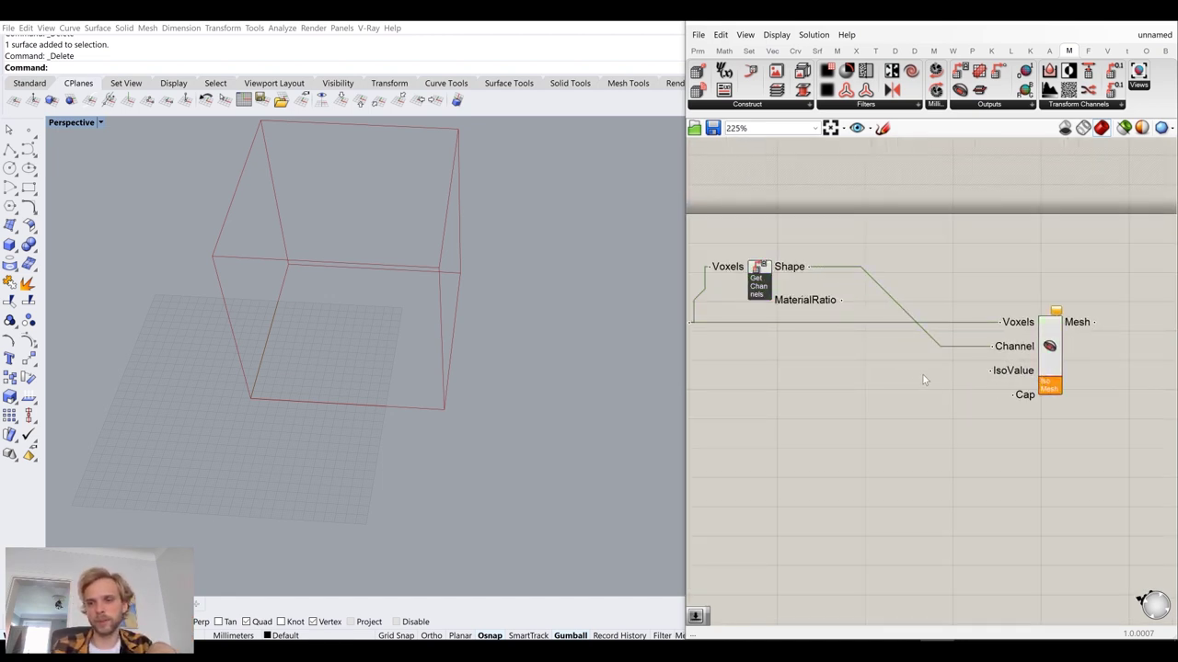
# - Add a number slider set to 0.50000, connect it to the IsoValue input of Iso Mesh, and align it with that input
pyautogui.scroll(3, 925, 378)
pyautogui.doubleClick(892, 406)
pyautogui.write('0.50000')
pyautogui.press('Return')
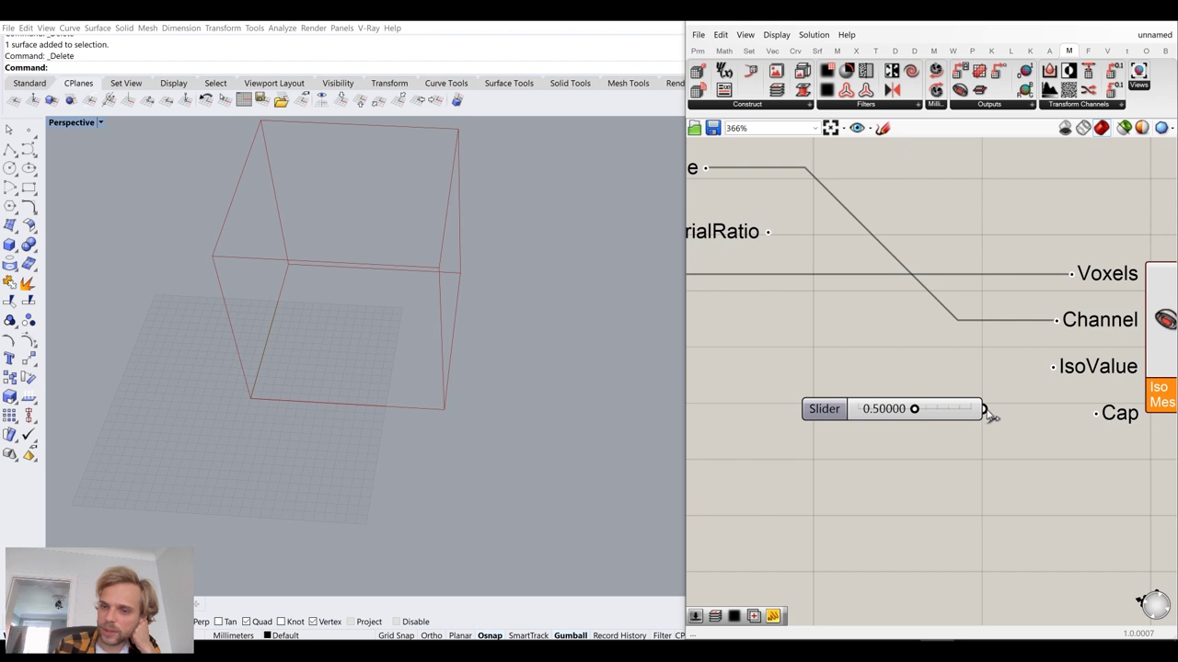
pyautogui.moveTo(984, 409); pyautogui.dragTo(1054, 367)
pyautogui.moveTo(981, 410); pyautogui.dragTo(984, 371)
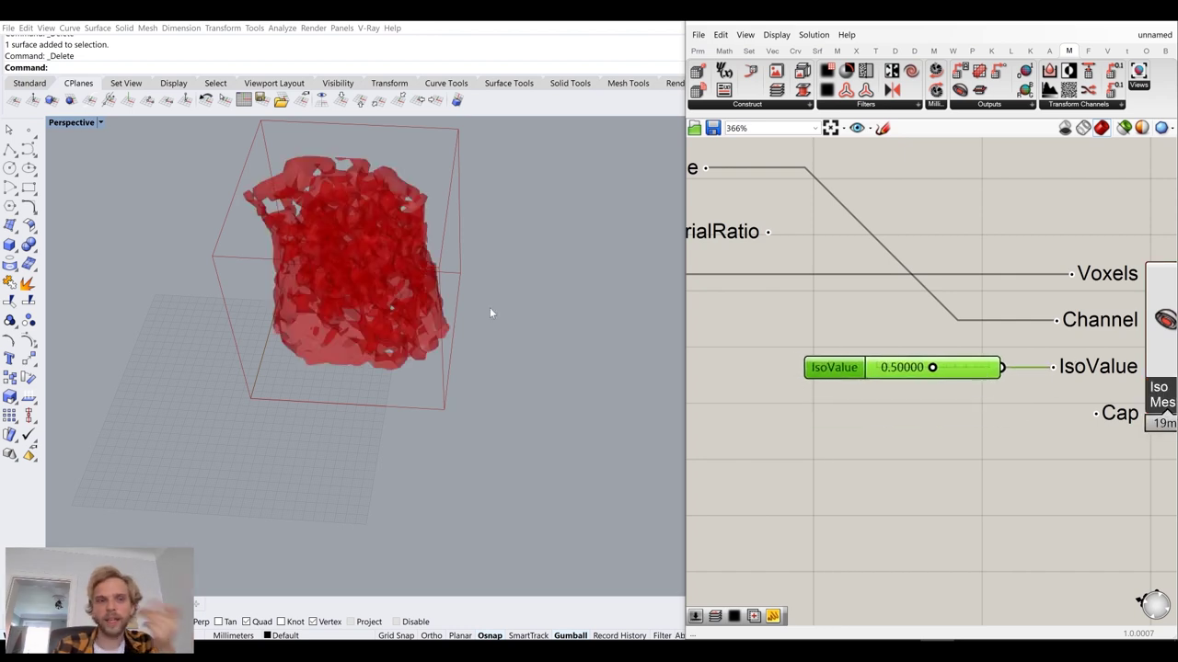
# - Lower the IsoValue slider to 0.00870 and view the resulting mesh from the side
pyautogui.moveTo(349, 279); pyautogui.dragTo(334, 258, button='right')
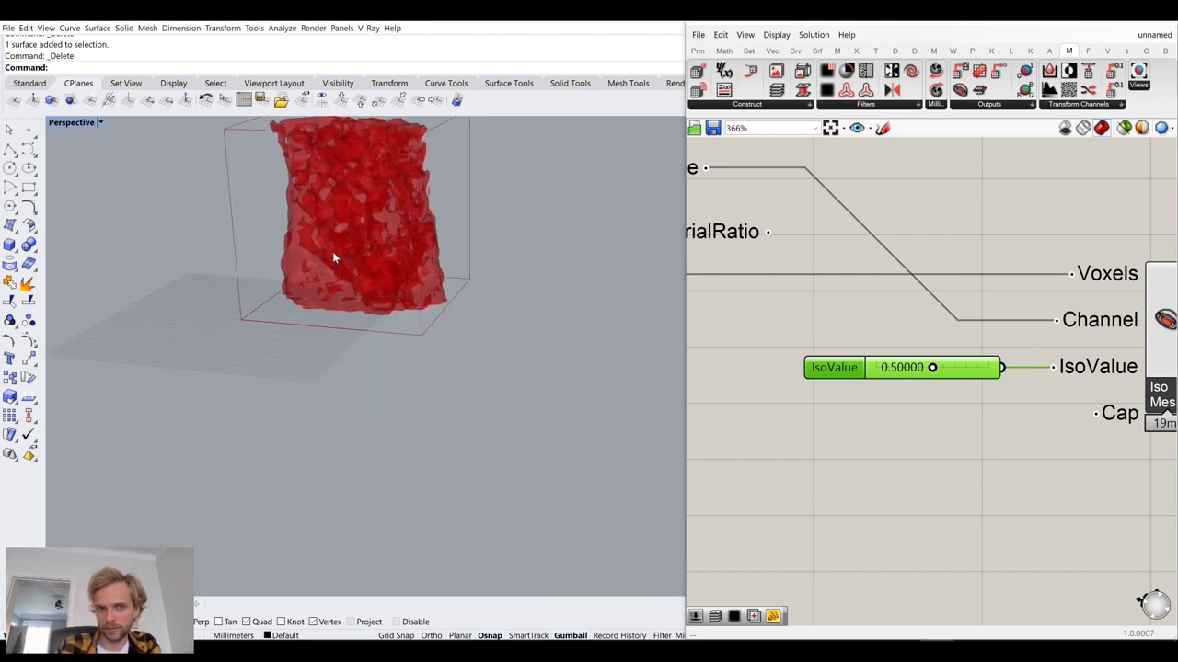
pyautogui.scroll(2, 358, 220)
pyautogui.keyDown('shift'); pyautogui.moveTo(357, 220); pyautogui.dragTo(360, 309, button='right'); pyautogui.keyUp('shift')
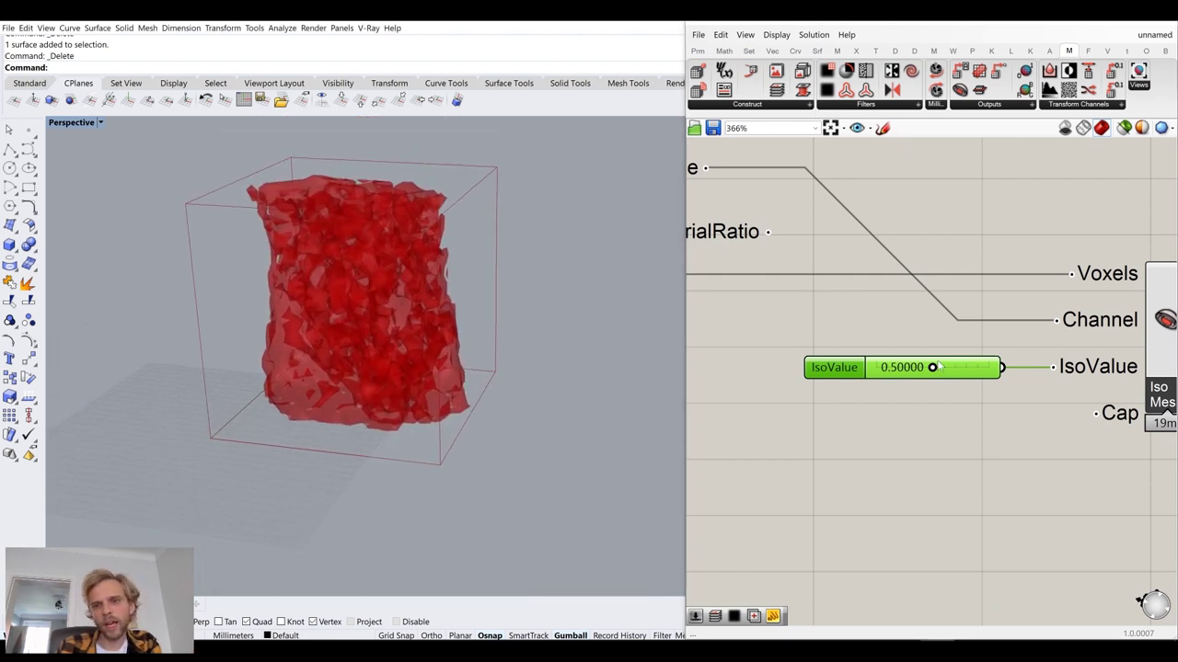
pyautogui.moveTo(933, 368); pyautogui.dragTo(875, 372)
pyautogui.moveTo(571, 318); pyautogui.dragTo(508, 293, button='right')
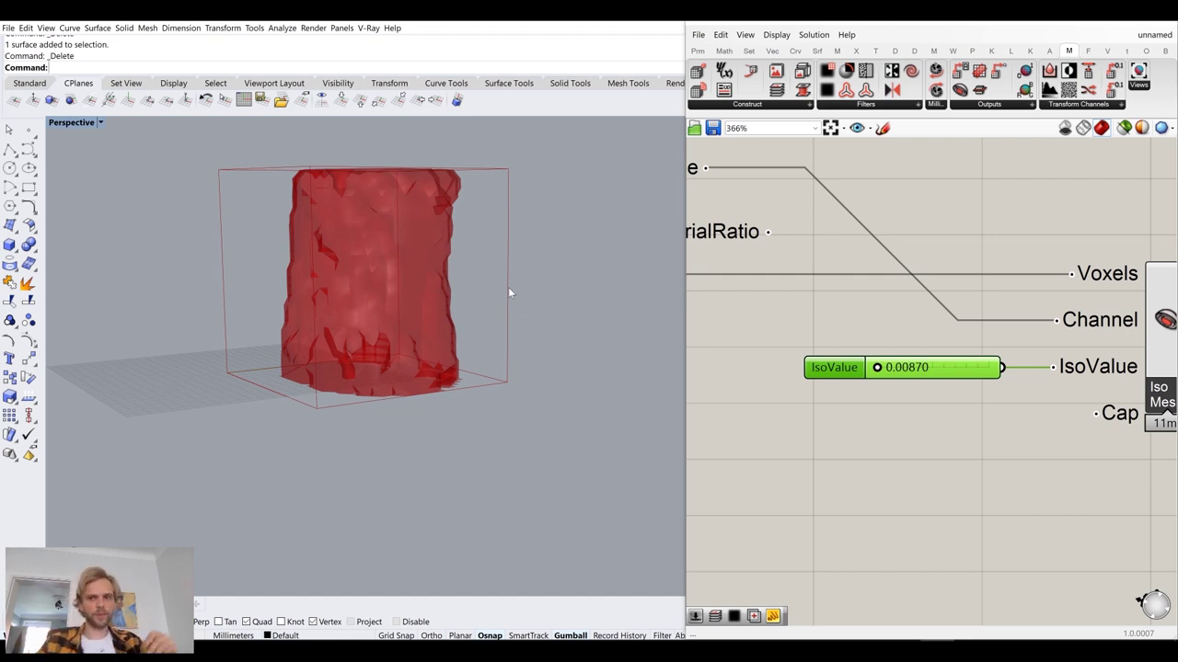
# - Open the component search on the empty canvas beyond the Mesh output of Iso Mesh
pyautogui.scroll(-3, 946, 273)
pyautogui.scroll(3, 999, 321)
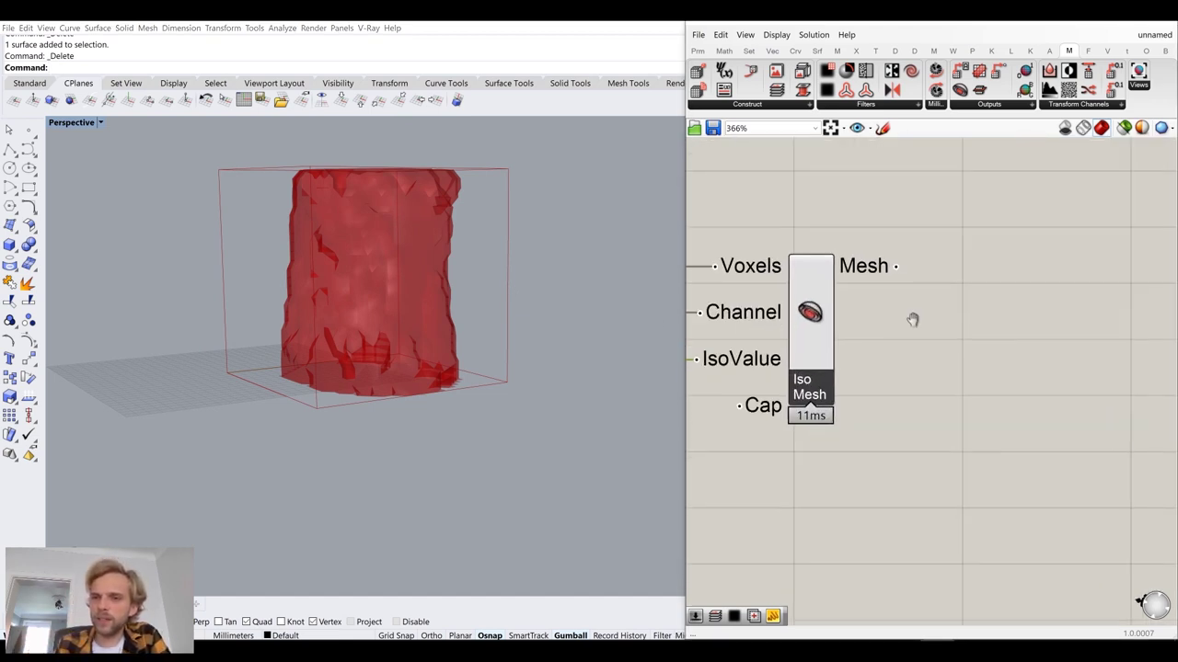
pyautogui.doubleClick(1012, 342)
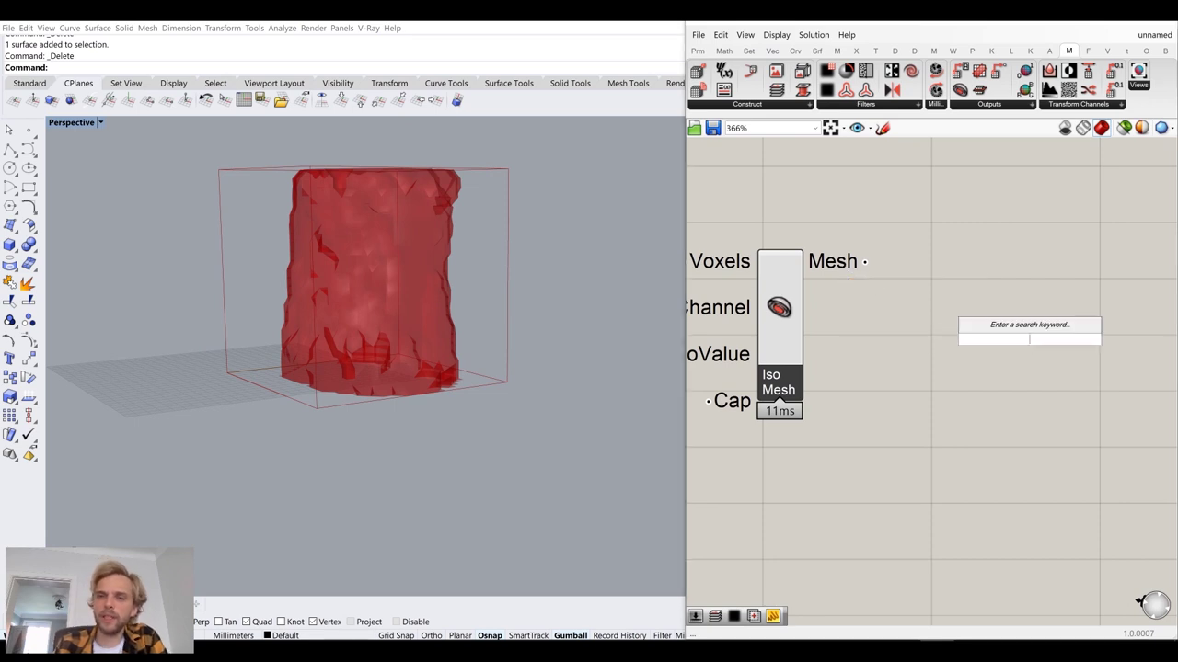
# - Add a Custom Preview component and feed it the Mesh output of Iso Mesh as geometry
pyautogui.write('cust')
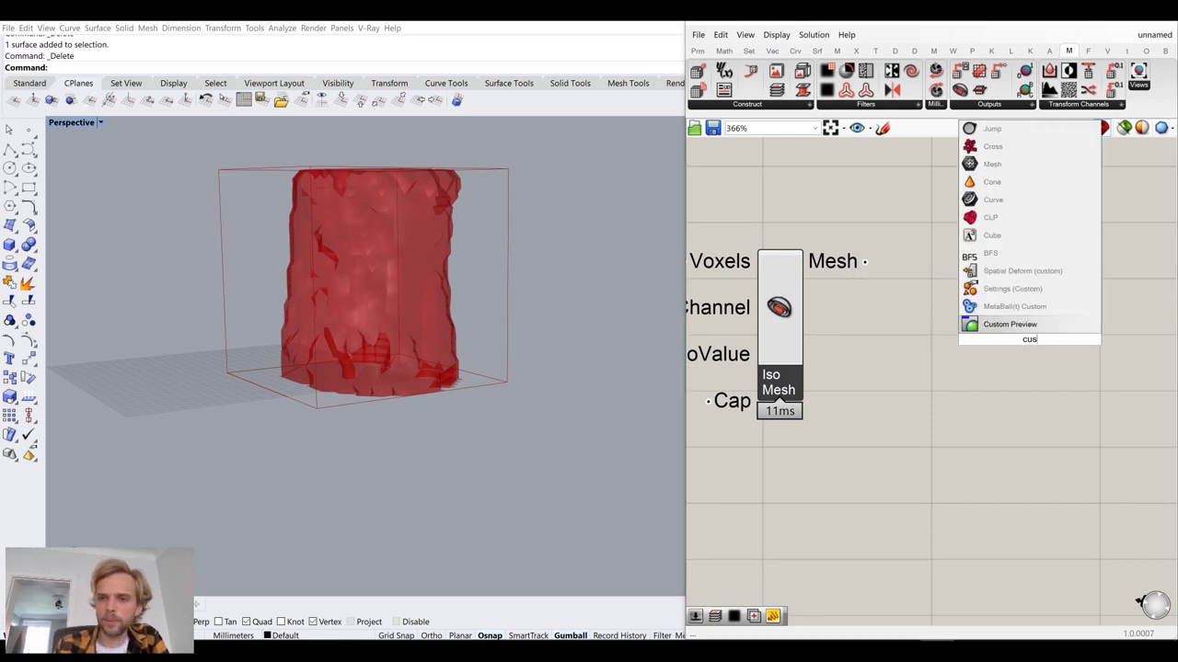
pyautogui.click(1016, 324)
pyautogui.moveTo(869, 262); pyautogui.dragTo(1061, 278)
# - Add a Colour Swatch component and connect it to the material input of the Custom Preview
pyautogui.doubleClick(960, 387)
pyautogui.write('swa')
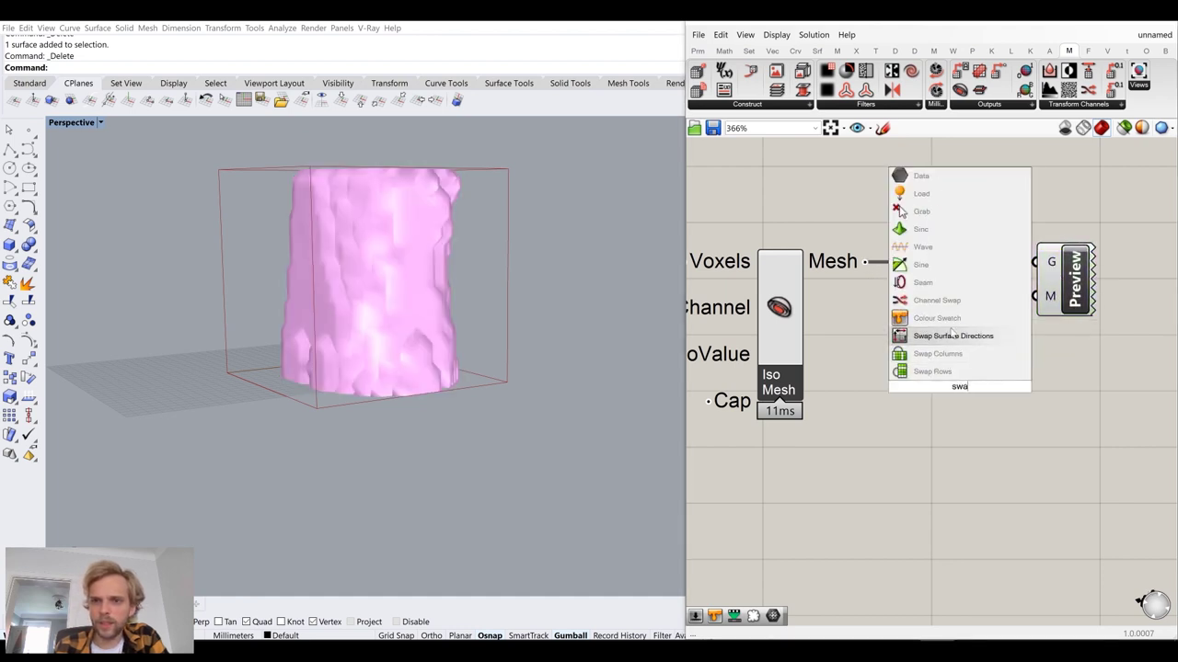
pyautogui.click(957, 320)
pyautogui.moveTo(1010, 386); pyautogui.dragTo(989, 326)
# - Set the swatch colour to a light grey
pyautogui.click(989, 326)
pyautogui.moveTo(1091, 421); pyautogui.dragTo(1102, 384)
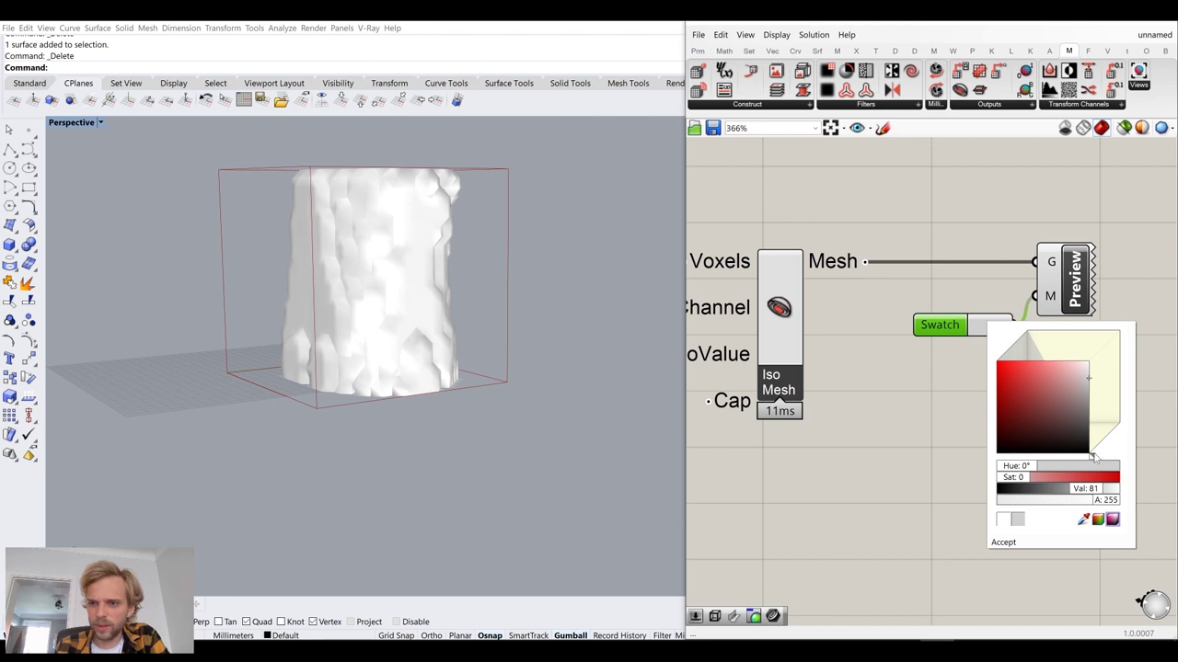
pyautogui.moveTo(1093, 455); pyautogui.dragTo(1098, 450)
pyautogui.moveTo(1084, 374)
pyautogui.mouseDown()
pyautogui.moveTo(1073, 366)
pyautogui.moveTo(1079, 373)
pyautogui.mouseUp()
pyautogui.moveTo(1097, 450)
pyautogui.mouseDown()
pyautogui.moveTo(1145, 439)
pyautogui.moveTo(1091, 456)
pyautogui.mouseUp()
pyautogui.moveTo(1087, 384); pyautogui.dragTo(1124, 401)
pyautogui.click(874, 315)
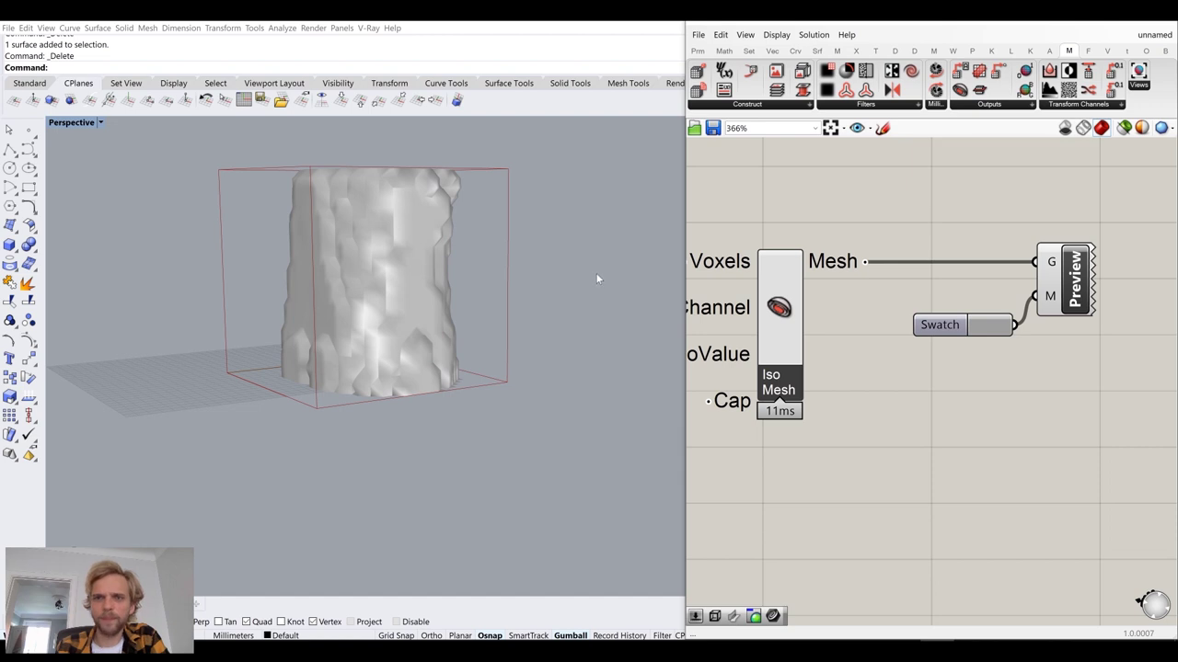
# - Turn off the default preview of the Iso Mesh component and look over the grey mesh
pyautogui.click(787, 290)
pyautogui.middleClick(784, 288)
pyautogui.click(826, 250)
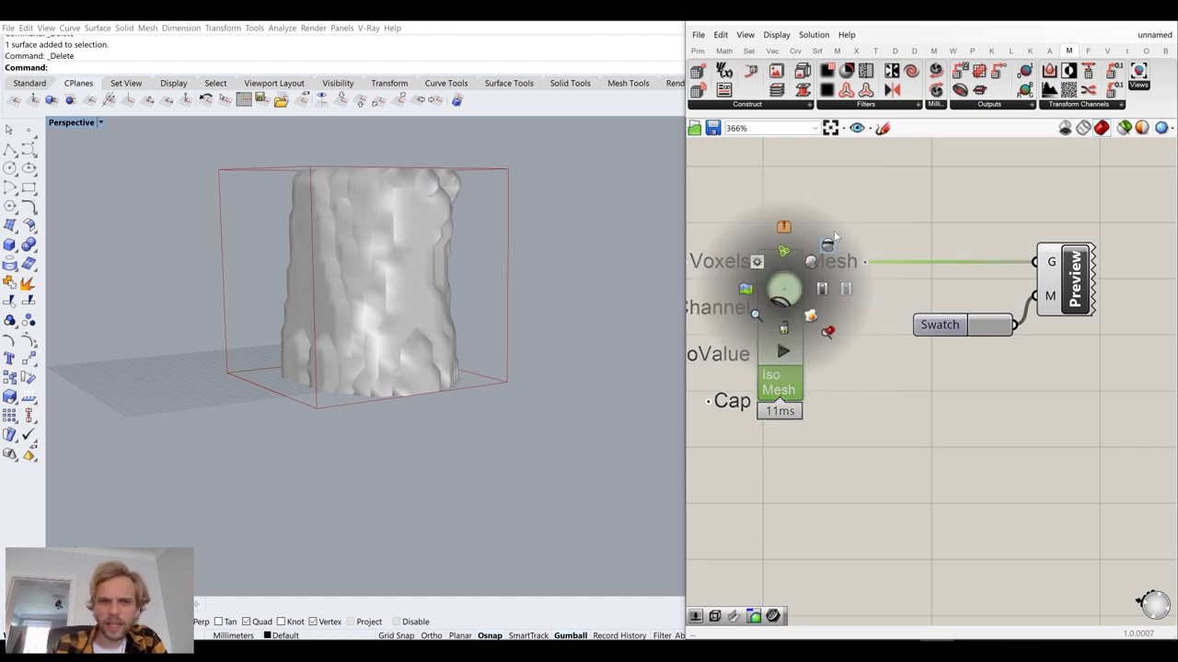
pyautogui.click(837, 210)
pyautogui.scroll(8, 410, 263)
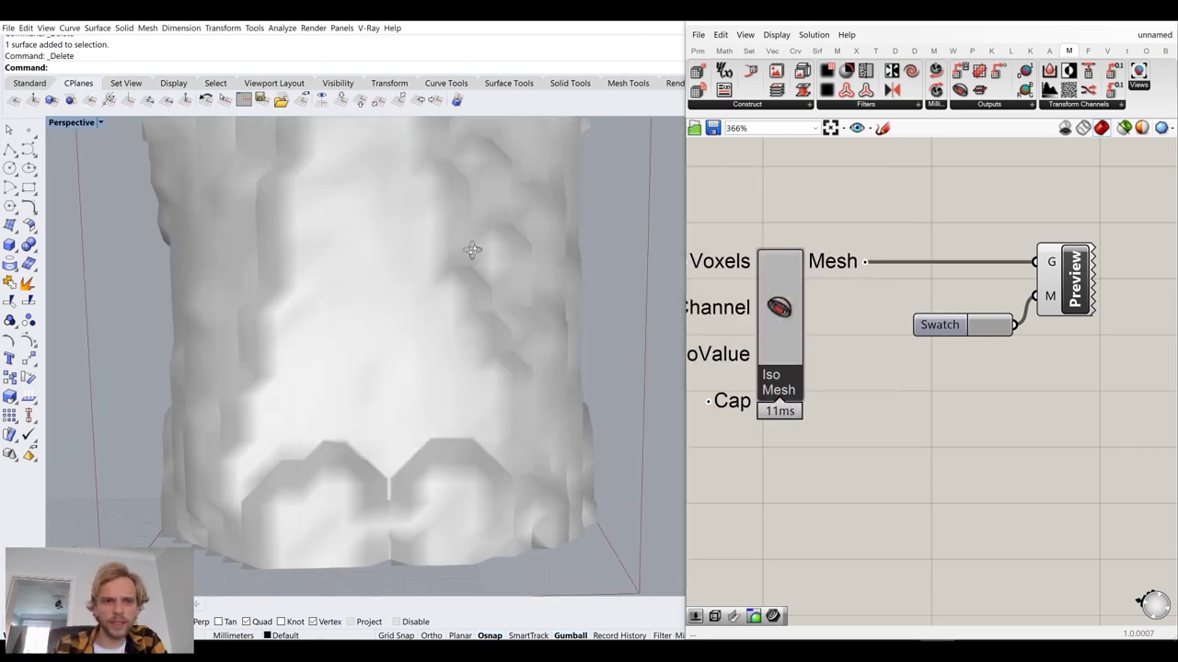
pyautogui.scroll(-5, 455, 260)
pyautogui.moveTo(437, 267); pyautogui.dragTo(455, 352, button='right')
pyautogui.scroll(-6, 933, 294)
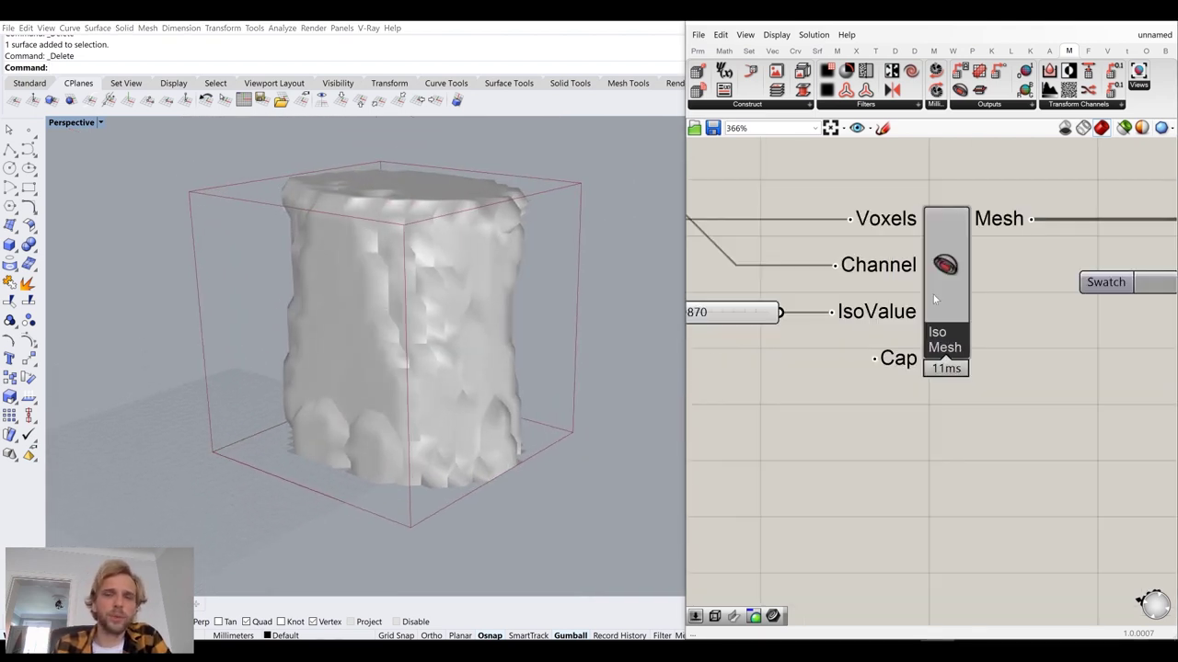
# - Set the Resolution slider feeding the Create Voxels component to 48
pyautogui.moveTo(846, 316); pyautogui.dragTo(1005, 337, button='right')
pyautogui.rightClick(964, 306)
pyautogui.click(846, 197)
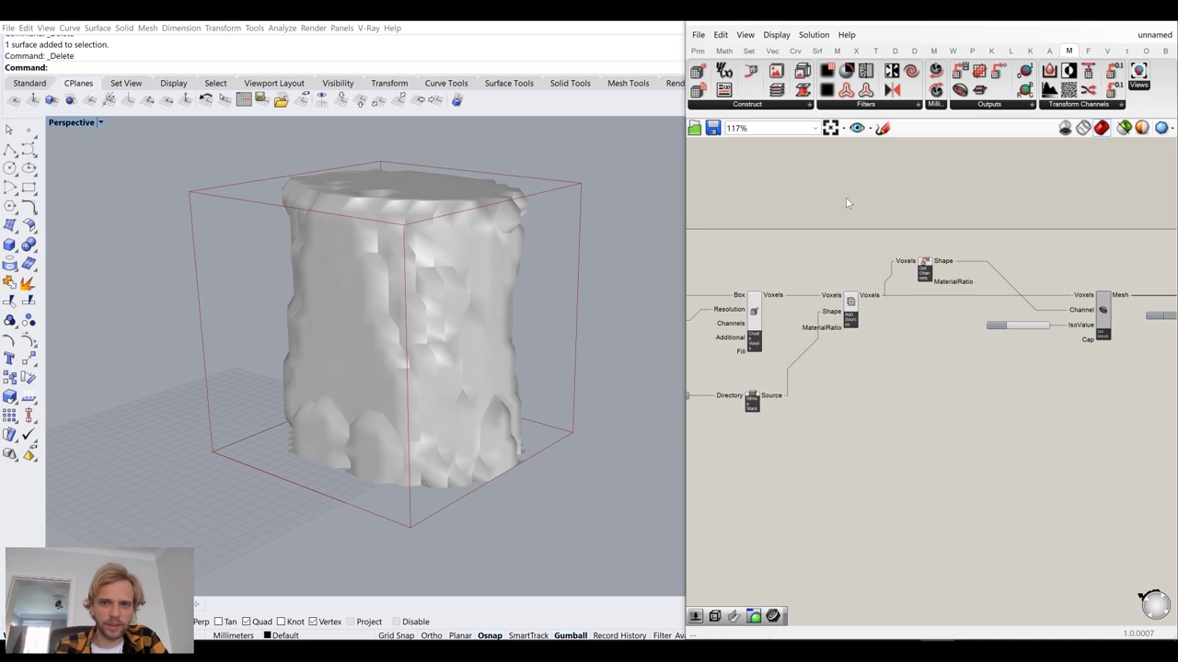
pyautogui.moveTo(785, 281); pyautogui.dragTo(1011, 295, button='right')
pyautogui.scroll(8, 870, 334)
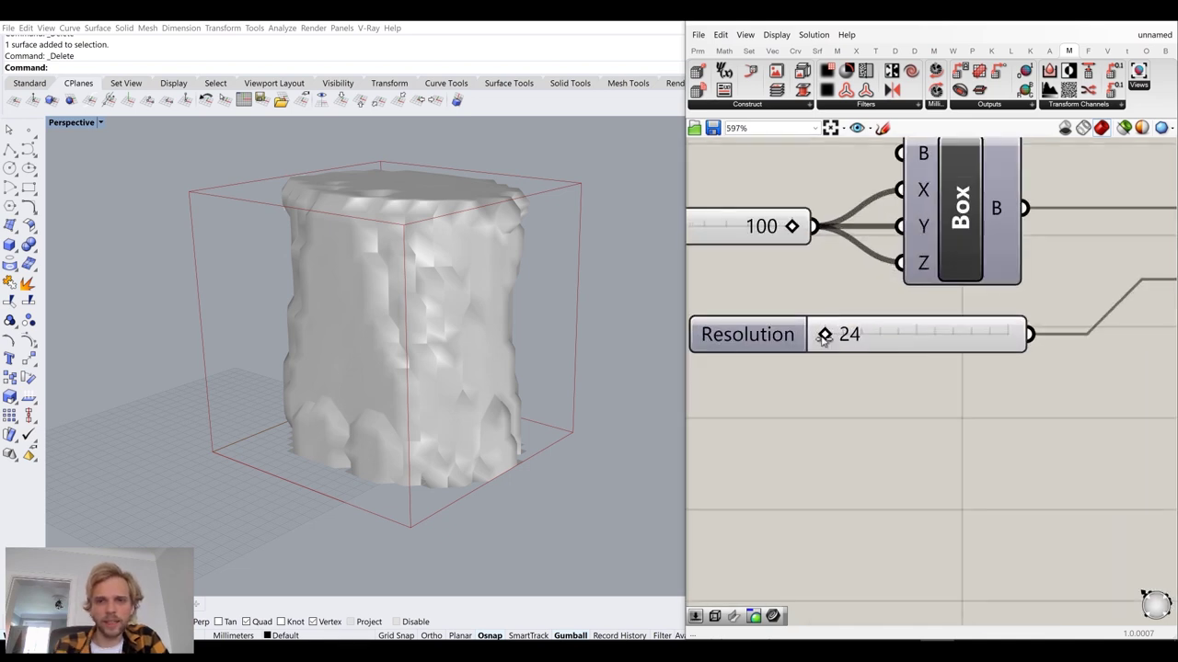
pyautogui.doubleClick(865, 345)
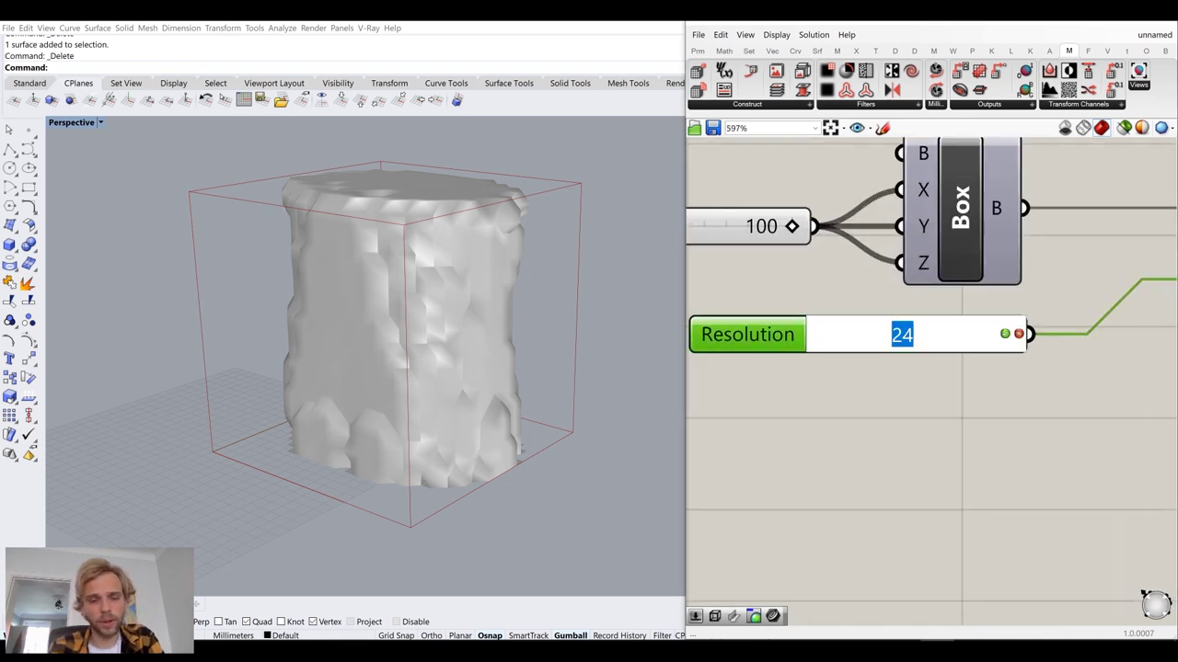
pyautogui.write('48')
pyautogui.press('Return')
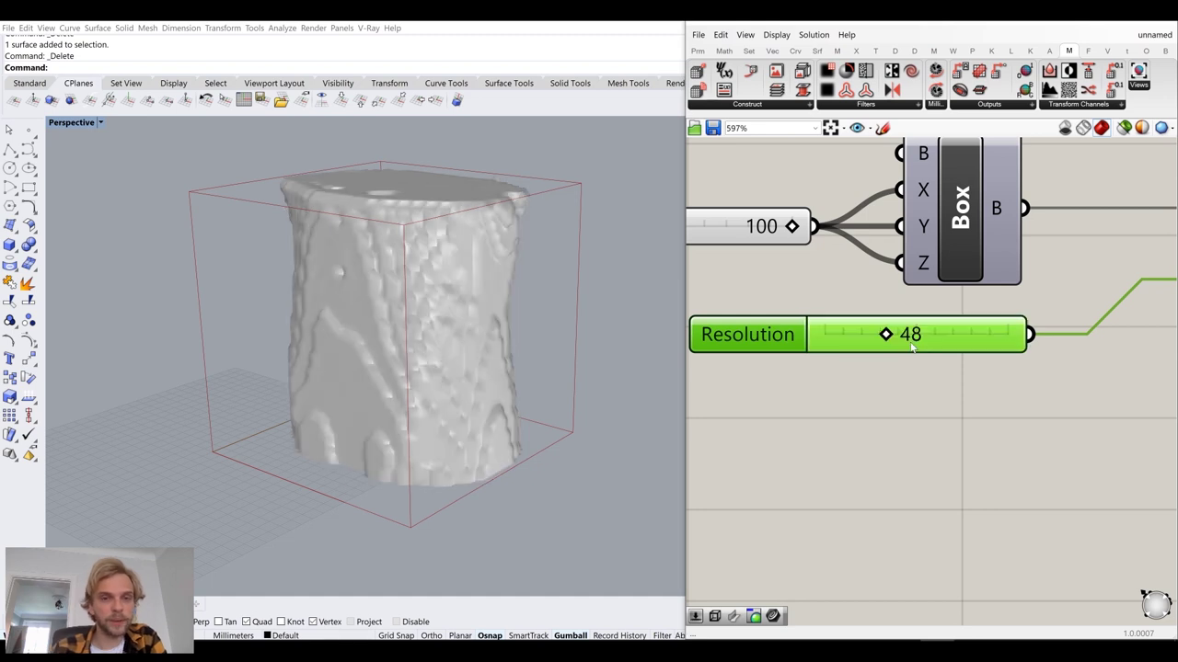
# - Check the mesh from another side and raise the Resolution slider to 96
pyautogui.moveTo(533, 377); pyautogui.dragTo(618, 329, button='right')
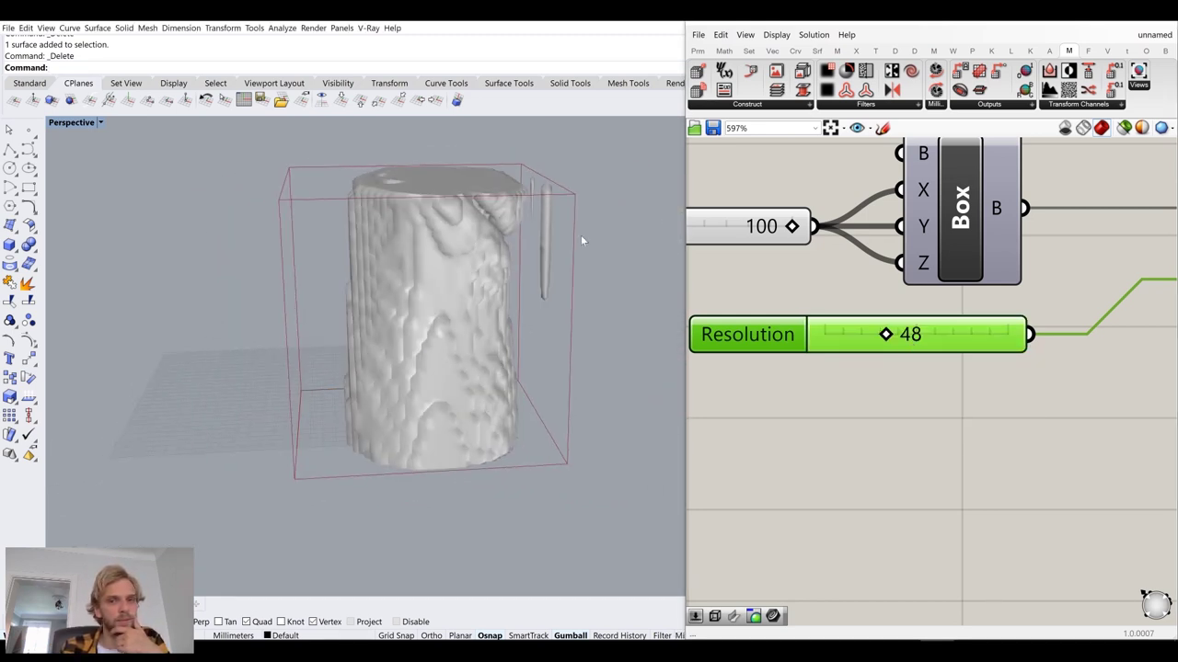
pyautogui.scroll(8, 550, 205)
pyautogui.scroll(-5, 557, 290)
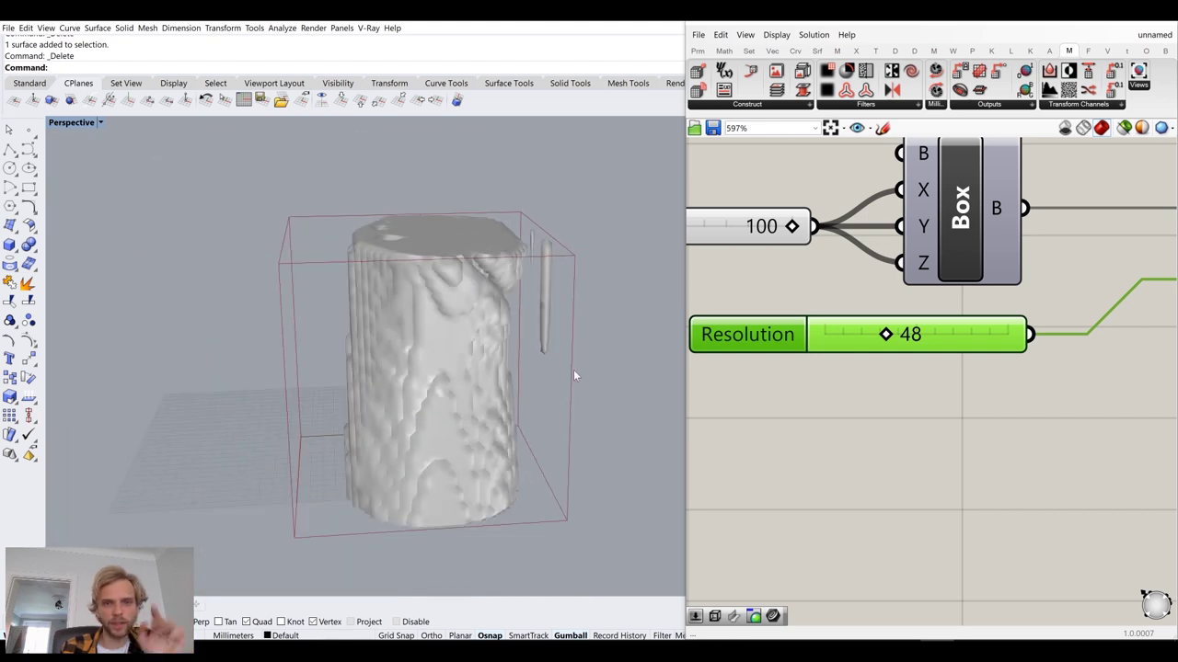
pyautogui.doubleClick(931, 336)
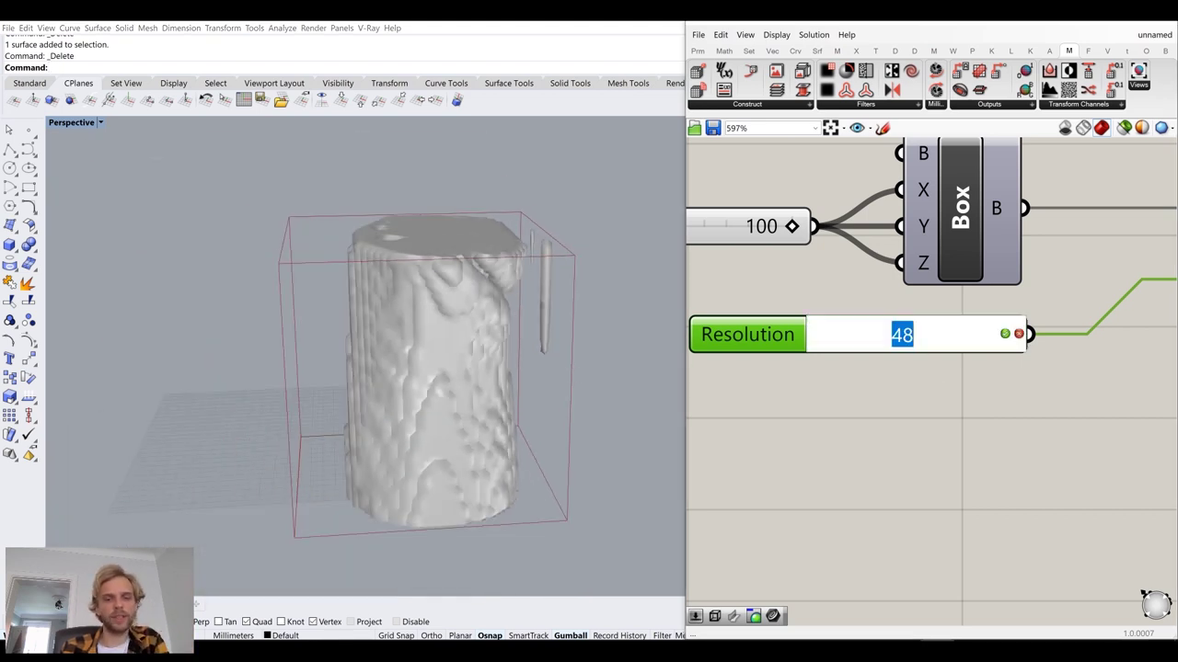
pyautogui.write('96')
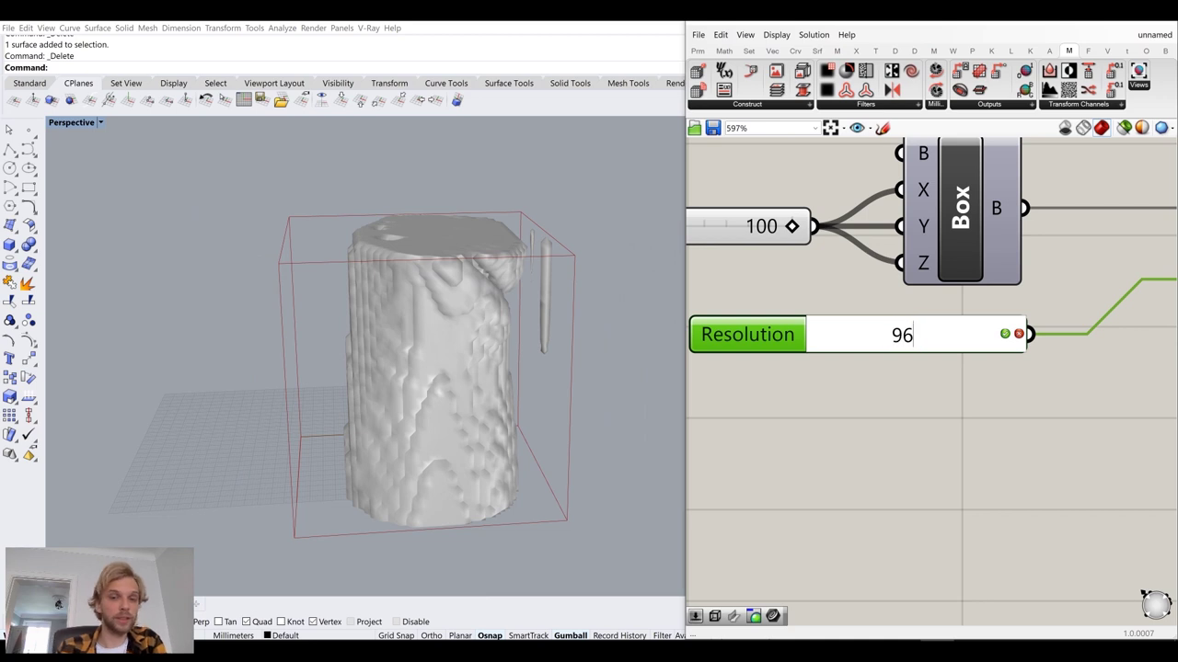
pyautogui.press('Return')
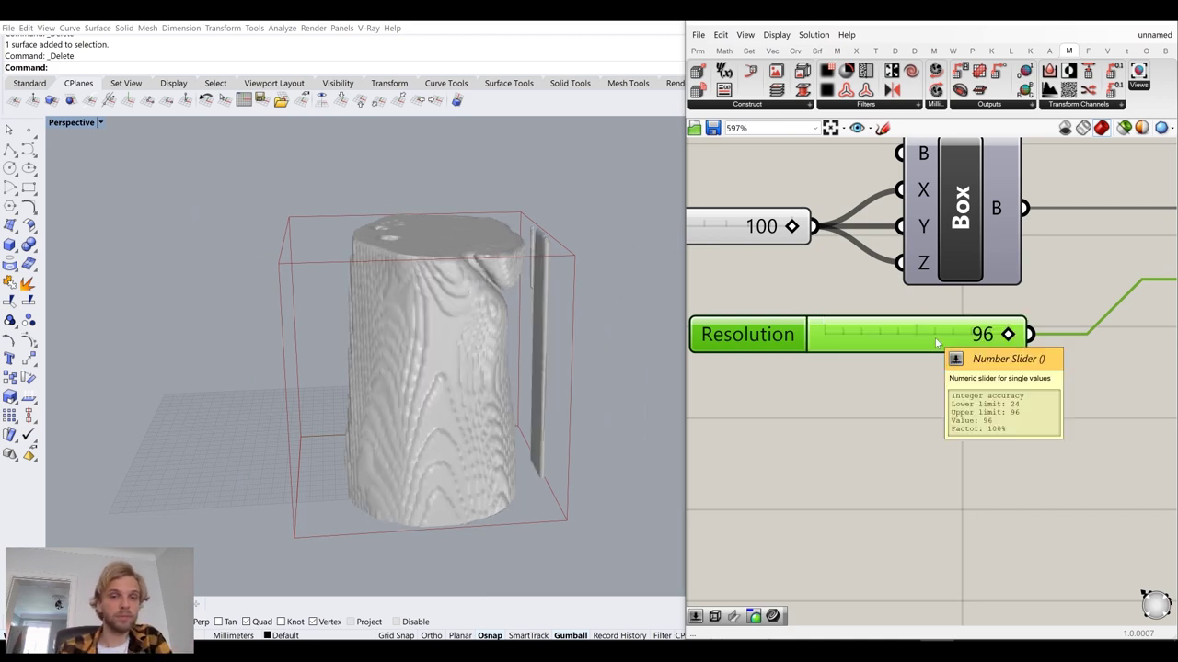
# - Examine the surface detail of the mesh up close and from several sides
pyautogui.scroll(8, 388, 496)
pyautogui.moveTo(388, 501); pyautogui.dragTo(242, 416, button='right')
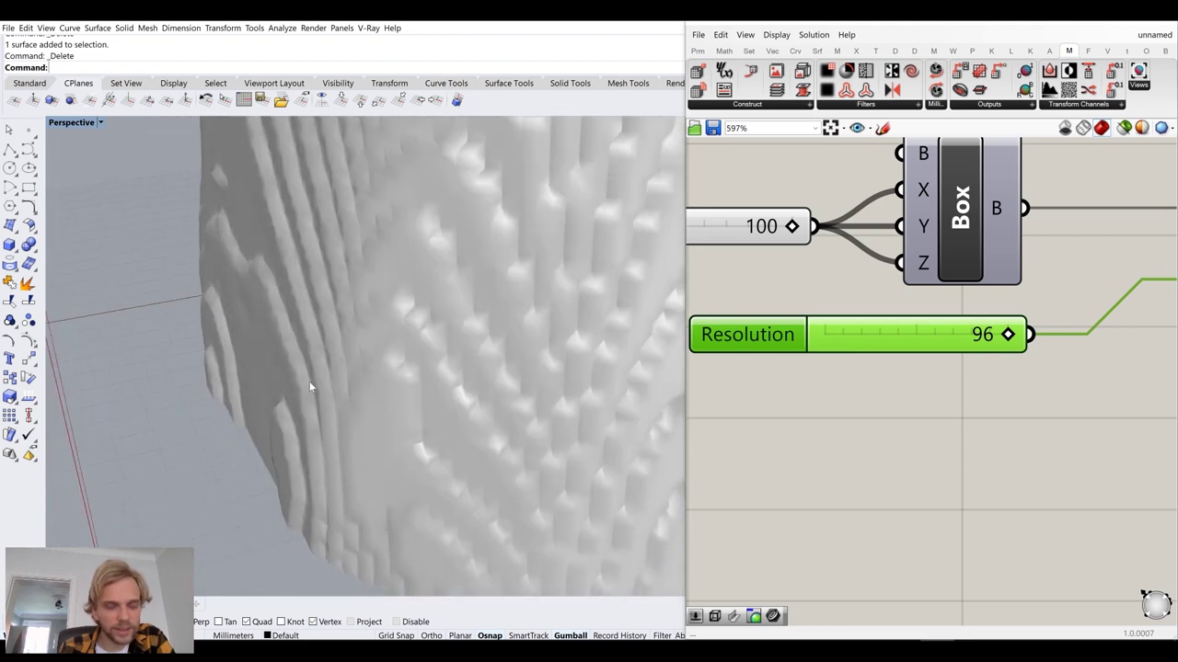
pyautogui.scroll(-8, 310, 382)
pyautogui.moveTo(409, 370); pyautogui.dragTo(420, 431, button='right')
pyautogui.scroll(9, 361, 238)
pyautogui.keyDown('shift'); pyautogui.moveTo(418, 290); pyautogui.dragTo(517, 363, button='right'); pyautogui.keyUp('shift')
pyautogui.scroll(-7, 426, 387)
pyautogui.moveTo(919, 423); pyautogui.dragTo(869, 399, button='right')
pyautogui.doubleClick(893, 368)
pyautogui.click(855, 406)
pyautogui.scroll(-3, 861, 397)
pyautogui.doubleClick(838, 407)
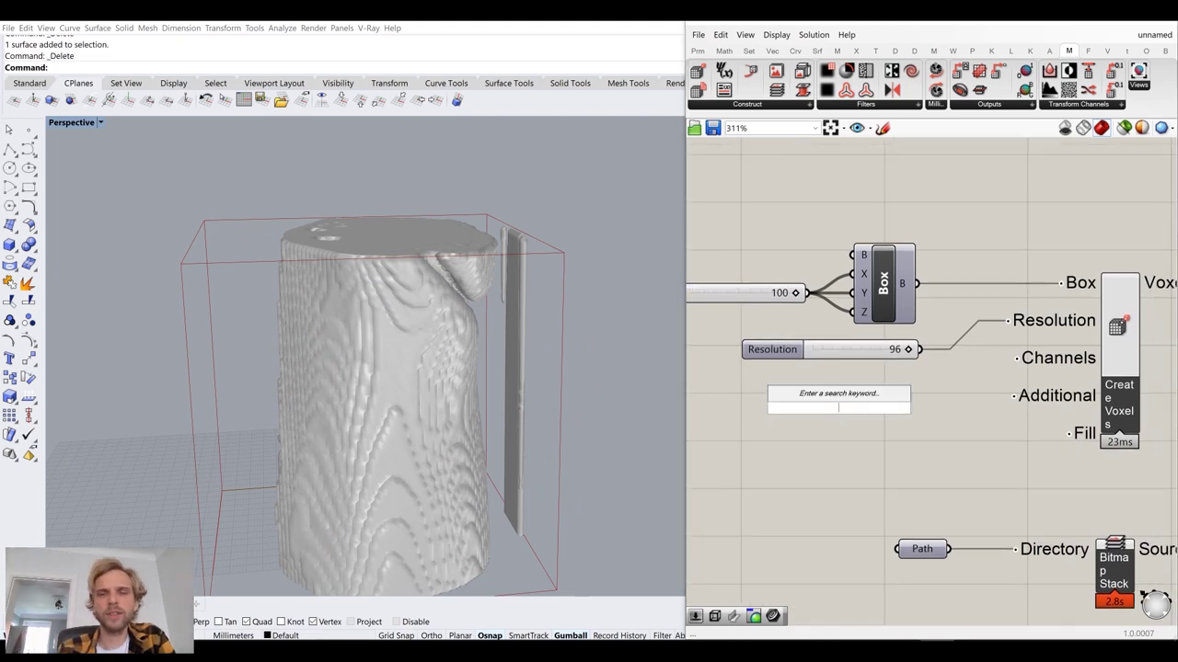
pyautogui.press('Escape')
pyautogui.press('super')
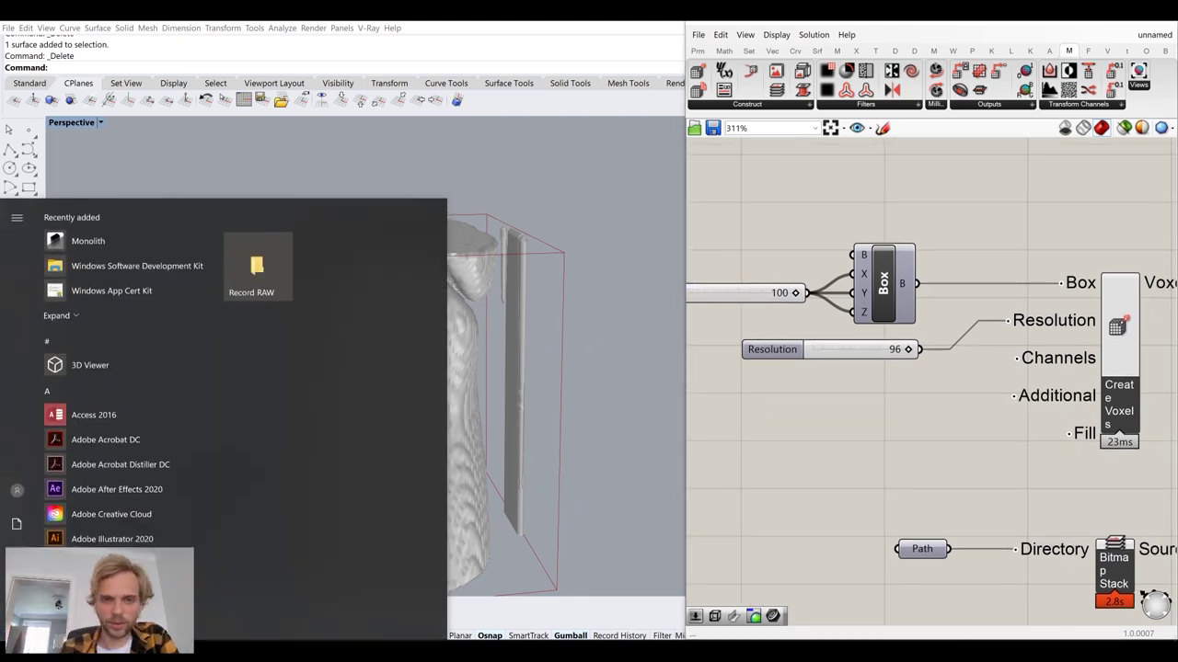
pyautogui.click(813, 405)
# - Add a new number slider with value 128 and connect it to the Resolution input of Create Voxels
pyautogui.moveTo(772, 349); pyautogui.dragTo(756, 336)
pyautogui.click(782, 402)
pyautogui.doubleClick(781, 402)
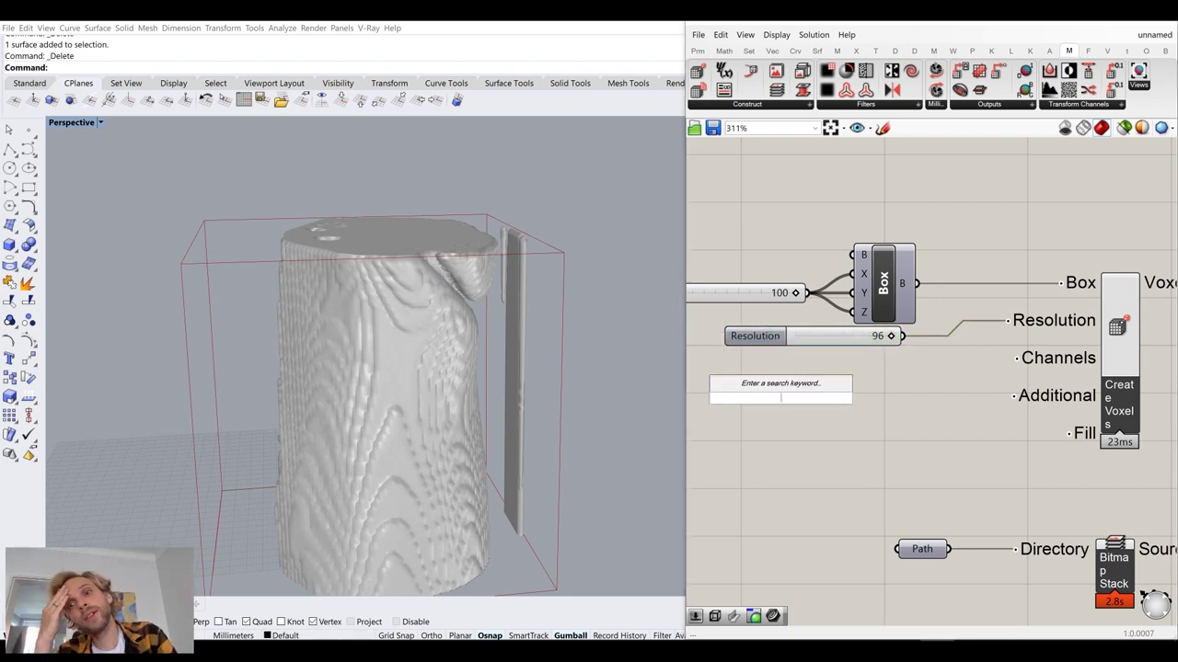
pyautogui.write('128')
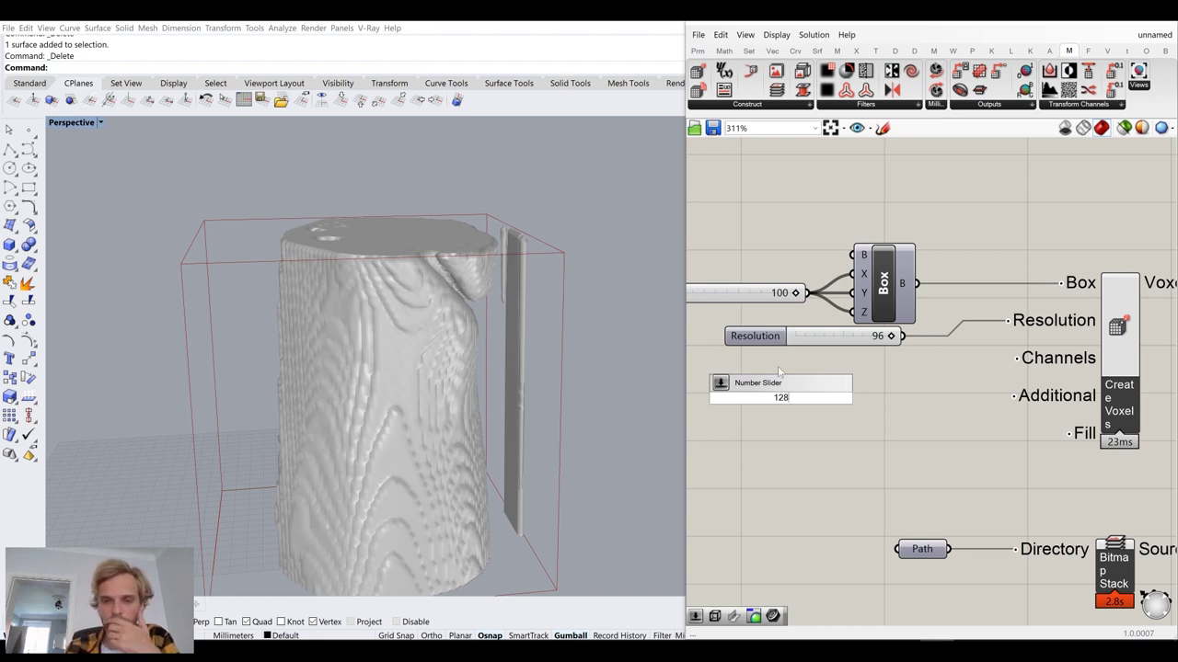
pyautogui.press('Return')
pyautogui.moveTo(858, 398); pyautogui.dragTo(998, 346)
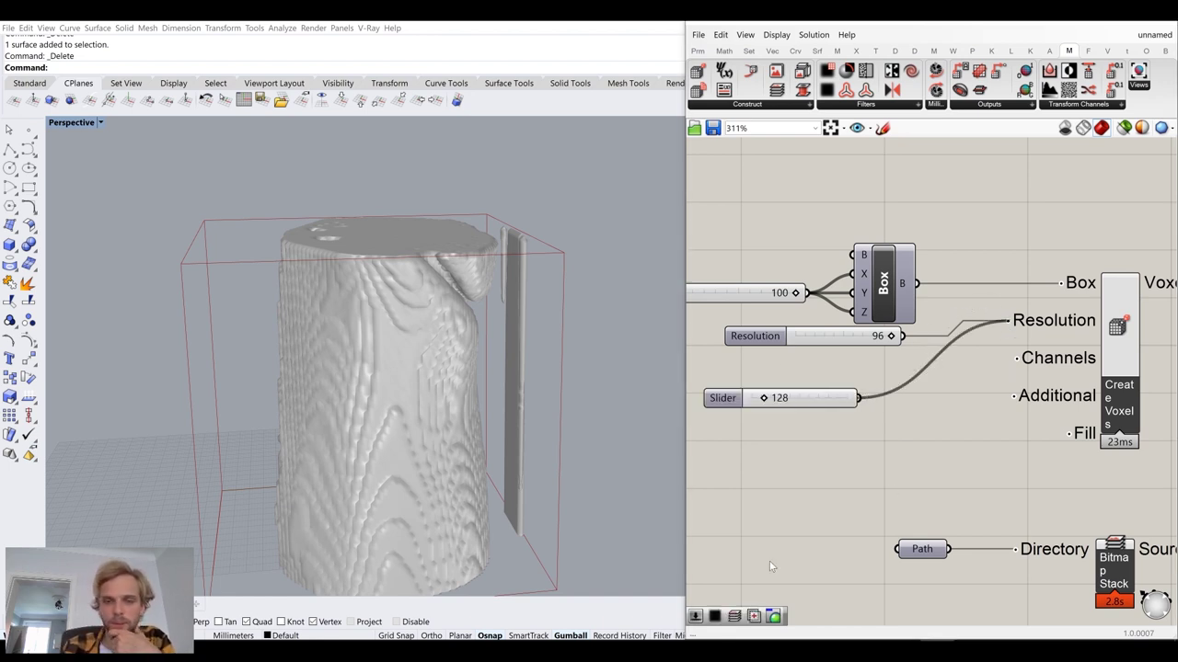
# - Add another number slider with value 156 and connect it to the Resolution input of Create Voxels
pyautogui.moveTo(418, 375); pyautogui.dragTo(401, 394, button='right')
pyautogui.moveTo(860, 406); pyautogui.dragTo(890, 370)
pyautogui.doubleClick(874, 391)
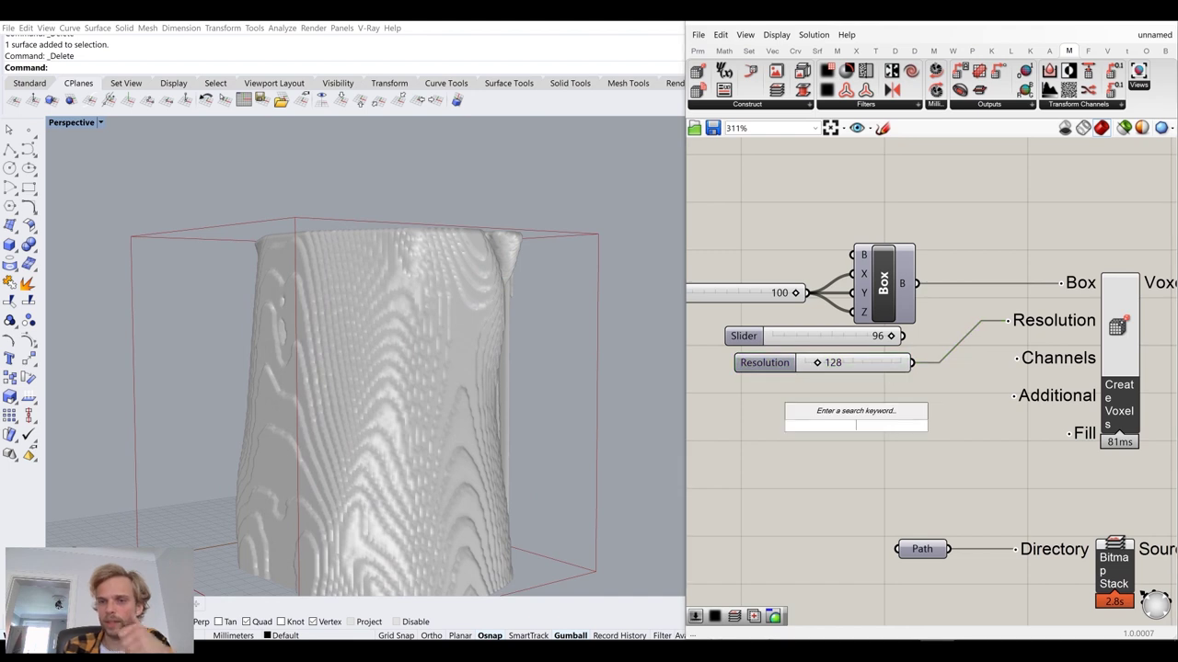
pyautogui.write('156')
pyautogui.press('Return')
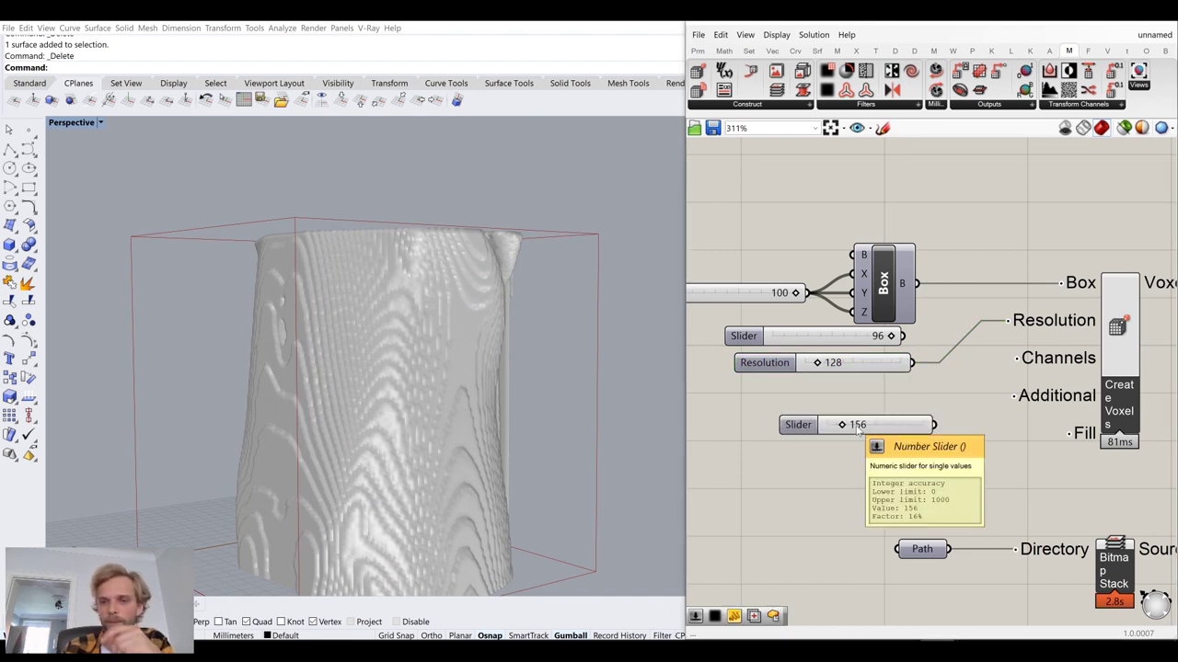
pyautogui.moveTo(935, 425); pyautogui.dragTo(1002, 322)
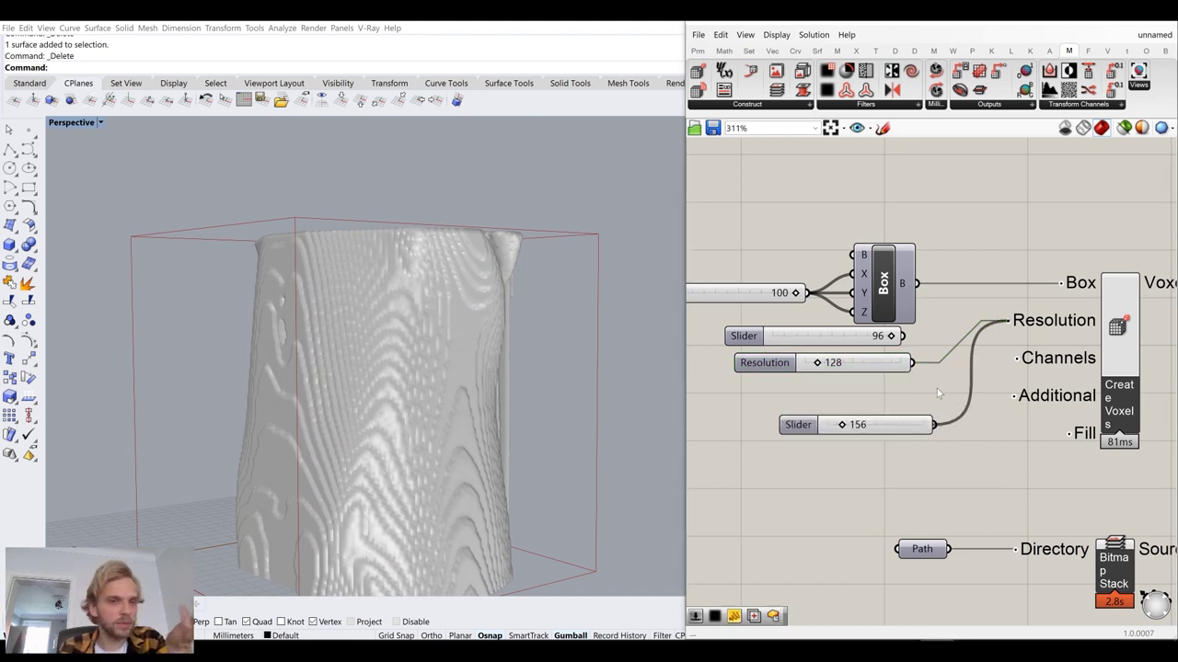
# - Delete the replaced 128 and 96 sliders and place the 156 Resolution slider just below the Box component
pyautogui.moveTo(883, 432); pyautogui.dragTo(882, 420)
pyautogui.click(851, 359)
pyautogui.press('Delete')
pyautogui.click(848, 337)
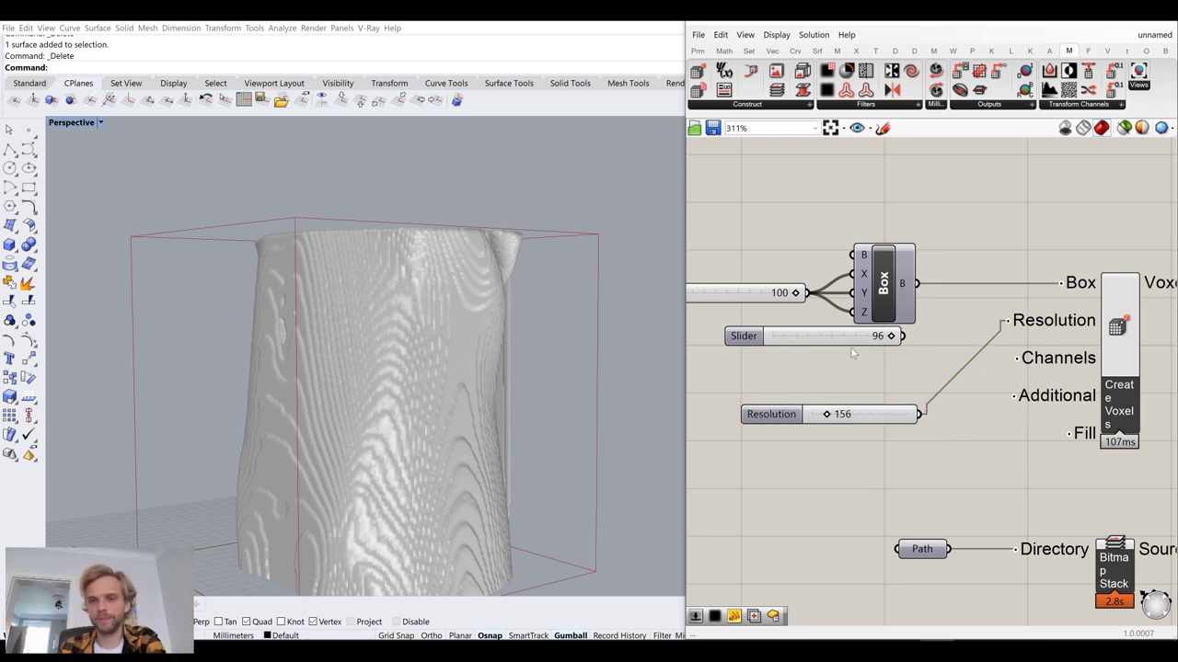
pyautogui.press('Delete')
pyautogui.moveTo(339, 377); pyautogui.dragTo(399, 341, button='right')
pyautogui.scroll(5, 422, 336)
pyautogui.moveTo(871, 425); pyautogui.dragTo(878, 372)
pyautogui.moveTo(865, 416); pyautogui.dragTo(858, 361)
pyautogui.click(865, 438)
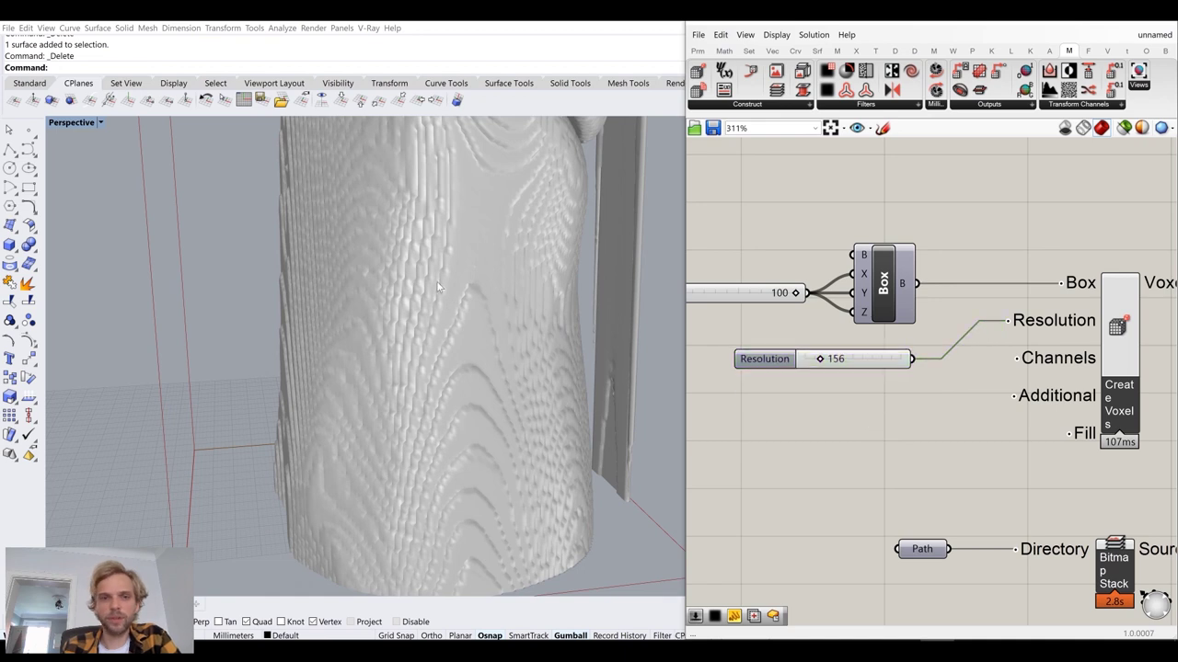
# - Examine the refined mesh from several sides and inspect the IsoValue slider that feeds Iso Mesh
pyautogui.scroll(-10, 441, 288)
pyautogui.moveTo(476, 337); pyautogui.dragTo(598, 342, button='right')
pyautogui.scroll(6, 463, 311)
pyautogui.scroll(-5, 1024, 372)
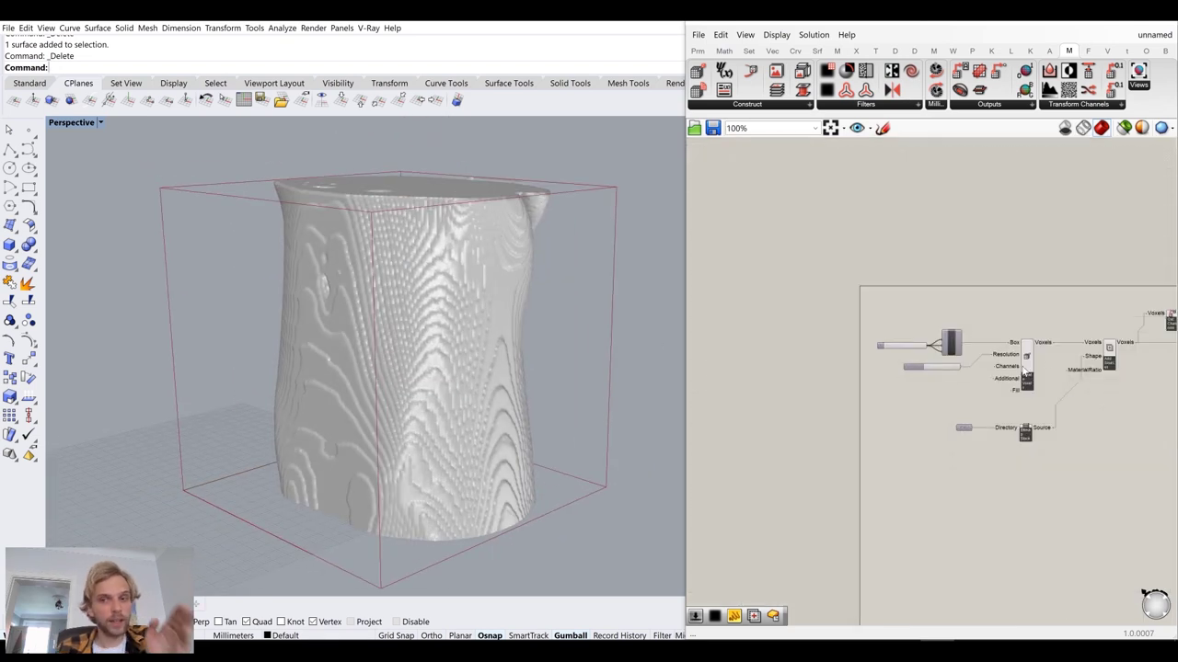
pyautogui.moveTo(1069, 403); pyautogui.dragTo(863, 434, button='right')
pyautogui.moveTo(1029, 391); pyautogui.dragTo(964, 364, button='right')
pyautogui.scroll(4, 1037, 373)
pyautogui.scroll(7, 851, 322)
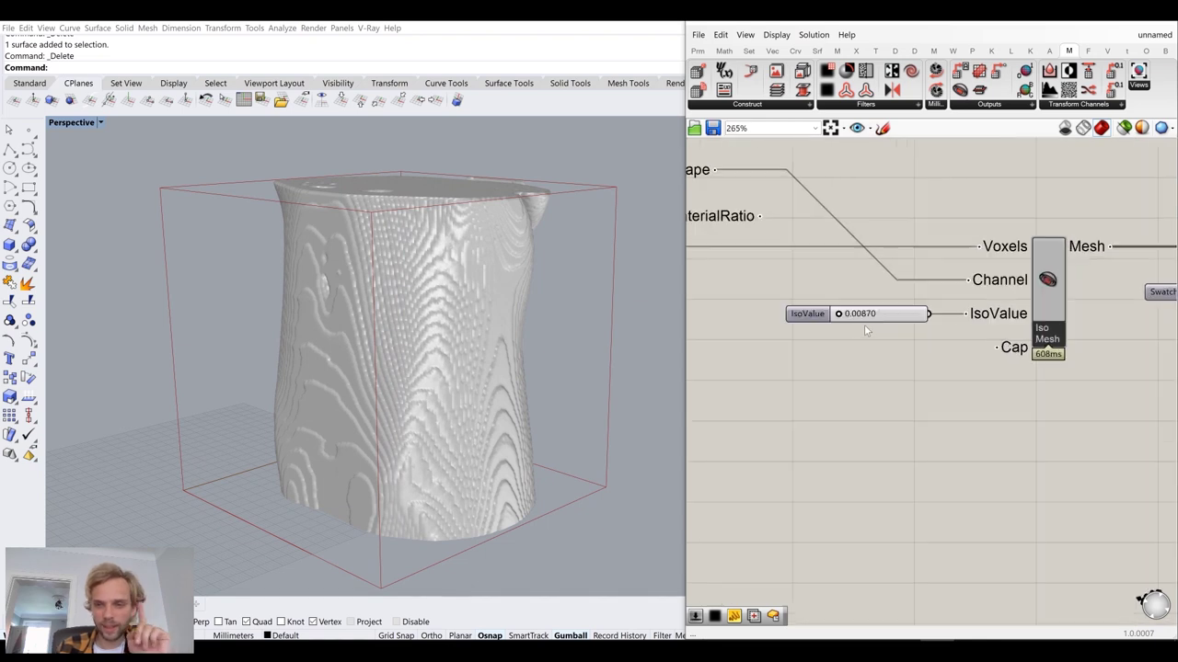
pyautogui.scroll(-2, 862, 344)
pyautogui.scroll(-1, 834, 341)
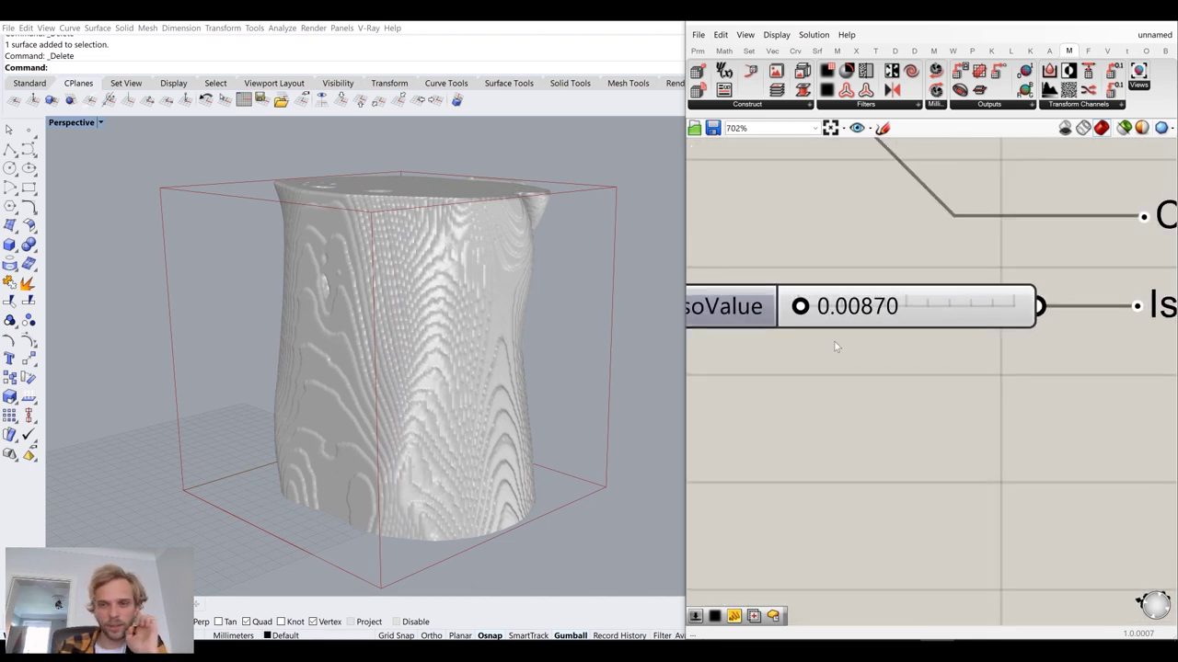
pyautogui.scroll(-2, 911, 334)
pyautogui.moveTo(931, 324); pyautogui.dragTo(924, 324)
pyautogui.scroll(2, 818, 319)
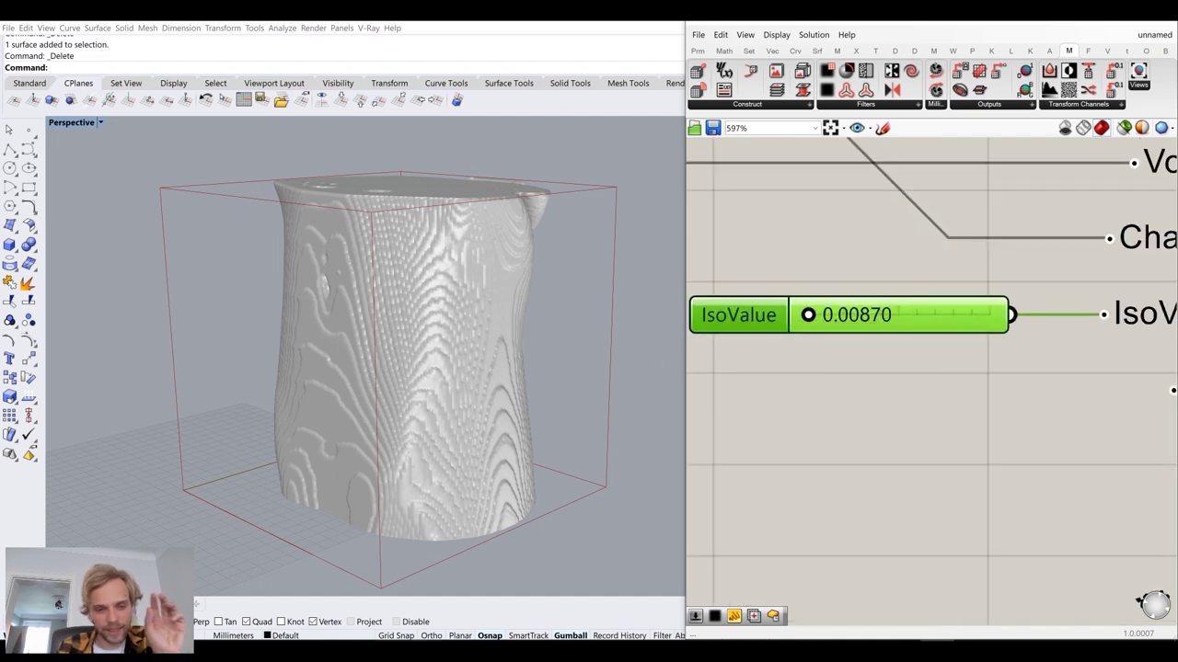
# - Switch to the series-00000 folder in File Explorer, view image-00000 full size, and return to the Grasshopper definition
pyautogui.hotkey('alt', 'Tab')
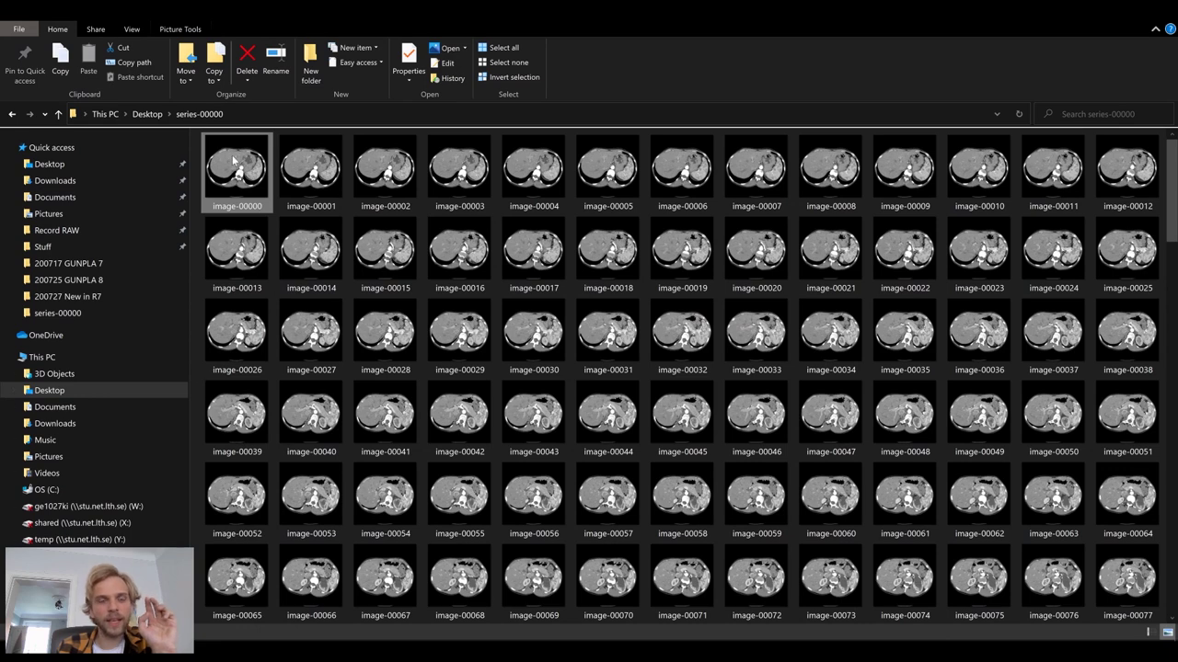
pyautogui.doubleClick(232, 157)
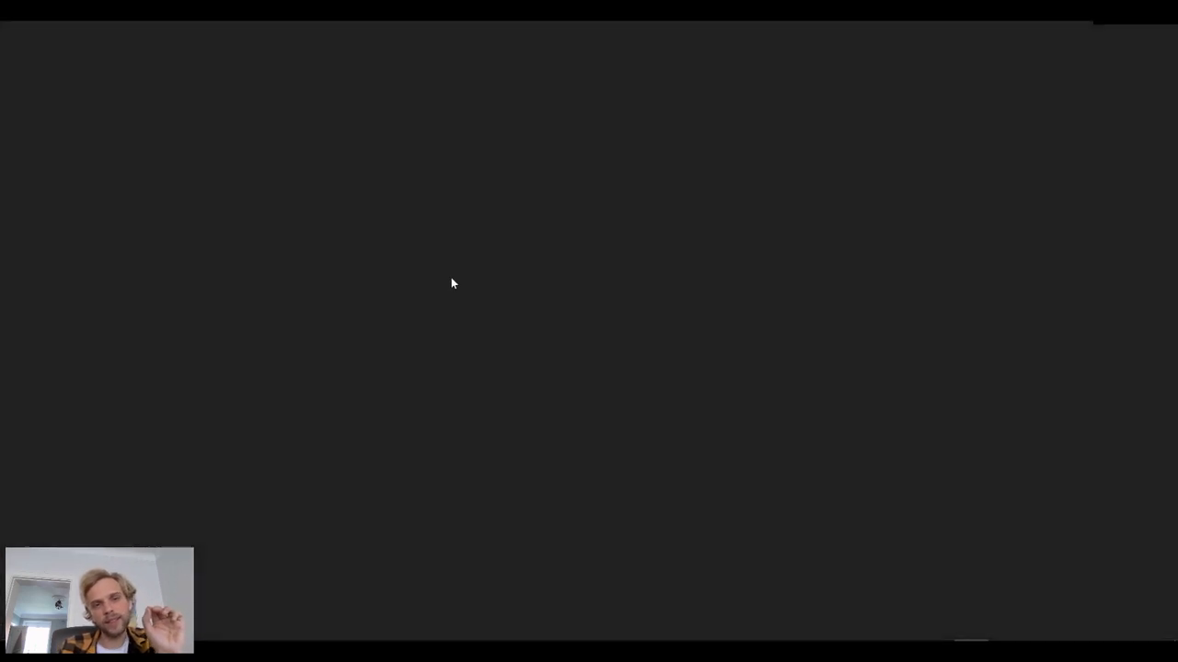
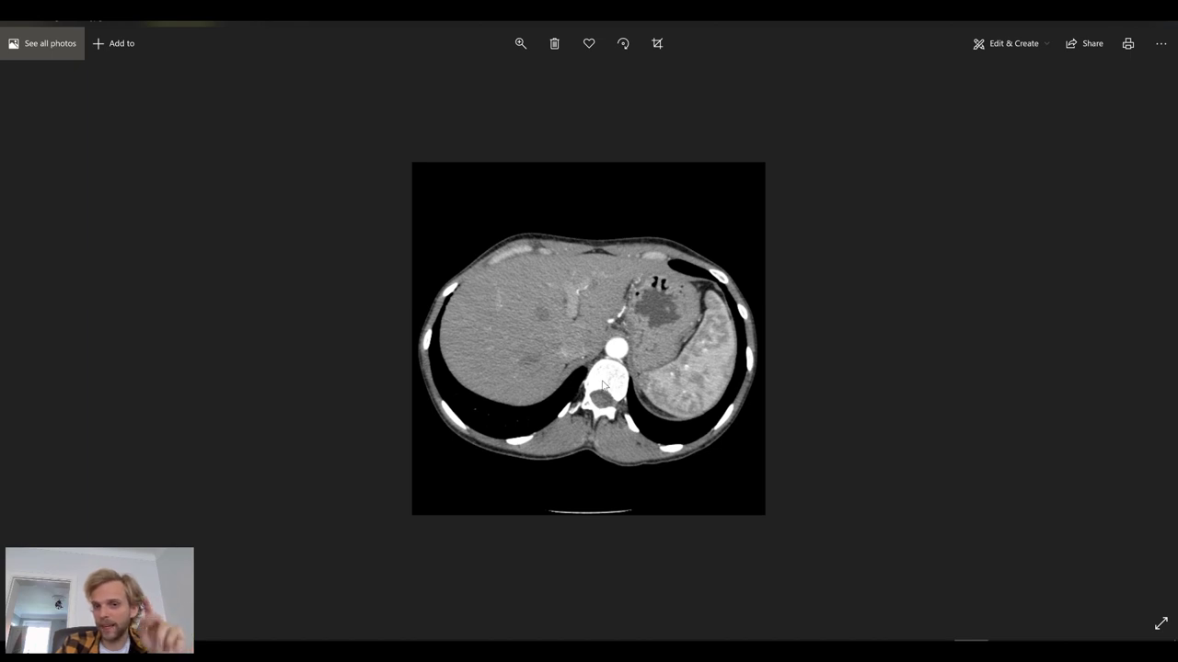
pyautogui.click(1107, 21)
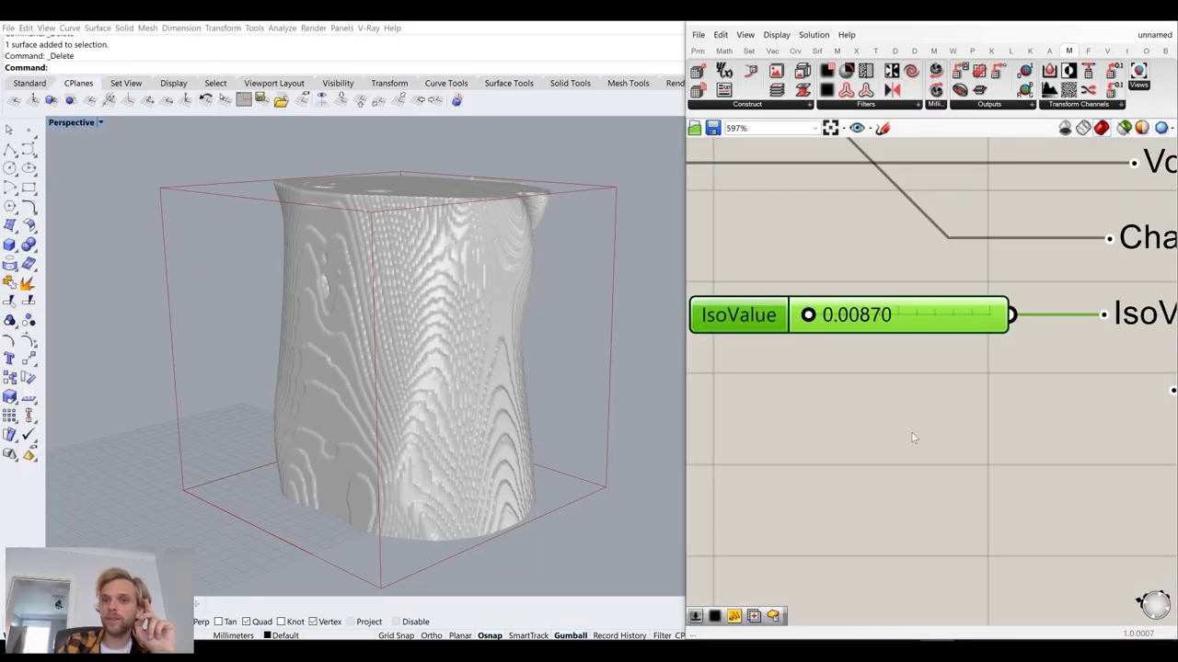
# - Set the IsoValue slider feeding the Iso Mesh component to 0
pyautogui.click(920, 439)
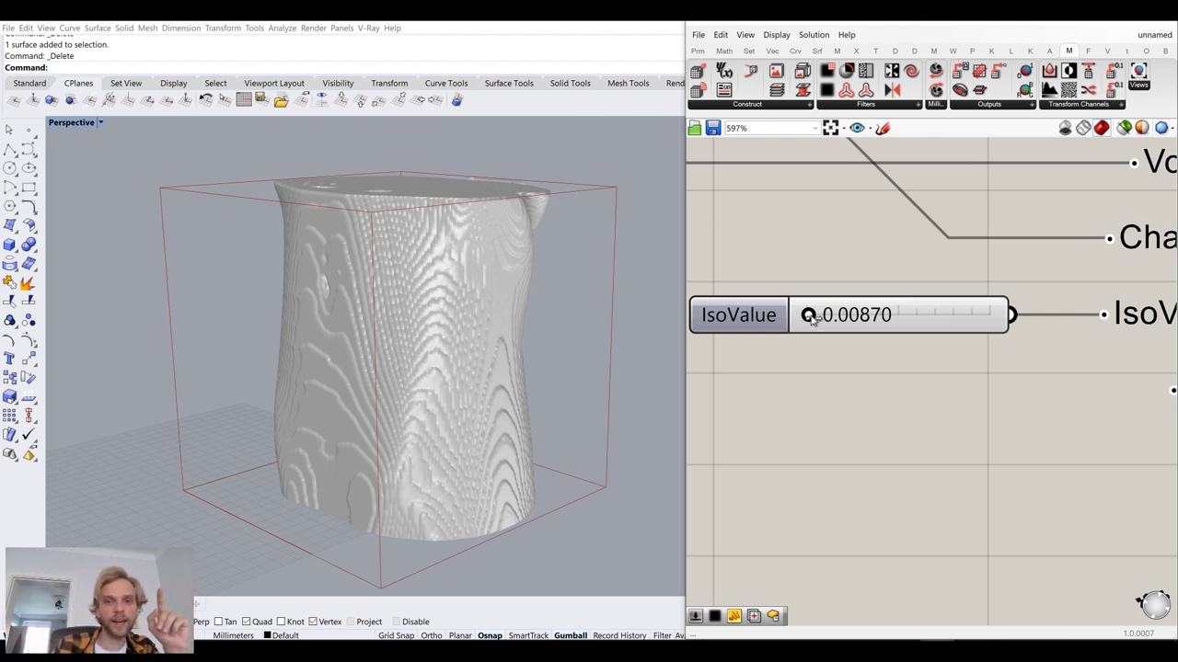
pyautogui.scroll(-1, 883, 315)
pyautogui.scroll(-4, 884, 316)
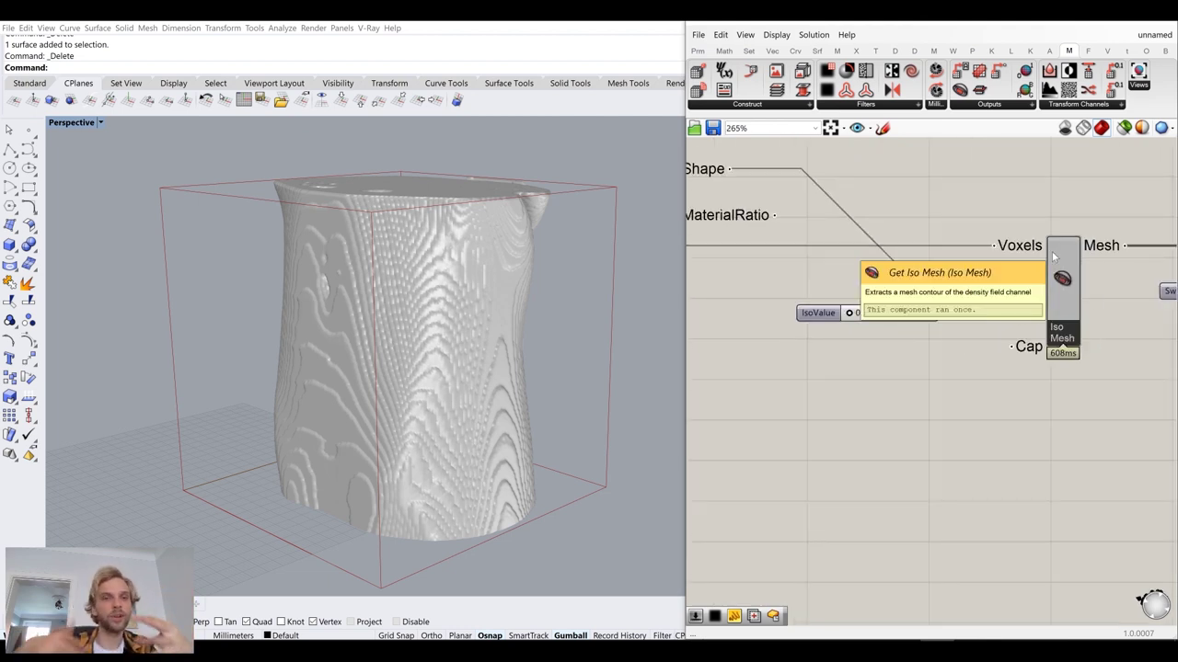
pyautogui.scroll(6, 905, 322)
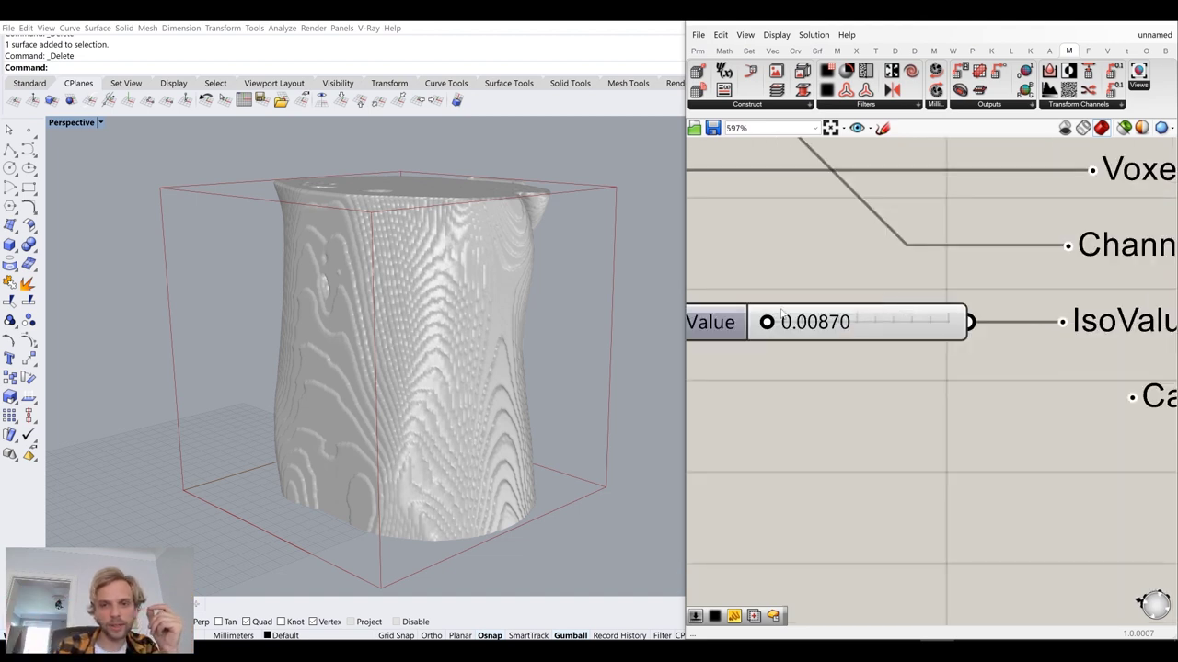
pyautogui.moveTo(762, 329); pyautogui.dragTo(749, 332)
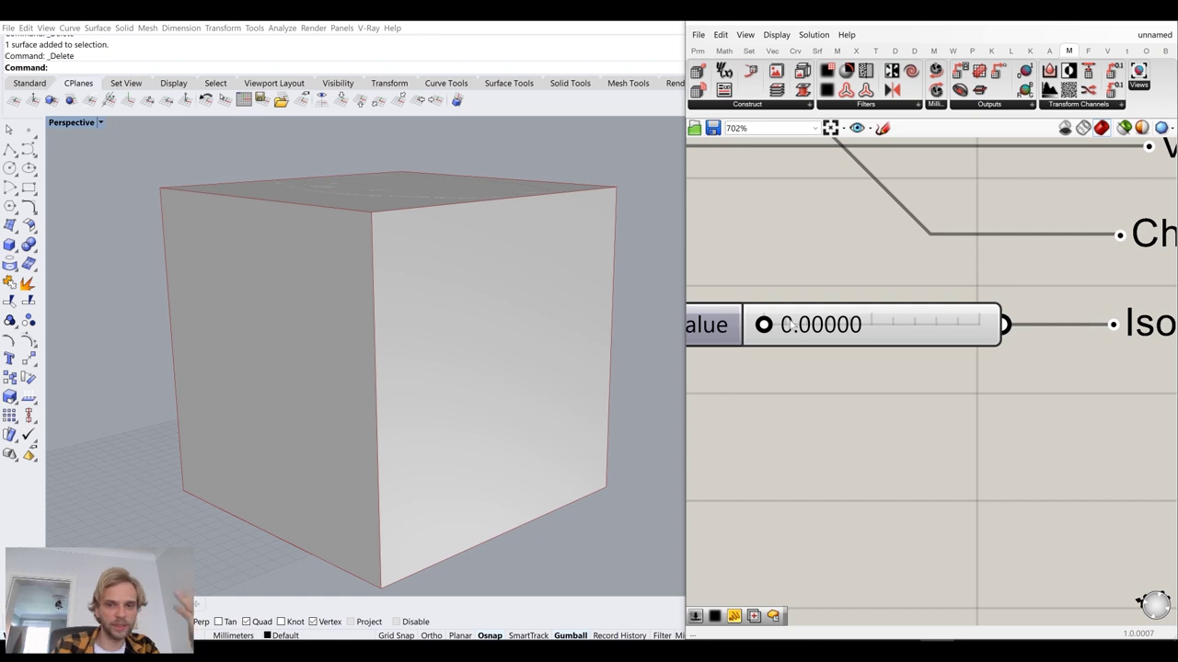
# - Raise the IsoValue slider in stages to about 0.42 and on to about 0.607
pyautogui.moveTo(781, 334); pyautogui.dragTo(862, 329)
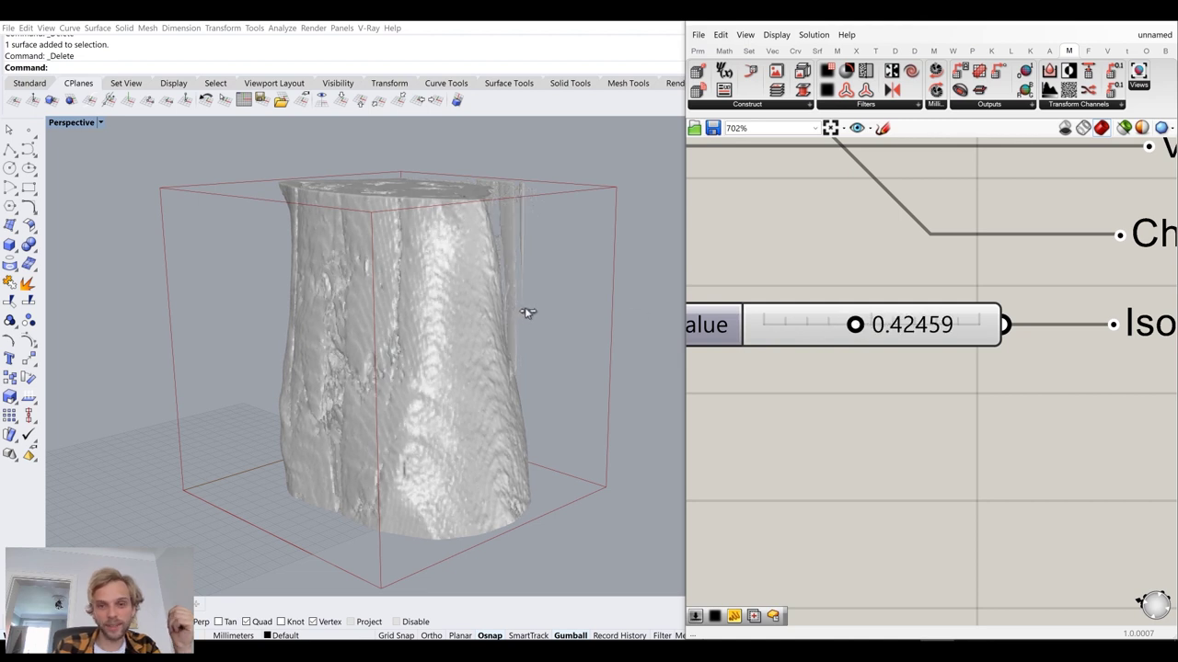
pyautogui.moveTo(552, 310); pyautogui.dragTo(466, 294, button='right')
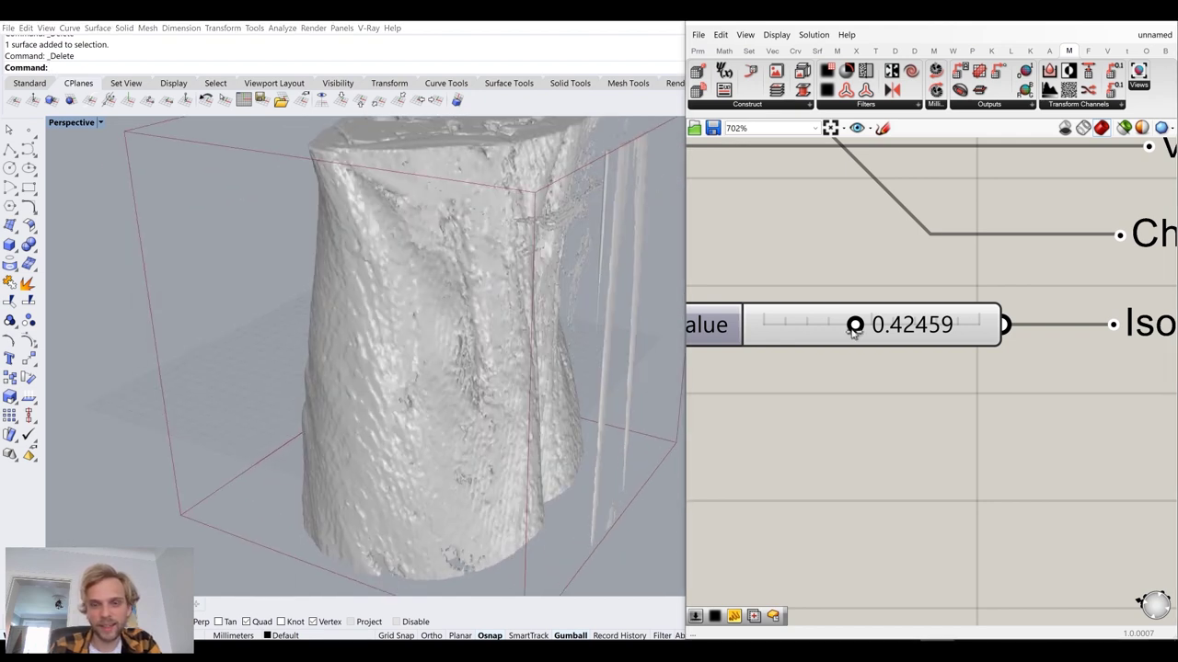
pyautogui.moveTo(879, 333); pyautogui.dragTo(879, 333)
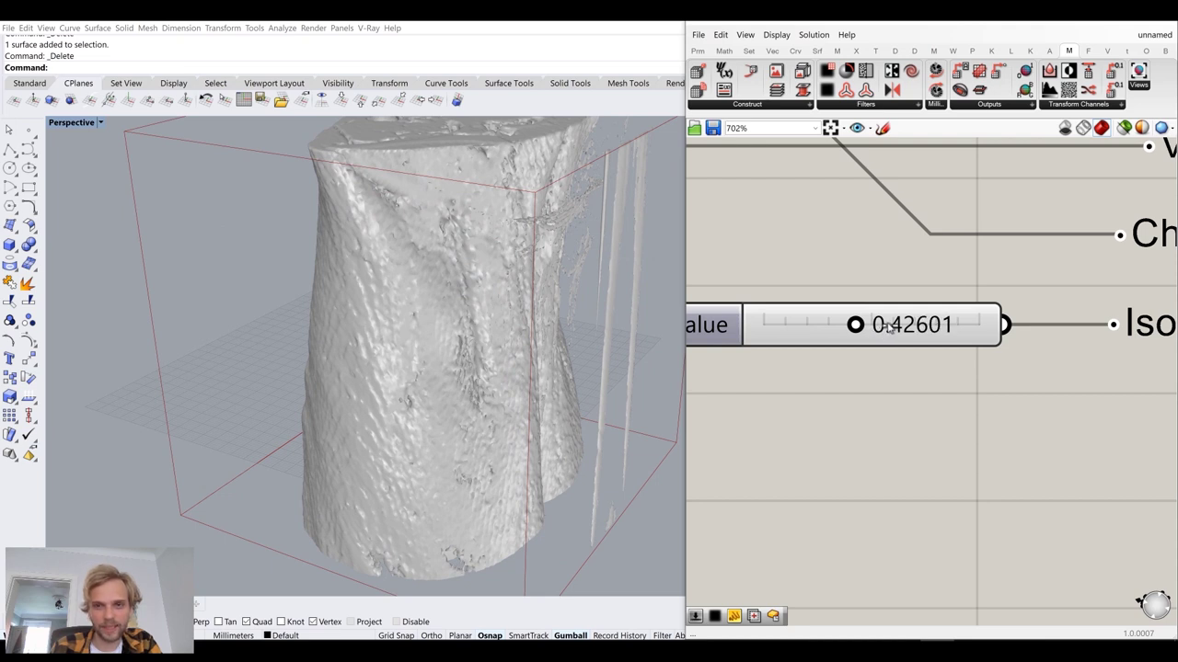
pyautogui.moveTo(881, 333); pyautogui.dragTo(895, 327)
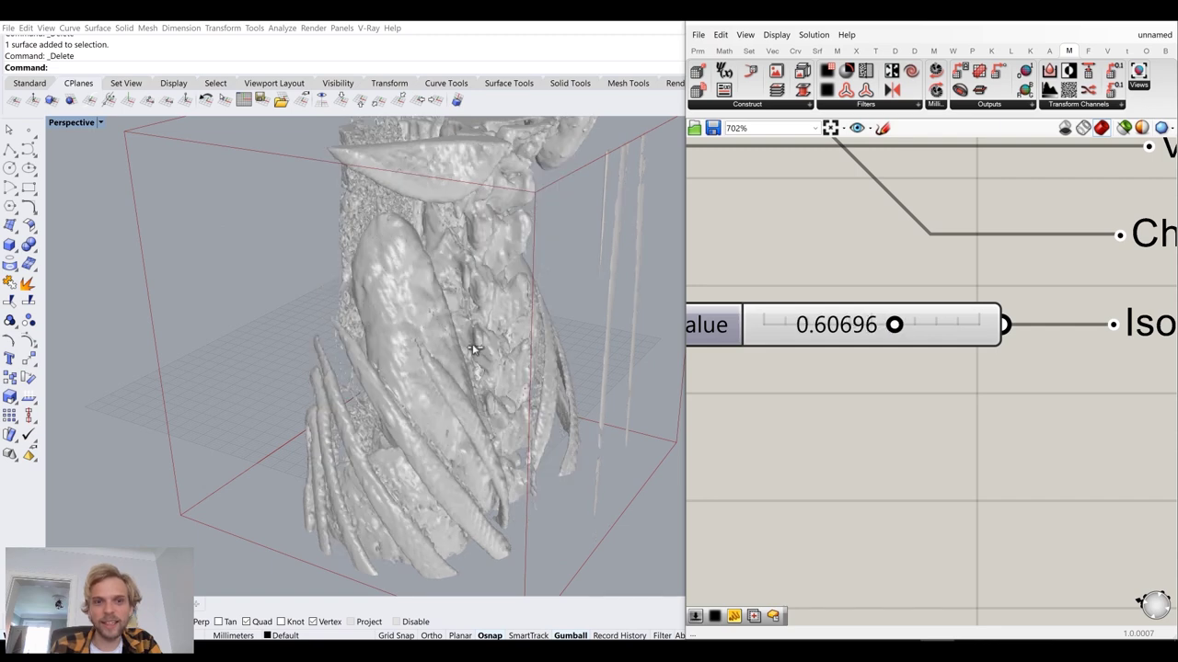
# - Examine the iso mesh up close and from the front and back for internal anatomy and noise
pyautogui.scroll(6, 473, 341)
pyautogui.scroll(-6, 456, 280)
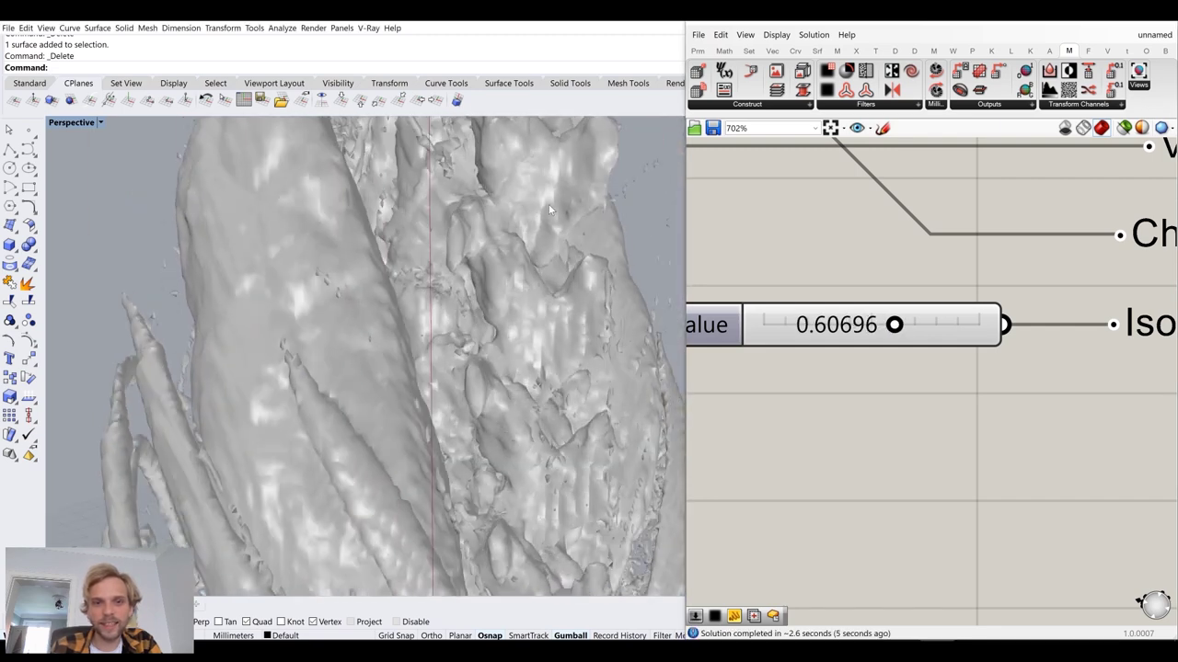
pyautogui.moveTo(478, 334); pyautogui.dragTo(353, 311, button='right')
pyautogui.scroll(-3, 484, 402)
pyautogui.scroll(6, 442, 309)
pyautogui.moveTo(379, 465); pyautogui.dragTo(467, 487, button='right')
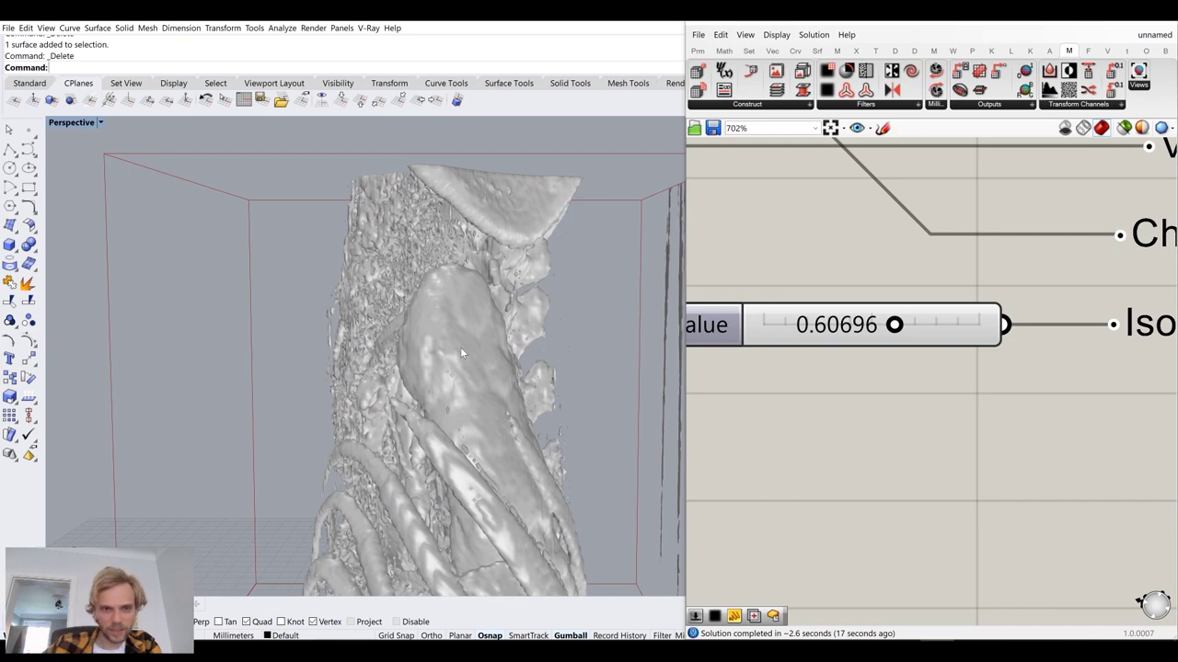
pyautogui.moveTo(462, 352); pyautogui.dragTo(651, 248, button='right')
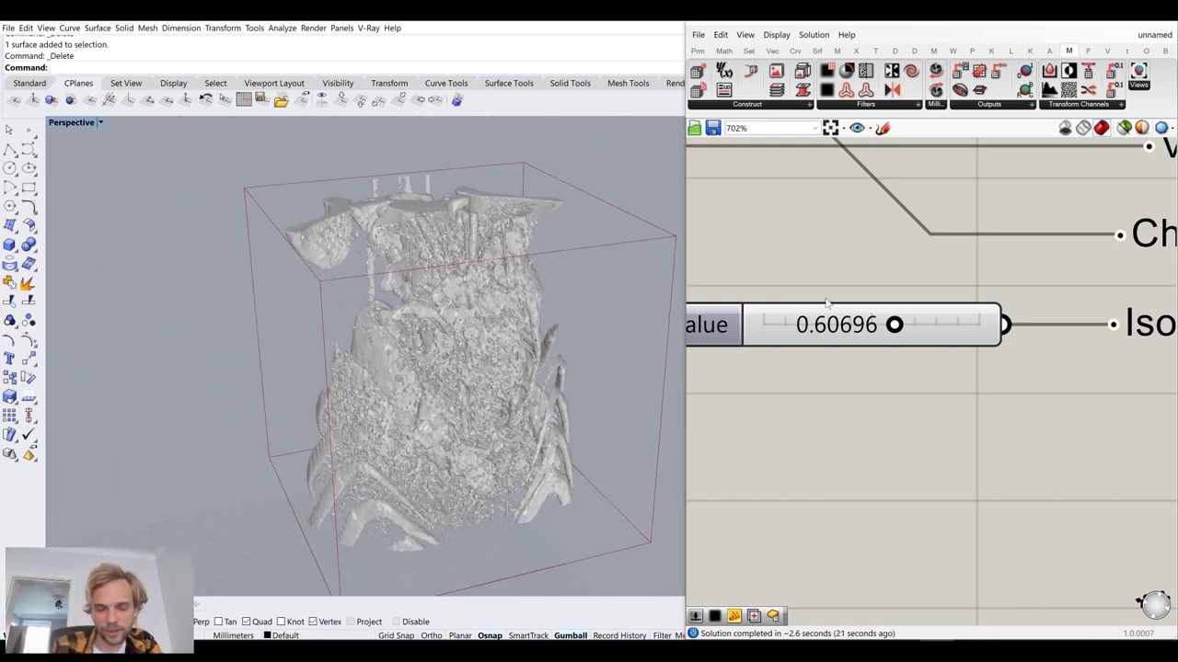
# - Set the IsoValue slider to exactly 0.7
pyautogui.doubleClick(825, 338)
pyautogui.write('0.7')
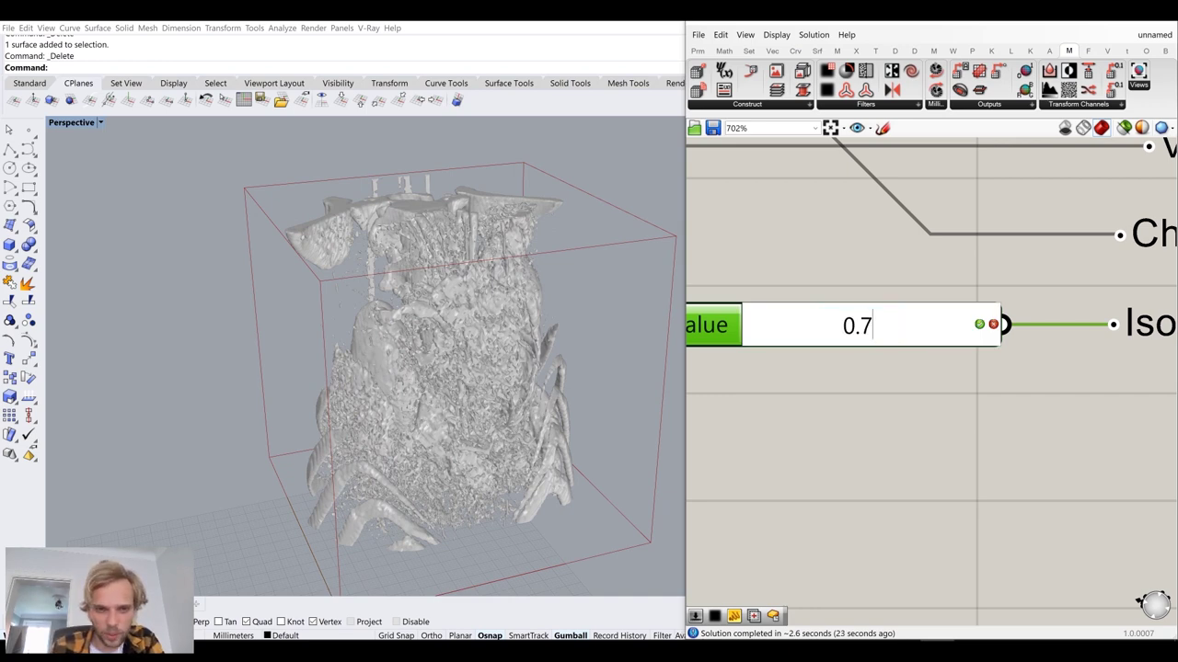
pyautogui.press('Return')
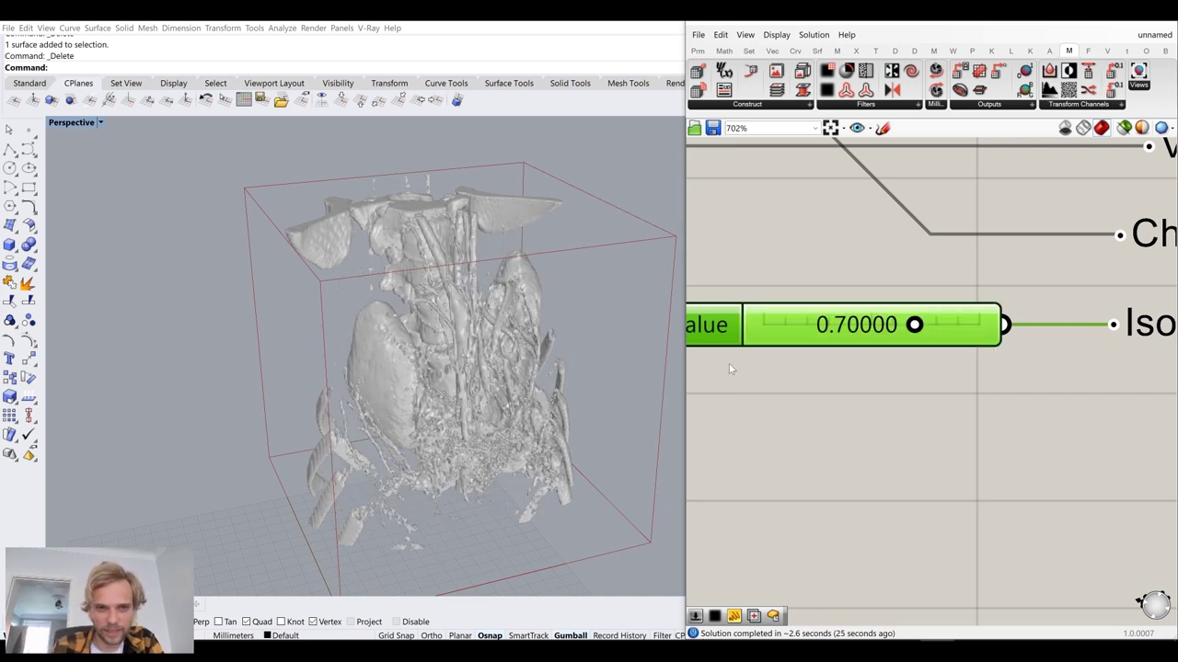
# - Inspect the organs, vessels, ribs and spine of the iso mesh at the 0.7 iso value from all sides
pyautogui.scroll(5, 412, 329)
pyautogui.scroll(-6, 412, 331)
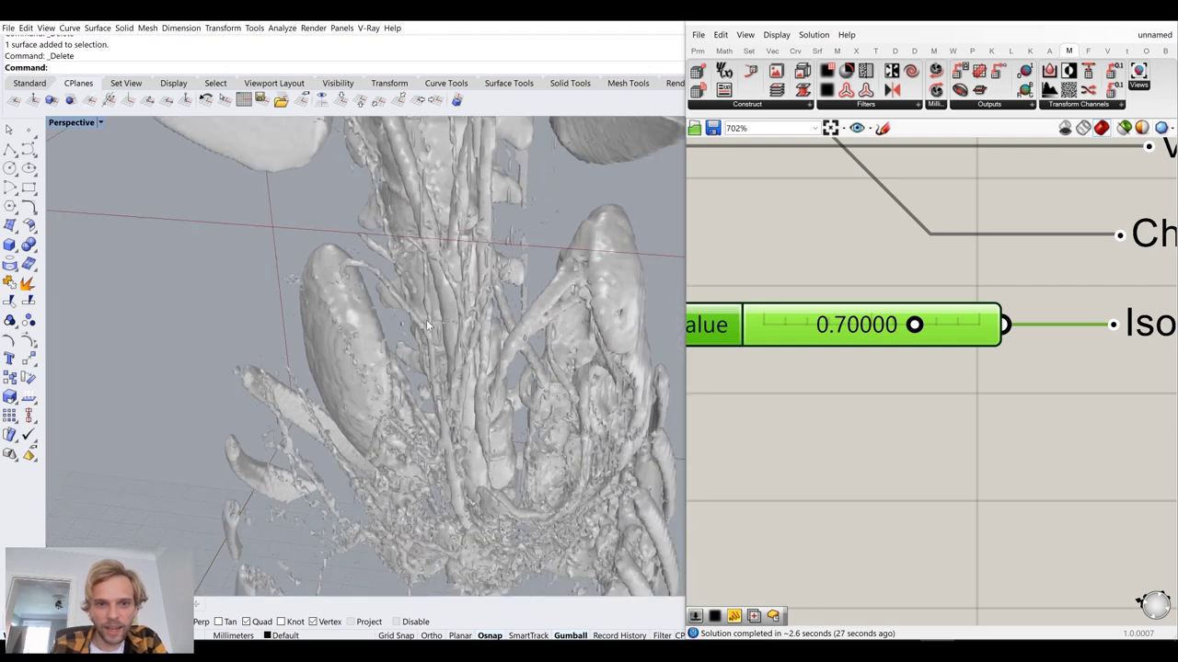
pyautogui.scroll(7, 446, 389)
pyautogui.moveTo(476, 412); pyautogui.dragTo(487, 445, button='right')
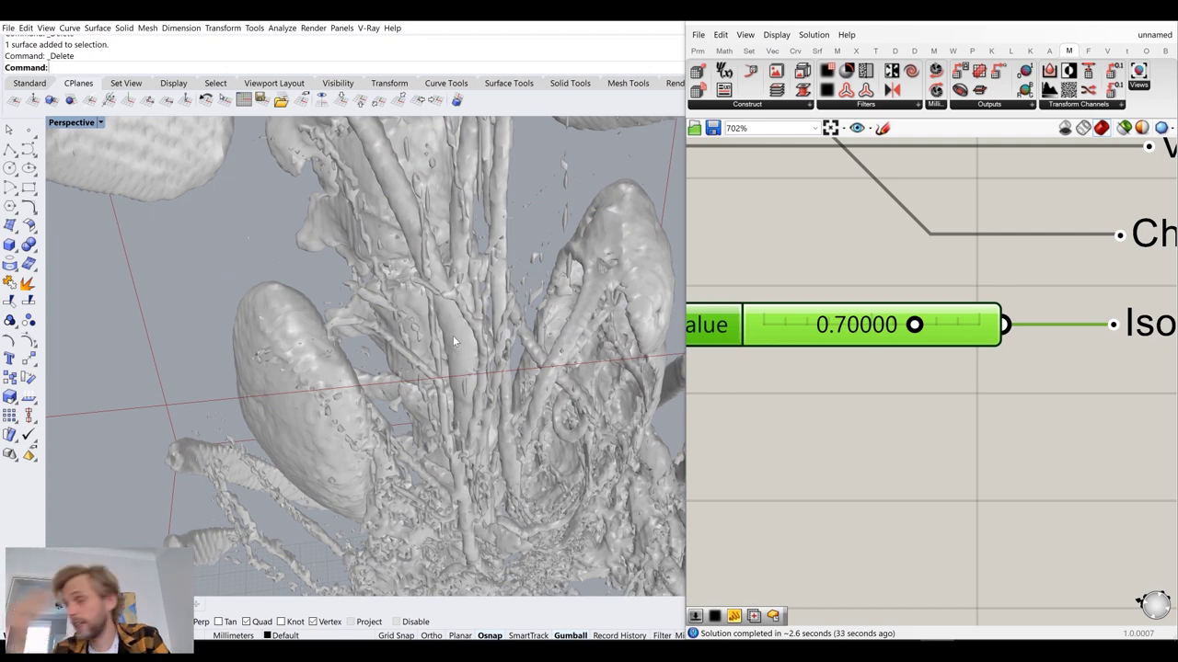
pyautogui.scroll(-2, 451, 339)
pyautogui.scroll(-5, 447, 333)
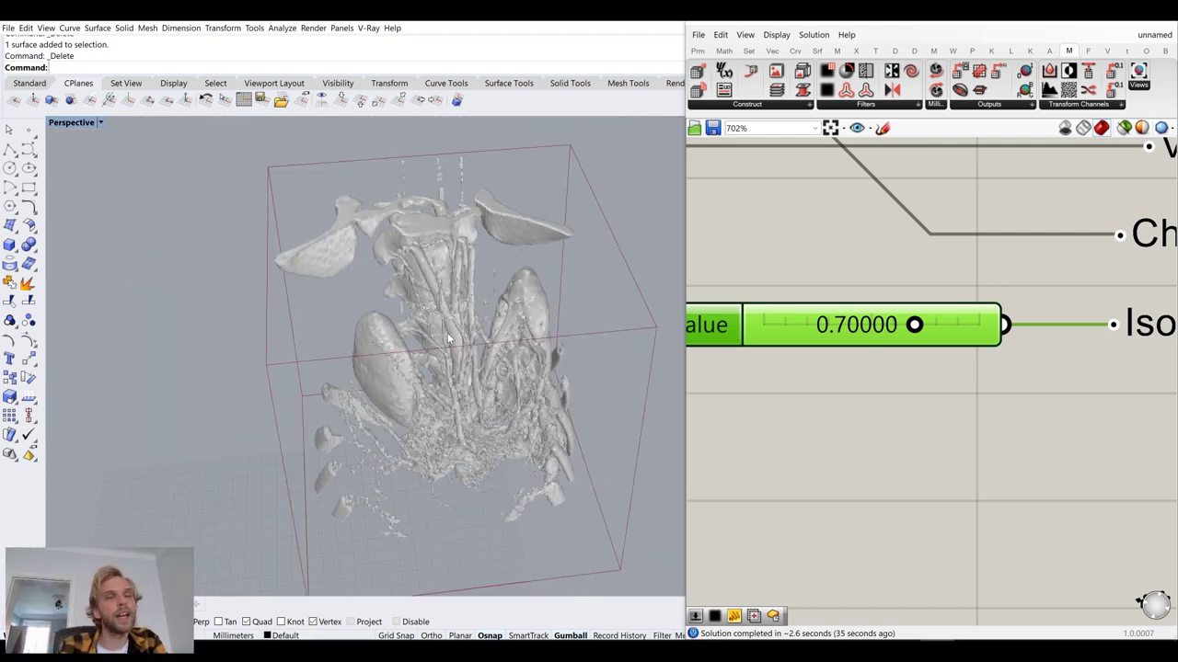
pyautogui.scroll(8, 460, 340)
pyautogui.moveTo(519, 379); pyautogui.dragTo(496, 376, button='right')
pyautogui.moveTo(447, 200); pyautogui.dragTo(519, 313, button='right')
pyautogui.moveTo(601, 307); pyautogui.dragTo(462, 277, button='right')
# - Set the IsoValue slider to 0.8 and check the resulting mesh up close
pyautogui.doubleClick(840, 331)
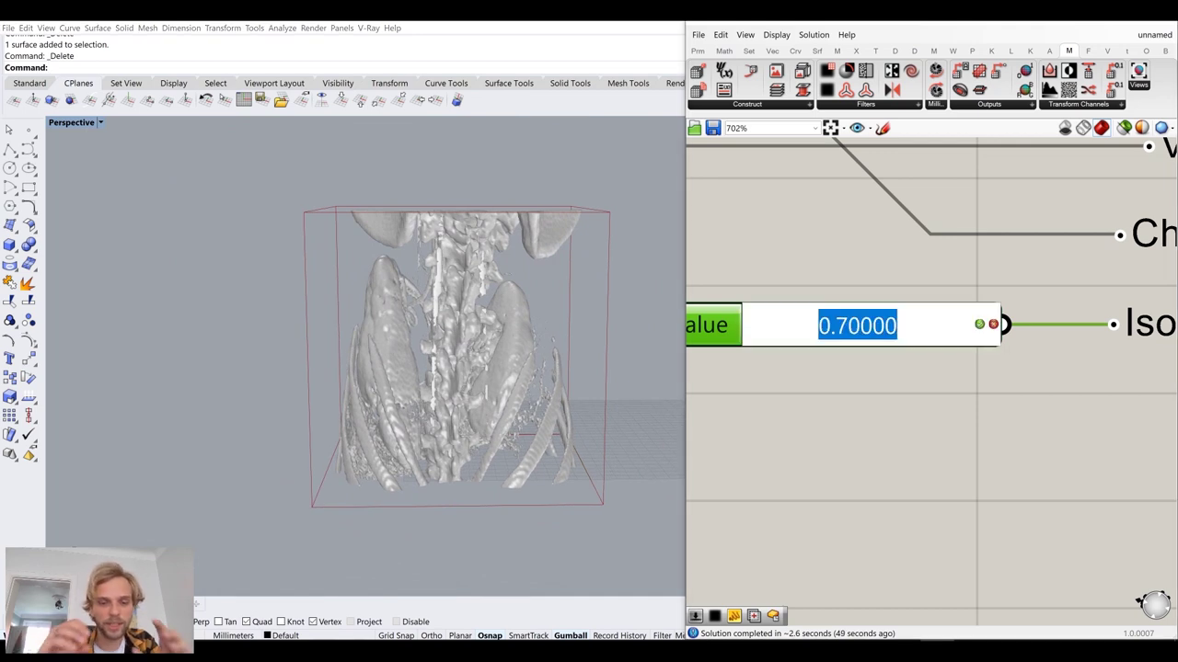
pyautogui.write('0.8')
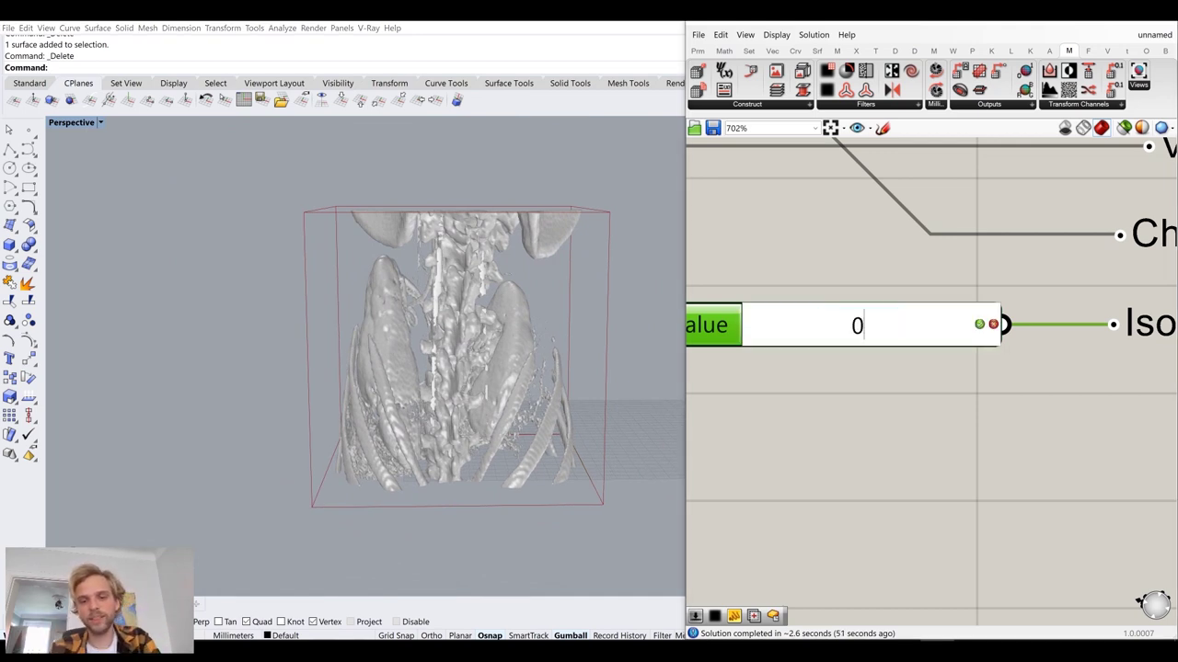
pyautogui.press('Return')
pyautogui.moveTo(449, 410); pyautogui.dragTo(596, 390, button='right')
pyautogui.scroll(5, 534, 383)
# - Set the IsoValue slider to 0.95 and check the mesh around the spine and ribs
pyautogui.doubleClick(829, 333)
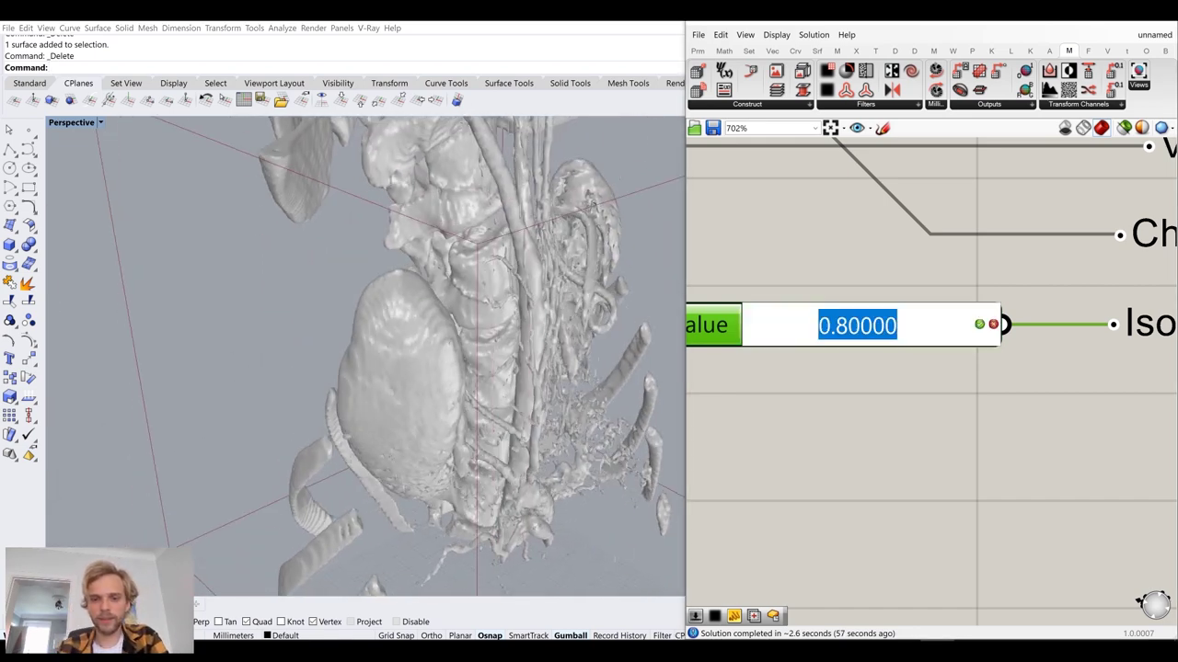
pyautogui.write('0.9')
pyautogui.write('6')
pyautogui.press('BackSpace')
pyautogui.write('5')
pyautogui.press('Return')
pyautogui.moveTo(539, 359); pyautogui.dragTo(480, 329, button='right')
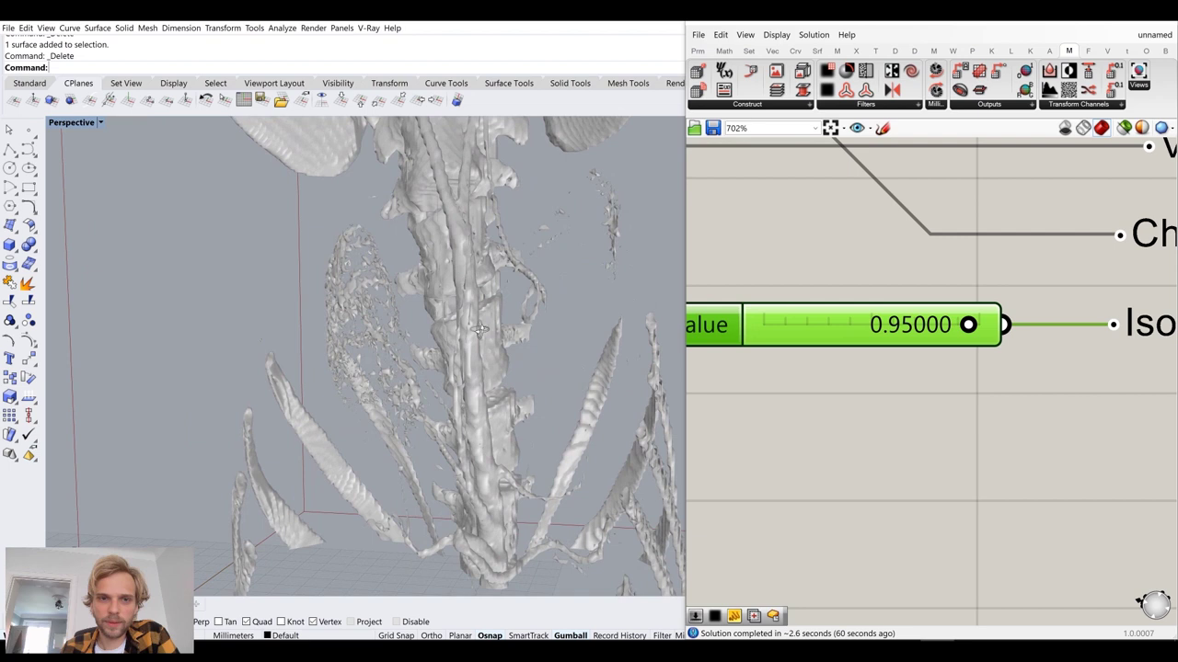
# - Set the IsoValue slider to 0.9
pyautogui.doubleClick(863, 322)
pyautogui.write('0.9')
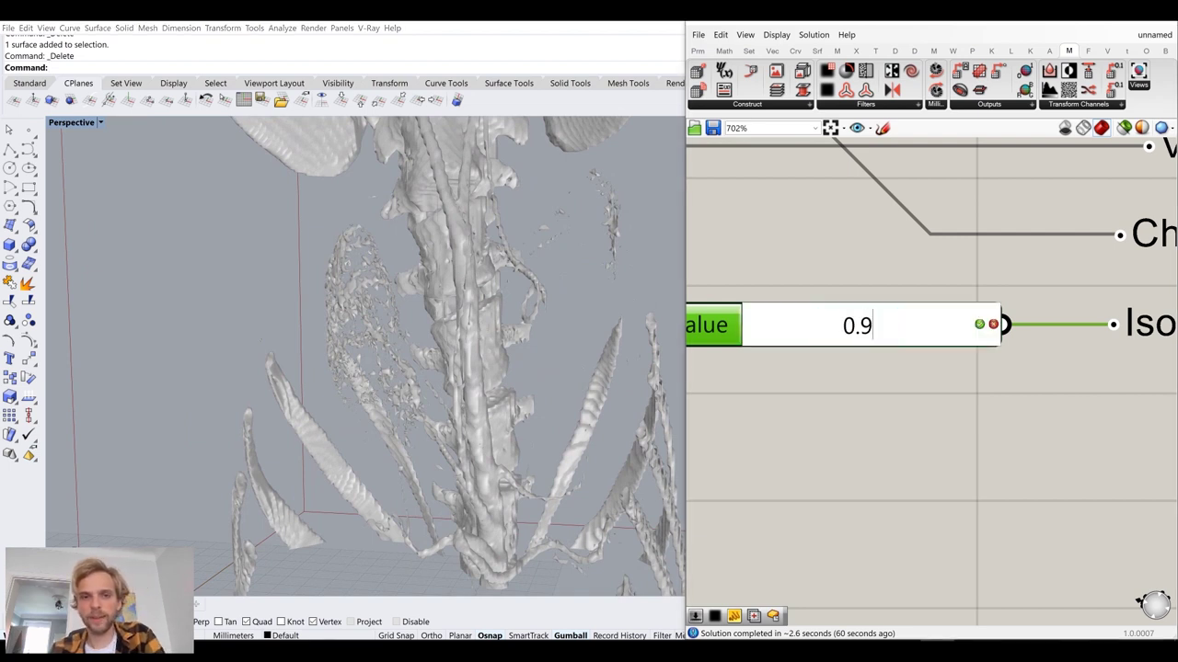
pyautogui.press('Return')
# - Set the IsoValue slider to 0.99 and inspect the spine and ribs of the mesh
pyautogui.doubleClick(832, 323)
pyautogui.write('0.99')
pyautogui.press('Return')
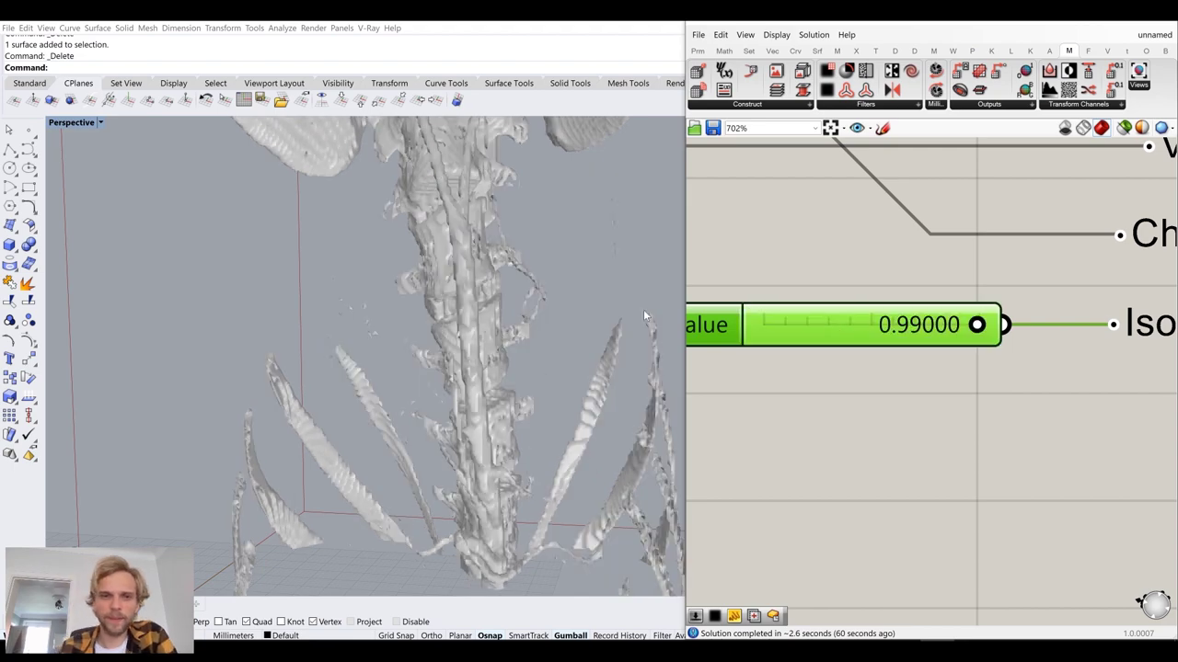
pyautogui.moveTo(467, 299); pyautogui.dragTo(477, 340, button='right')
pyautogui.scroll(-8, 352, 312)
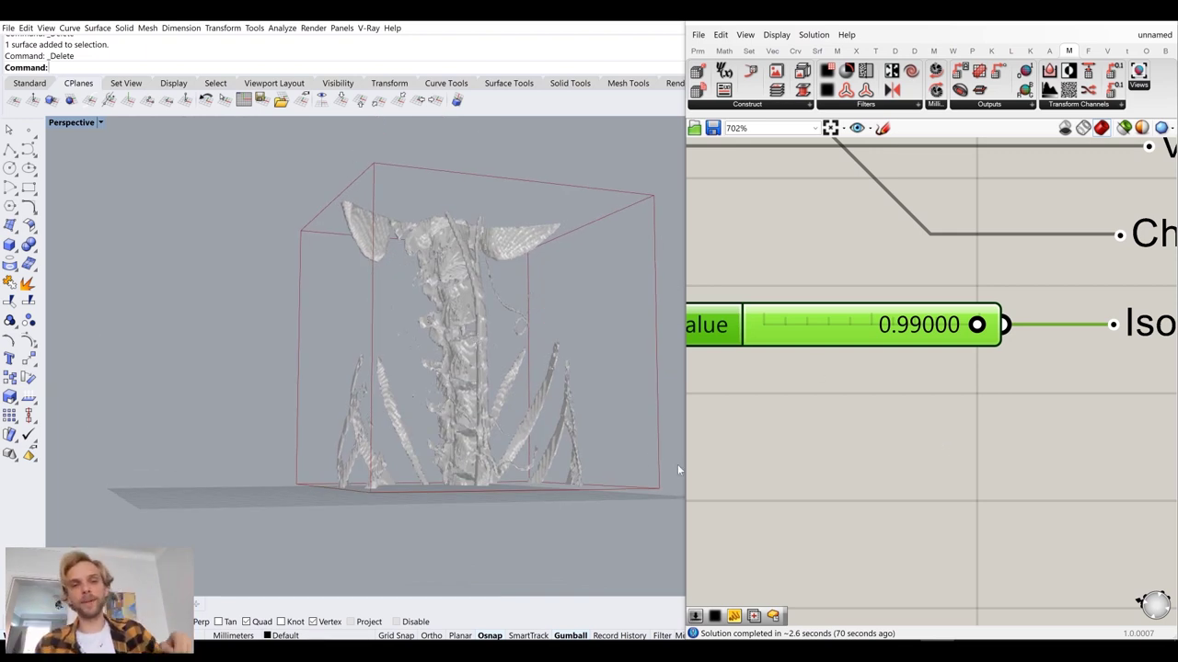
pyautogui.moveTo(589, 341); pyautogui.dragTo(411, 428, button='right')
pyautogui.scroll(5, 364, 457)
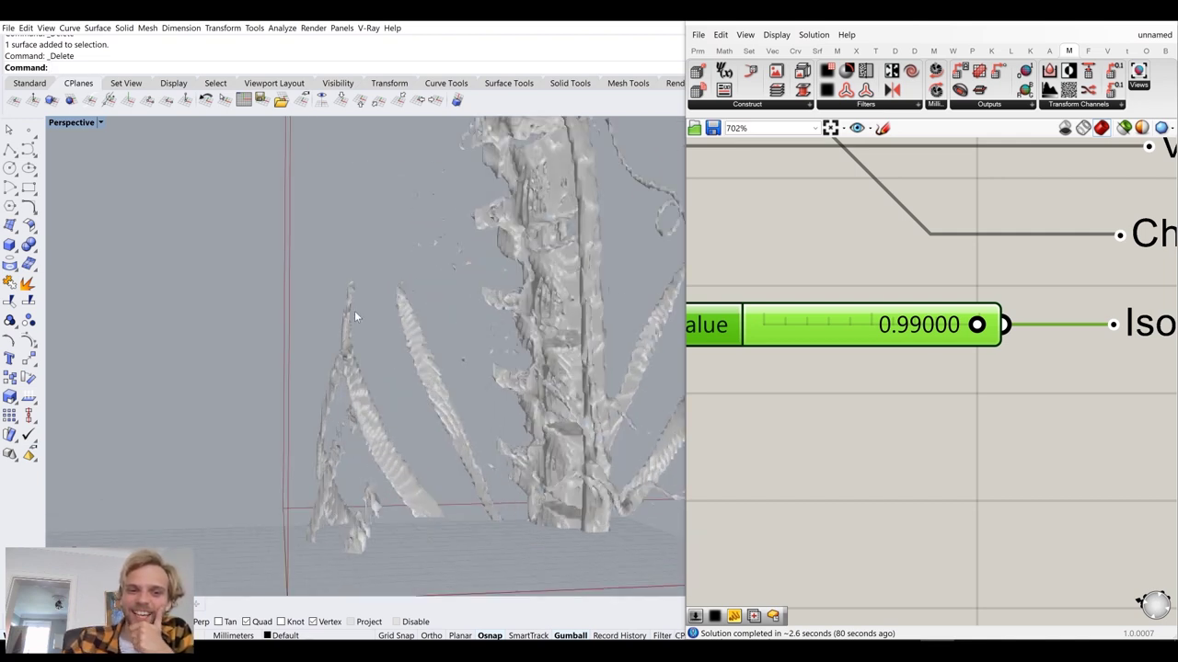
pyautogui.scroll(-5, 487, 363)
pyautogui.moveTo(496, 372); pyautogui.dragTo(460, 322, button='right')
# - Move the Preview component and its Swatch farther from Iso Mesh to make room for another component
pyautogui.scroll(-6, 919, 338)
pyautogui.moveTo(964, 326); pyautogui.dragTo(827, 328, button='right')
pyautogui.scroll(4, 1066, 284)
pyautogui.moveTo(1065, 285); pyautogui.dragTo(941, 285, button='right')
pyautogui.moveTo(988, 348); pyautogui.dragTo(940, 286)
pyautogui.moveTo(1028, 309); pyautogui.dragTo(1177, 309)
pyautogui.moveTo(971, 291); pyautogui.dragTo(1031, 400, button='right')
# - Add a Rotate 3D component above the Preview and connect the Iso Mesh output to its Geometry input
pyautogui.doubleClick(921, 259)
pyautogui.write('rotate')
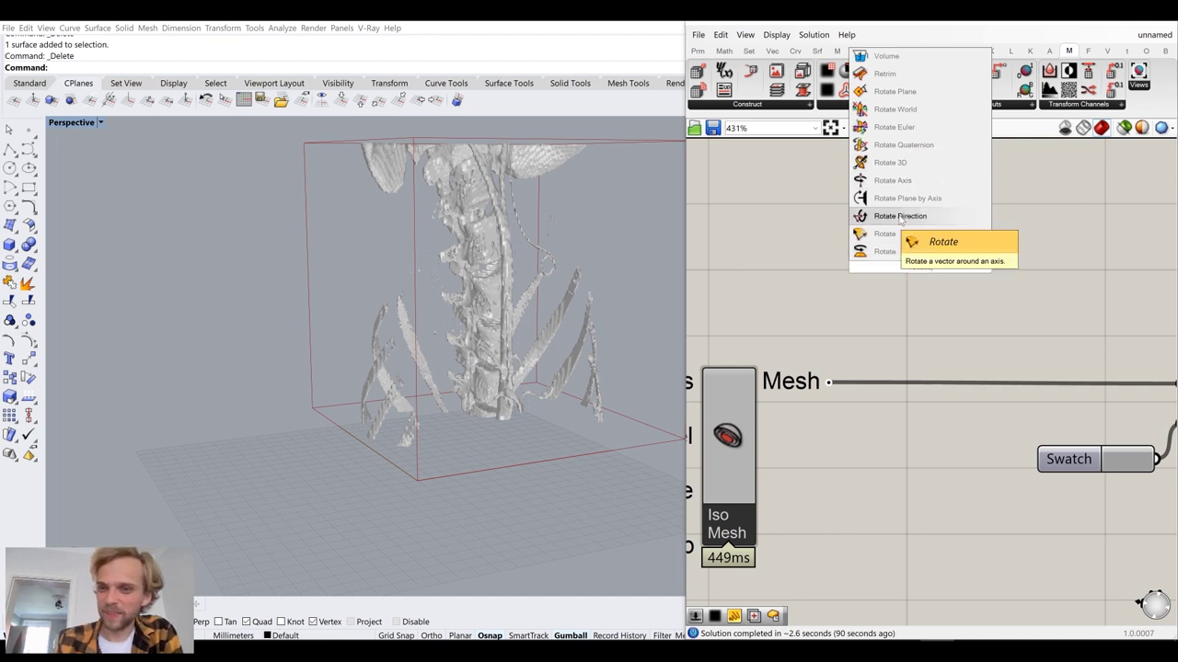
pyautogui.click(890, 162)
pyautogui.moveTo(804, 412); pyautogui.dragTo(1125, 225)
pyautogui.scroll(-3, 1005, 243)
pyautogui.scroll(3, 1007, 249)
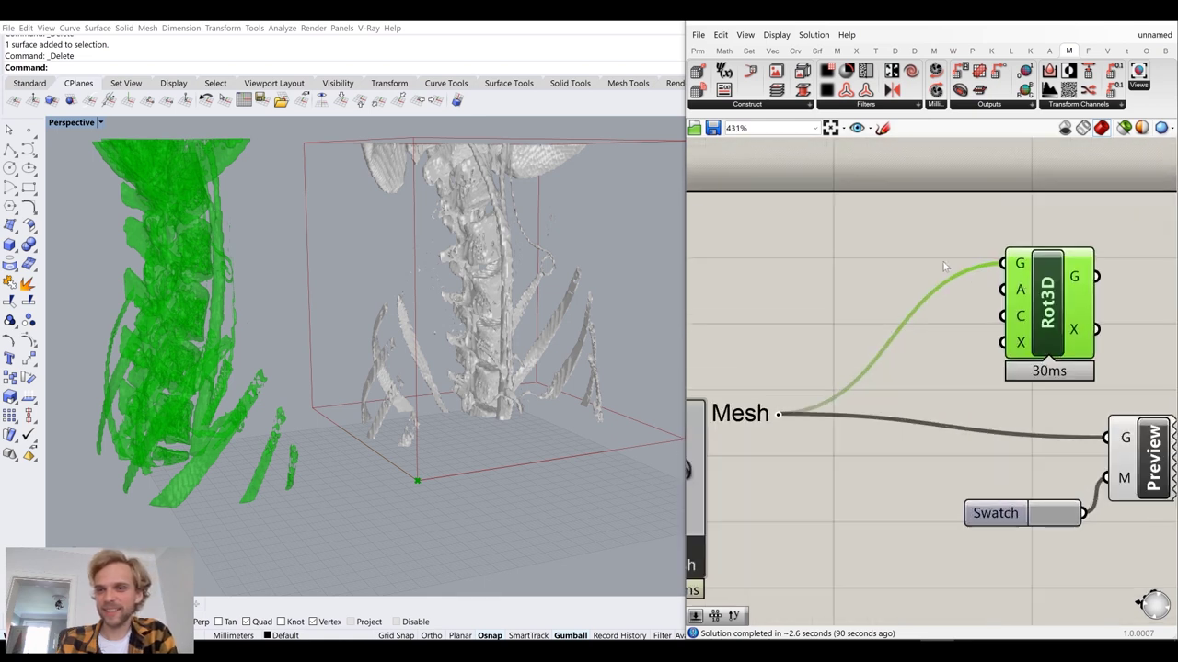
# - Add a number slider with value 180 beside the Rotate 3D component
pyautogui.moveTo(1019, 289)
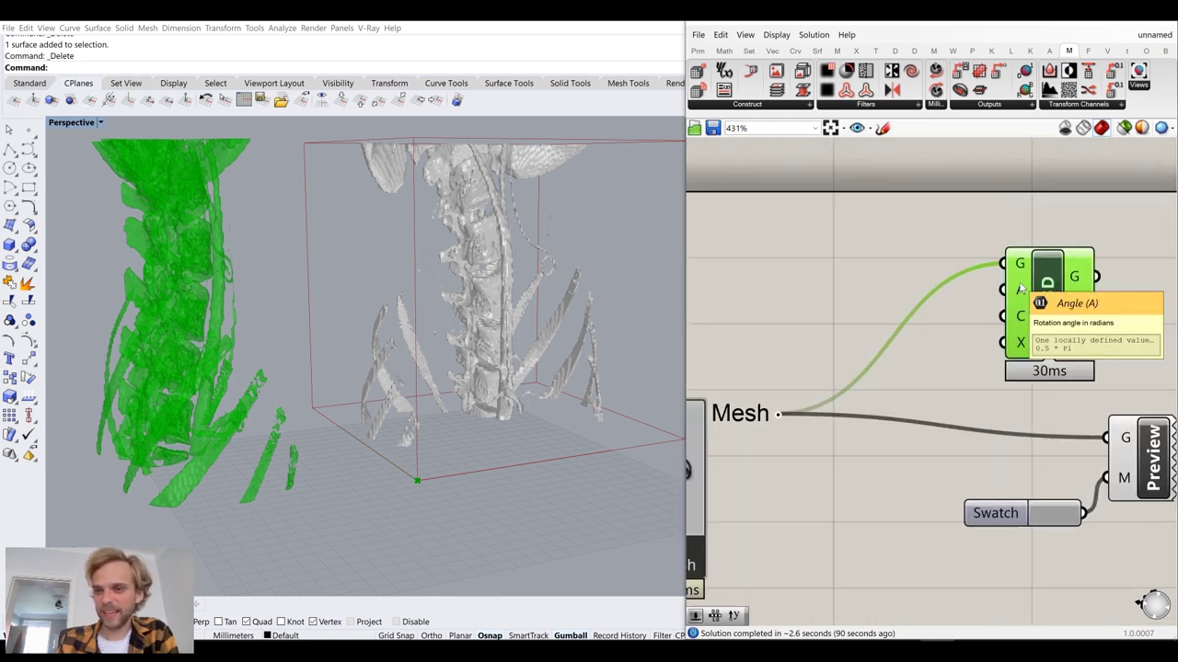
pyautogui.doubleClick(852, 244)
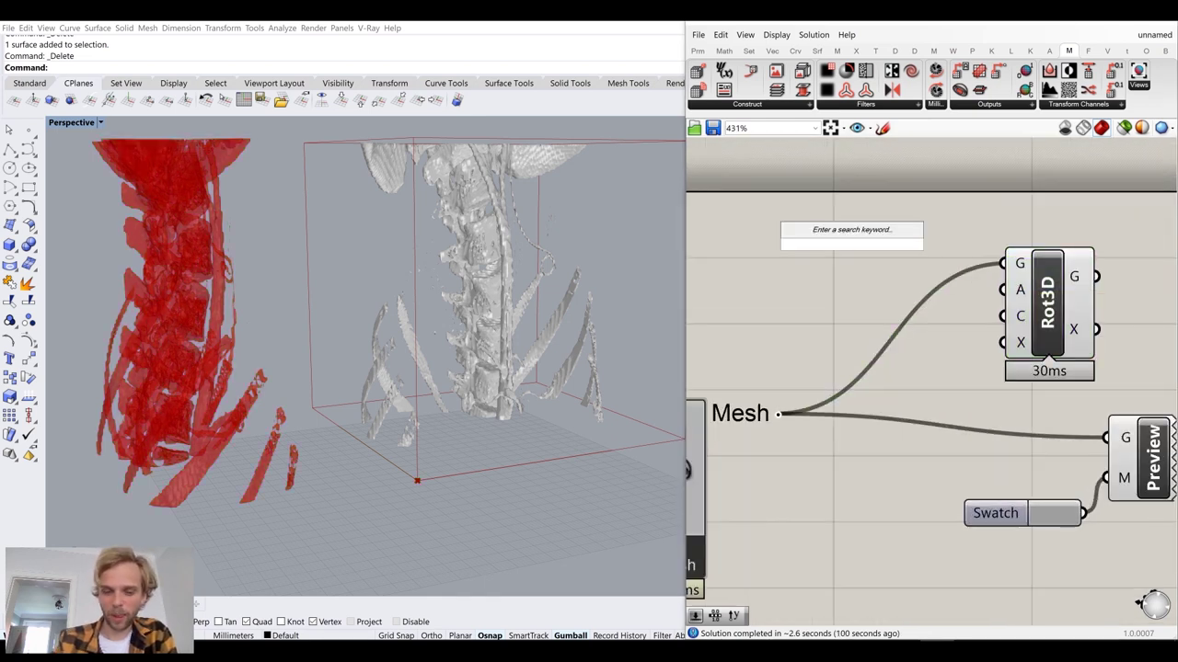
pyautogui.write('180')
pyautogui.press('Return')
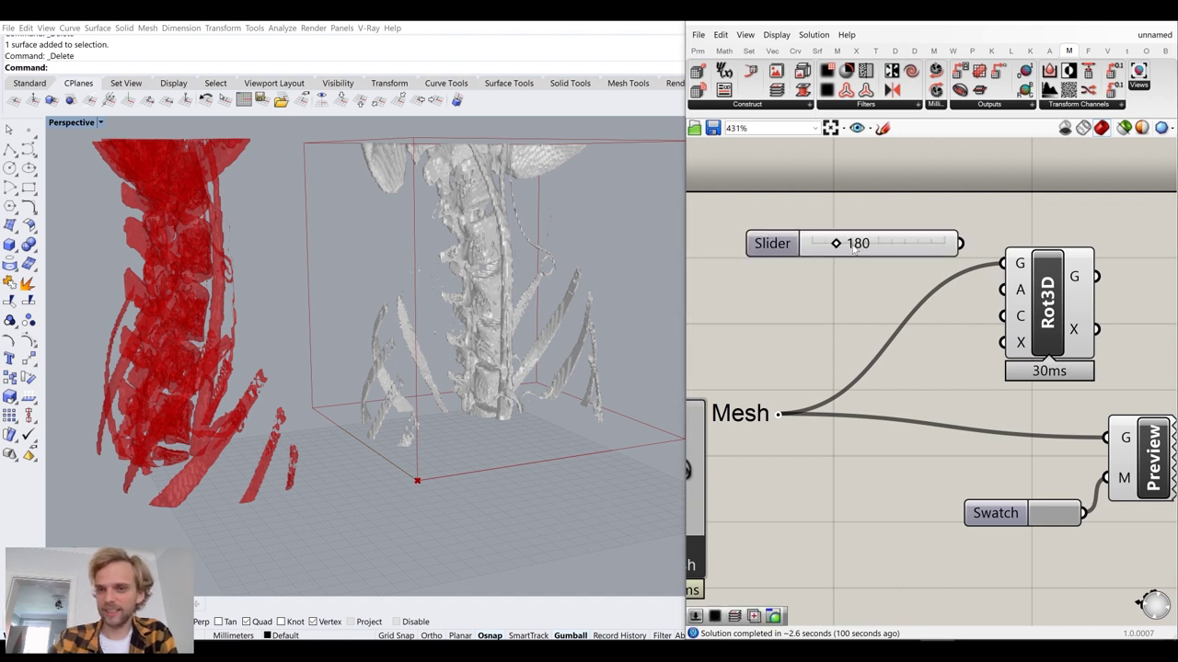
# - Switch the Angle input of Rotate 3D to degrees and connect the 180 slider to it
pyautogui.rightClick(1020, 291)
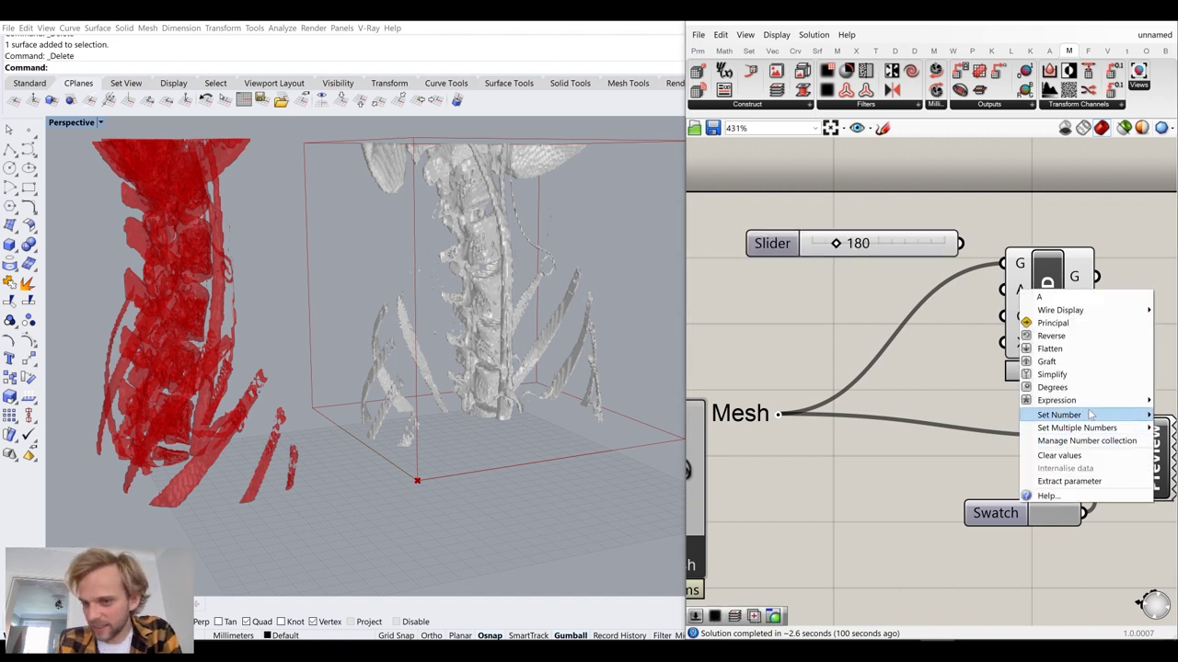
pyautogui.moveTo(1083, 399)
pyautogui.press('Return')
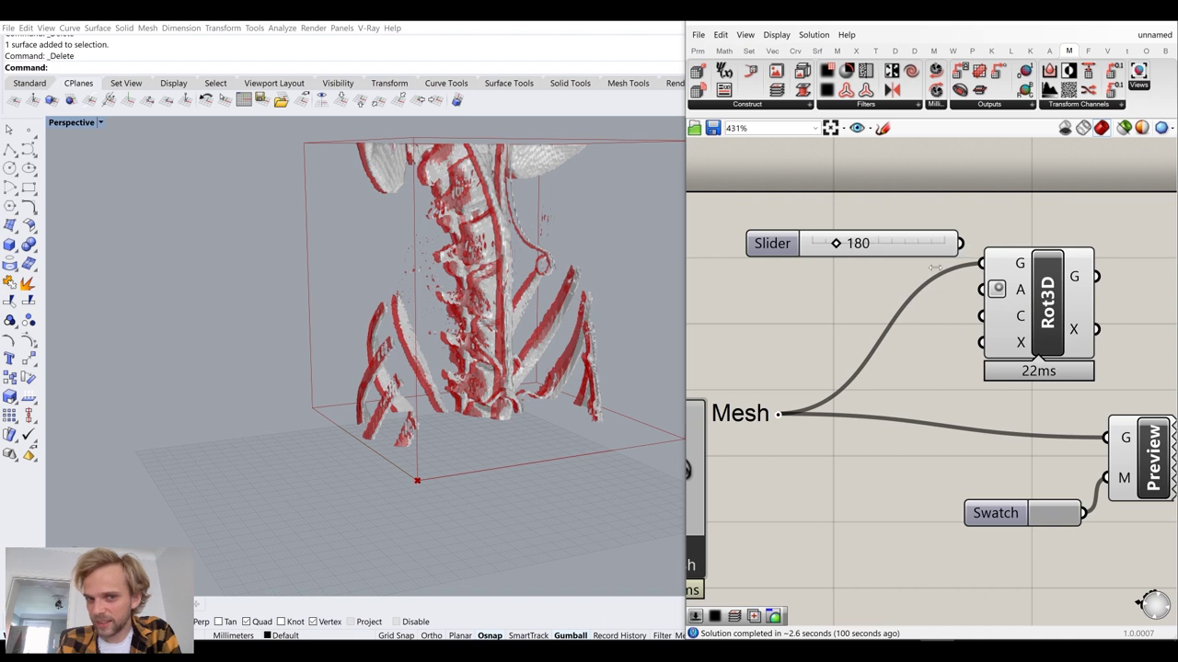
pyautogui.moveTo(967, 256); pyautogui.dragTo(909, 301)
# - Add a panel containing 50,50,50 above the Angle slider and connect it to the X (axis) input of Rotate 3D
pyautogui.moveTo(552, 368); pyautogui.dragTo(475, 370, button='right')
pyautogui.moveTo(796, 191); pyautogui.dragTo(825, 270, button='right')
pyautogui.doubleClick(826, 270)
pyautogui.write('//')
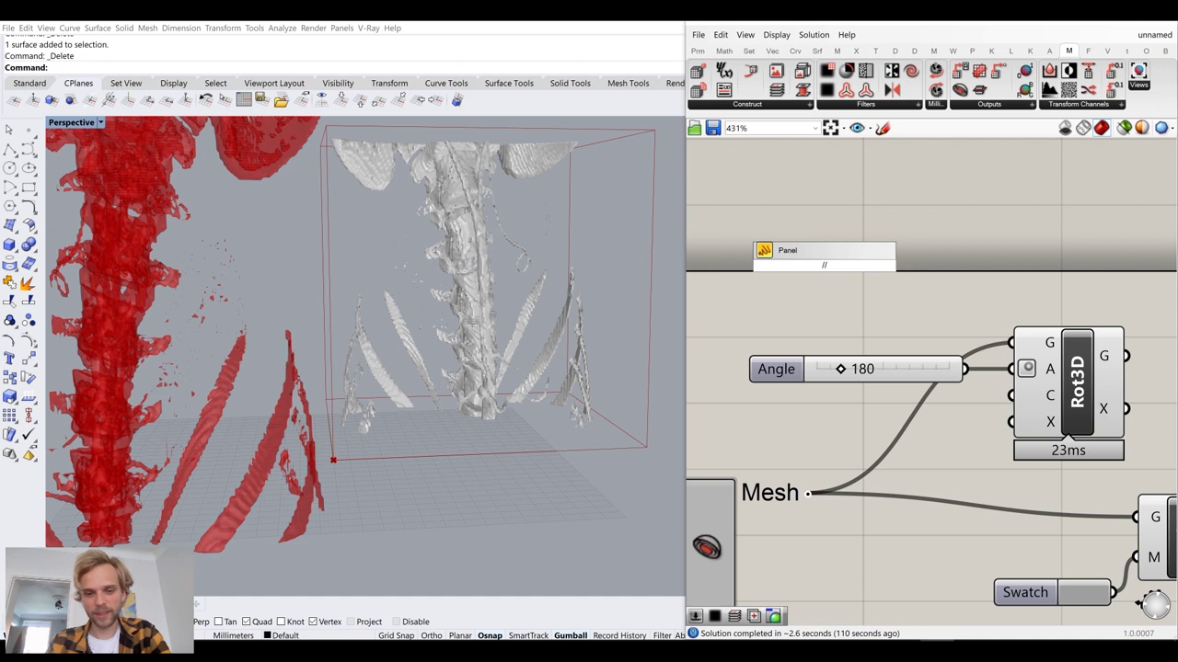
pyautogui.write('50,50,')
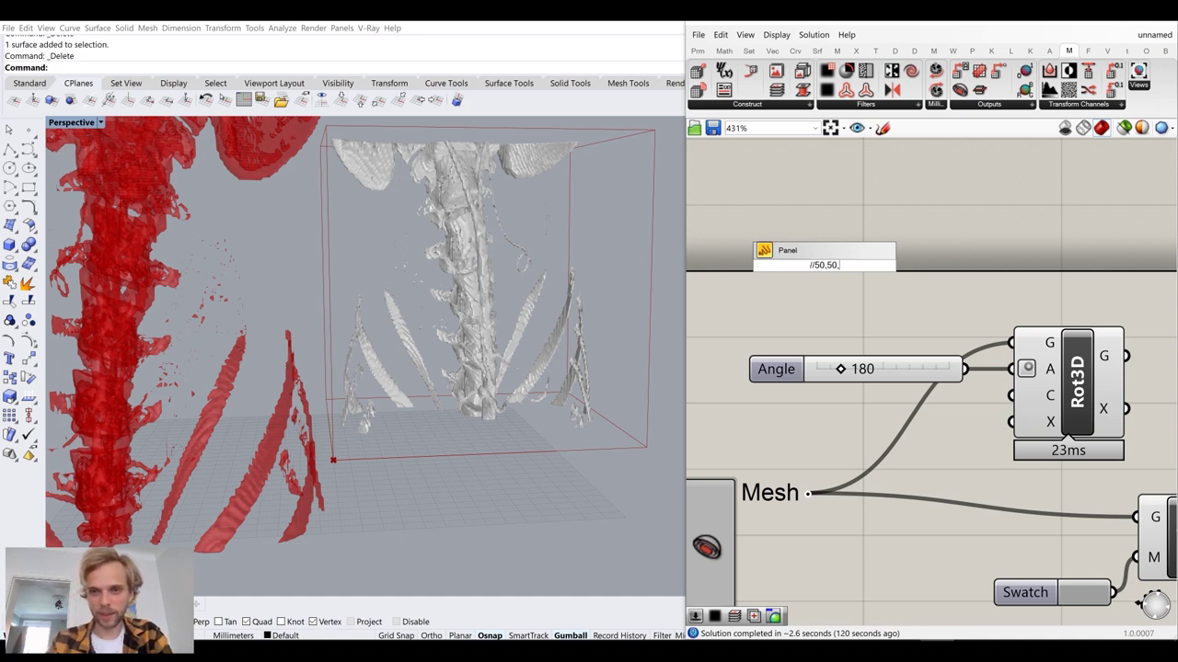
pyautogui.write('50')
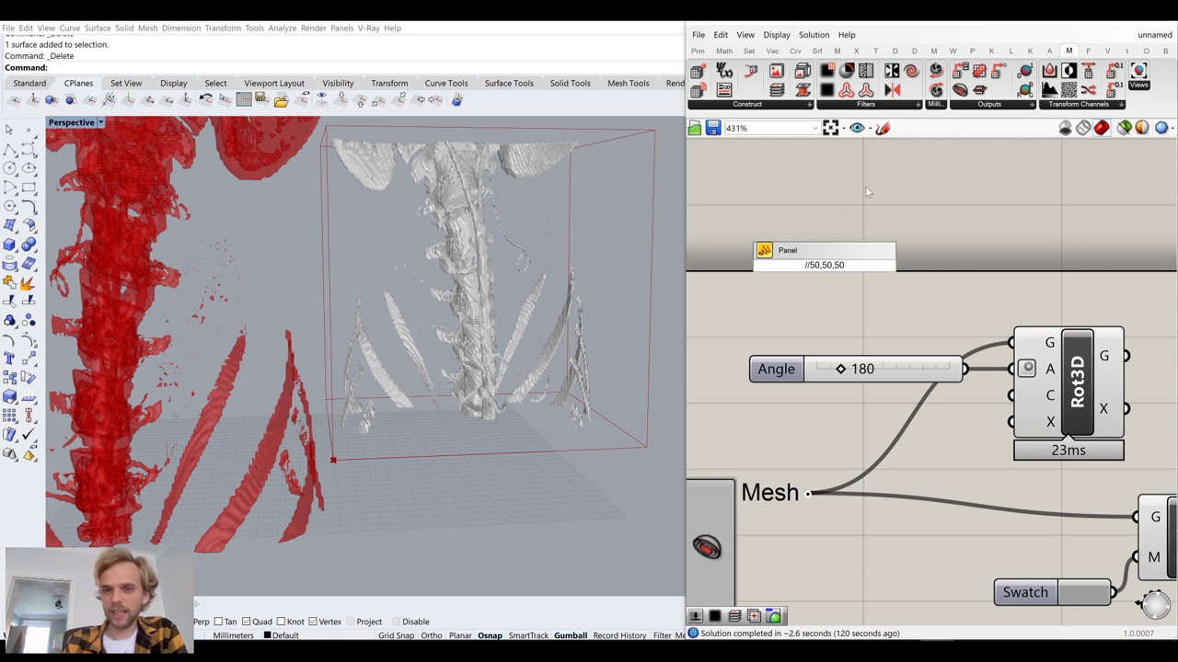
pyautogui.click(816, 255)
pyautogui.moveTo(876, 265); pyautogui.dragTo(1018, 398)
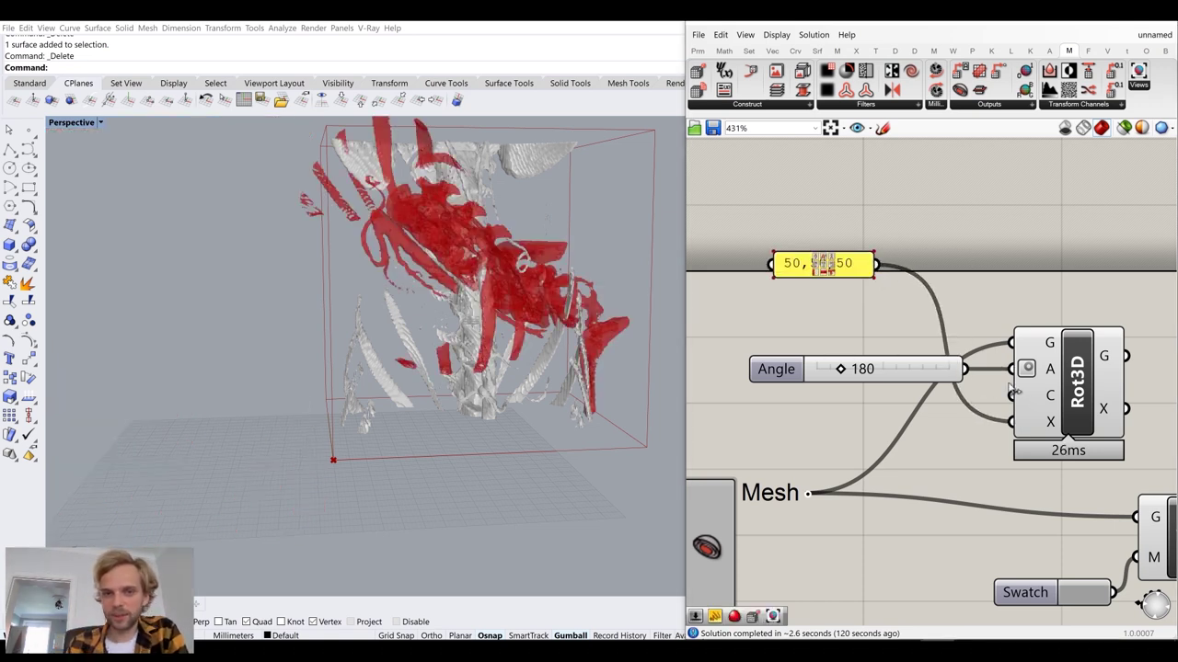
# - Reconnect the 50,50,50 panel from the X (axis) input of Rotate 3D to its C (center) input and place it below the Angle slider
pyautogui.hotkey('ctrl', 'z')
pyautogui.moveTo(877, 264); pyautogui.dragTo(1012, 394)
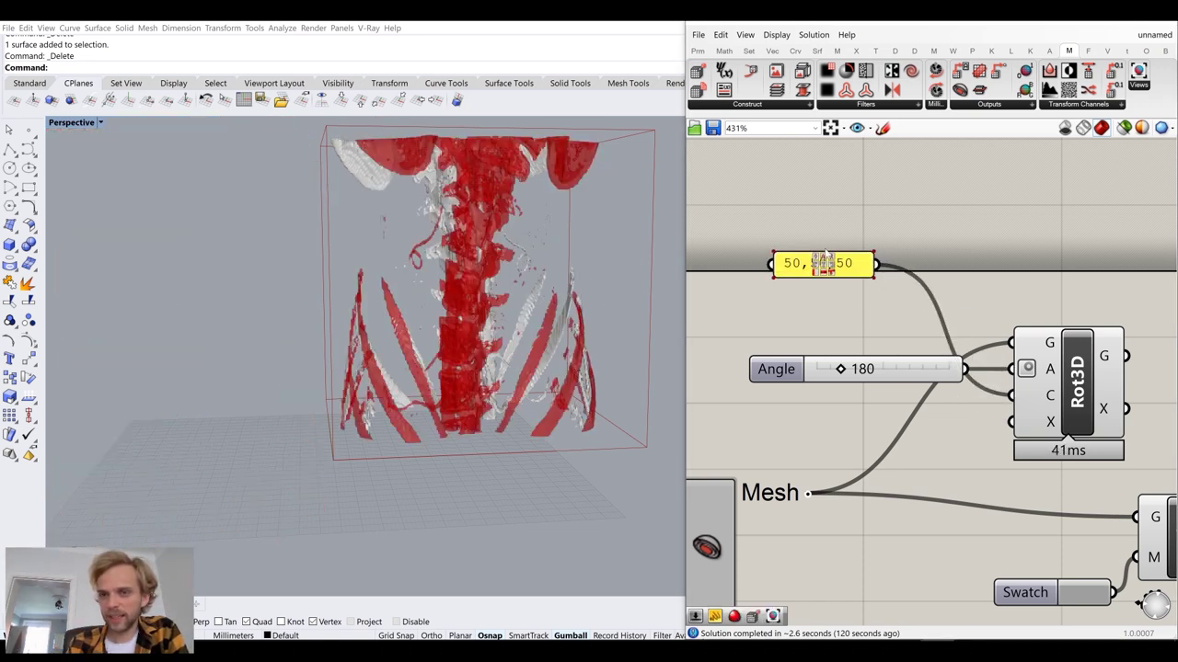
pyautogui.moveTo(844, 267); pyautogui.dragTo(918, 404)
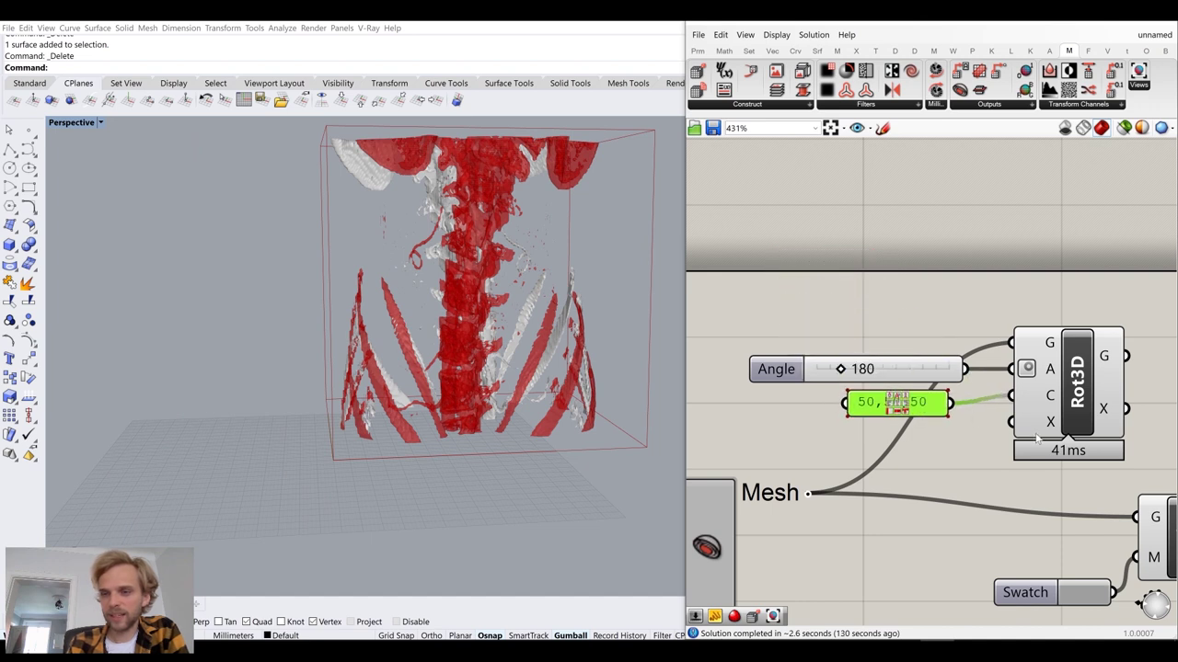
pyautogui.doubleClick(975, 459)
pyautogui.write('x')
pyautogui.press('Return')
pyautogui.click(971, 454)
pyautogui.moveTo(971, 454); pyautogui.dragTo(938, 455)
pyautogui.press('Delete')
# - Add a Unit X component below the 50,50,50 panel and connect it to the X (axis) input of Rotate 3D
pyautogui.doubleClick(944, 468)
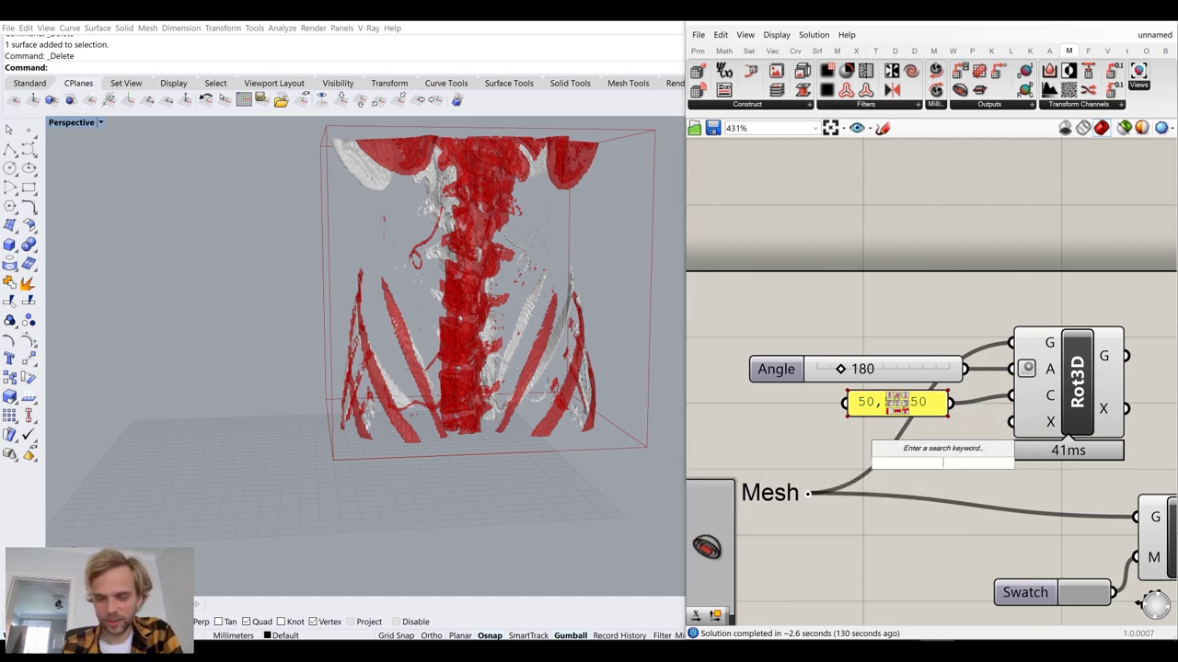
pyautogui.write('x')
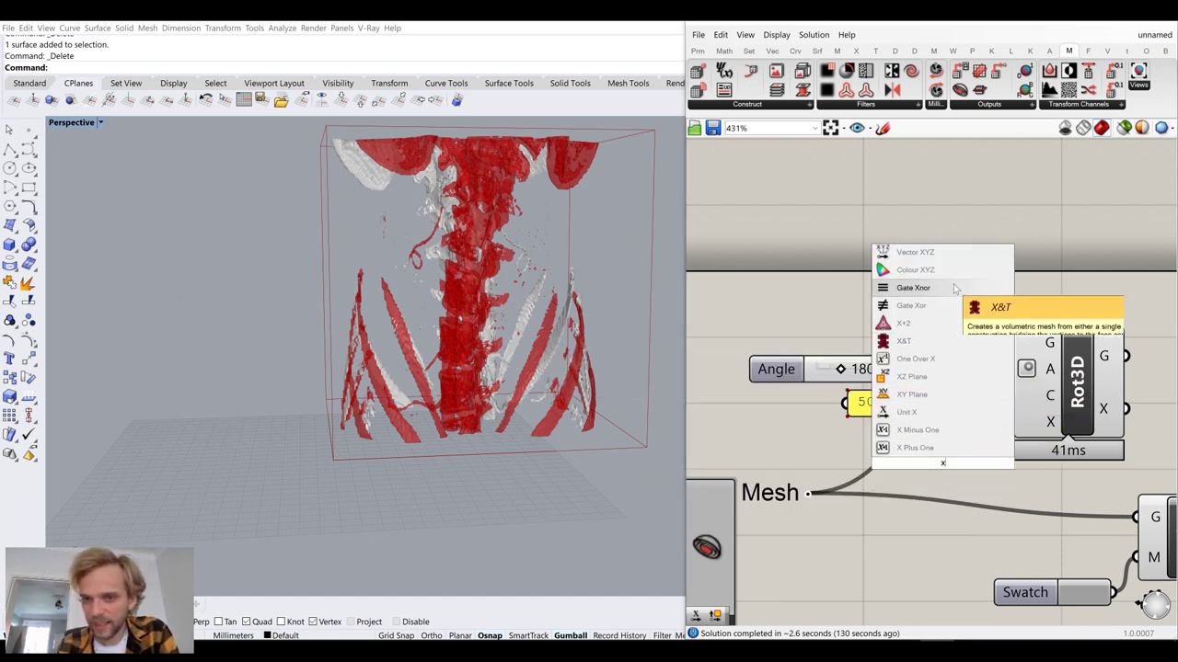
pyautogui.click(966, 412)
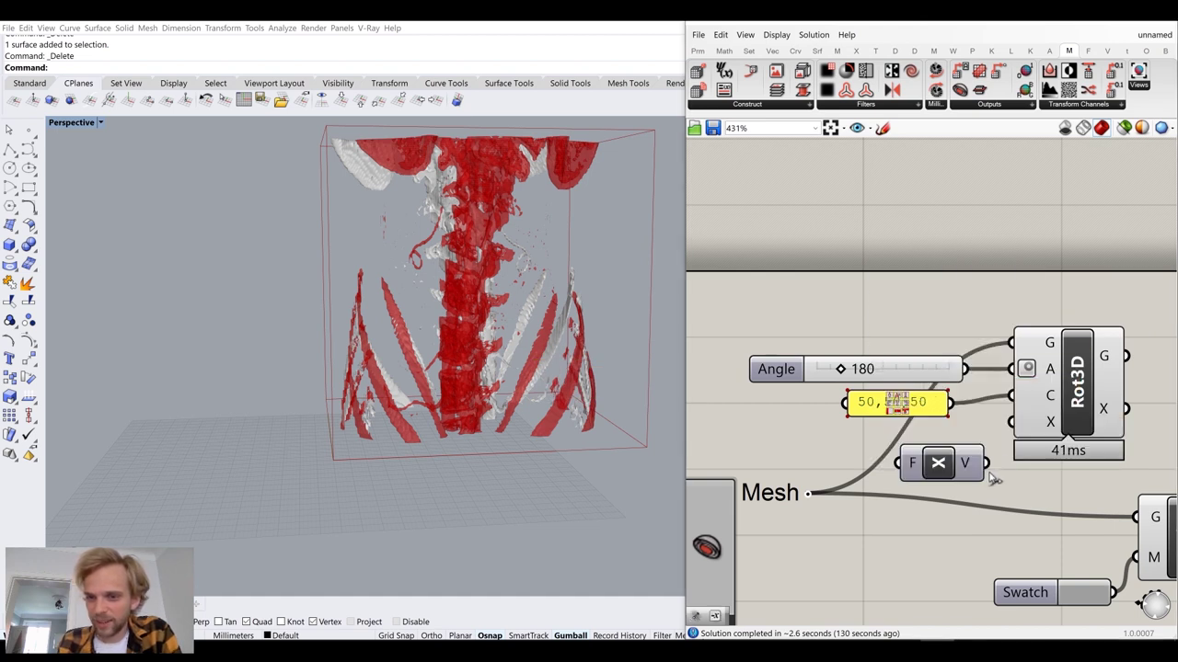
pyautogui.click(938, 465)
# - Connect the Geometry output of Rotate 3D to the Preview component's Geometry input and turn off the rotation components' own preview
pyautogui.moveTo(1046, 447); pyautogui.dragTo(924, 399, button='right')
pyautogui.moveTo(1002, 307); pyautogui.dragTo(1007, 471)
pyautogui.scroll(-3, 1085, 428)
pyautogui.moveTo(1047, 296); pyautogui.dragTo(858, 418)
pyautogui.middleClick(858, 416)
pyautogui.click(899, 371)
pyautogui.click(1006, 247)
# - Reposition the Rotate 3D component with its angle, center and axis inputs between Iso Mesh and the Preview component
pyautogui.moveTo(1105, 547); pyautogui.dragTo(1164, 469)
pyautogui.moveTo(1030, 466); pyautogui.dragTo(856, 326)
pyautogui.moveTo(1008, 383); pyautogui.dragTo(1049, 411)
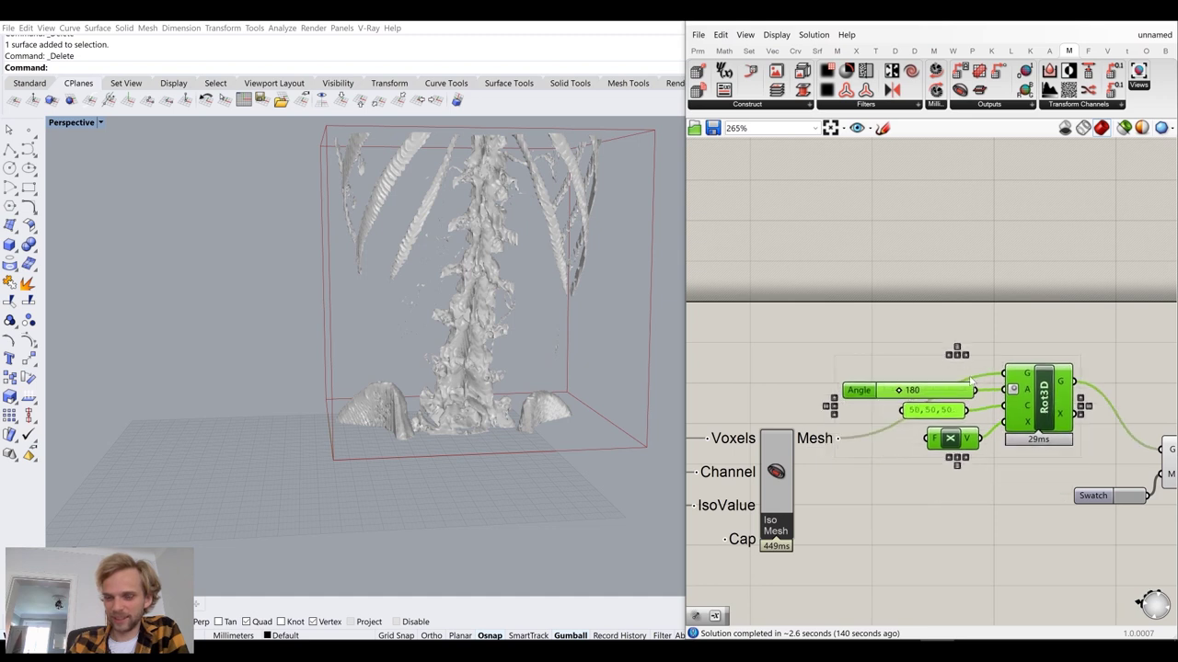
pyautogui.click(817, 297)
# - Examine the rotated skeleton mesh from several angles and distances
pyautogui.moveTo(589, 355); pyautogui.dragTo(360, 368, button='right')
pyautogui.scroll(4, 499, 271)
pyautogui.moveTo(499, 267); pyautogui.dragTo(466, 347, button='right')
pyautogui.scroll(-5, 451, 286)
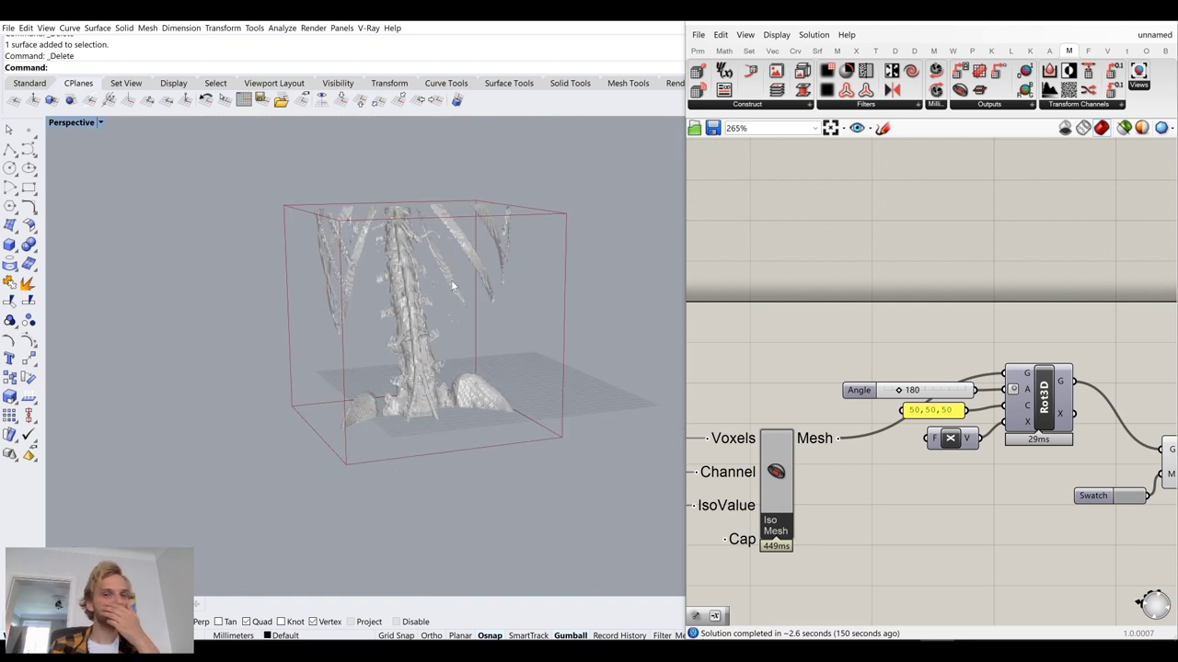
pyautogui.scroll(6, 444, 214)
pyautogui.moveTo(491, 288); pyautogui.dragTo(462, 386, button='right')
pyautogui.scroll(-3, 974, 342)
pyautogui.scroll(-4, 972, 342)
pyautogui.scroll(5, 752, 358)
# - Turn off the preview of the Box, Create Voxels, Add Sources, Bitmap Stack and Get Channels components
pyautogui.moveTo(752, 358); pyautogui.dragTo(891, 344, button='right')
pyautogui.scroll(1, 891, 344)
pyautogui.scroll(-3, 984, 454)
pyautogui.moveTo(984, 454); pyautogui.dragTo(1045, 442, button='right')
pyautogui.moveTo(1086, 492); pyautogui.dragTo(738, 313)
pyautogui.middleClick(915, 274)
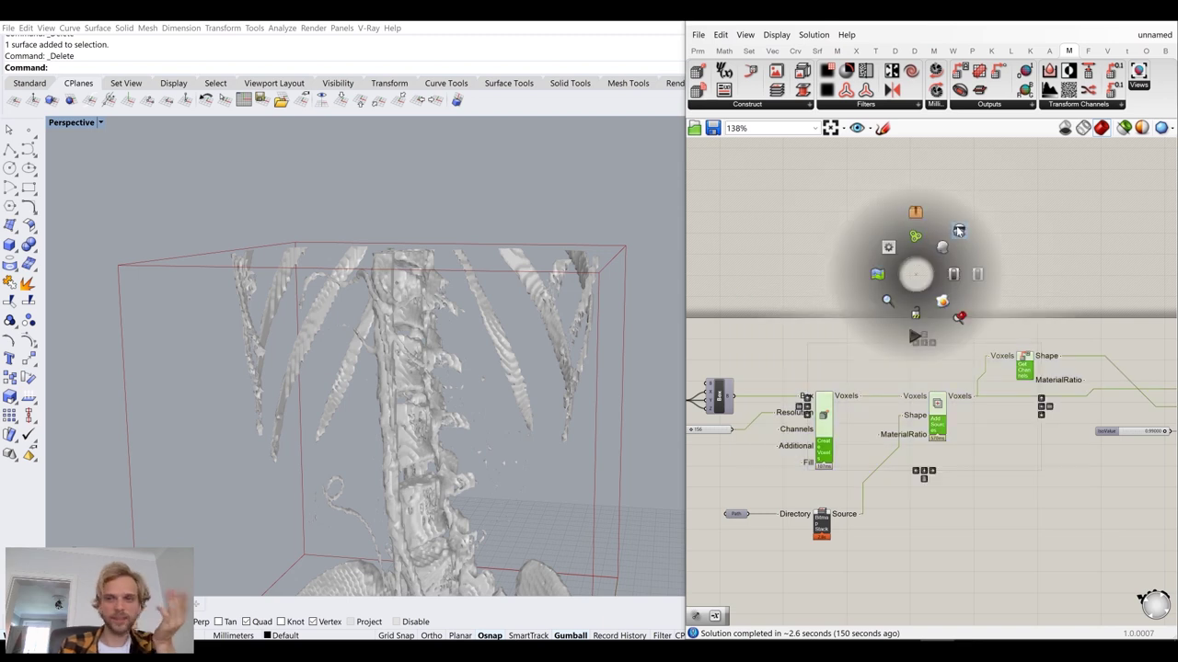
pyautogui.click(959, 230)
pyautogui.moveTo(1046, 313); pyautogui.dragTo(987, 243, button='right')
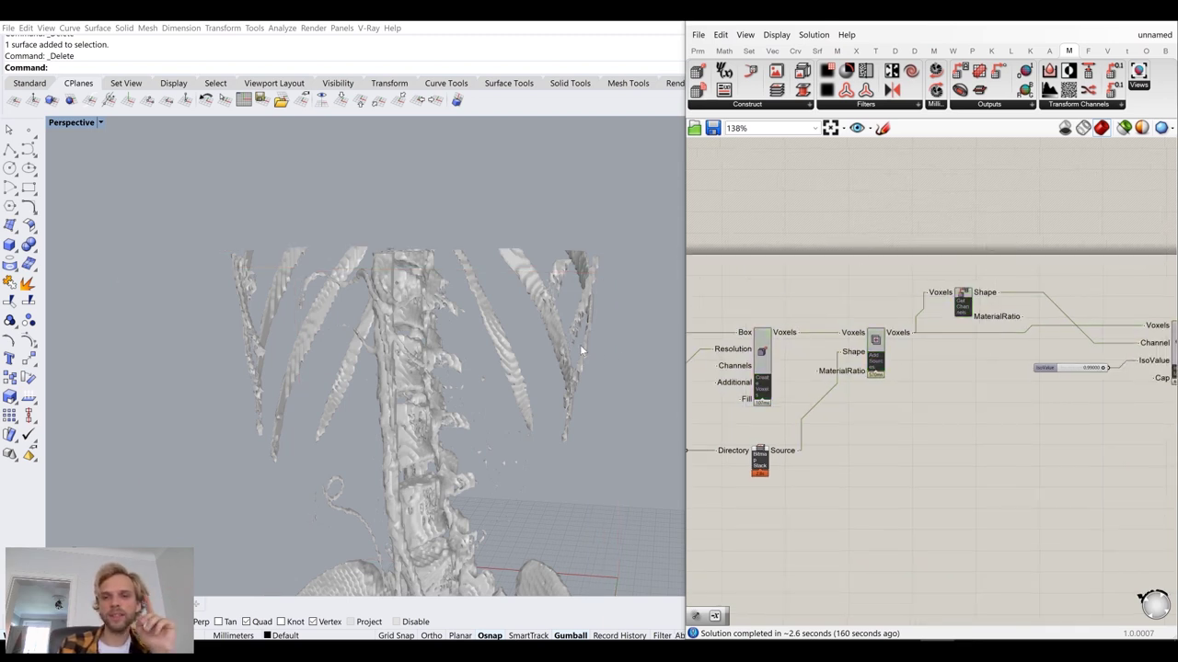
# - Inspect the surface of the spine and ribs up close and from different sides for its level of detail
pyautogui.moveTo(496, 319); pyautogui.dragTo(503, 379, button='right')
pyautogui.scroll(10, 522, 185)
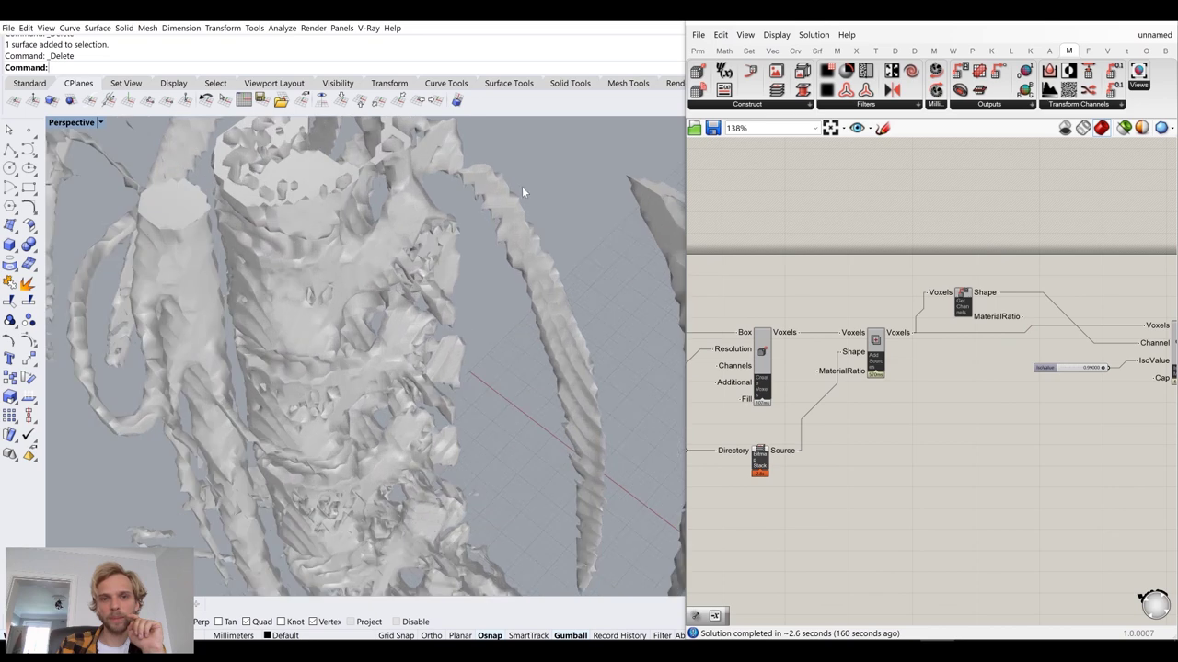
pyautogui.scroll(-10, 492, 188)
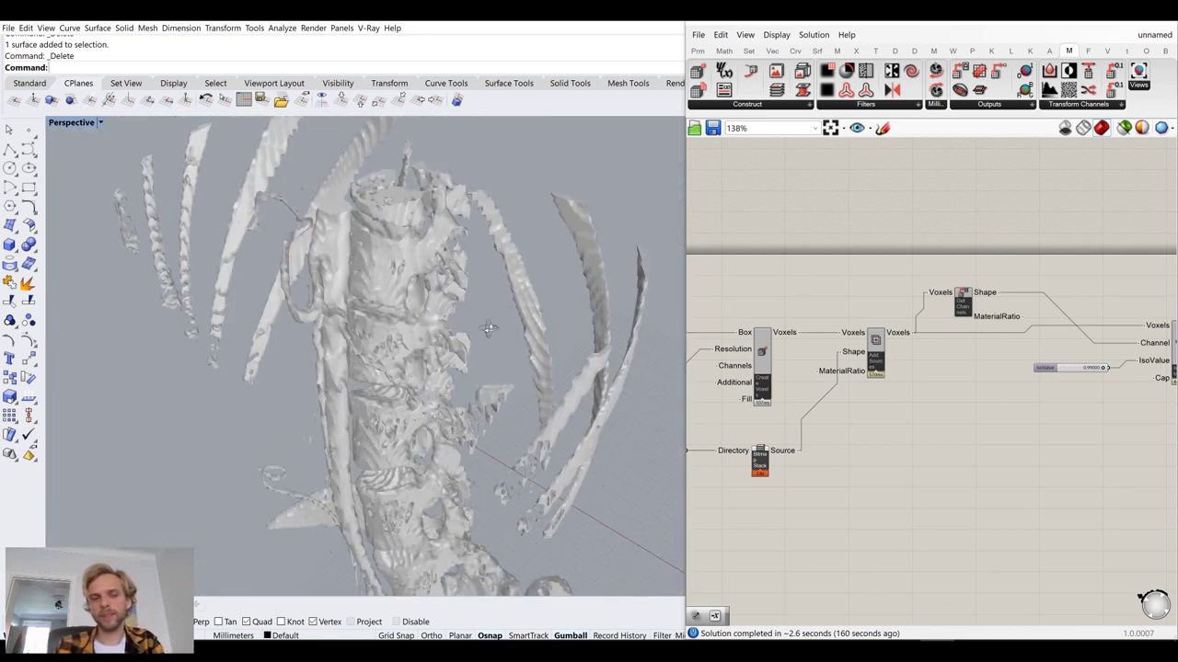
pyautogui.moveTo(457, 386); pyautogui.dragTo(356, 375, button='right')
pyautogui.moveTo(883, 412); pyautogui.dragTo(968, 367, button='right')
pyautogui.scroll(-5, 964, 361)
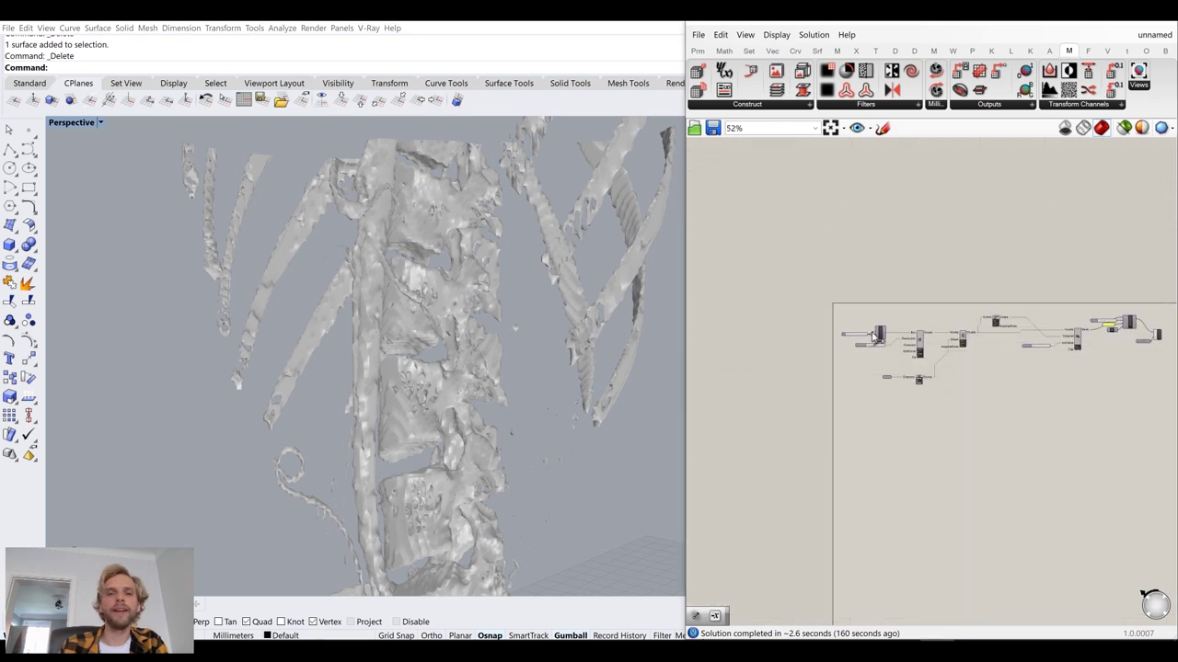
pyautogui.scroll(10, 874, 347)
pyautogui.scroll(-2, 907, 385)
pyautogui.moveTo(543, 342); pyautogui.dragTo(439, 369, button='right')
pyautogui.scroll(-4, 976, 392)
pyautogui.scroll(-1, 976, 395)
pyautogui.scroll(3, 1068, 477)
pyautogui.scroll(-5, 1088, 488)
# - Review the component chain from the voxel and bitmap sources through to the iso mesh and preview
pyautogui.moveTo(1132, 373); pyautogui.dragTo(904, 374, button='right')
pyautogui.scroll(6, 999, 367)
pyautogui.moveTo(1049, 377); pyautogui.dragTo(1119, 396, button='right')
pyautogui.scroll(-6, 1150, 367)
pyautogui.scroll(2, 994, 371)
pyautogui.scroll(7, 977, 366)
pyautogui.click(977, 365)
pyautogui.scroll(-6, 852, 410)
pyautogui.scroll(3, 991, 387)
pyautogui.moveTo(828, 433); pyautogui.dragTo(1094, 414, button='right')
pyautogui.click(1118, 379)
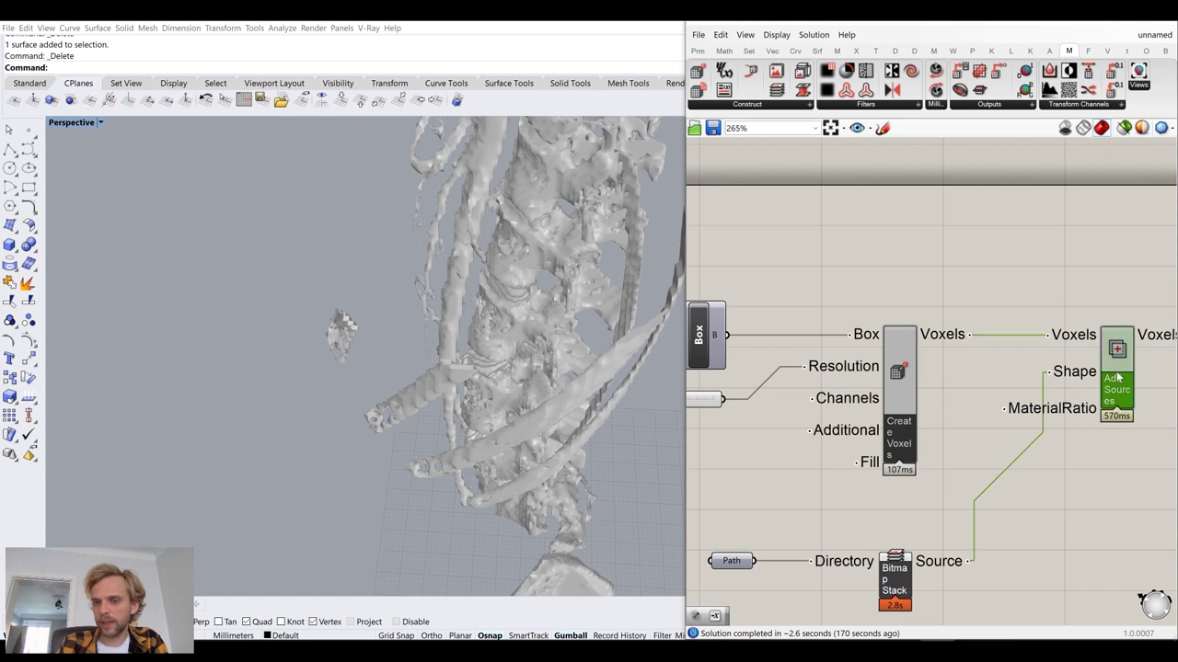
pyautogui.click(1008, 504)
# - Check the Resolution slider's value for Create Voxels and examine the skeleton mesh again from other angles
pyautogui.moveTo(793, 479); pyautogui.dragTo(967, 442, button='right')
pyautogui.scroll(4, 845, 357)
pyautogui.doubleClick(834, 362)
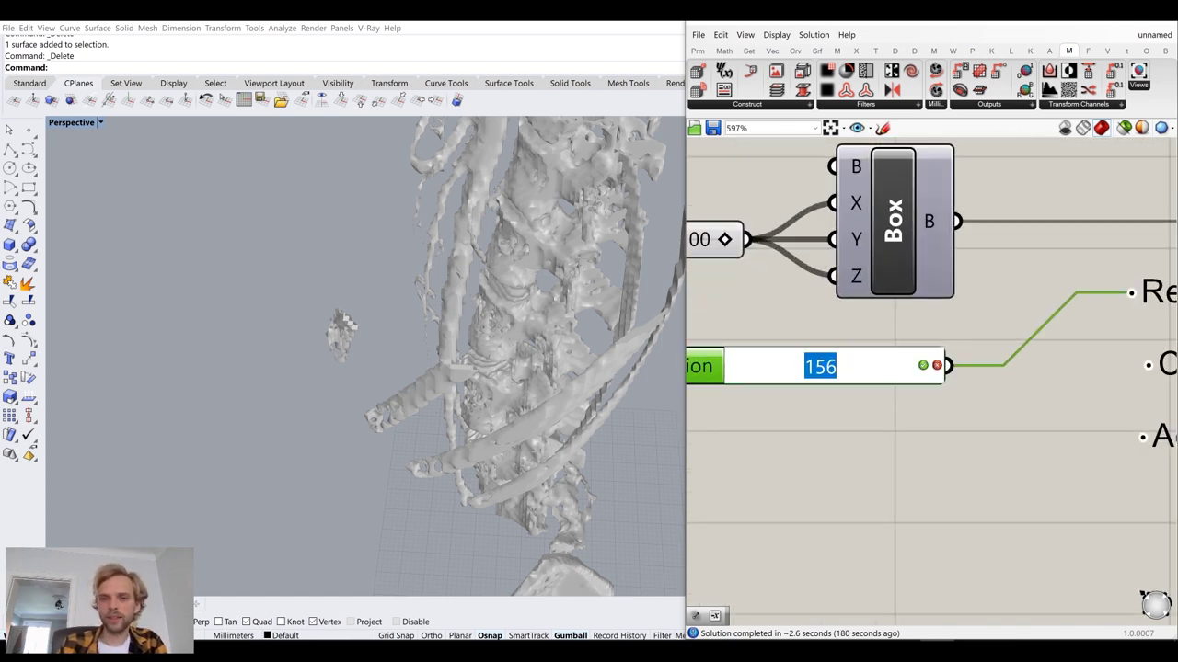
pyautogui.press('Return')
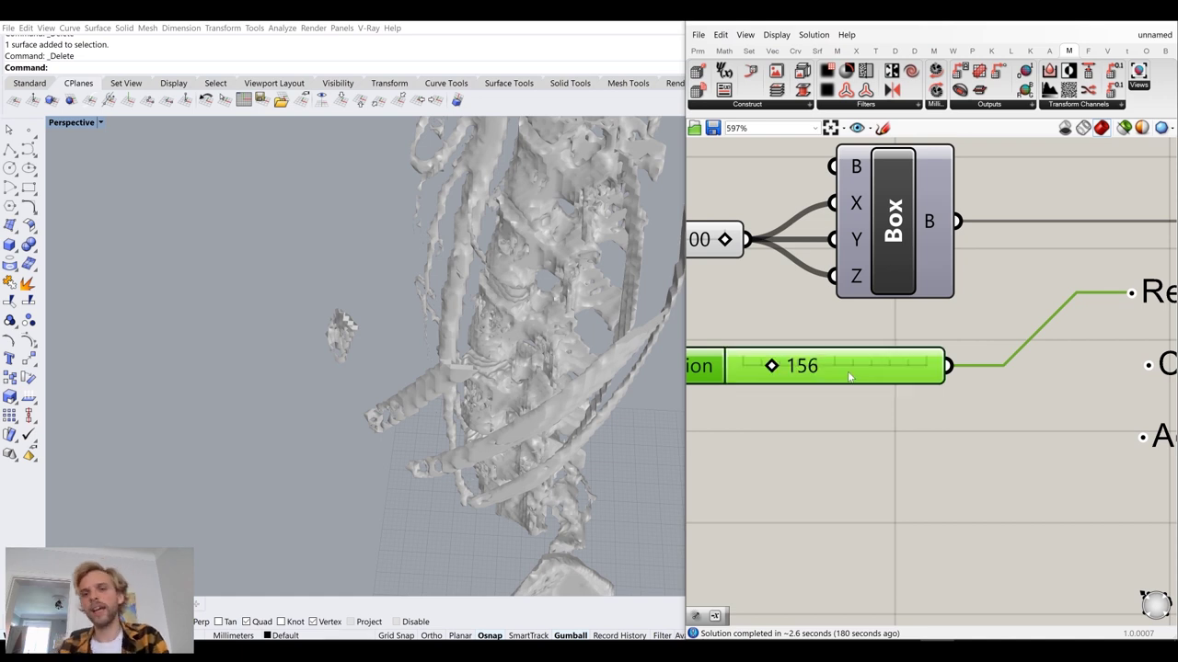
pyautogui.scroll(-6, 500, 371)
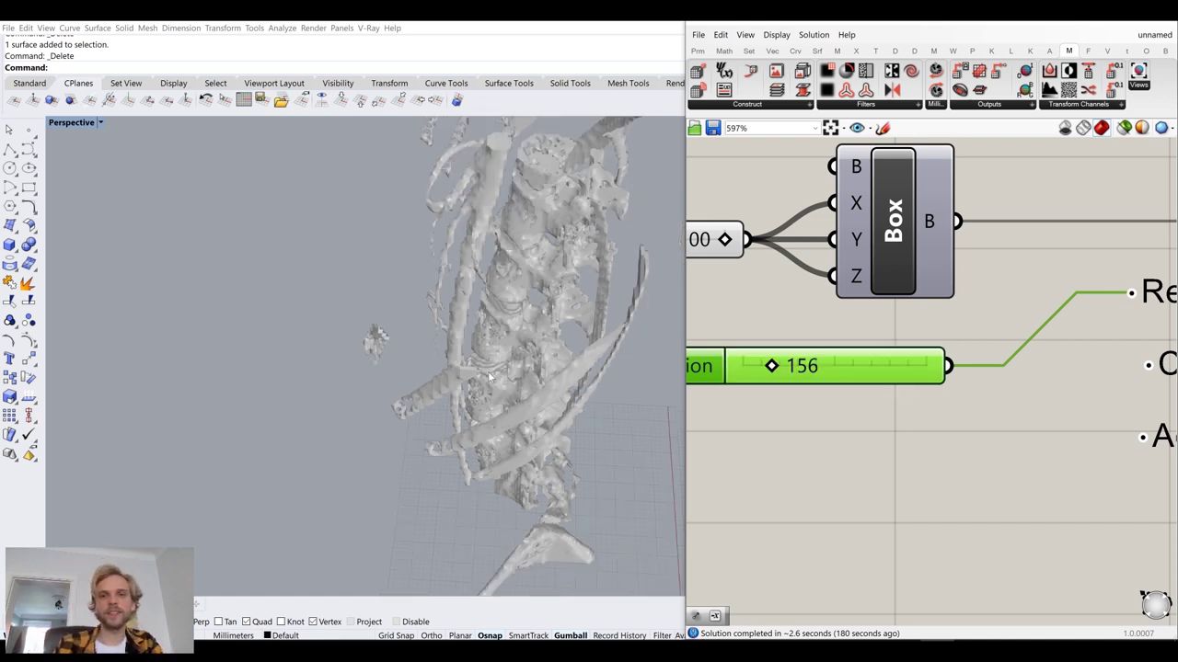
pyautogui.moveTo(534, 348); pyautogui.dragTo(653, 335, button='right')
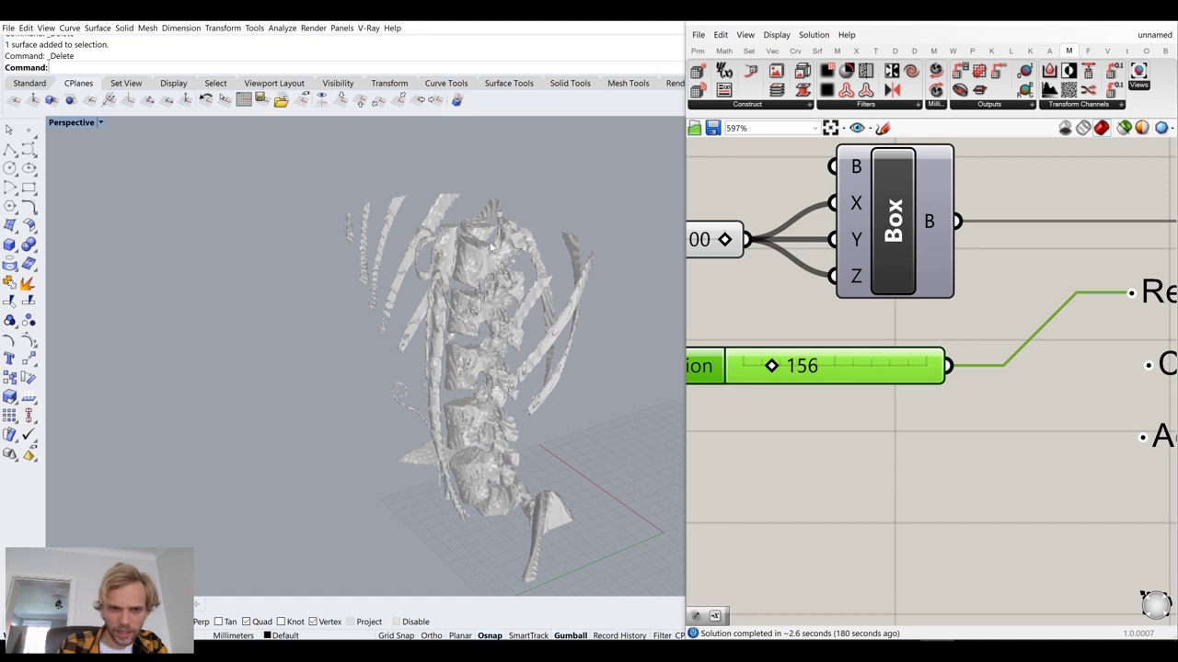
pyautogui.scroll(3, 360, 242)
pyautogui.scroll(-1, 978, 360)
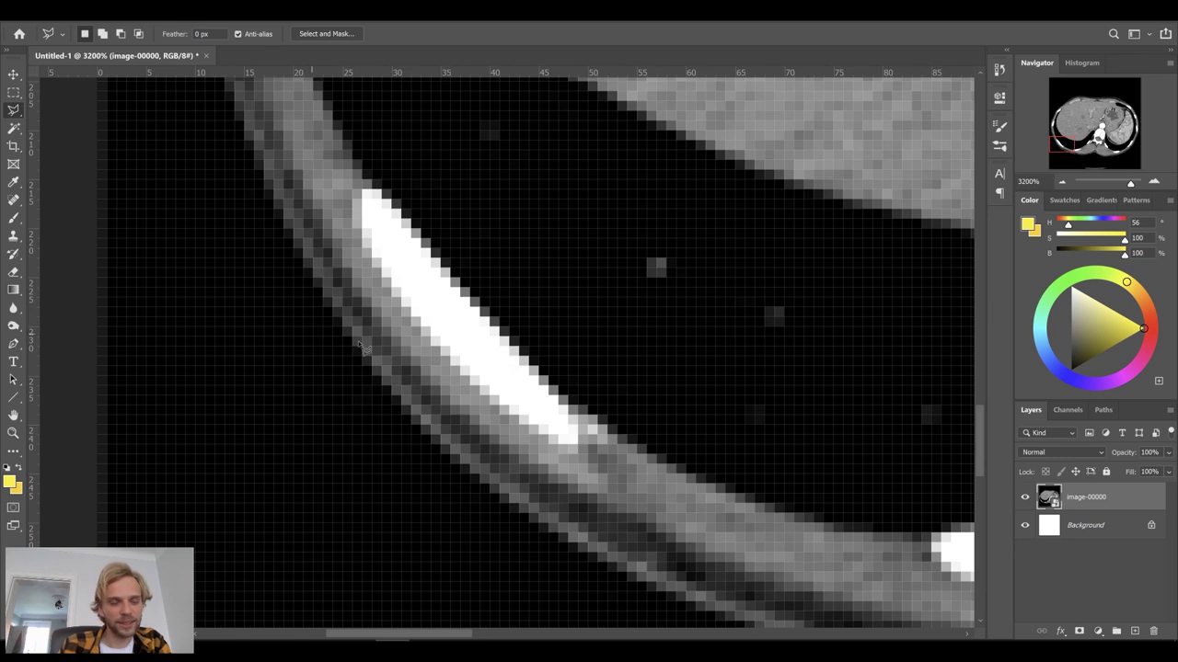
# - In Photoshop, apply a Gaussian Blur with a radius of 0.6 pixels to the image-00000 layer
pyautogui.keyDown('alt'); pyautogui.scroll(-3, 453, 296); pyautogui.keyUp('alt')
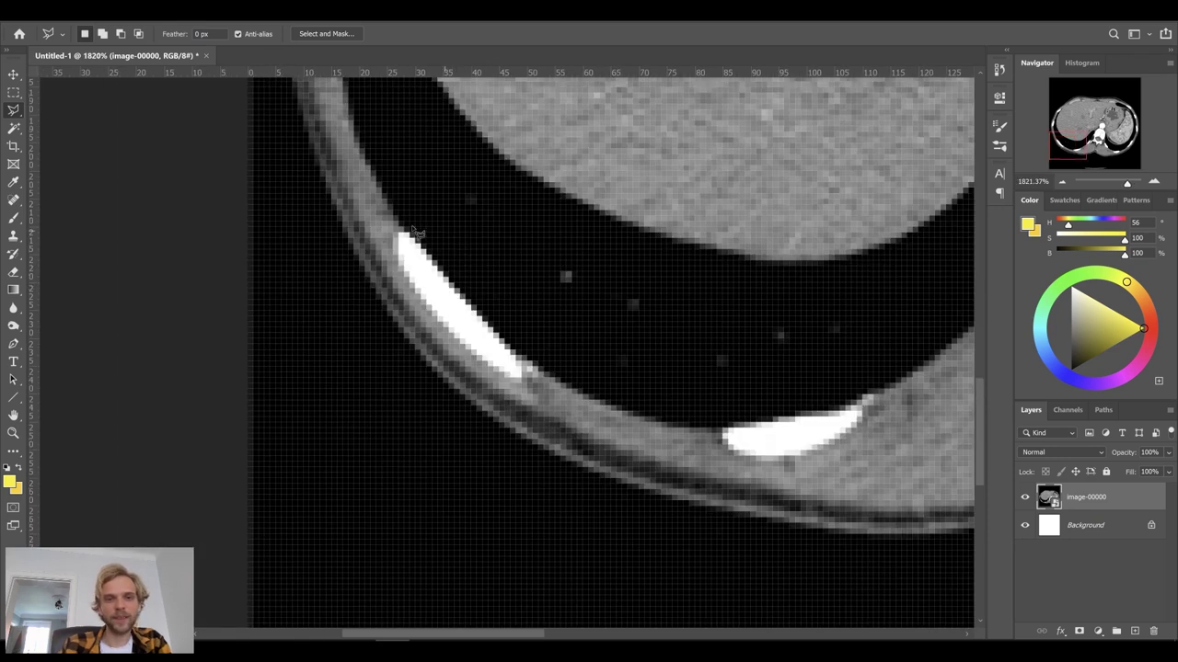
pyautogui.keyDown('alt'); pyautogui.scroll(3, 432, 276); pyautogui.keyUp('alt')
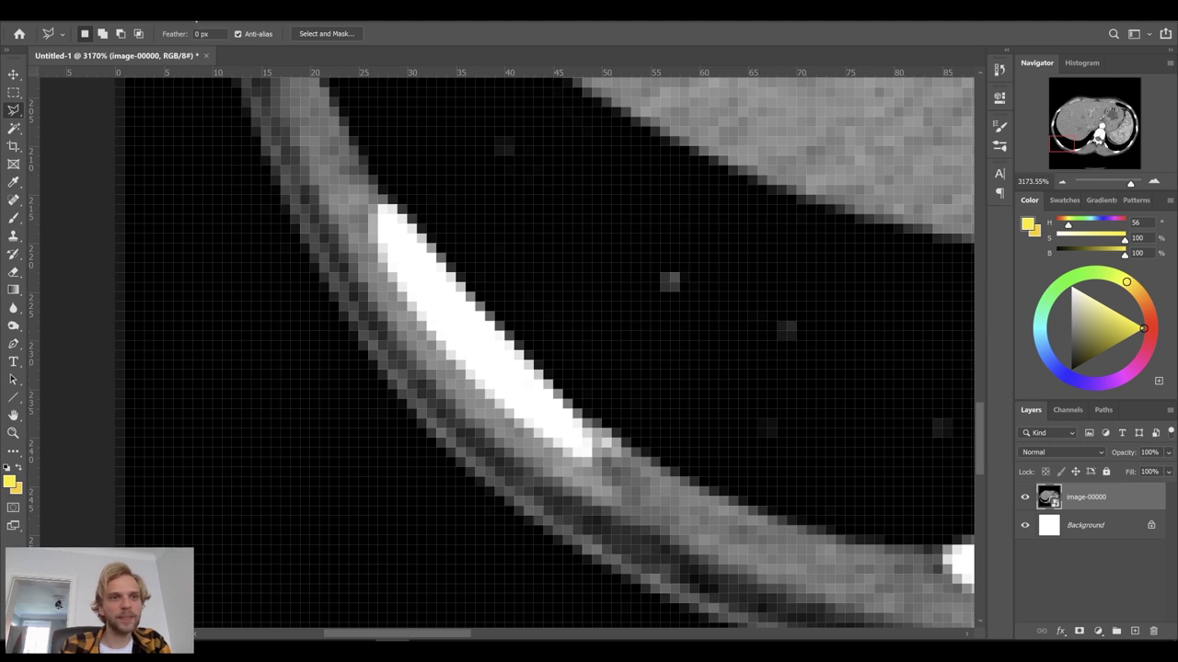
pyautogui.click(196, 16)
pyautogui.moveTo(269, 152)
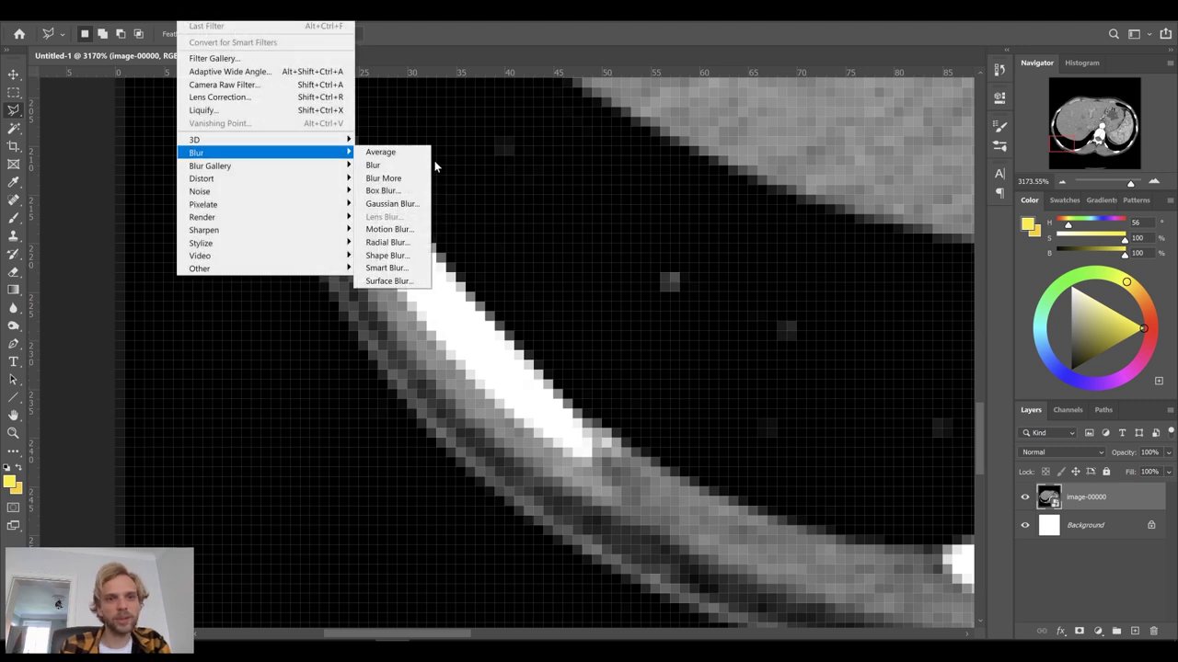
pyautogui.click(399, 210)
pyautogui.moveTo(187, 316); pyautogui.dragTo(178, 317)
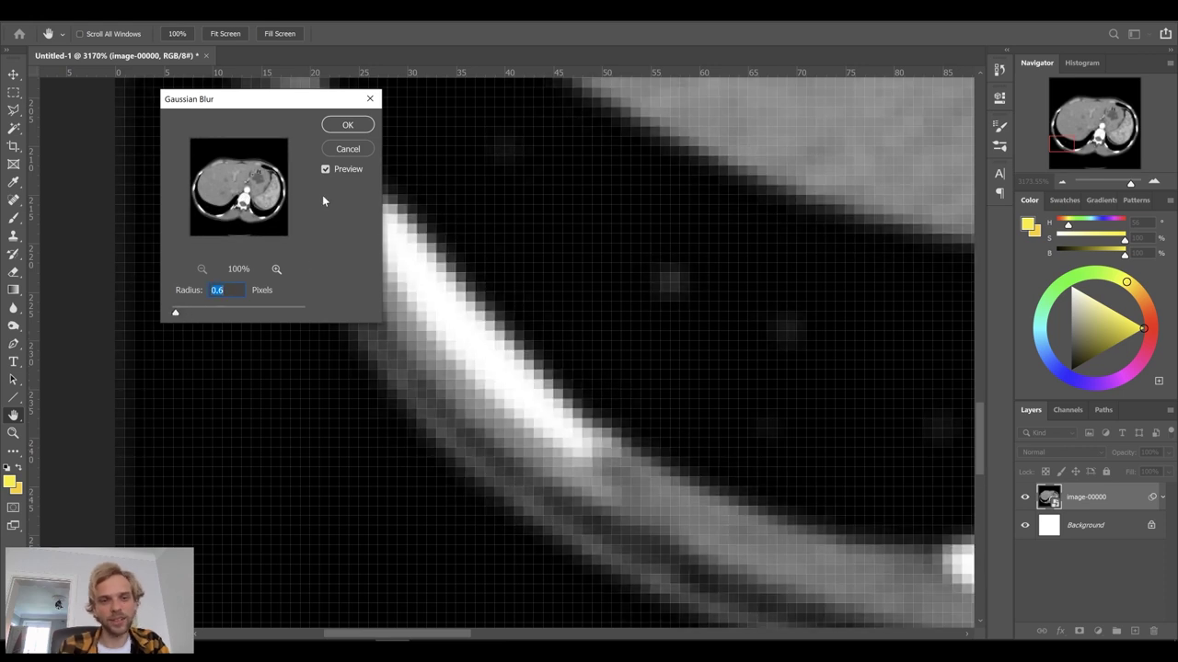
pyautogui.click(348, 126)
pyautogui.press('l')
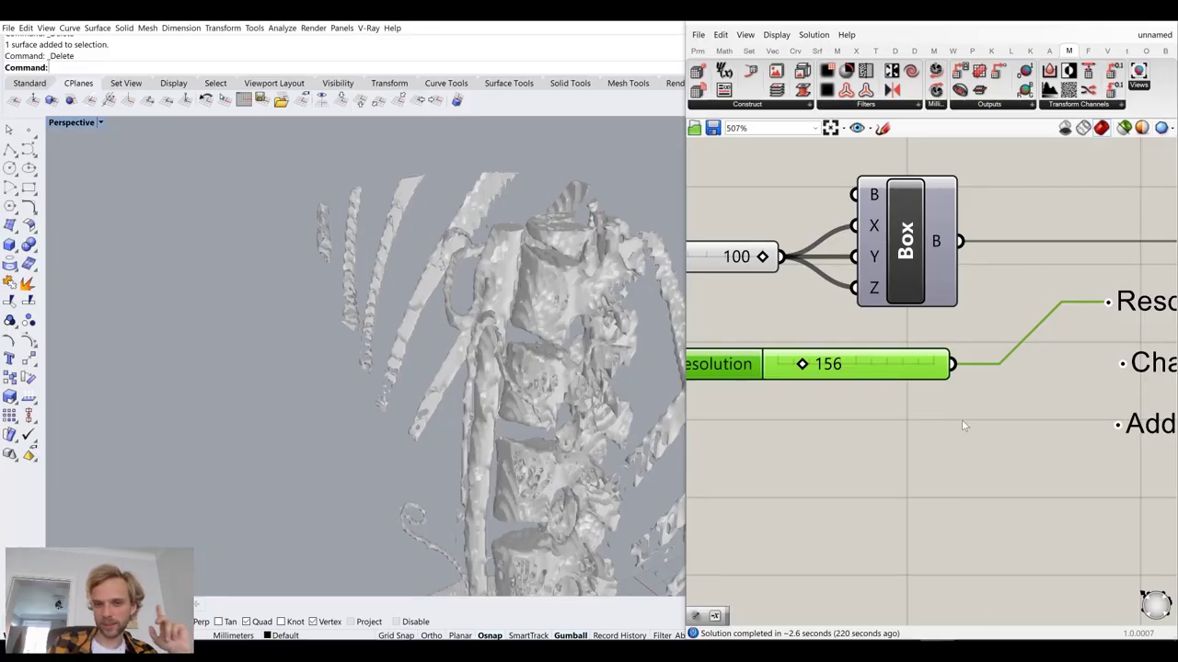
# - Back in Grasshopper, add Monolith's Gaussian Blur Filter component above and beyond the Get Channels component
pyautogui.scroll(-4, 969, 389)
pyautogui.moveTo(969, 389); pyautogui.dragTo(800, 402, button='right')
pyautogui.scroll(-4, 868, 402)
pyautogui.moveTo(908, 402); pyautogui.dragTo(812, 414, button='right')
pyautogui.scroll(4, 1104, 396)
pyautogui.moveTo(1106, 394); pyautogui.dragTo(1028, 392, button='right')
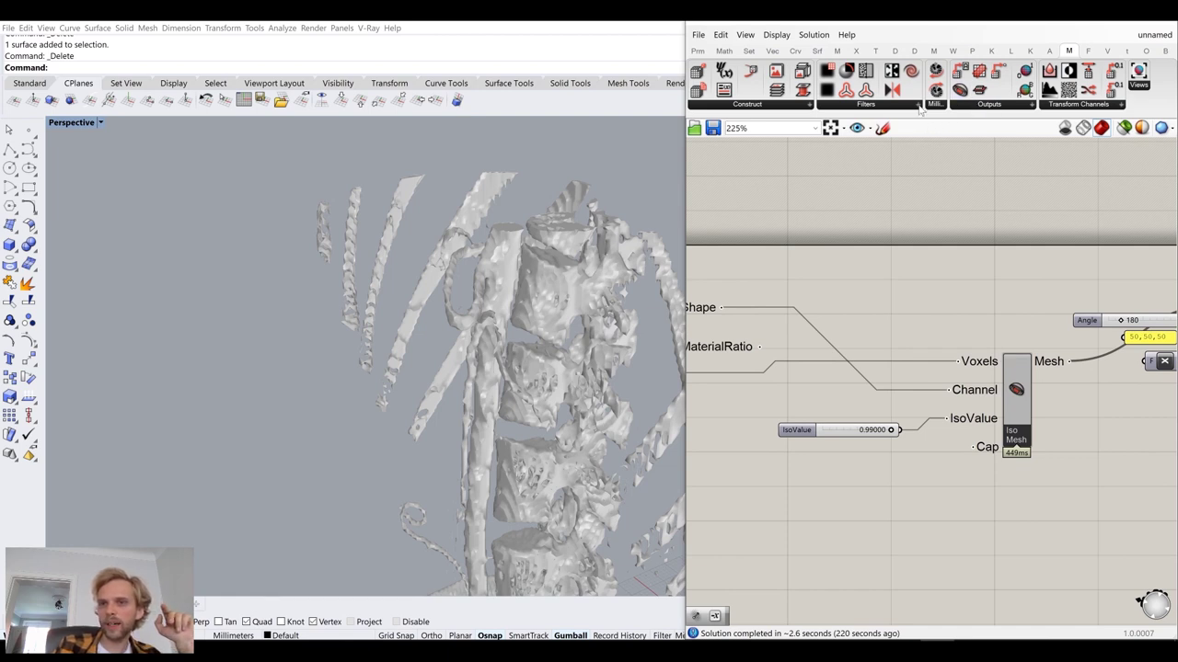
pyautogui.click(870, 105)
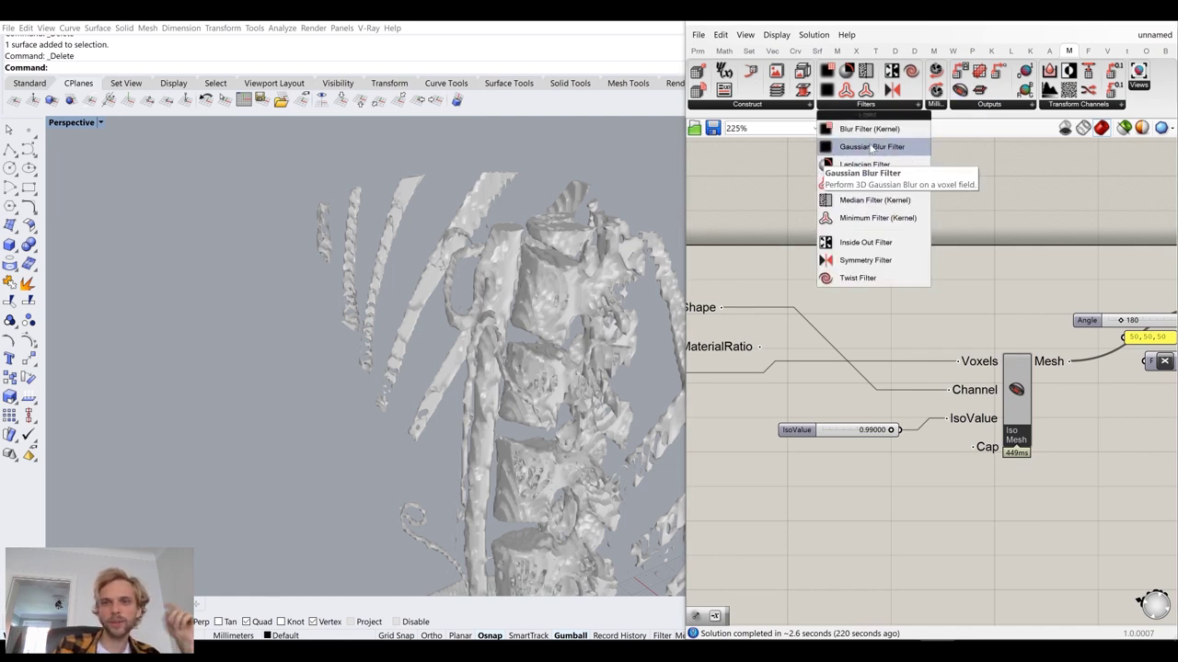
pyautogui.click(871, 147)
pyautogui.click(839, 212)
pyautogui.moveTo(843, 268); pyautogui.dragTo(1070, 288, button='right')
pyautogui.moveTo(1077, 215); pyautogui.dragTo(1052, 218)
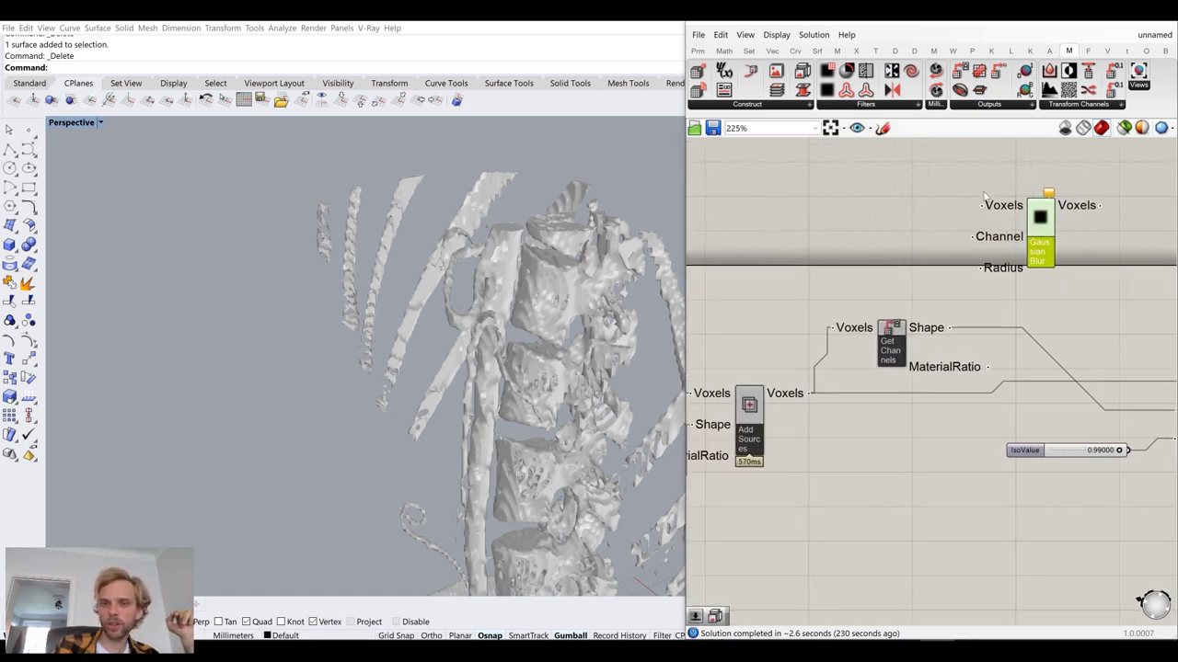
# - Connect the Voxels output of Add Sources to the Voxels input of Gaussian Blur
pyautogui.moveTo(1037, 344); pyautogui.dragTo(958, 323, button='right')
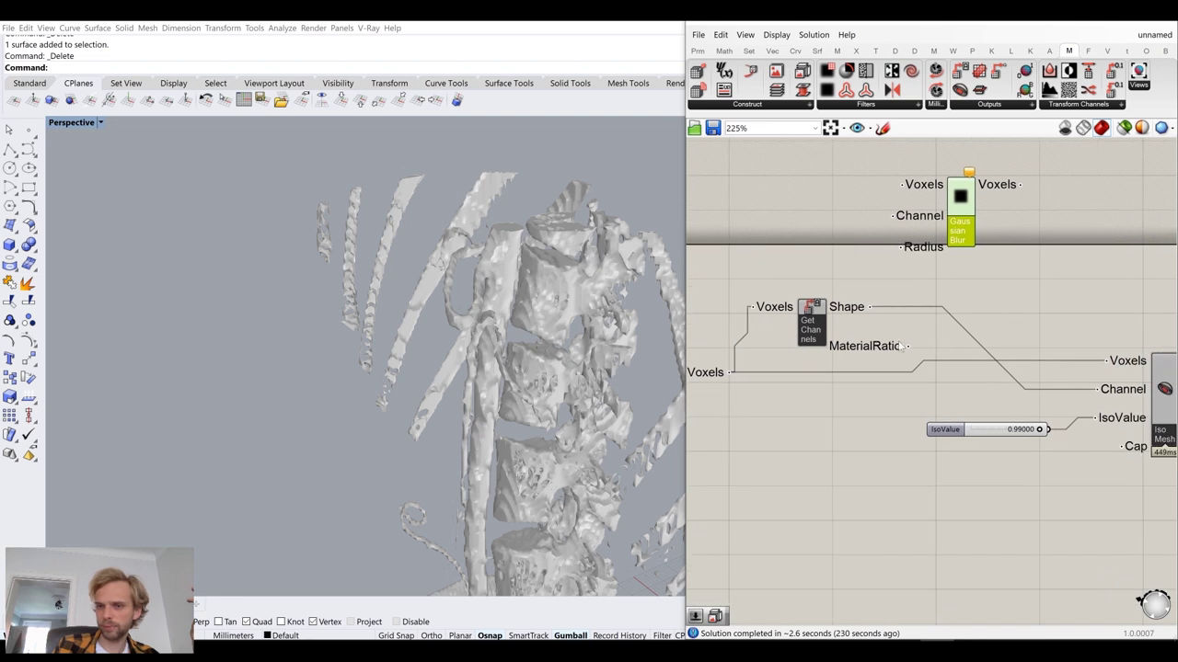
pyautogui.moveTo(863, 328); pyautogui.dragTo(990, 335, button='right')
pyautogui.moveTo(940, 337); pyautogui.dragTo(1083, 332)
pyautogui.moveTo(859, 381); pyautogui.dragTo(1028, 193)
pyautogui.moveTo(1078, 291); pyautogui.dragTo(940, 288, button='right')
# - Move Get Channels below the voxel wire and place Gaussian Blur closer above the Iso Mesh inputs
pyautogui.moveTo(953, 230); pyautogui.dragTo(1015, 230)
pyautogui.moveTo(939, 331); pyautogui.dragTo(813, 426)
pyautogui.click(879, 312)
pyautogui.moveTo(1005, 231); pyautogui.dragTo(988, 305)
pyautogui.click(888, 362)
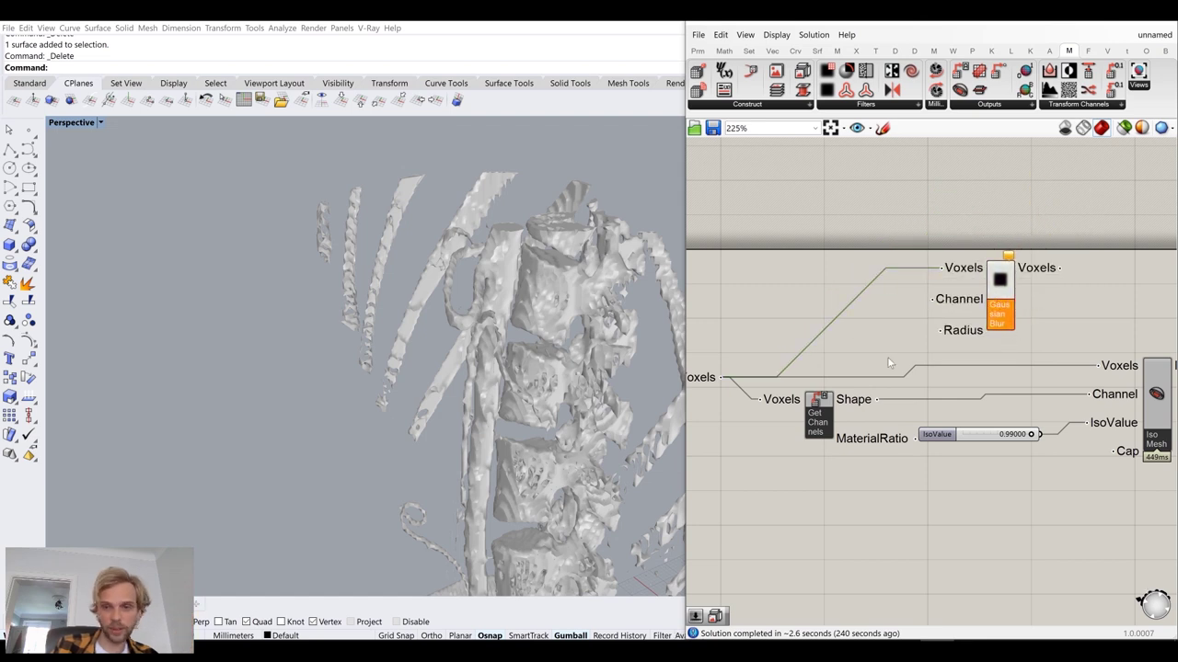
# - Connect the Shape output of Get Channels to the Channel input of Gaussian Blur and check the blur's default radius
pyautogui.scroll(4, 879, 405)
pyautogui.moveTo(878, 401); pyautogui.dragTo(968, 235)
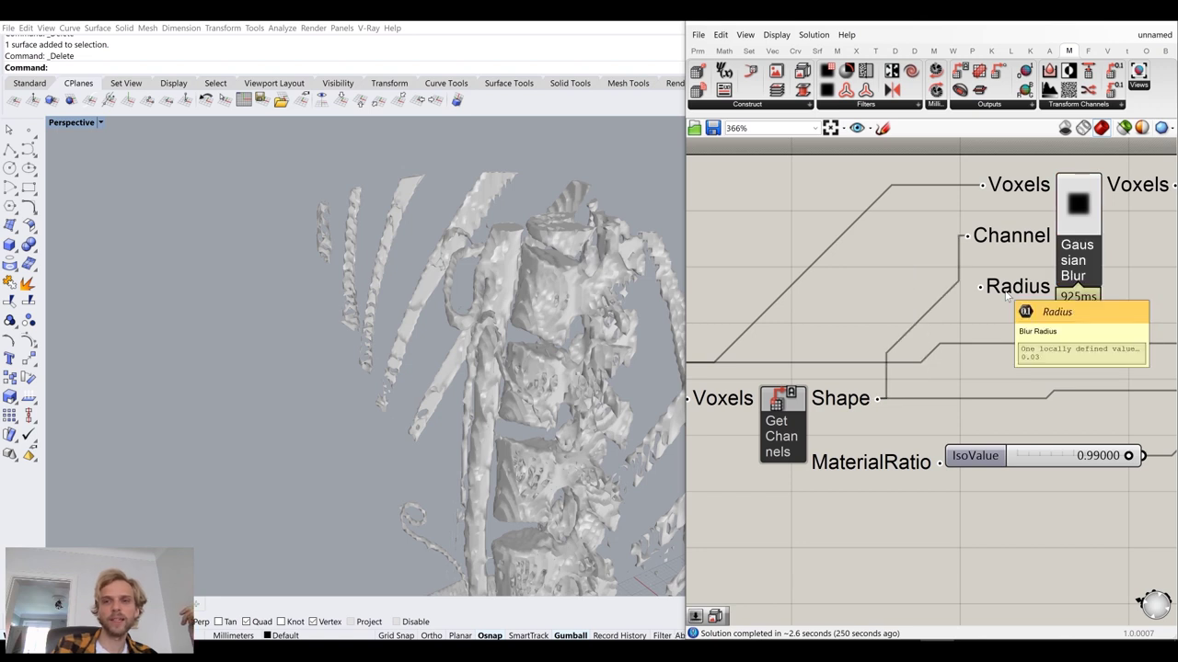
pyautogui.scroll(-1, 1006, 293)
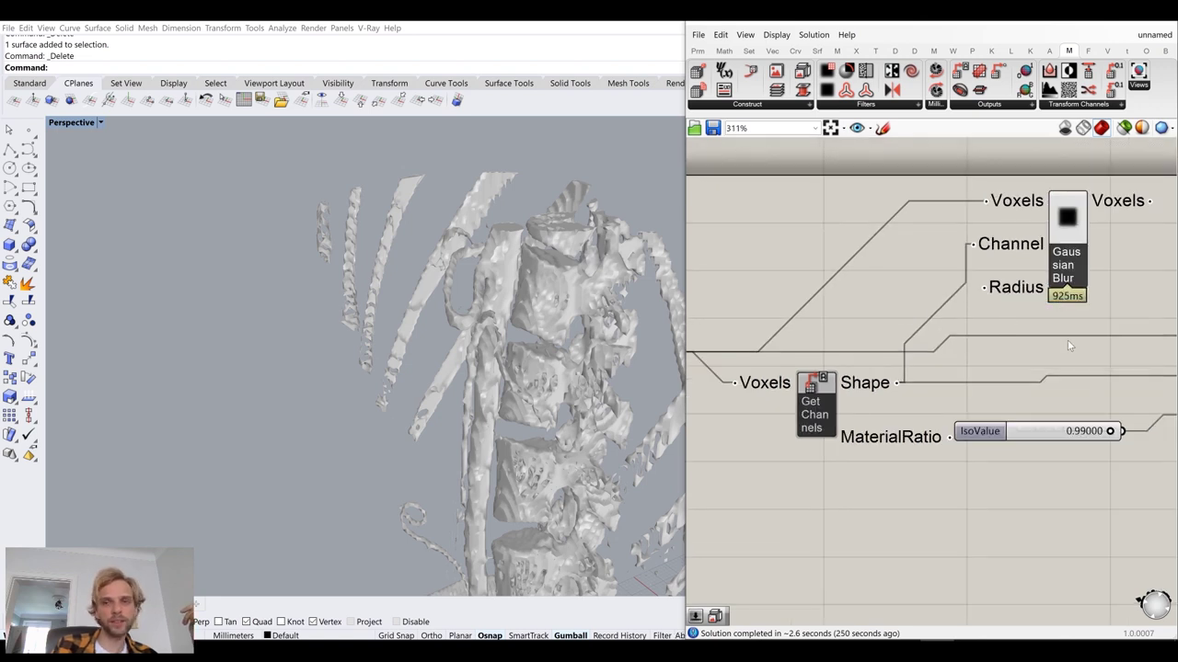
pyautogui.moveTo(1068, 340); pyautogui.dragTo(979, 332, button='right')
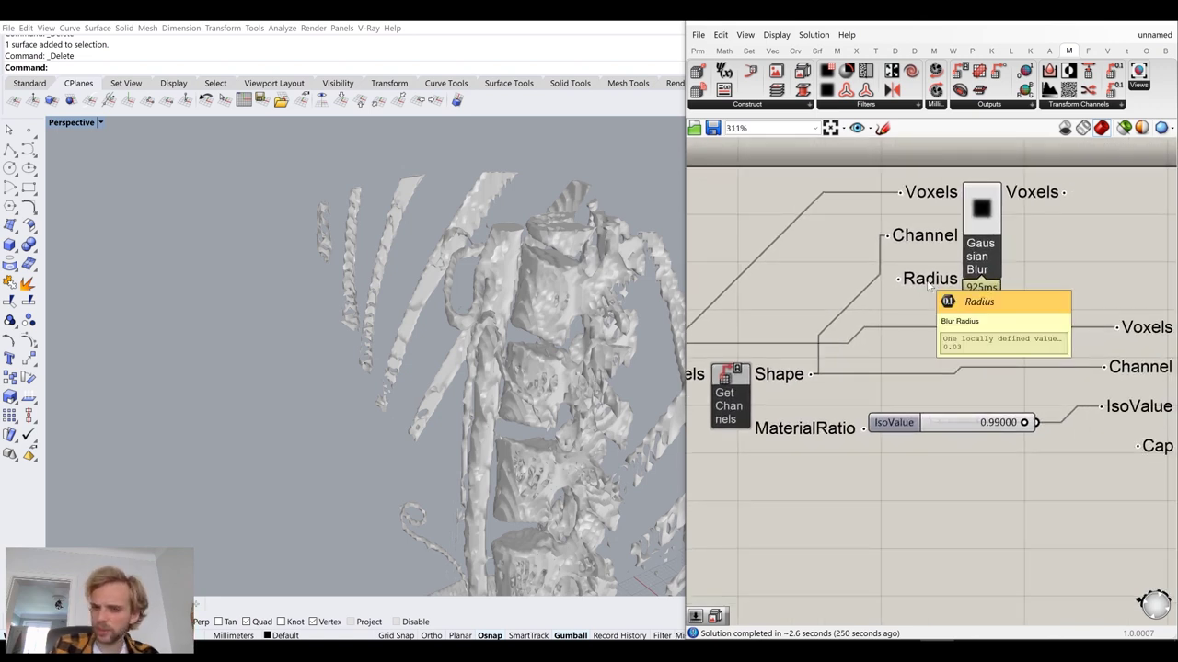
# - Connect the Voxels output of Gaussian Blur to the Voxels input of Iso Mesh in place of the unblurred voxels
pyautogui.scroll(-6, 970, 282)
pyautogui.moveTo(1085, 274); pyautogui.dragTo(1044, 251, button='right')
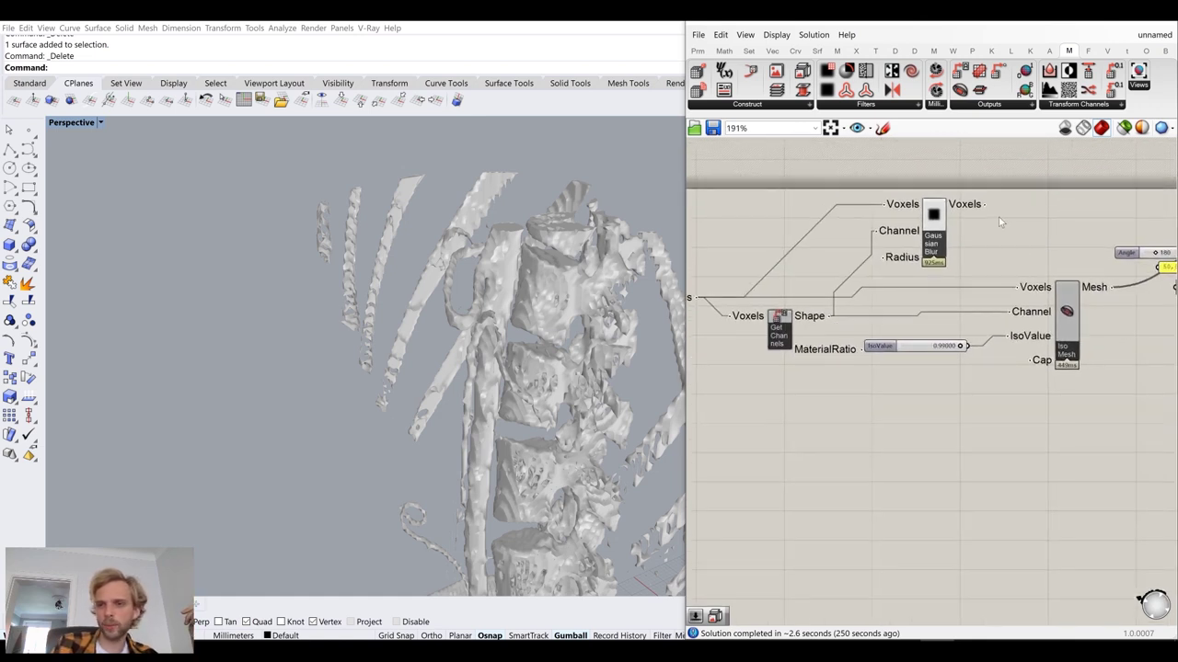
pyautogui.moveTo(851, 273); pyautogui.dragTo(921, 259, button='right')
pyautogui.click(721, 308)
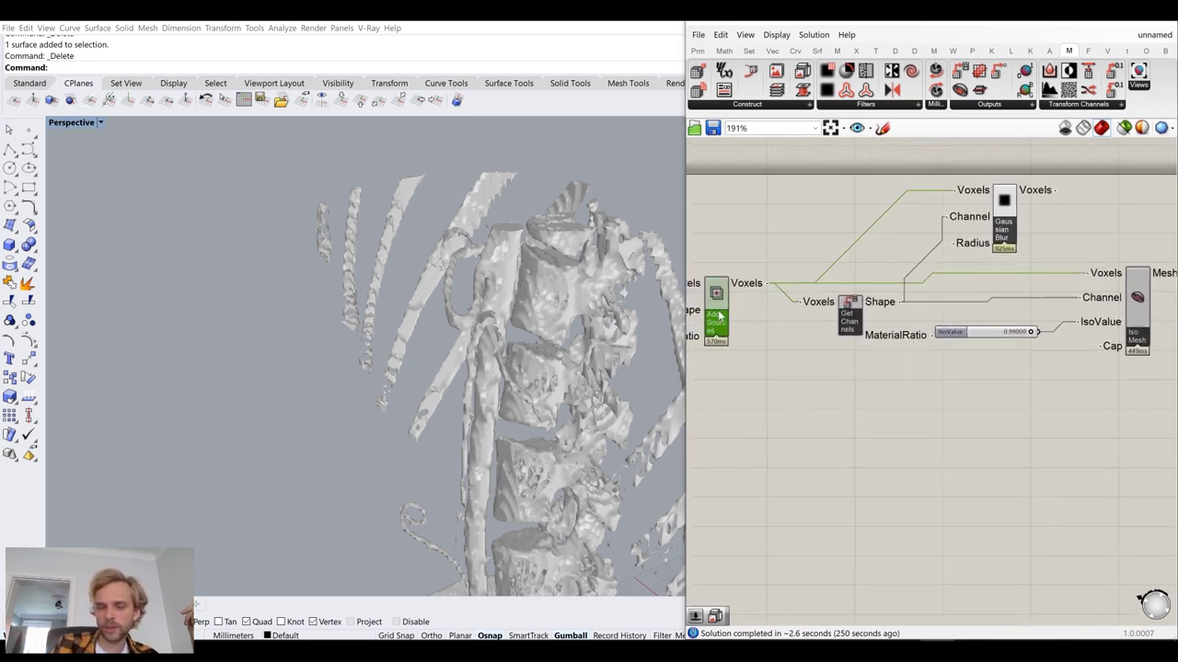
pyautogui.moveTo(1055, 190); pyautogui.dragTo(1108, 221)
pyautogui.moveTo(1100, 278); pyautogui.dragTo(992, 269, button='right')
pyautogui.scroll(3, 1047, 287)
pyautogui.scroll(-2, 931, 249)
pyautogui.moveTo(925, 245); pyautogui.dragTo(957, 333, button='right')
pyautogui.scroll(2, 956, 333)
pyautogui.moveTo(913, 207); pyautogui.dragTo(964, 341)
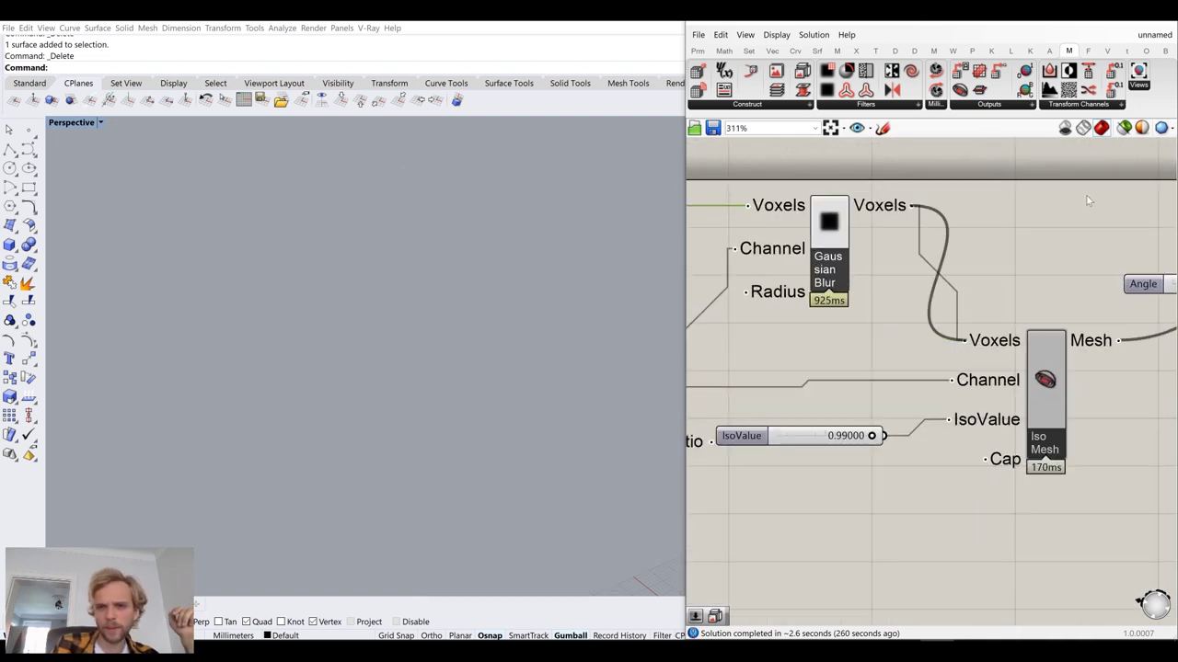
pyautogui.scroll(-5, 453, 386)
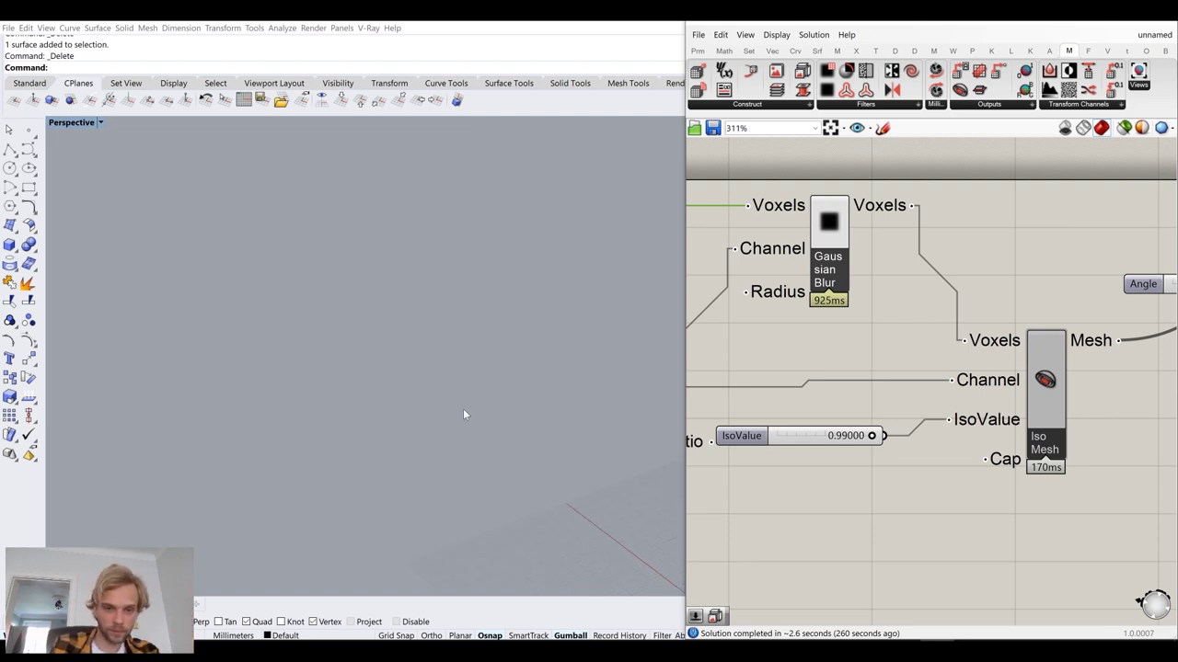
# - Add a Combine&Clean component below Rot3D and connect the Mesh output of Iso Mesh to its M input
pyautogui.moveTo(895, 348); pyautogui.dragTo(838, 404, button='right')
pyautogui.scroll(-4, 839, 404)
pyautogui.moveTo(996, 422); pyautogui.dragTo(894, 429, button='right')
pyautogui.scroll(3, 1061, 418)
pyautogui.moveTo(903, 377); pyautogui.dragTo(1117, 349, button='right')
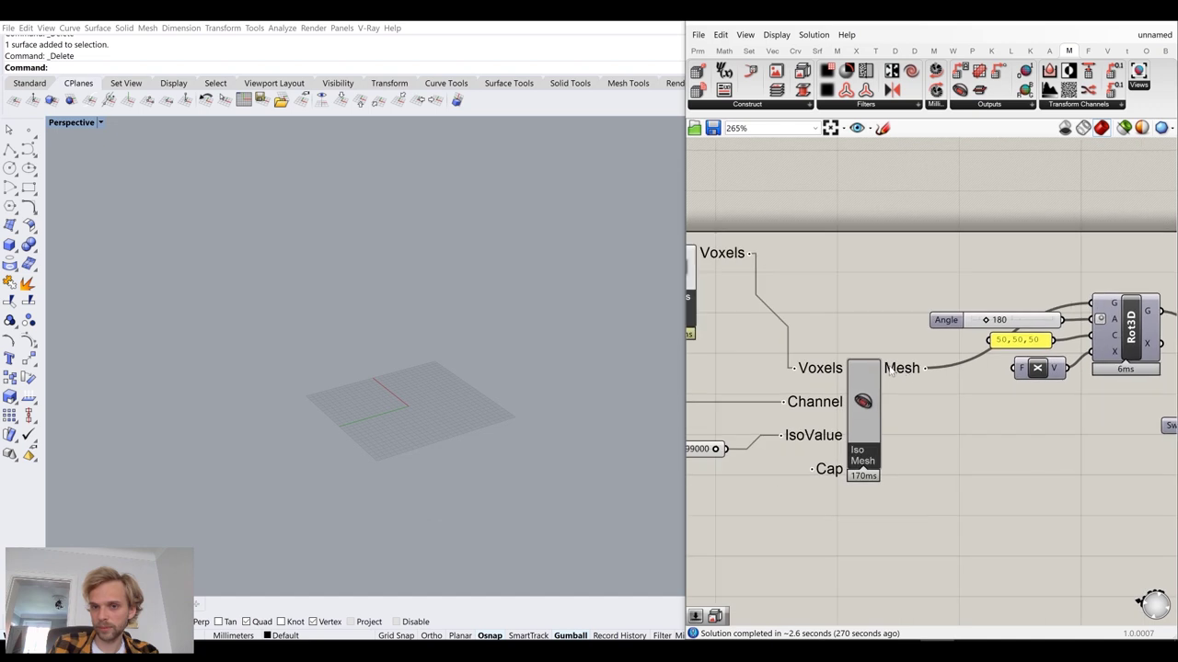
pyautogui.moveTo(891, 368); pyautogui.dragTo(1065, 356, button='right')
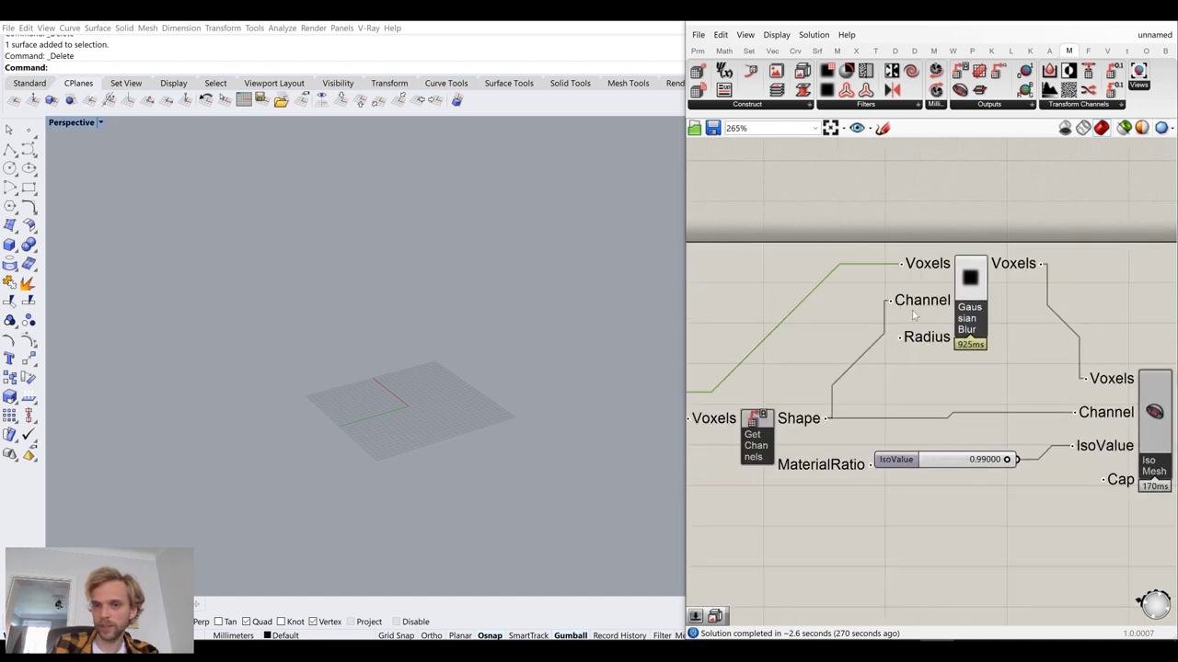
pyautogui.scroll(-3, 957, 351)
pyautogui.scroll(4, 900, 386)
pyautogui.doubleClick(902, 418)
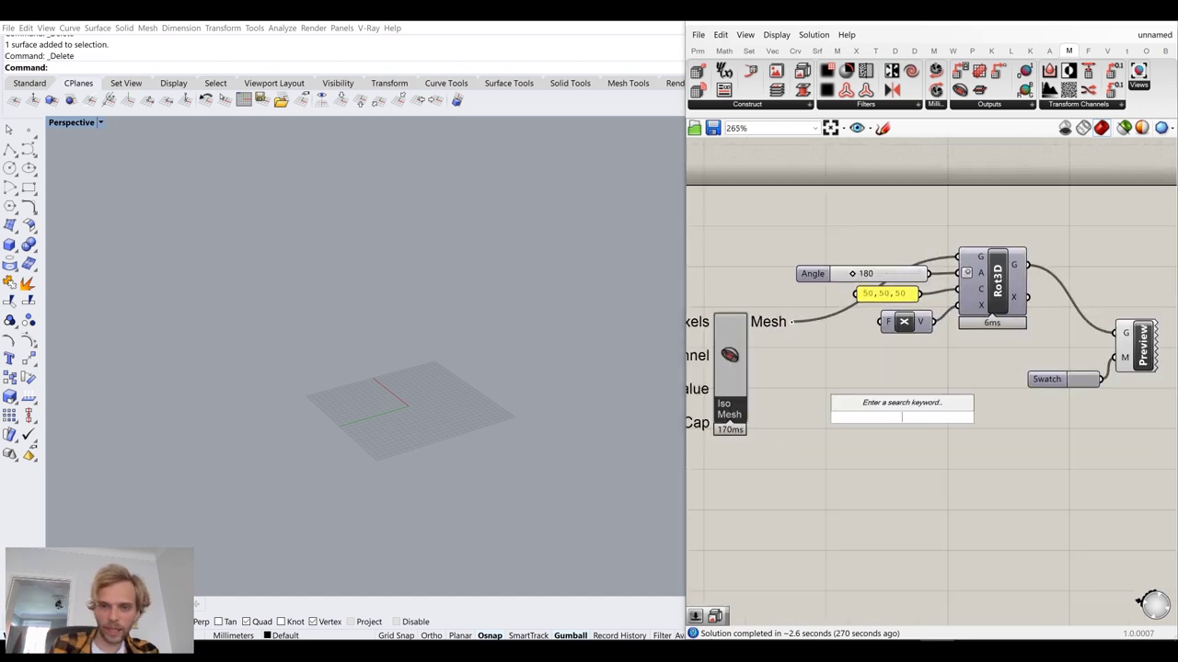
pyautogui.write('combine')
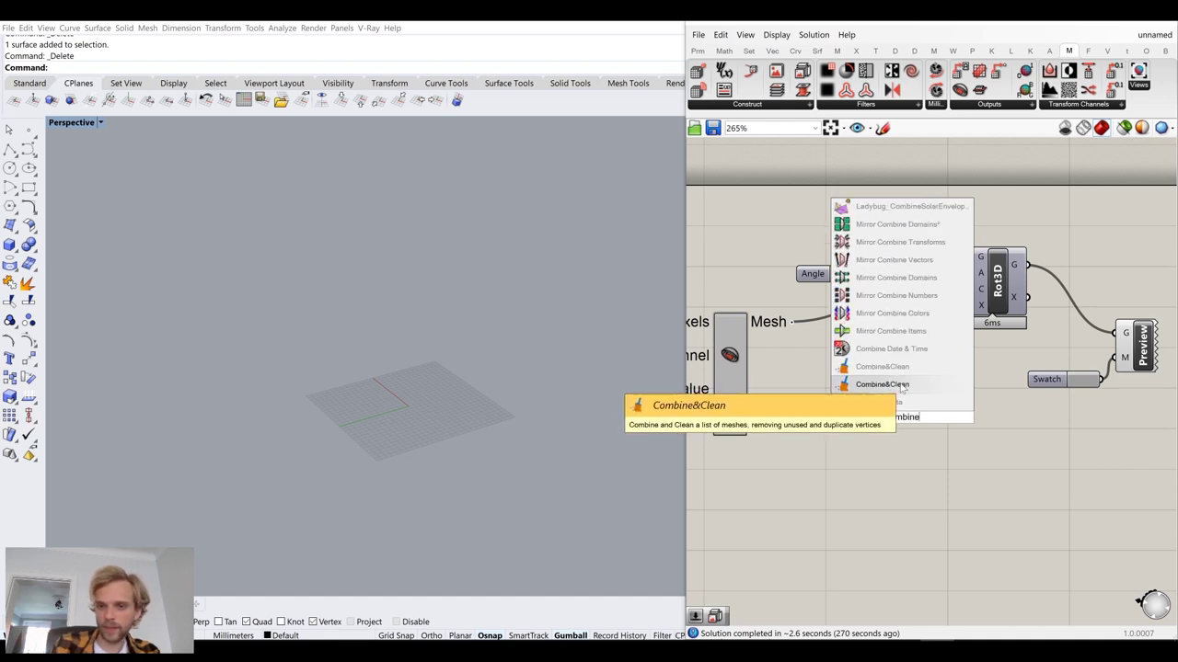
pyautogui.click(913, 402)
pyautogui.moveTo(792, 323); pyautogui.dragTo(958, 257)
pyautogui.moveTo(791, 322); pyautogui.dragTo(957, 258)
# - Lower the IsoValue slider to 0.74444 and delete the Combine&Clean component
pyautogui.moveTo(821, 415); pyautogui.dragTo(1023, 340, button='right')
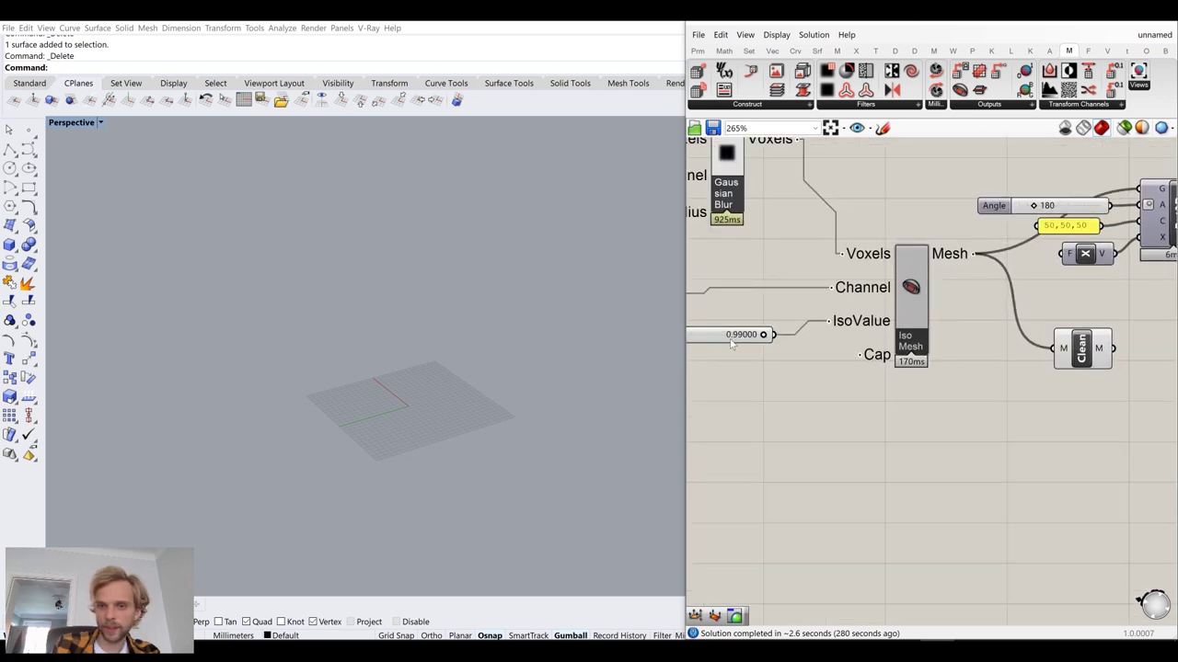
pyautogui.moveTo(764, 337); pyautogui.dragTo(744, 337)
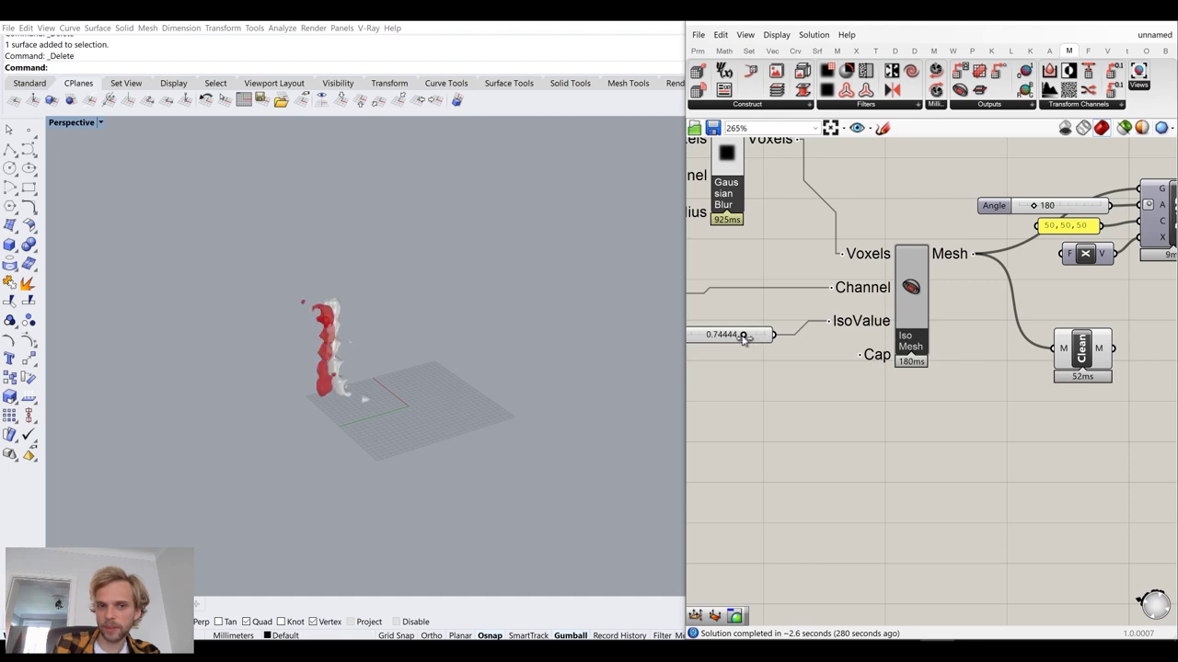
pyautogui.click(1070, 365)
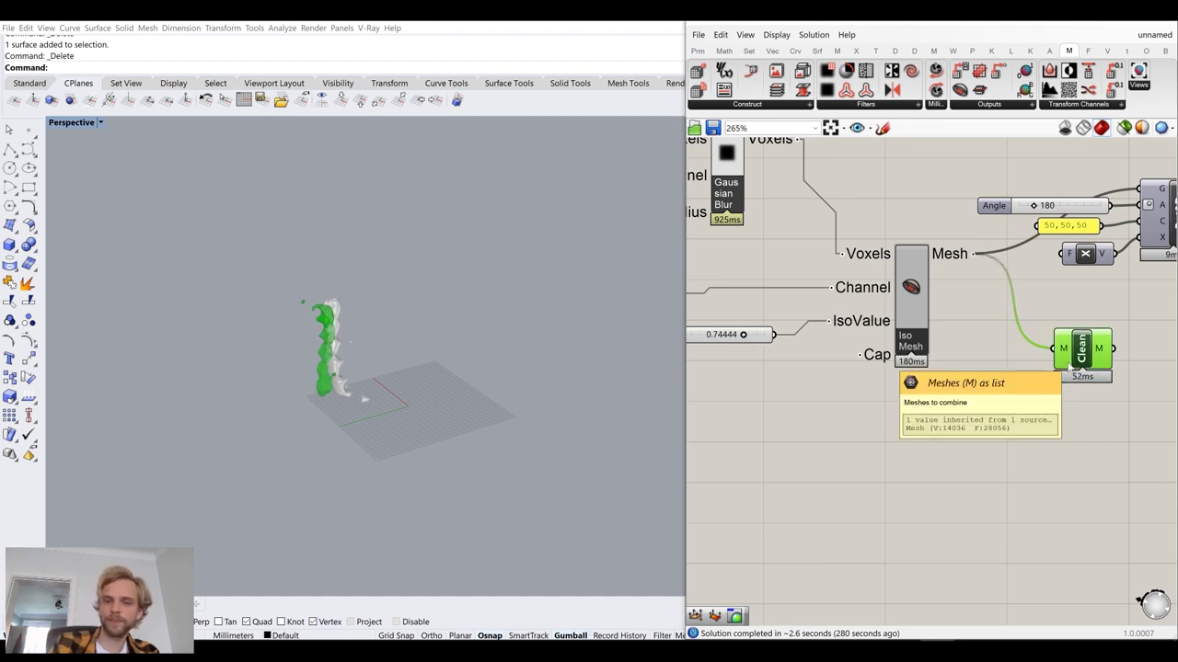
pyautogui.press('Delete')
# - Examine the blurred spine mesh up close and check the default Radius of Gaussian Blur
pyautogui.moveTo(442, 327); pyautogui.dragTo(473, 378, button='right')
pyautogui.scroll(6, 350, 334)
pyautogui.moveTo(848, 321); pyautogui.dragTo(1004, 341, button='right')
pyautogui.scroll(-3, 984, 333)
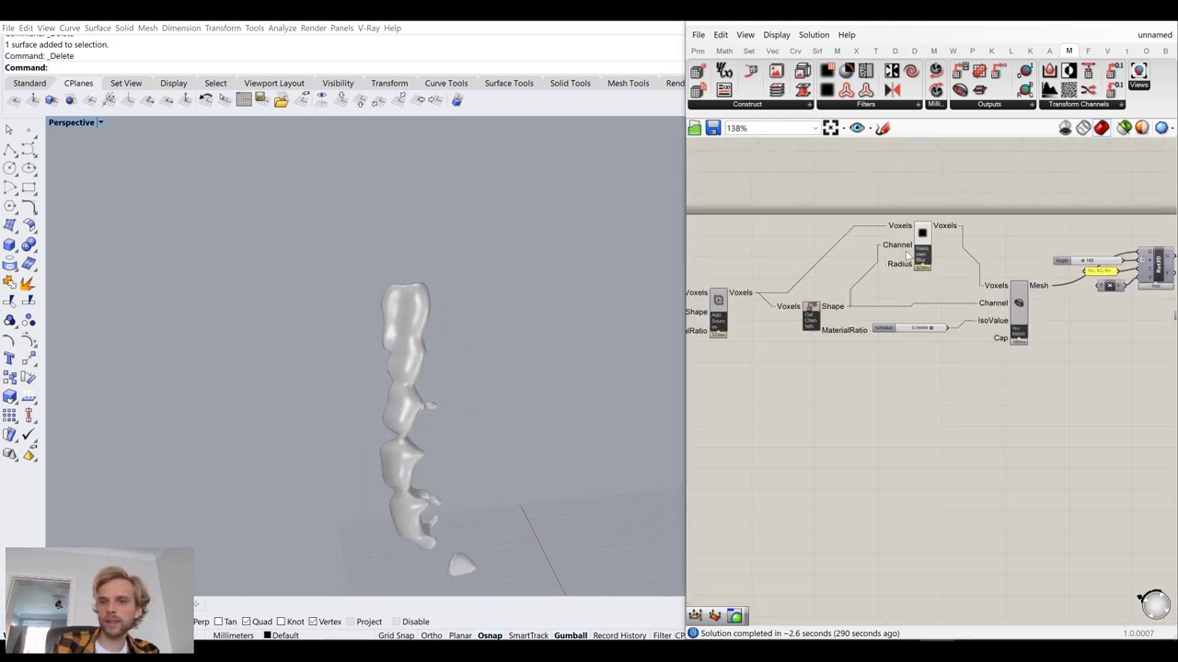
pyautogui.scroll(3, 897, 274)
pyautogui.moveTo(903, 282)
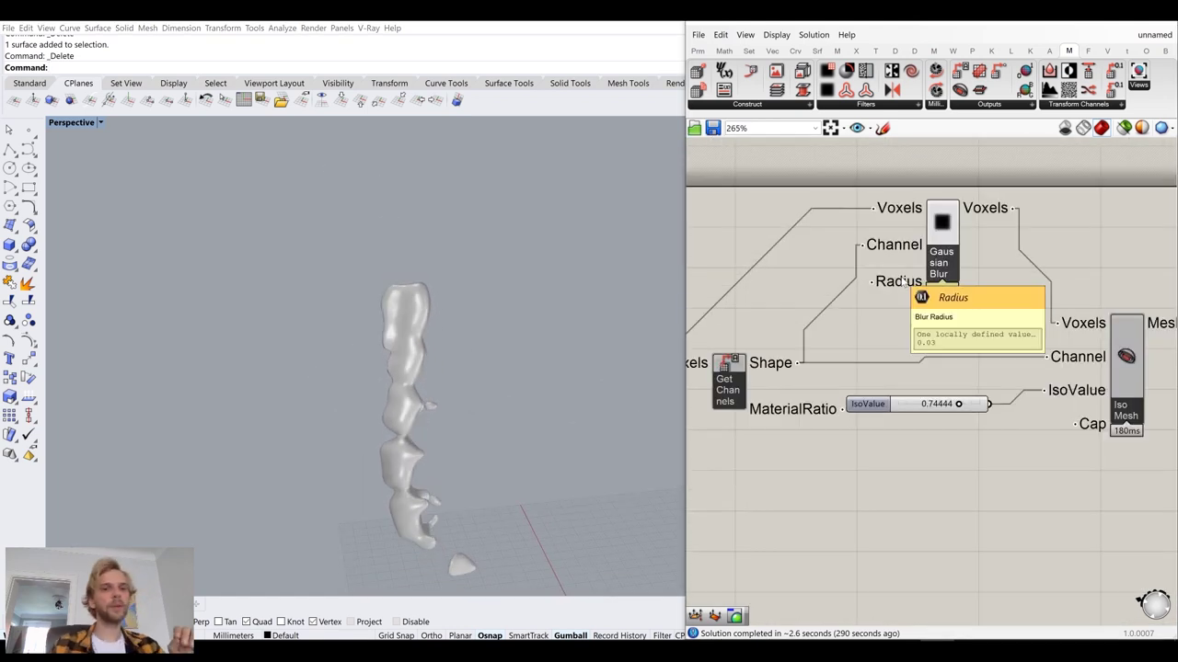
pyautogui.moveTo(389, 386); pyautogui.dragTo(245, 290, button='right')
pyautogui.scroll(5, 475, 446)
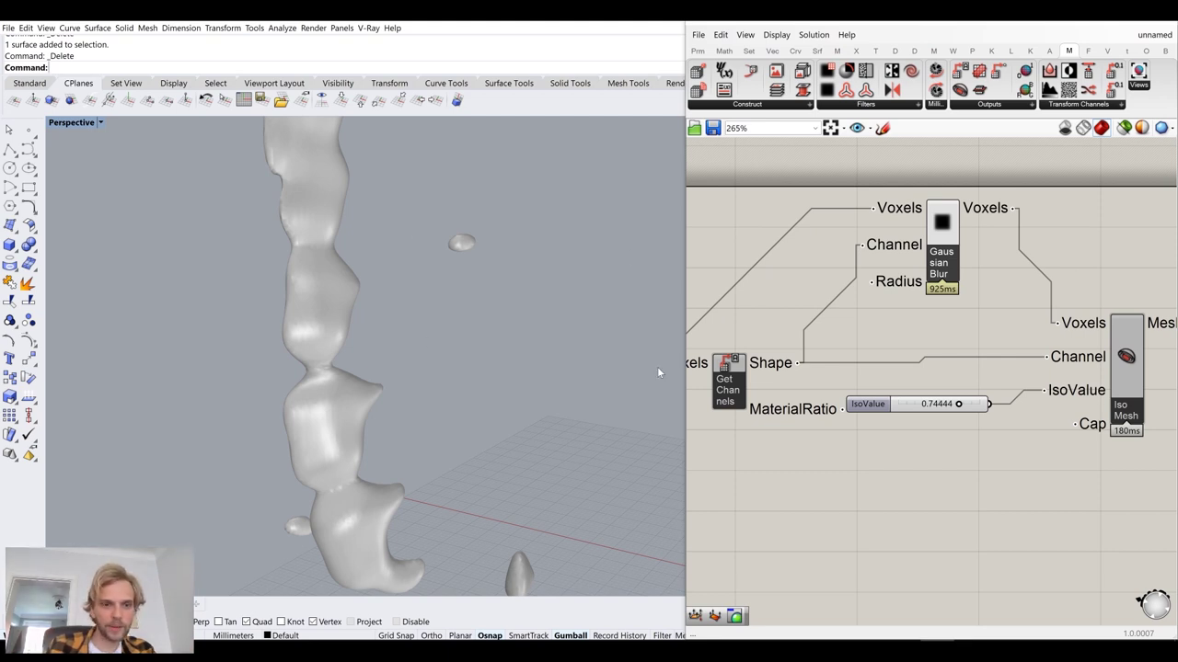
# - Add a number slider with value 0.01 and connect it to the Radius input of Gaussian Blur
pyautogui.moveTo(690, 283); pyautogui.dragTo(933, 324, button='right')
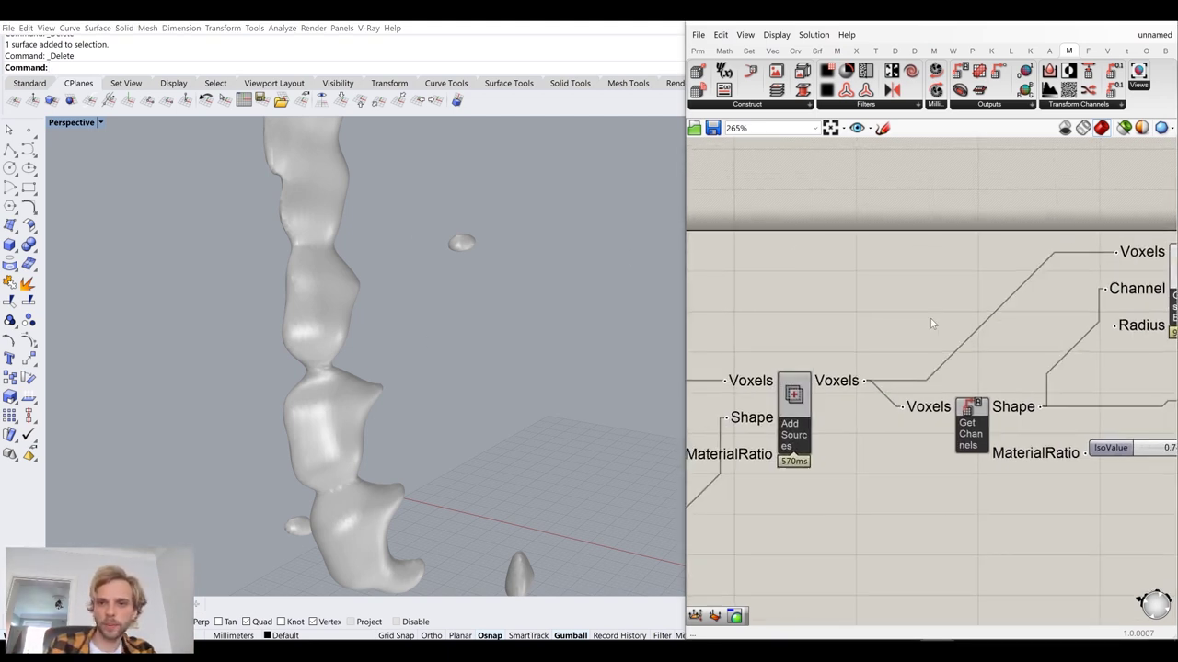
pyautogui.doubleClick(847, 269)
pyautogui.write('0.01')
pyautogui.press('Return')
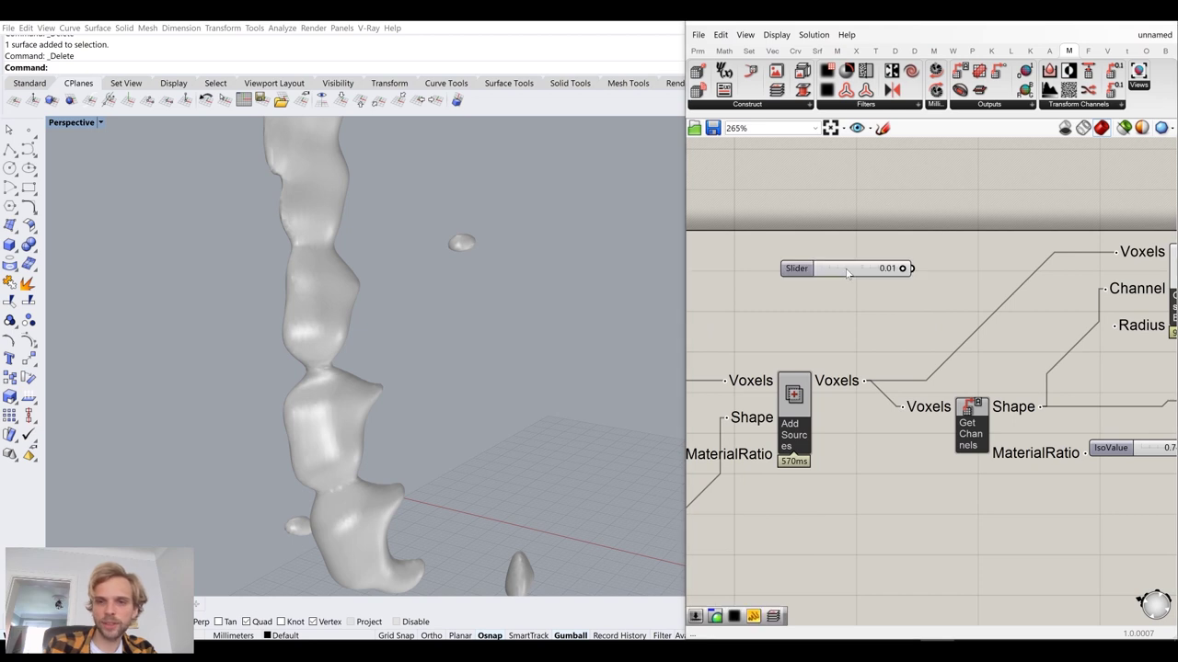
pyautogui.moveTo(911, 268); pyautogui.dragTo(1109, 330)
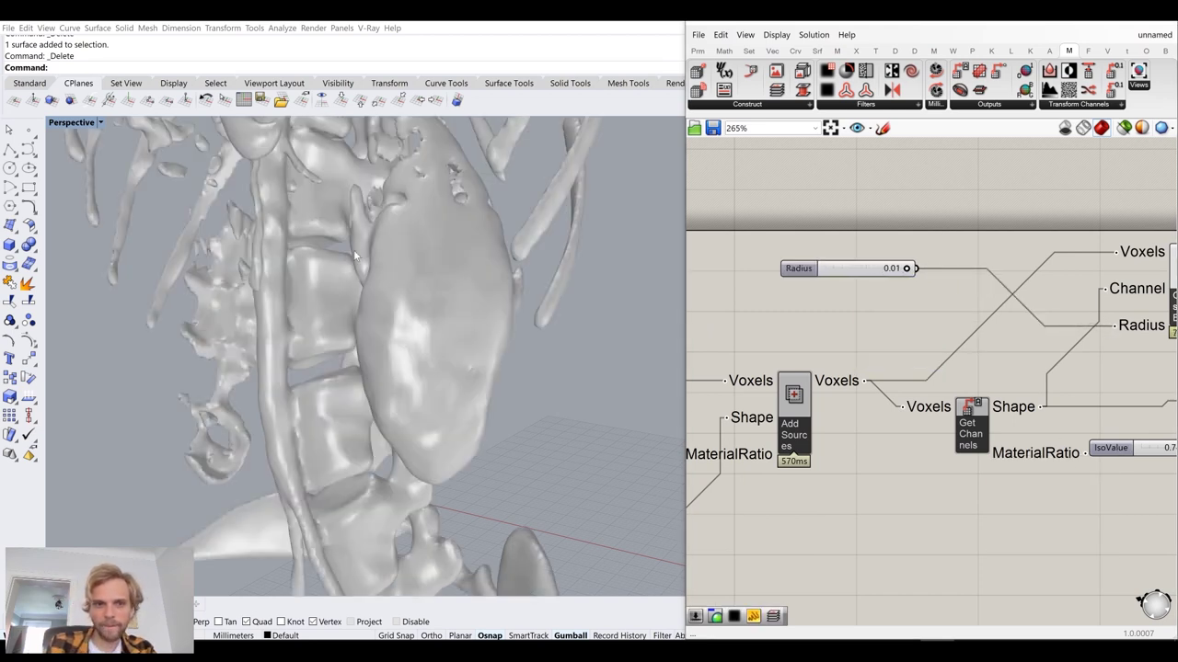
# - Inspect the remeshed spine and surrounding organs from several angles and distances
pyautogui.scroll(-7, 353, 250)
pyautogui.scroll(5, 383, 206)
pyautogui.moveTo(383, 206); pyautogui.dragTo(552, 331, button='right')
pyautogui.scroll(8, 471, 387)
pyautogui.scroll(3, 437, 355)
pyautogui.scroll(-4, 463, 311)
pyautogui.scroll(-3, 480, 323)
# - Add a second number slider with value 0.005 and connect it to the Radius input of Gaussian Blur
pyautogui.moveTo(810, 330); pyautogui.dragTo(705, 342, button='right')
pyautogui.doubleClick(829, 216)
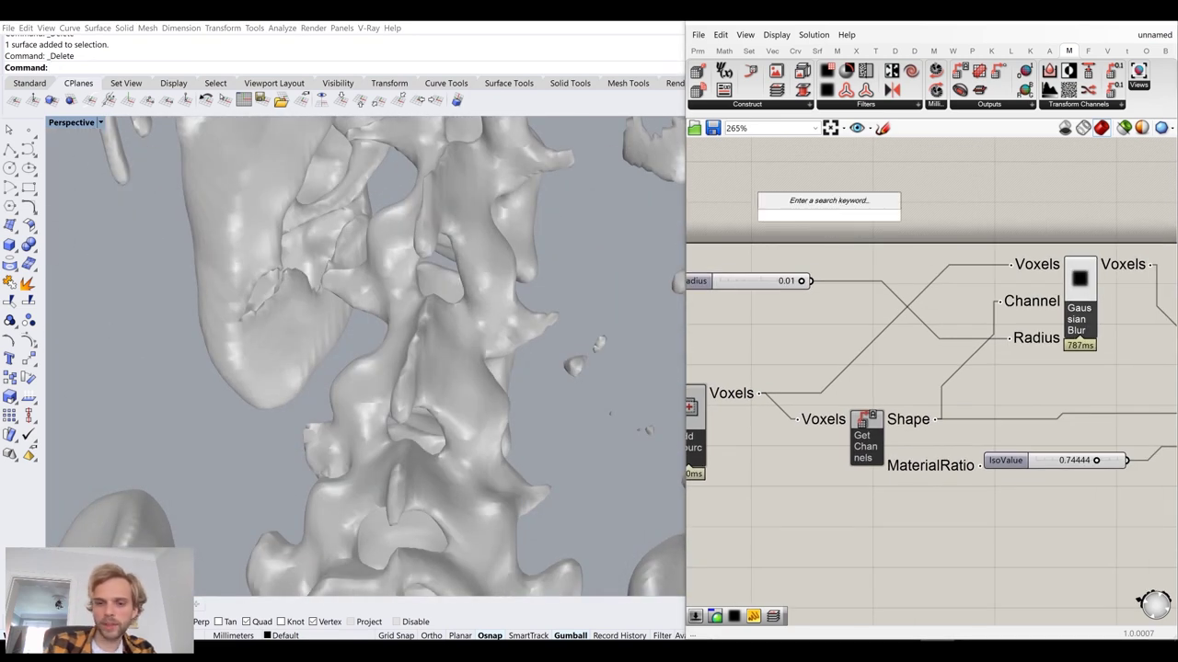
pyautogui.write('0.005')
pyautogui.press('Return')
pyautogui.moveTo(903, 221); pyautogui.dragTo(1009, 342)
# - Delete the 0.01 radius slider and place the 0.005 slider beside the Radius input of Gaussian Blur
pyautogui.moveTo(745, 280); pyautogui.dragTo(783, 328)
pyautogui.press('Delete')
pyautogui.click(877, 218)
pyautogui.moveTo(878, 217); pyautogui.dragTo(945, 340)
pyautogui.click(868, 248)
# - Set the IsoValue slider of Iso Mesh to 0.99 and view the mesh from another angle
pyautogui.scroll(-3, 518, 262)
pyautogui.moveTo(518, 261); pyautogui.dragTo(377, 394, button='right')
pyautogui.moveTo(1093, 405); pyautogui.dragTo(931, 275, button='right')
pyautogui.scroll(3, 916, 327)
pyautogui.doubleClick(911, 339)
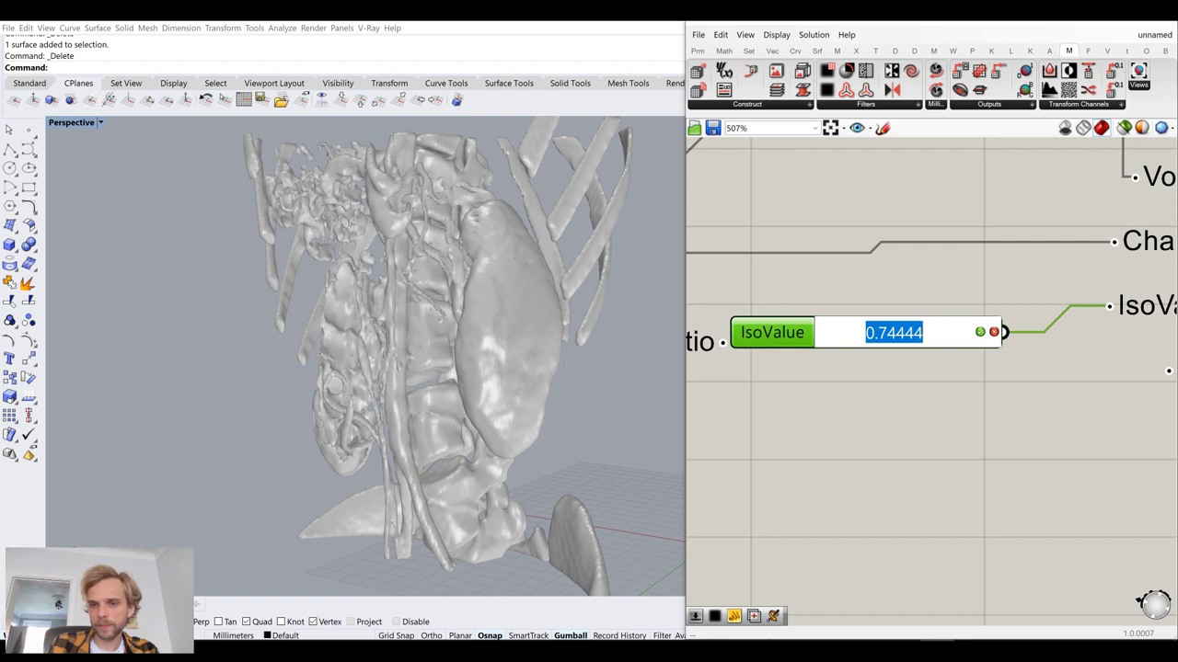
pyautogui.write('0.99')
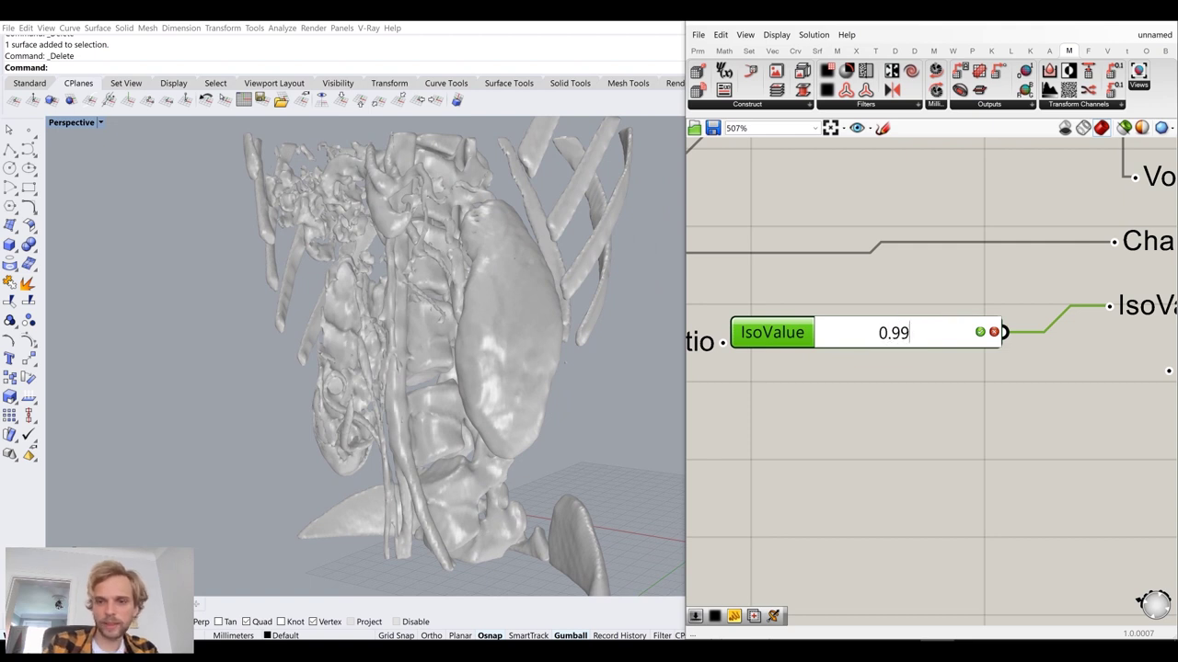
pyautogui.press('Return')
pyautogui.moveTo(509, 333); pyautogui.dragTo(663, 262, button='right')
# - Reduce the Gaussian Blur radius to 0.001 and inspect the surface detail of the bones
pyautogui.scroll(-3, 968, 341)
pyautogui.scroll(4, 870, 273)
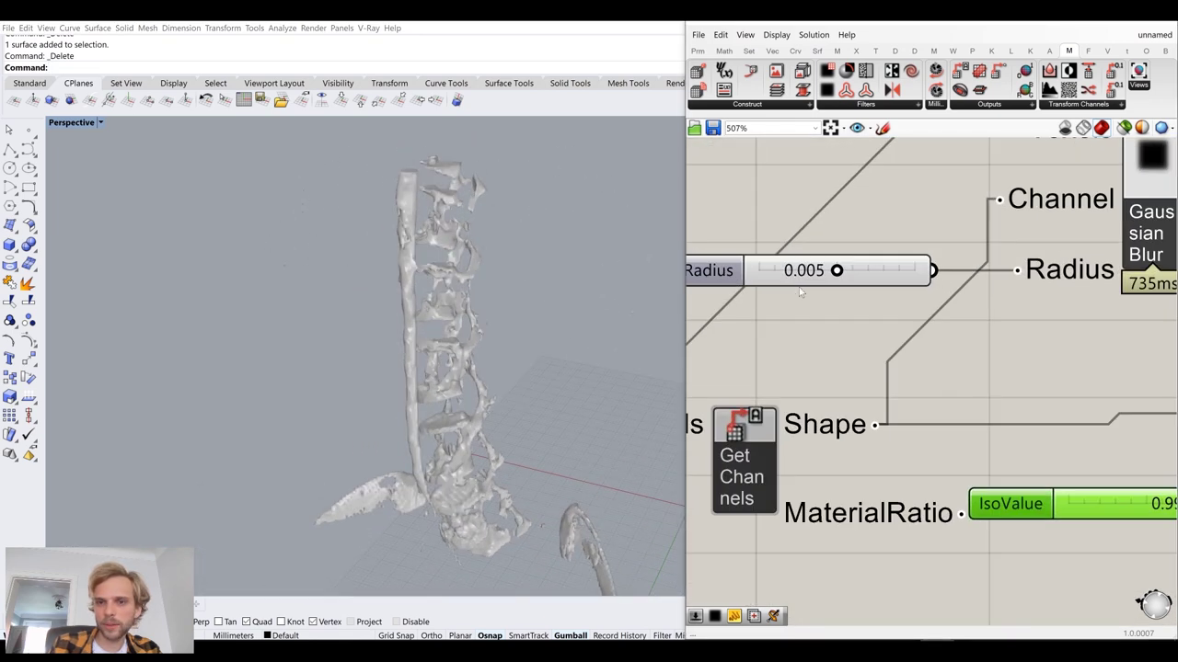
pyautogui.click(864, 273)
pyautogui.scroll(-3, 865, 269)
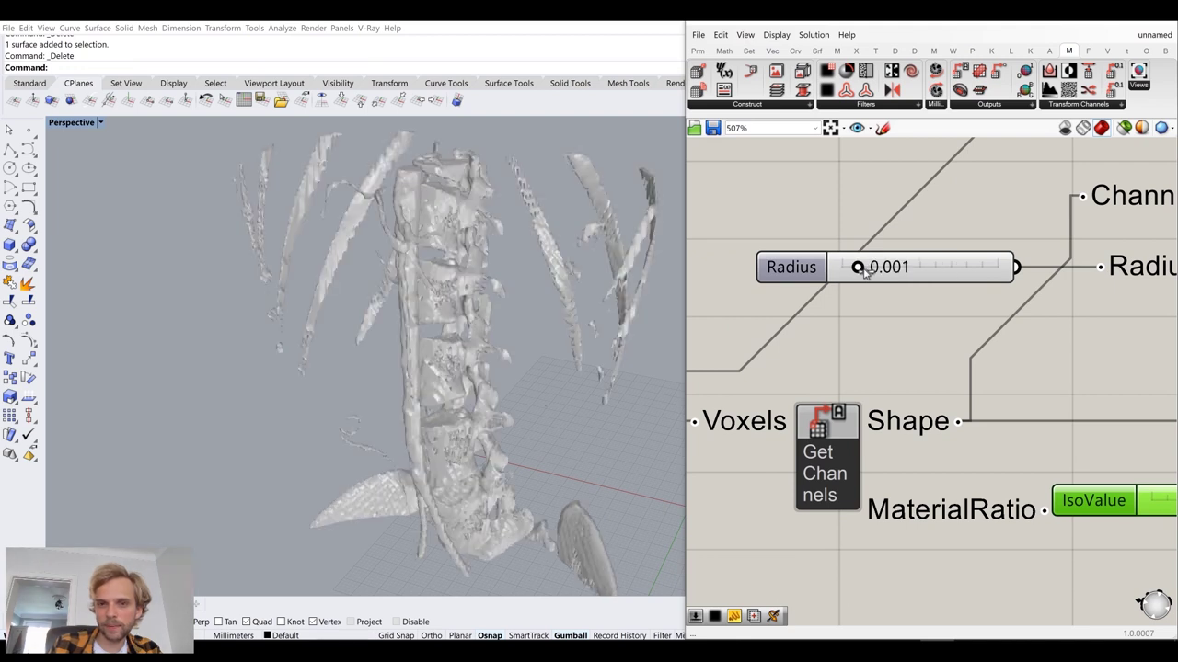
pyautogui.scroll(10, 471, 313)
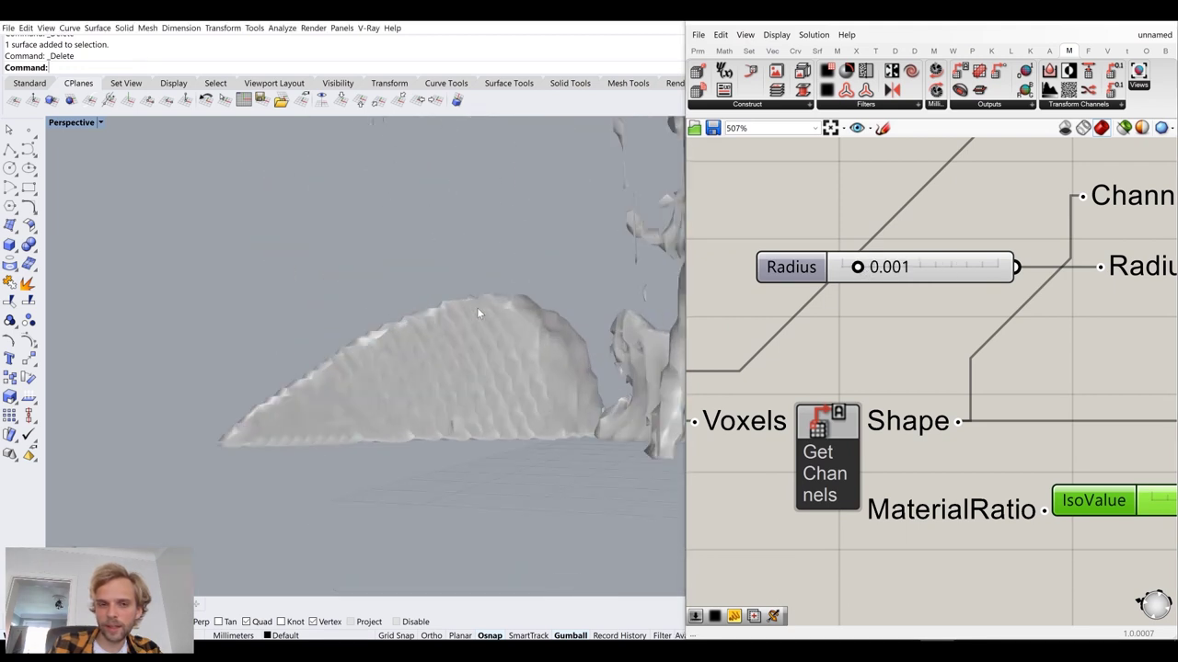
pyautogui.moveTo(464, 313)
pyautogui.mouseDown(button='right')
pyautogui.moveTo(399, 412)
pyautogui.moveTo(469, 324)
pyautogui.mouseUp(button='right')
pyautogui.scroll(-5, 344, 407)
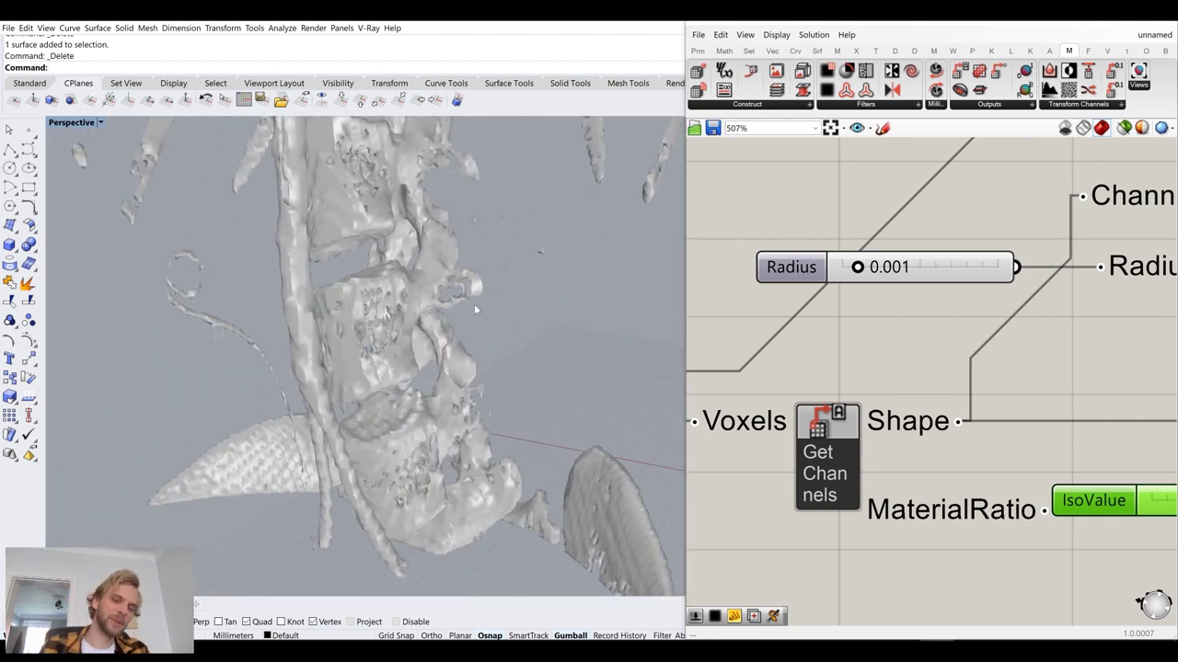
pyautogui.scroll(-5, 485, 272)
pyautogui.moveTo(480, 305); pyautogui.dragTo(480, 367, button='right')
pyautogui.scroll(-6, 509, 289)
# - Set the IsoValue slider of Iso Mesh to 0.95
pyautogui.moveTo(1057, 396); pyautogui.dragTo(807, 235, button='right')
pyautogui.scroll(3, 1040, 342)
pyautogui.doubleClick(945, 345)
pyautogui.write('0.95')
pyautogui.press('Return')
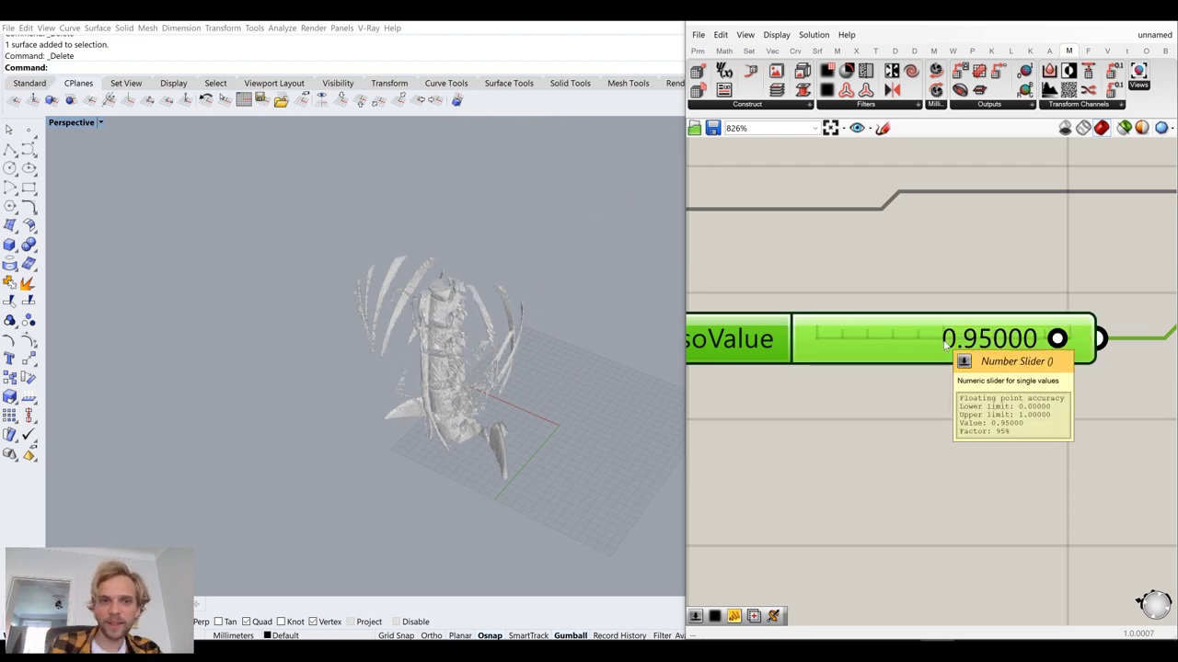
# - Set the Gaussian Blur radius slider to 0.003 and inspect the skeleton mesh
pyautogui.scroll(-3, 874, 282)
pyautogui.scroll(4, 884, 313)
pyautogui.doubleClick(886, 335)
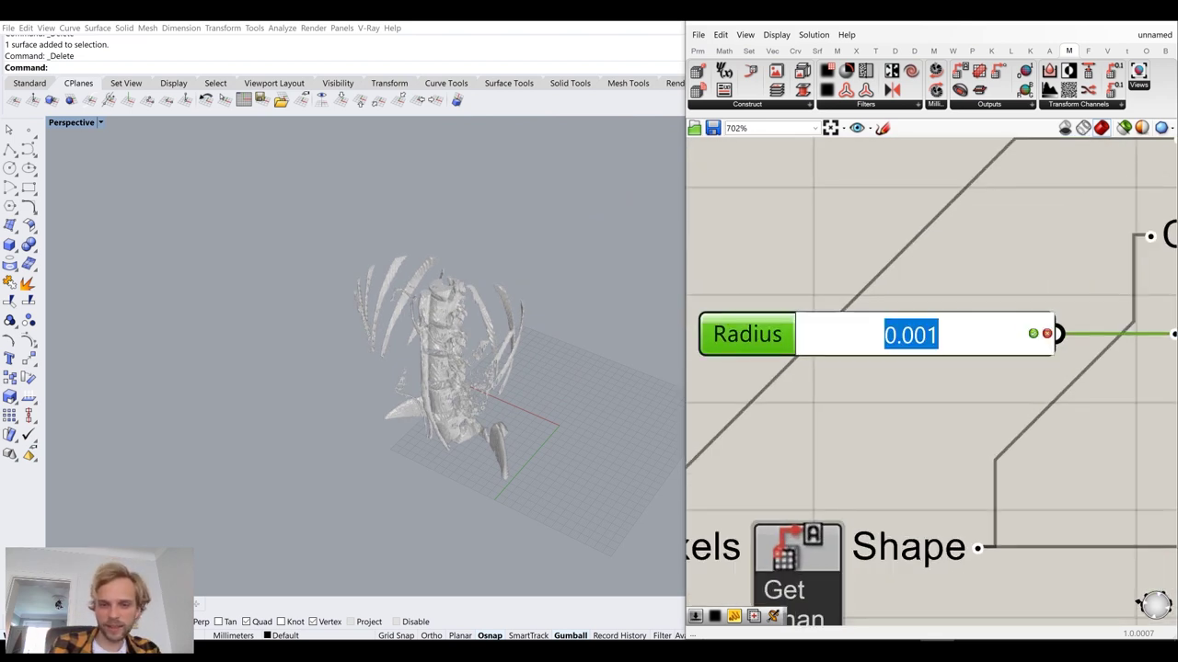
pyautogui.write('0.00')
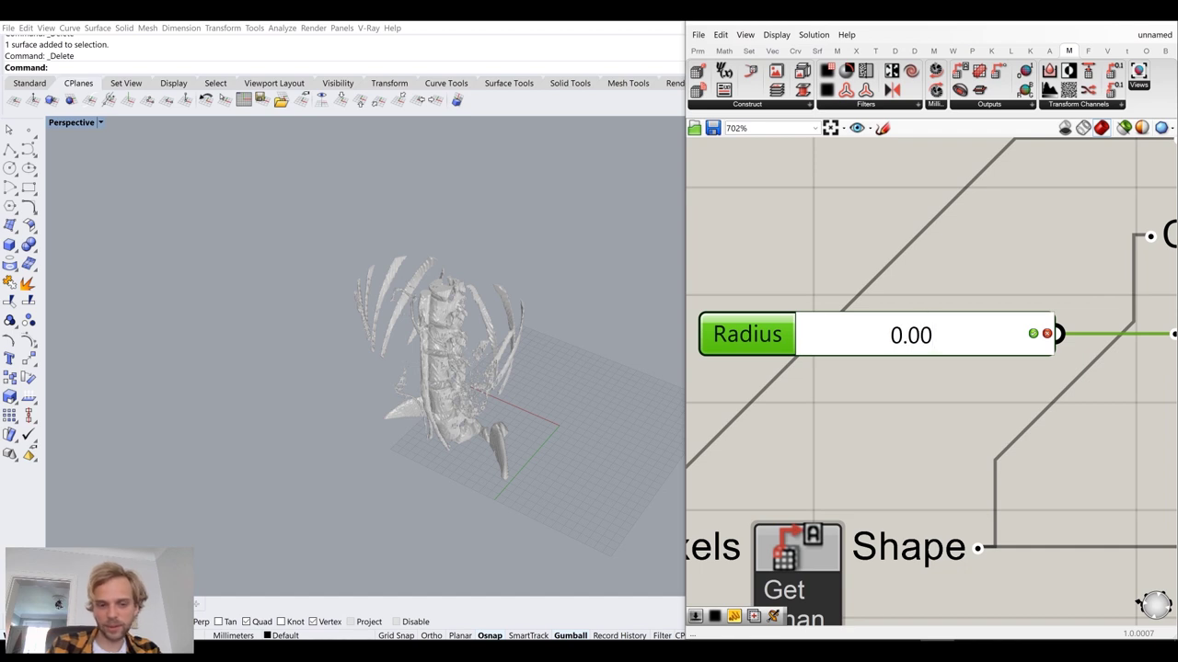
pyautogui.write('3')
pyautogui.press('Return')
pyautogui.scroll(5, 433, 327)
pyautogui.moveTo(432, 326)
pyautogui.mouseDown(button='right')
pyautogui.moveTo(389, 333)
pyautogui.moveTo(414, 324)
pyautogui.mouseUp(button='right')
pyautogui.scroll(-6, 388, 333)
pyautogui.scroll(7, 414, 325)
# - Set the Resolution slider of Create Voxels to 256 and view the recomputed mesh
pyautogui.scroll(-6, 769, 388)
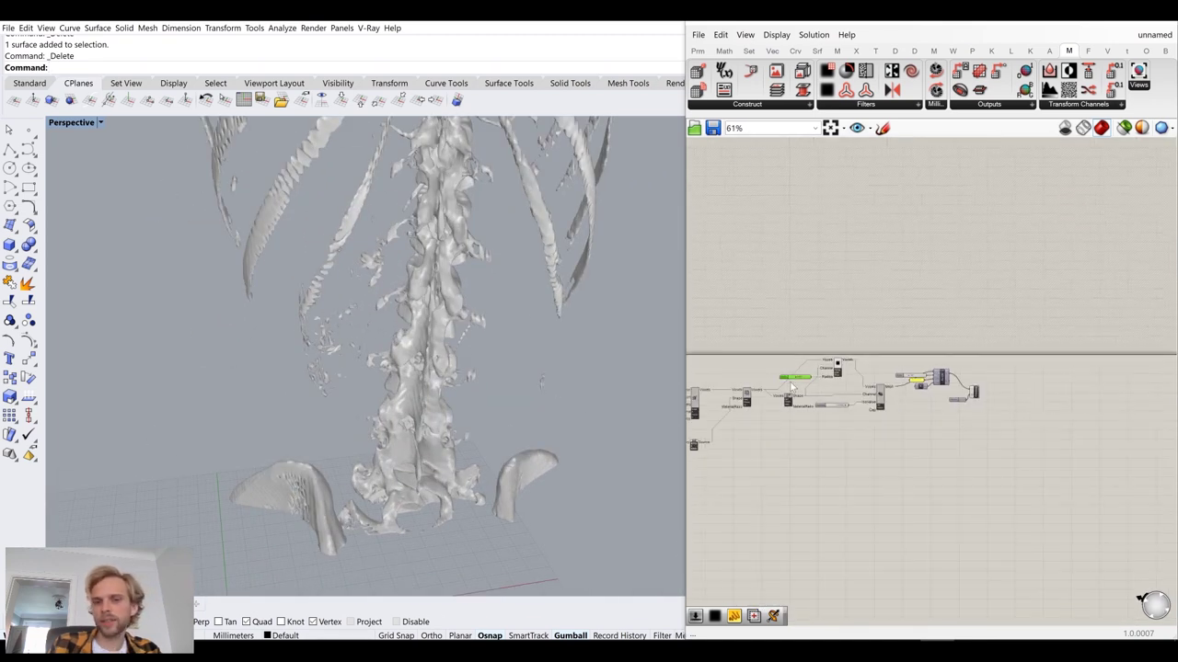
pyautogui.scroll(5, 826, 379)
pyautogui.moveTo(952, 411); pyautogui.dragTo(934, 366, button='right')
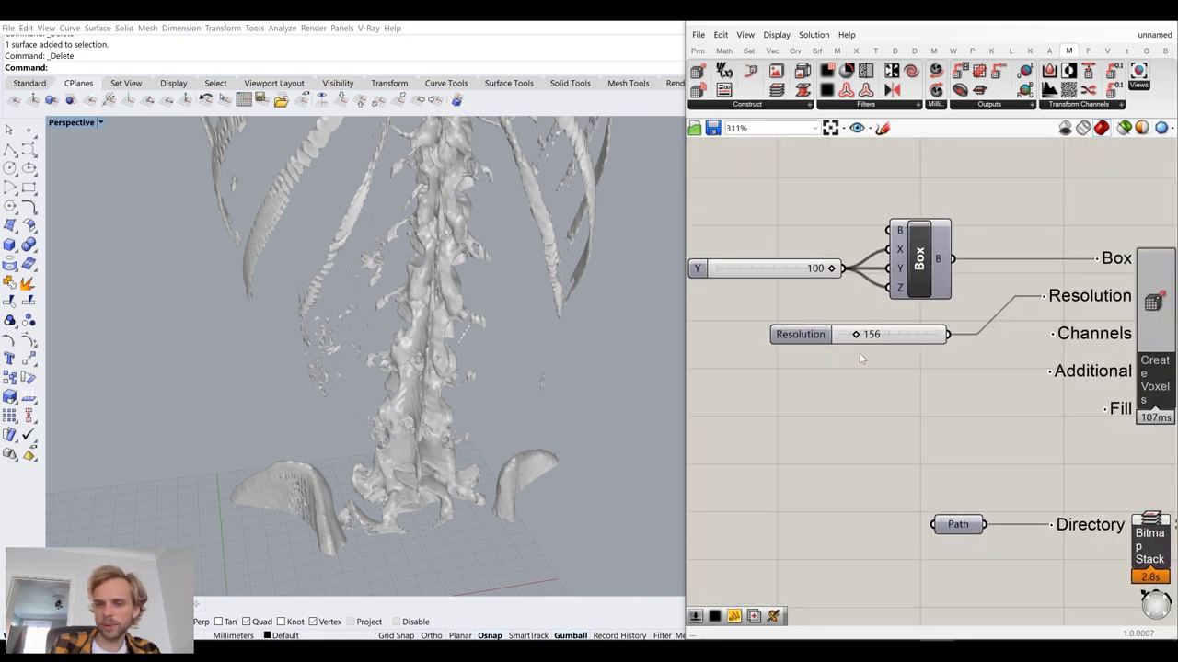
pyautogui.doubleClick(870, 334)
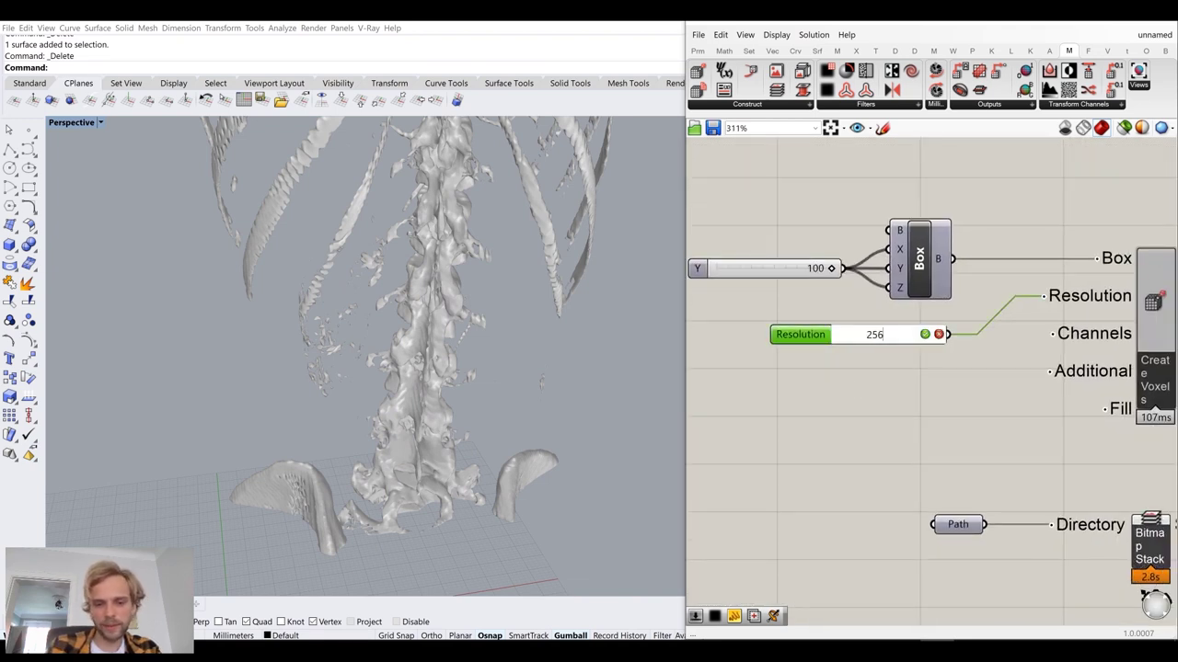
pyautogui.press('Return')
pyautogui.doubleClick(891, 336)
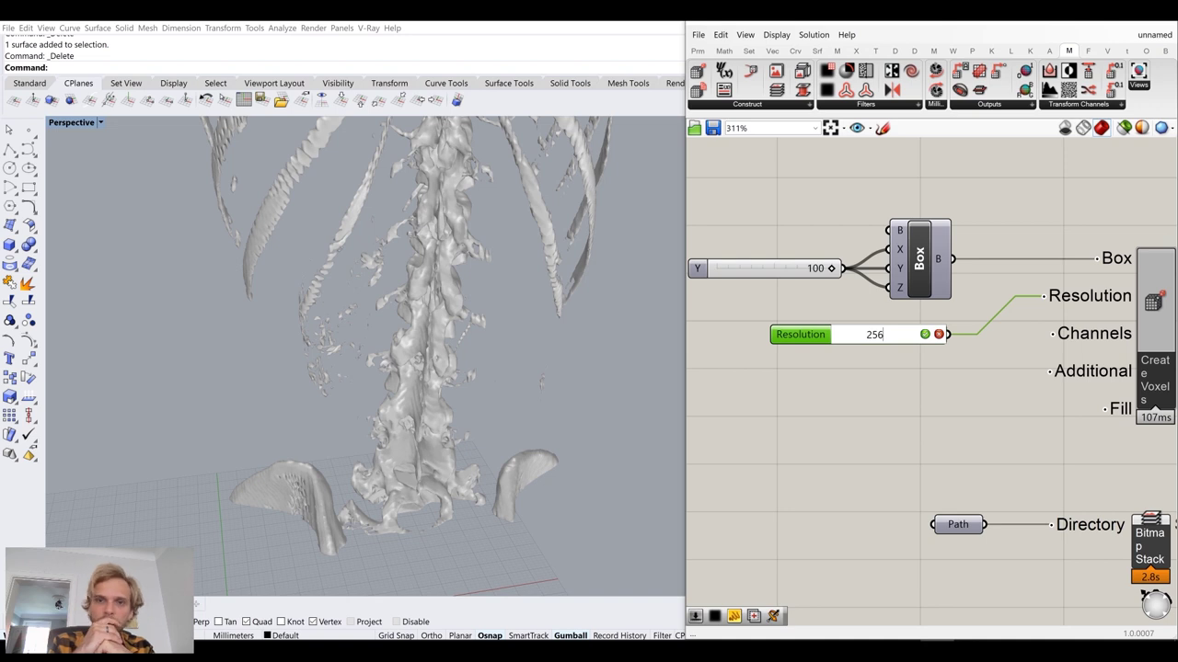
pyautogui.press('Return')
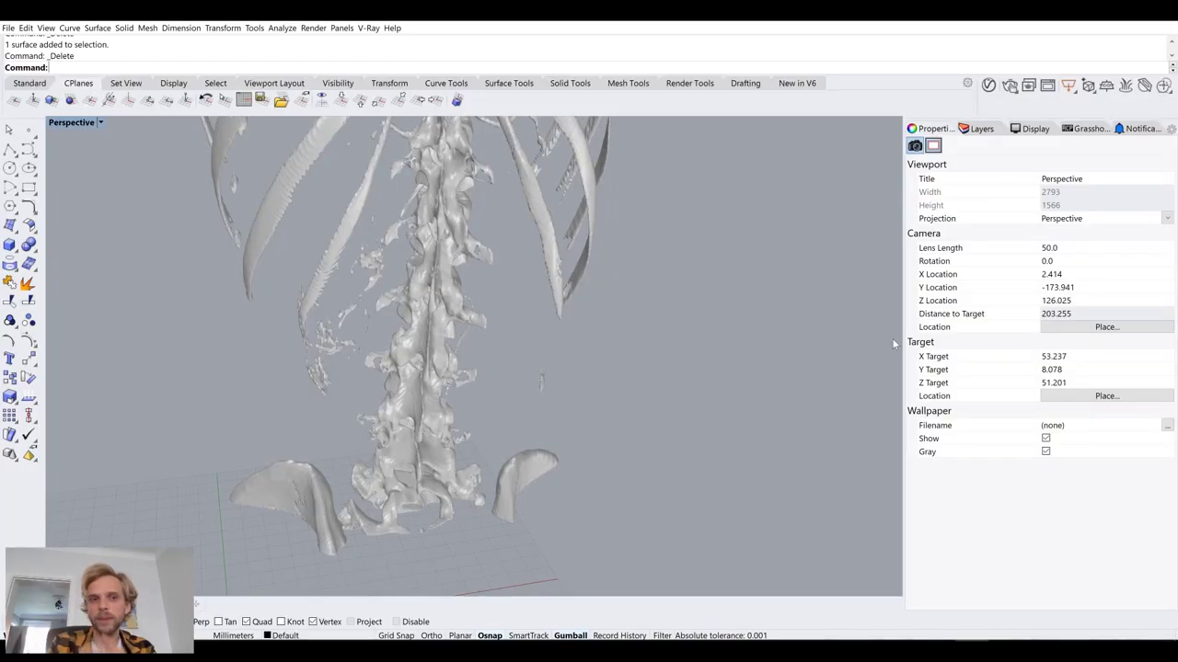
pyautogui.moveTo(562, 362); pyautogui.dragTo(643, 402, button='right')
pyautogui.scroll(-5, 642, 402)
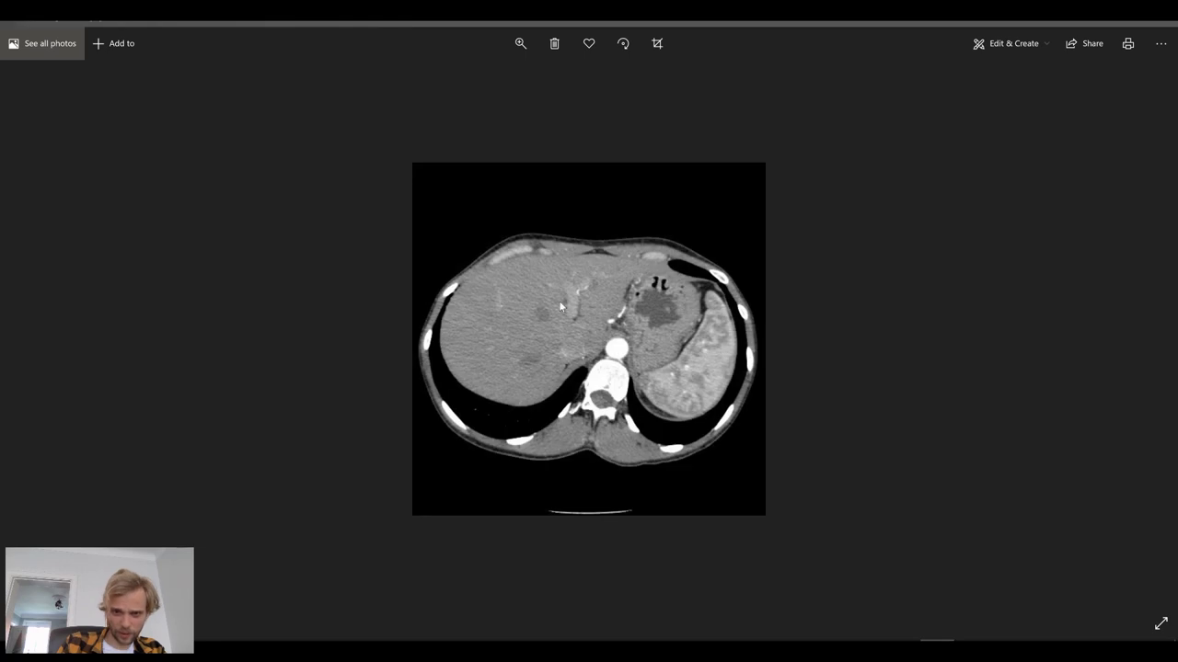
# - Switch to File Explorer and check the pixel dimensions of image-00000 in its properties, leaving them unmodified
pyautogui.hotkey('alt', 'Tab')
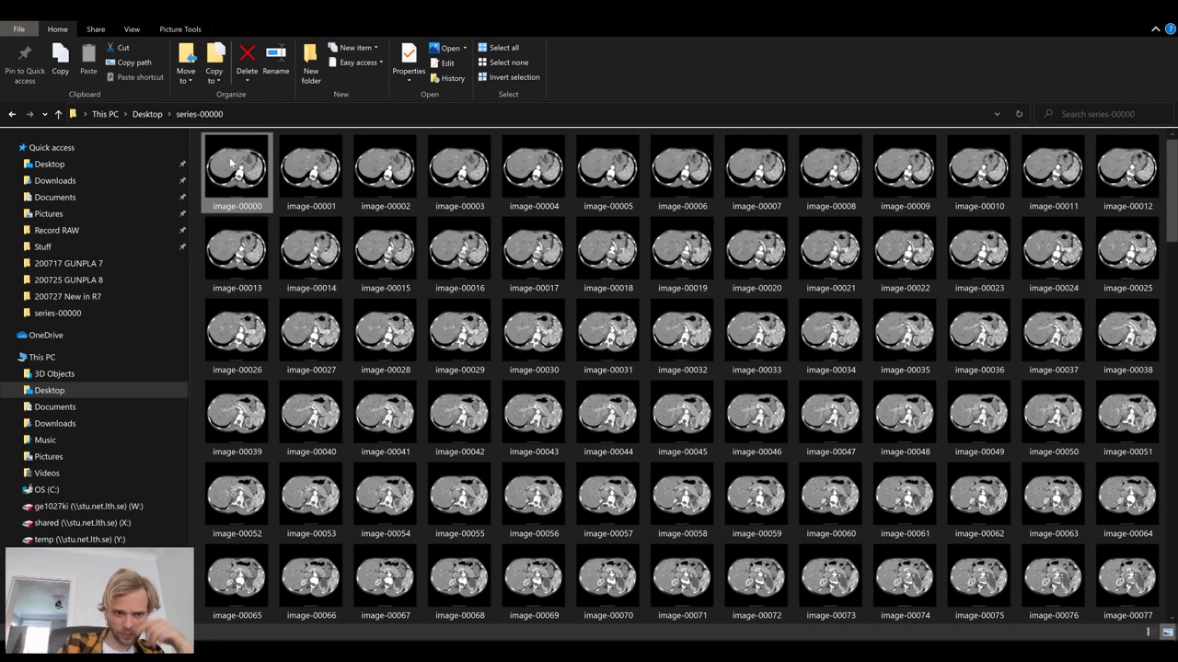
pyautogui.rightClick(231, 163)
pyautogui.click(217, 630)
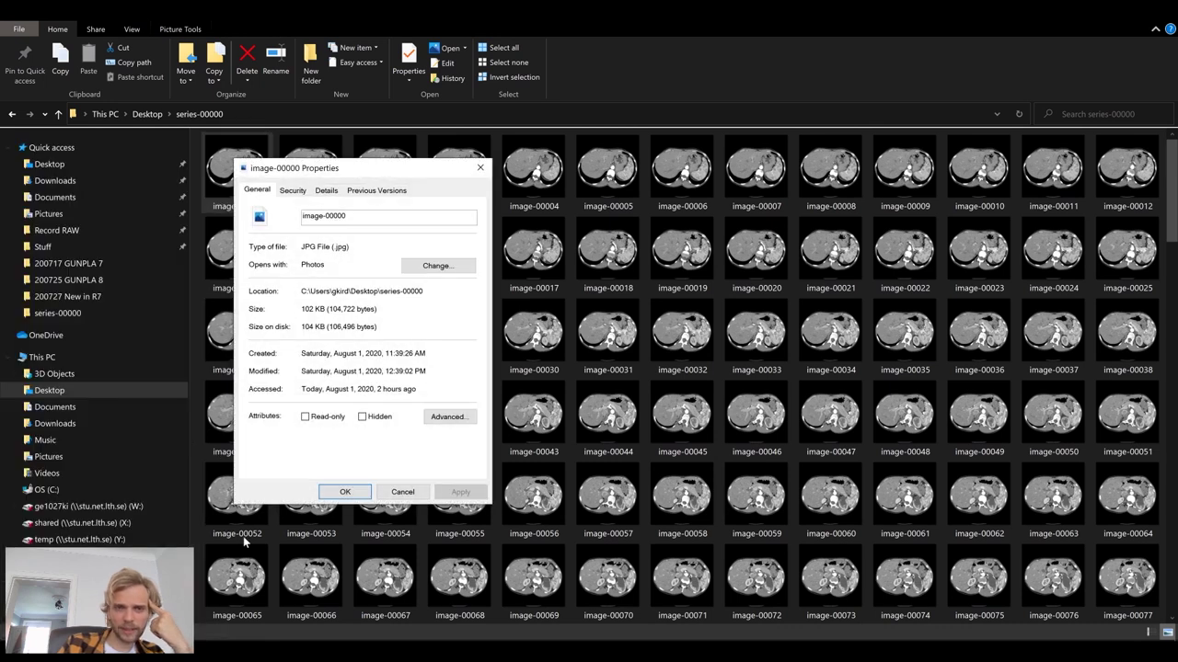
pyautogui.click(324, 191)
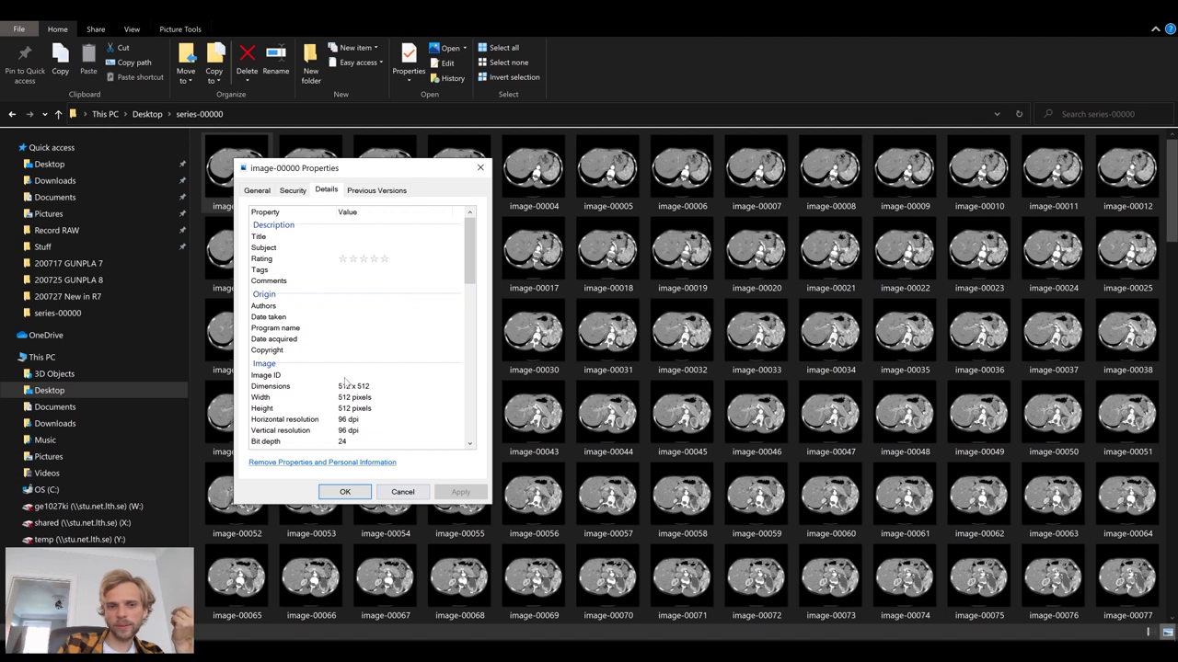
pyautogui.click(395, 493)
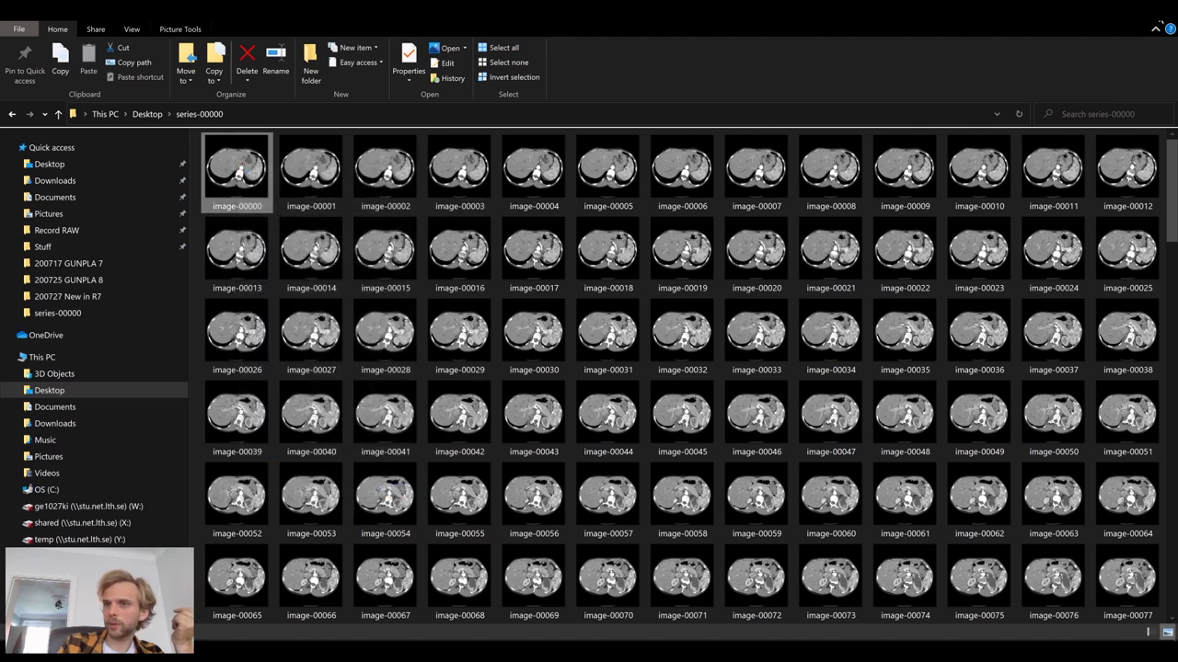
# - Return to Rhino and Grasshopper and examine the higher-resolution spine mesh up close
pyautogui.click(1098, 13)
pyautogui.click(945, 39)
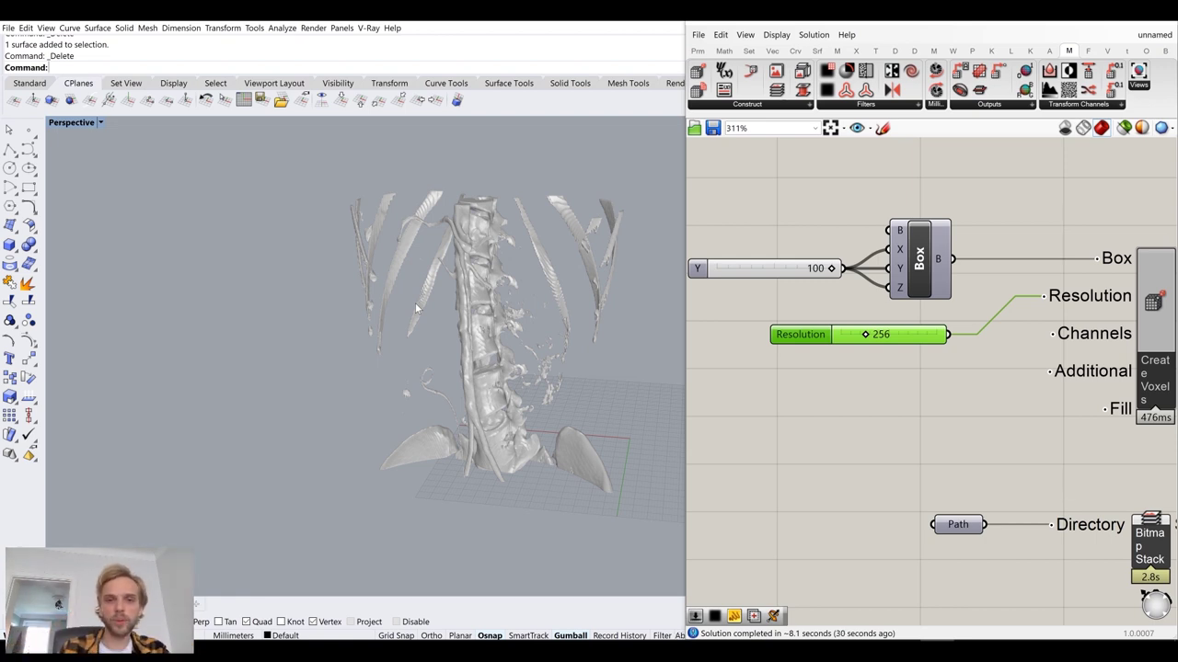
pyautogui.scroll(10, 466, 294)
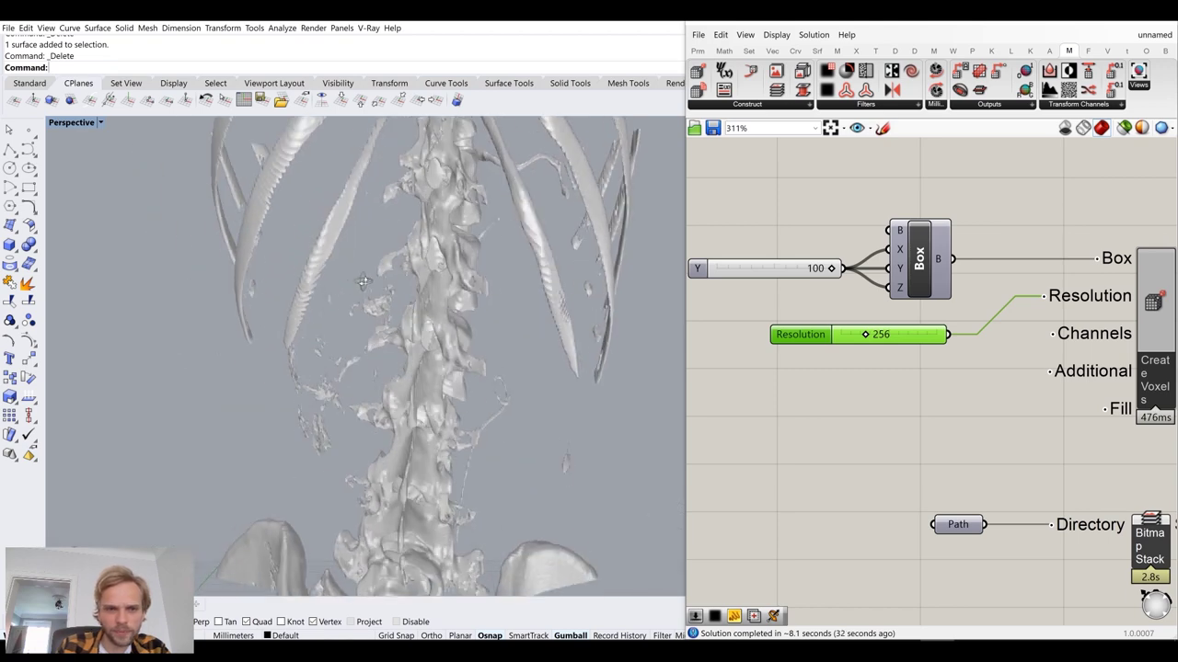
# - Bake the rotated skeleton mesh from the geometry output of Rot3D to the Default layer
pyautogui.scroll(-10, 408, 278)
pyautogui.moveTo(408, 277)
pyautogui.mouseDown(button='right')
pyautogui.moveTo(505, 267)
pyautogui.moveTo(421, 297)
pyautogui.moveTo(418, 322)
pyautogui.moveTo(419, 290)
pyautogui.mouseUp(button='right')
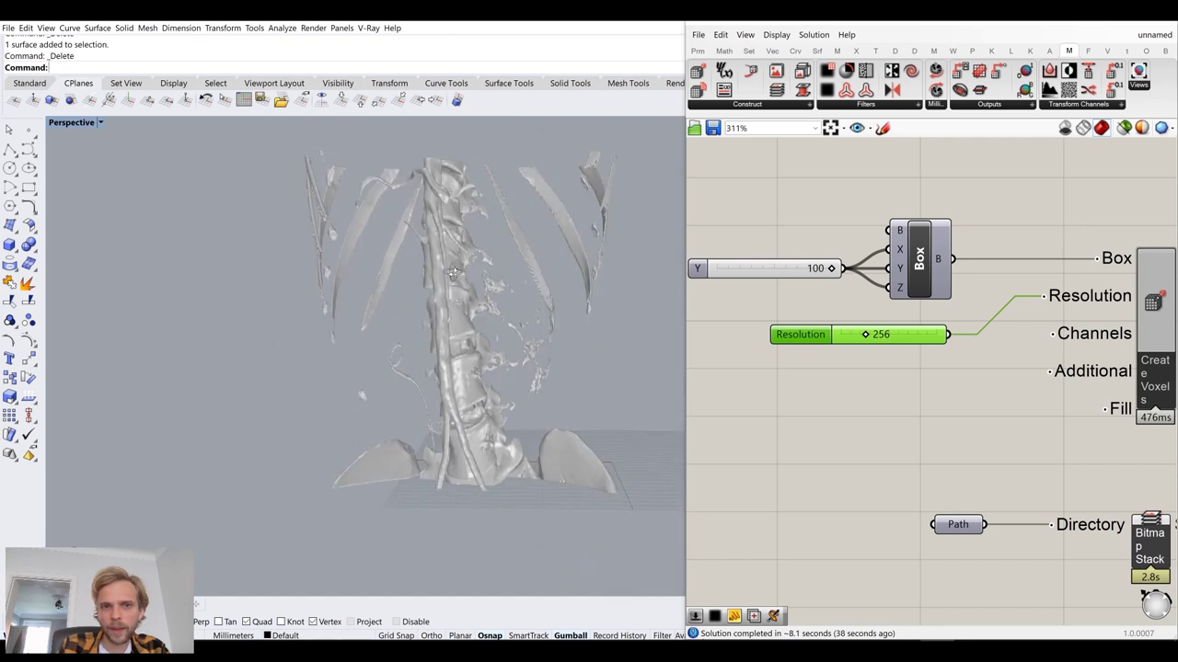
pyautogui.scroll(-4, 870, 358)
pyautogui.scroll(-4, 957, 368)
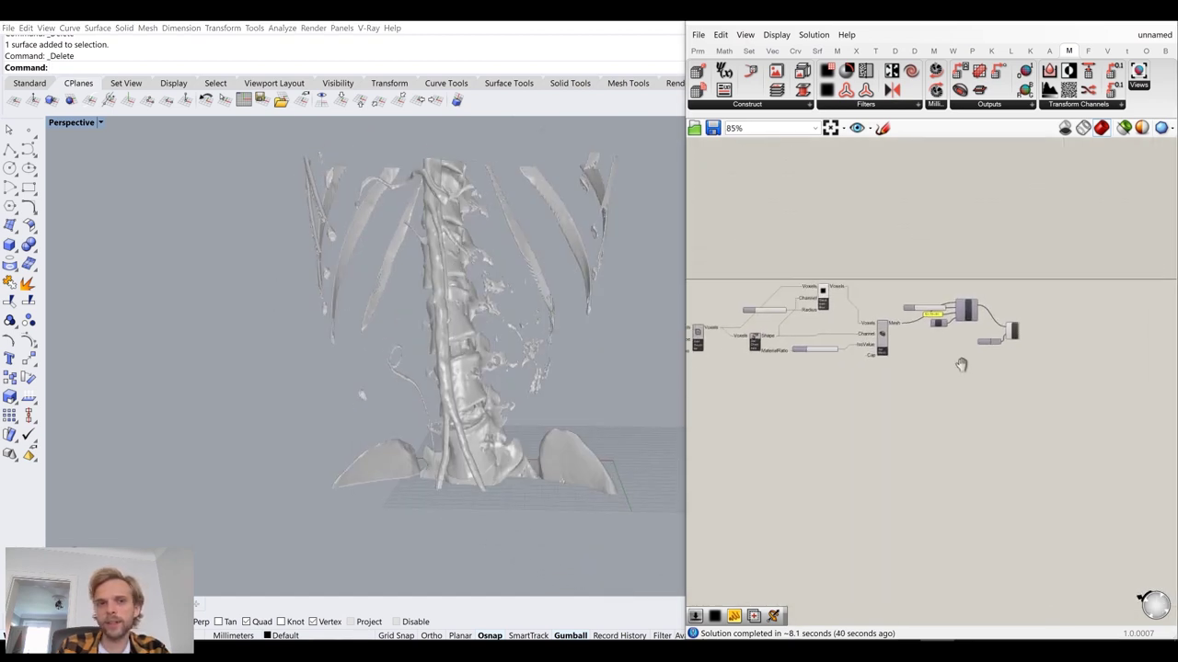
pyautogui.scroll(5, 921, 364)
pyautogui.middleClick(795, 266)
pyautogui.scroll(-9, 929, 230)
pyautogui.moveTo(912, 305); pyautogui.dragTo(875, 328, button='right')
pyautogui.scroll(9, 984, 324)
pyautogui.click(836, 237)
pyautogui.rightClick(840, 234)
pyautogui.click(860, 198)
pyautogui.click(833, 245)
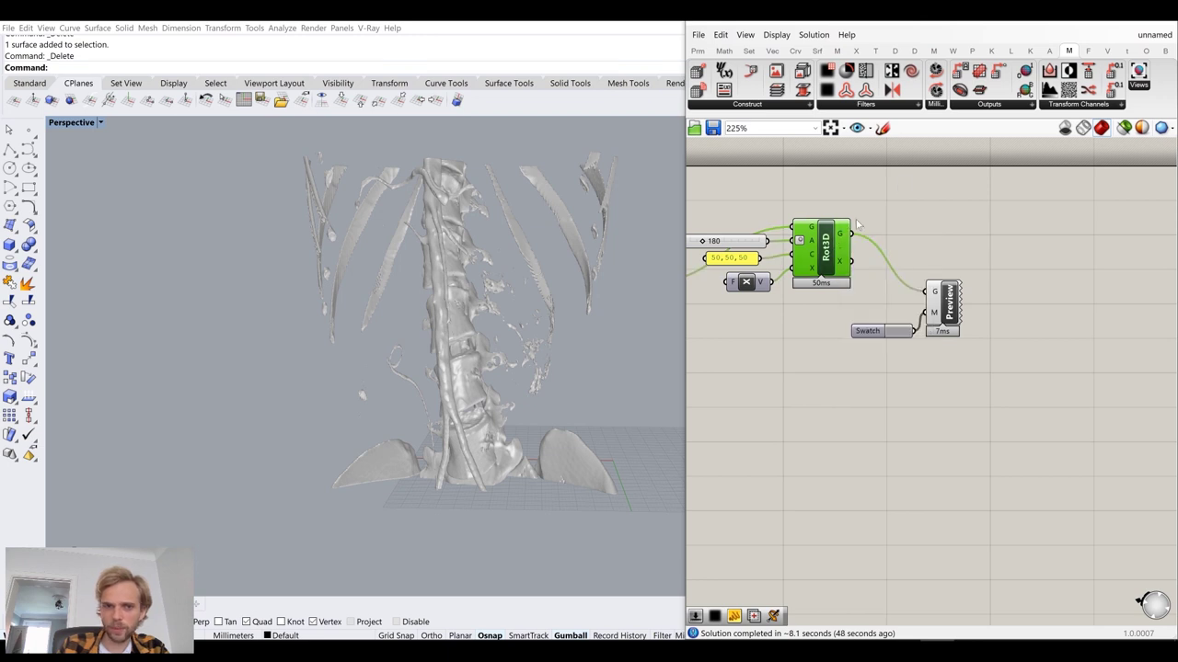
pyautogui.click(913, 287)
pyautogui.scroll(-4, 914, 287)
pyautogui.scroll(6, 1001, 241)
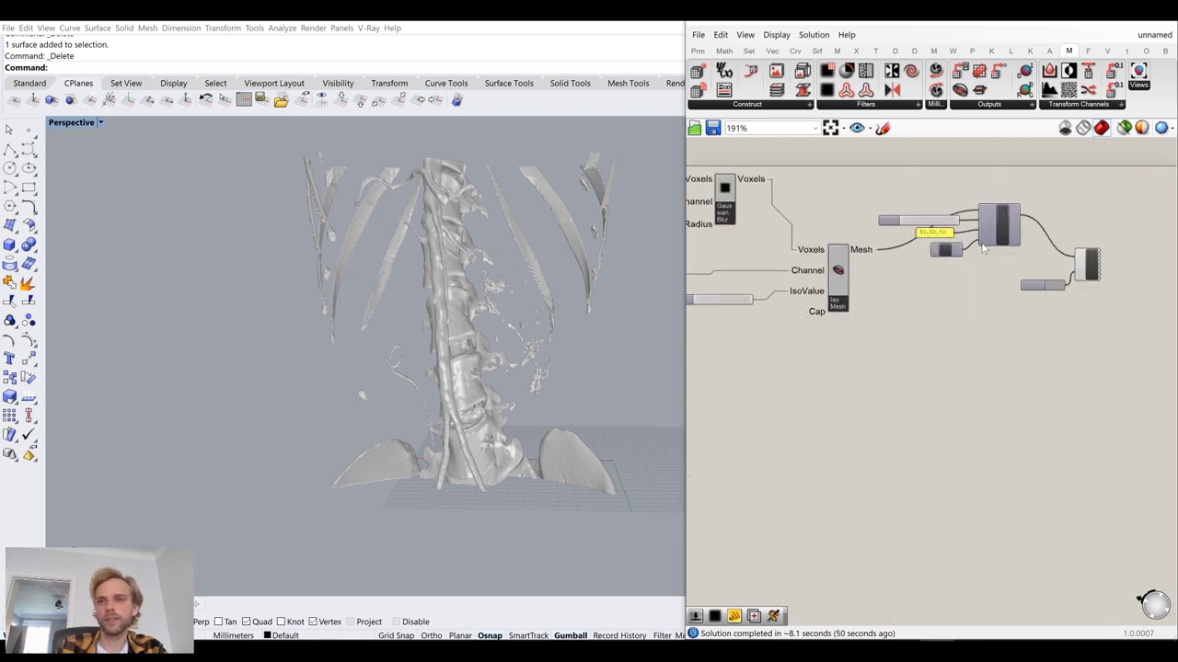
pyautogui.rightClick(1019, 246)
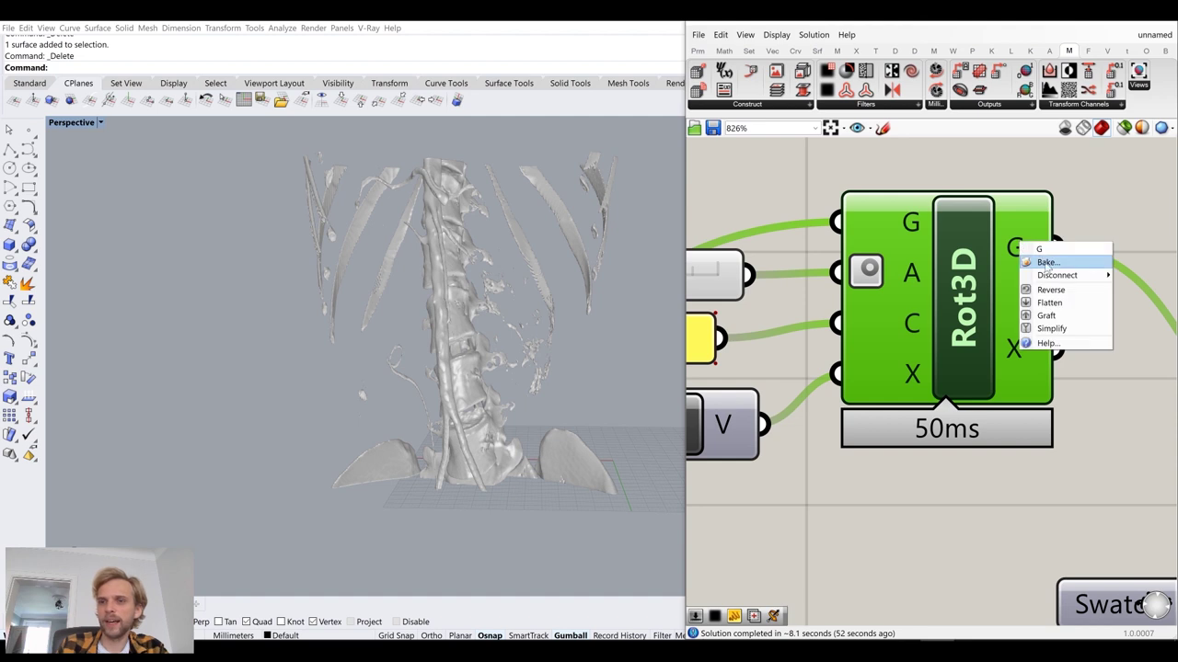
pyautogui.click(1049, 265)
pyautogui.click(1024, 167)
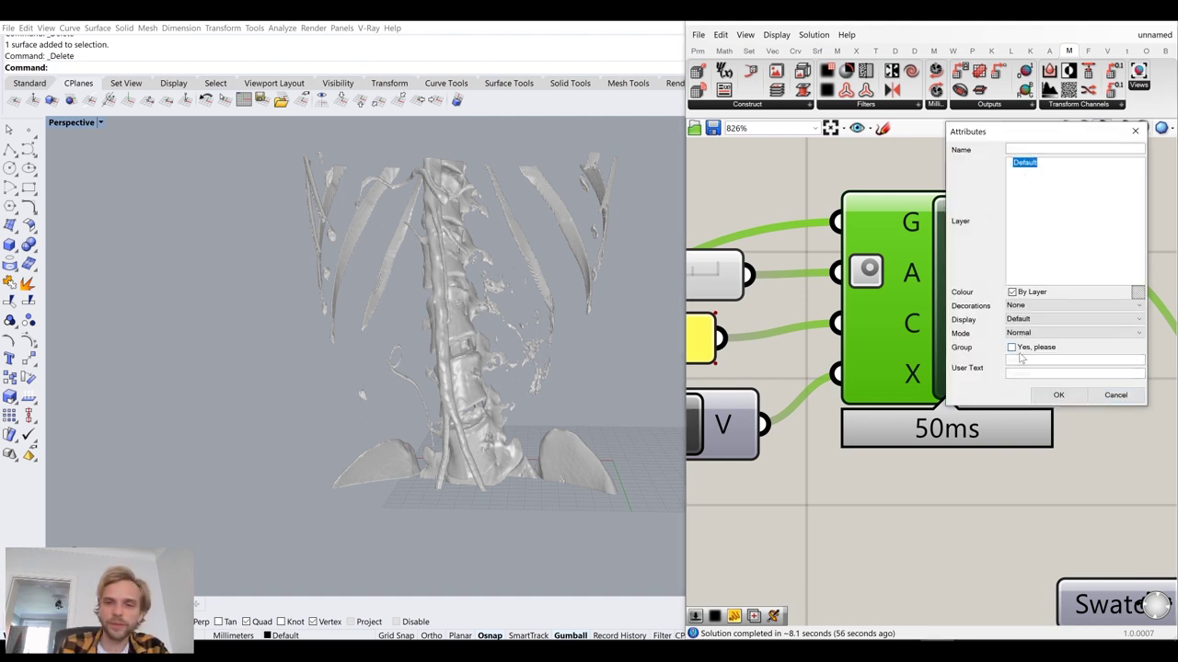
pyautogui.click(1058, 395)
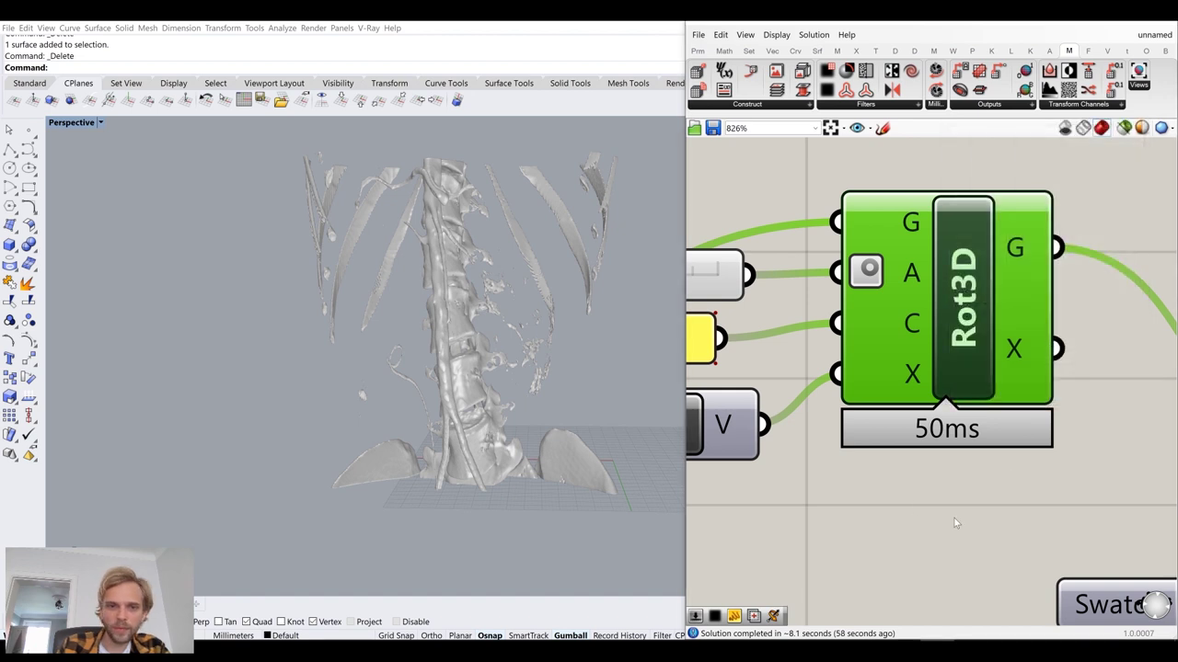
# - Set the IsoValue slider of Iso Mesh to 0.5
pyautogui.scroll(-5, 920, 453)
pyautogui.moveTo(921, 453); pyautogui.dragTo(1170, 316, button='right')
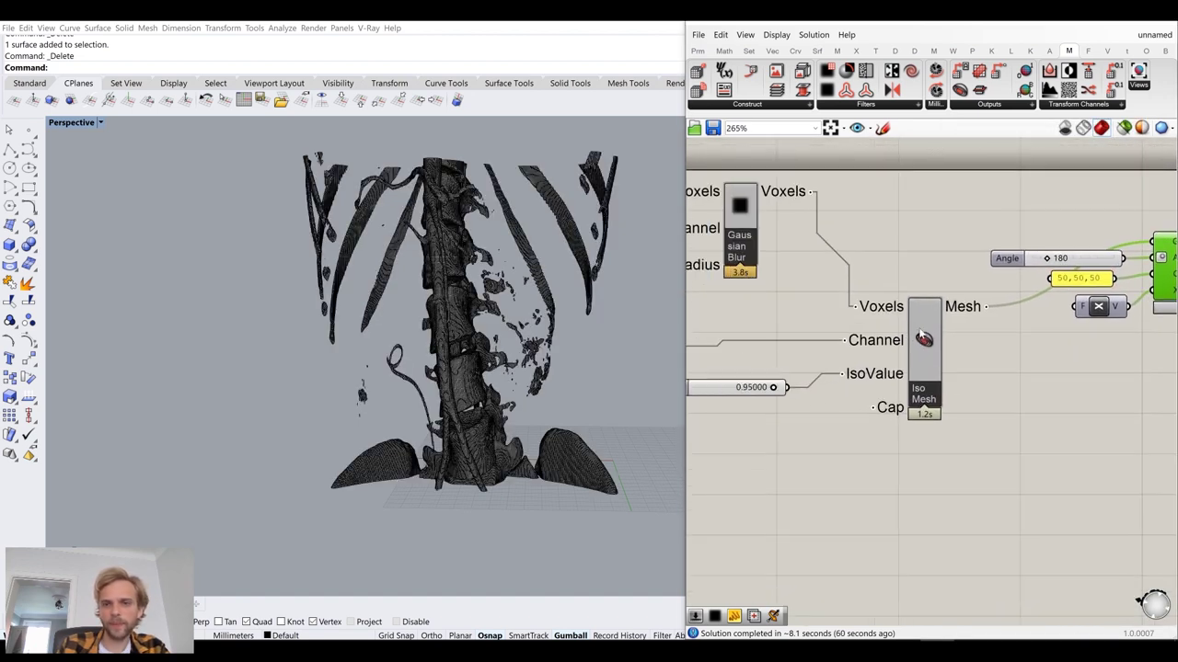
pyautogui.moveTo(826, 361); pyautogui.dragTo(1016, 388, button='right')
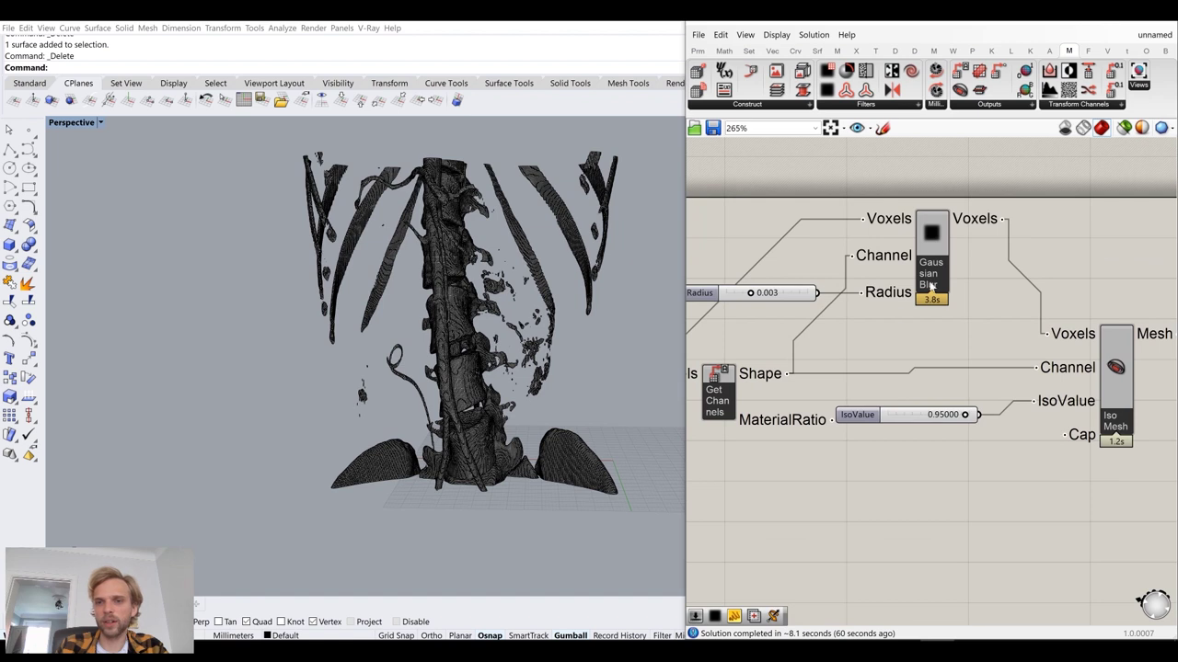
pyautogui.moveTo(865, 272); pyautogui.dragTo(953, 243, button='right')
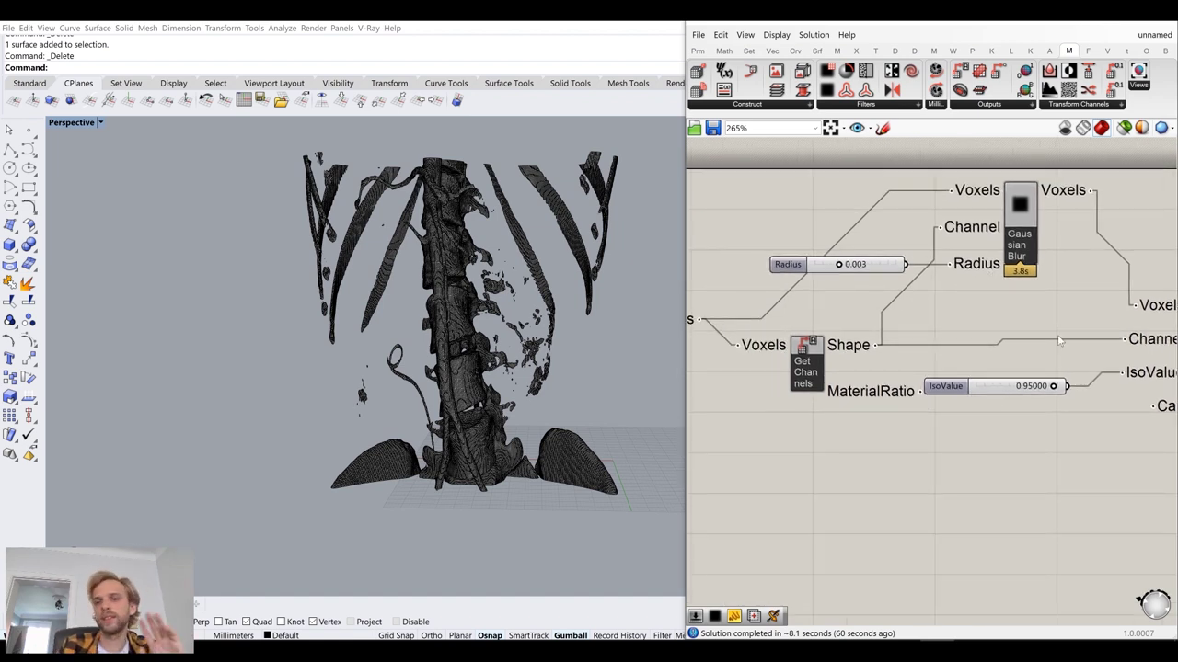
pyautogui.moveTo(1052, 380); pyautogui.dragTo(1007, 368, button='right')
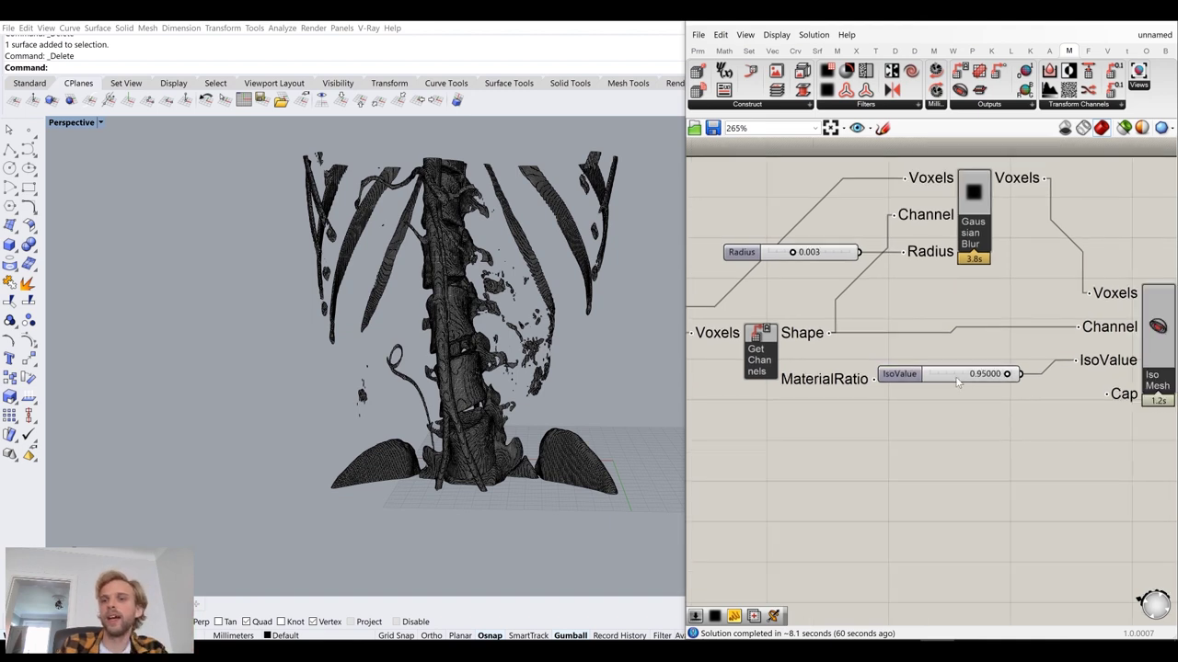
pyautogui.doubleClick(1007, 372)
pyautogui.write('0.5')
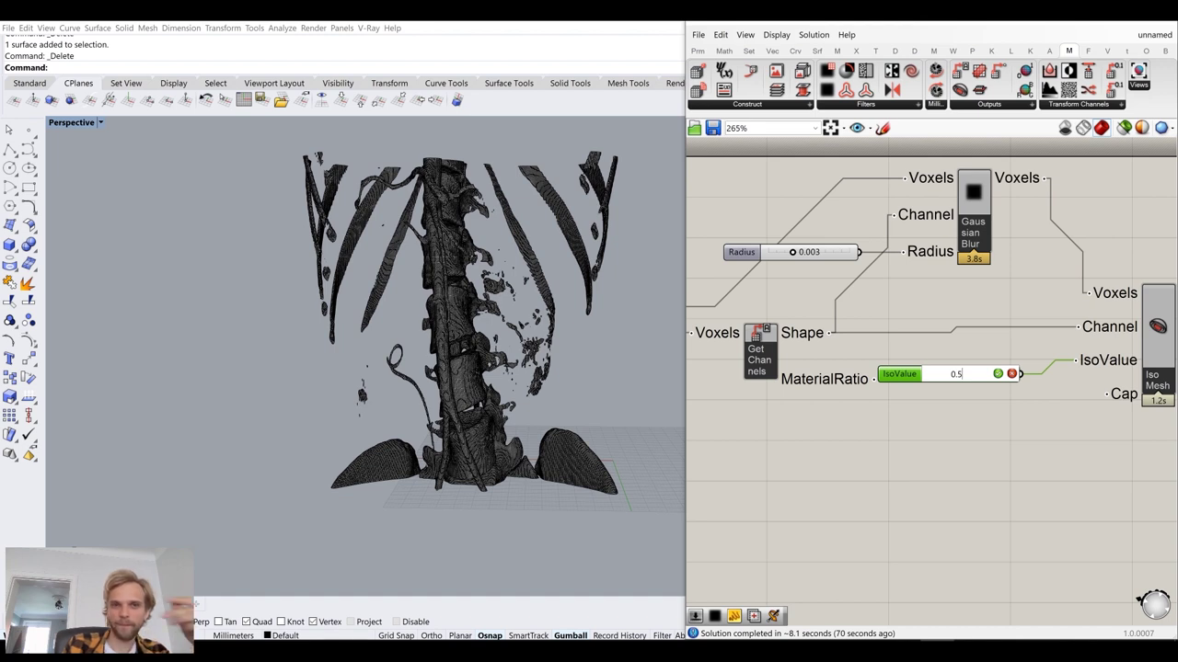
pyautogui.press('Return')
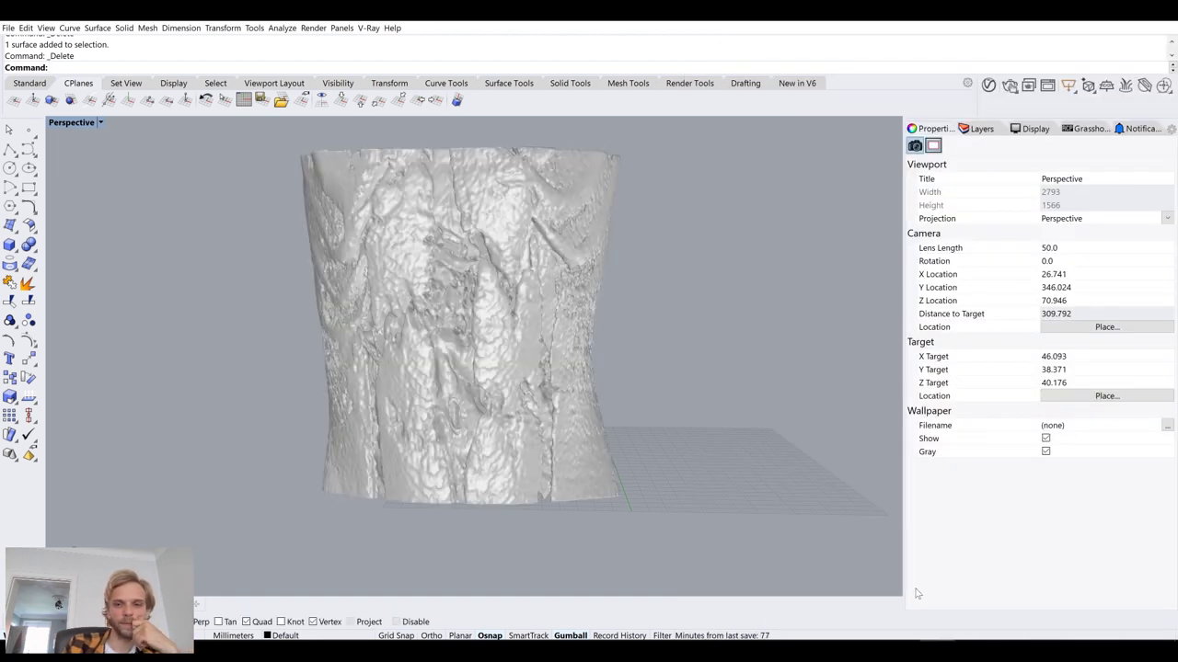
# - Inspect the body mesh, enlarge the Grasshopper window, and set the Gaussian Blur radius to 0.01
pyautogui.moveTo(708, 387); pyautogui.dragTo(670, 407, button='right')
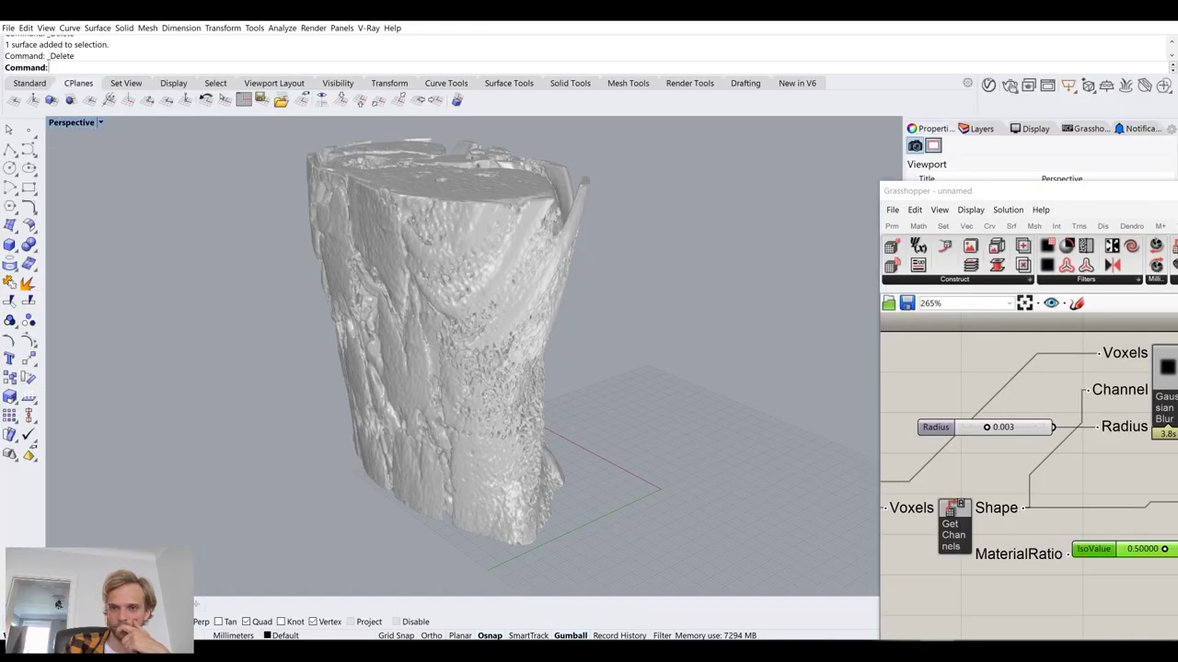
pyautogui.scroll(-4, 1060, 426)
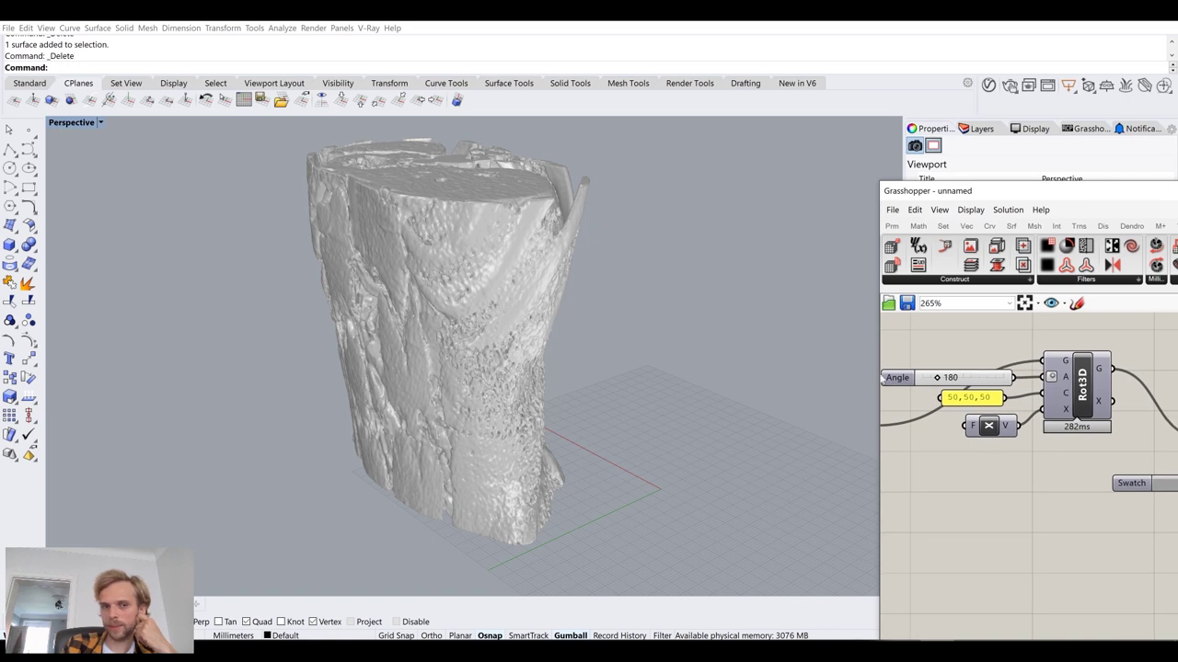
pyautogui.moveTo(879, 333); pyautogui.dragTo(603, 333)
pyautogui.moveTo(635, 379); pyautogui.dragTo(1079, 479, button='right')
pyautogui.scroll(3, 792, 506)
pyautogui.doubleClick(850, 469)
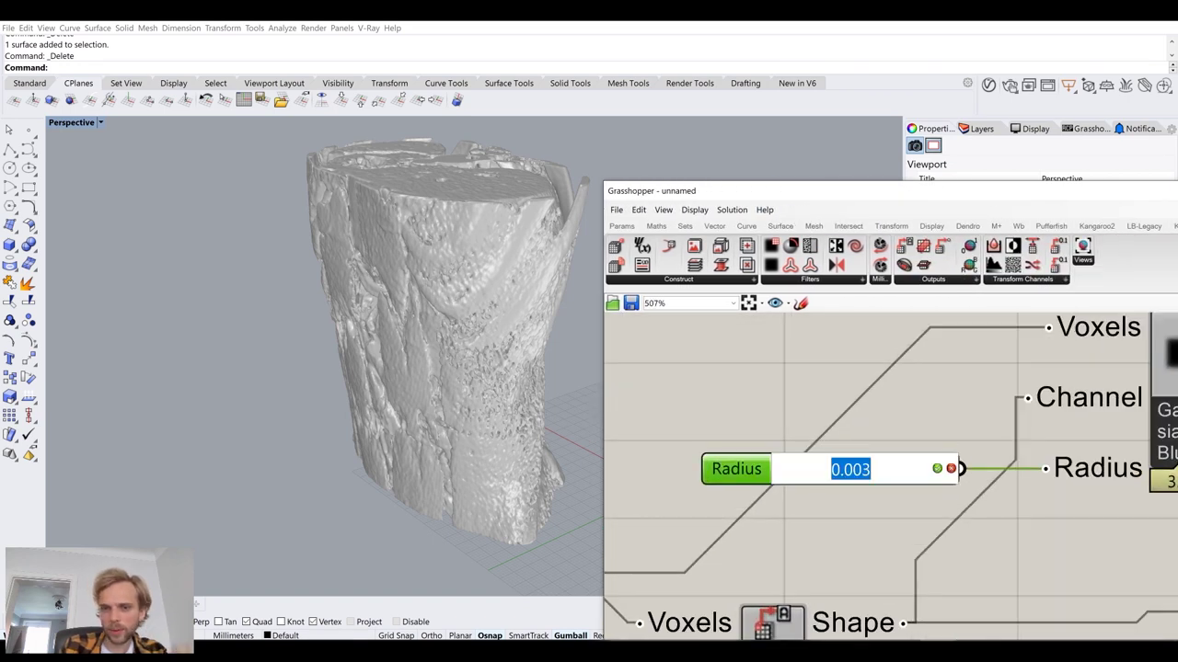
pyautogui.write('0.01')
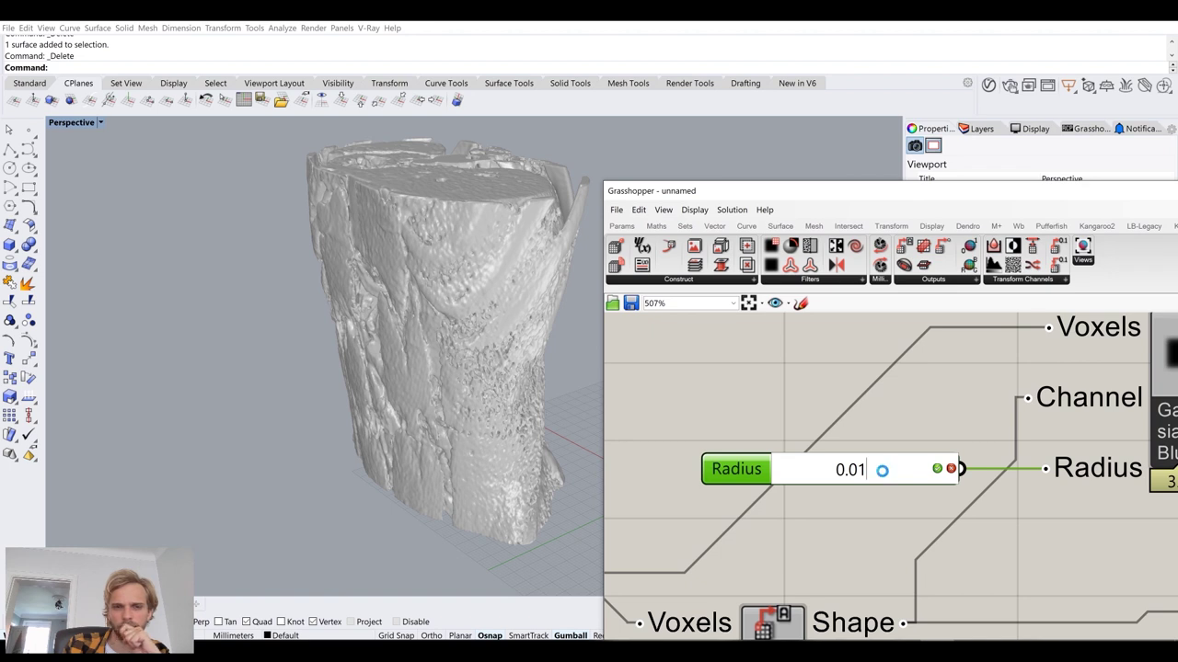
pyautogui.press('Return')
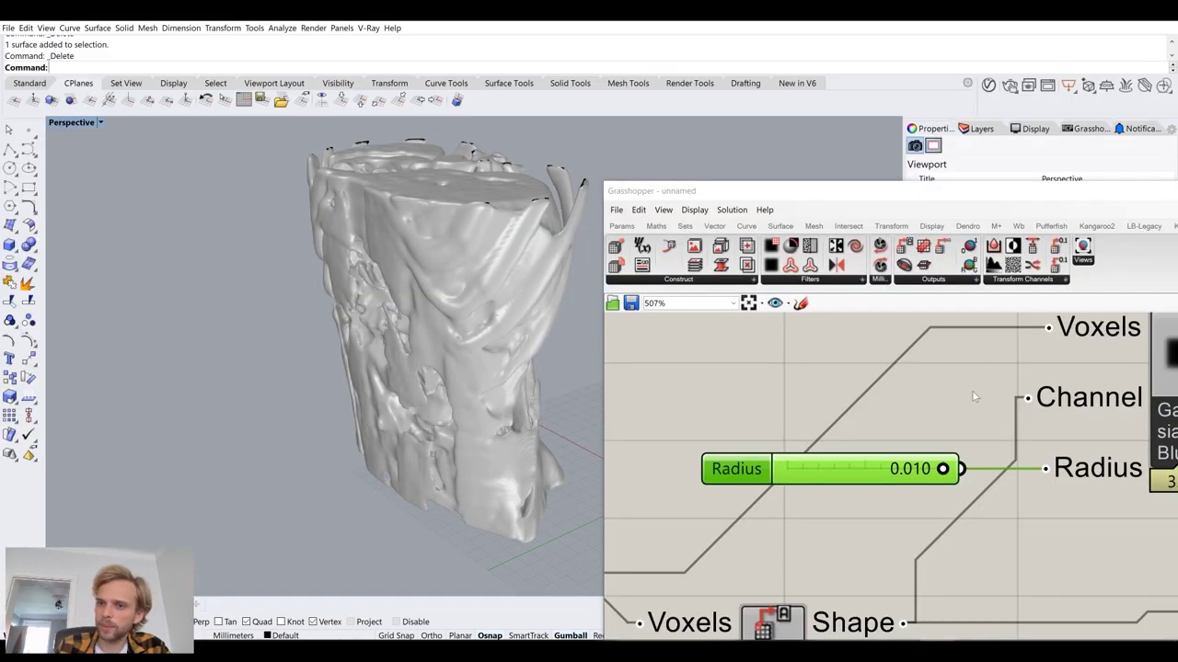
# - Bake the smoothed body mesh from the geometry output of Rot3D to the Default layer
pyautogui.scroll(-4, 920, 405)
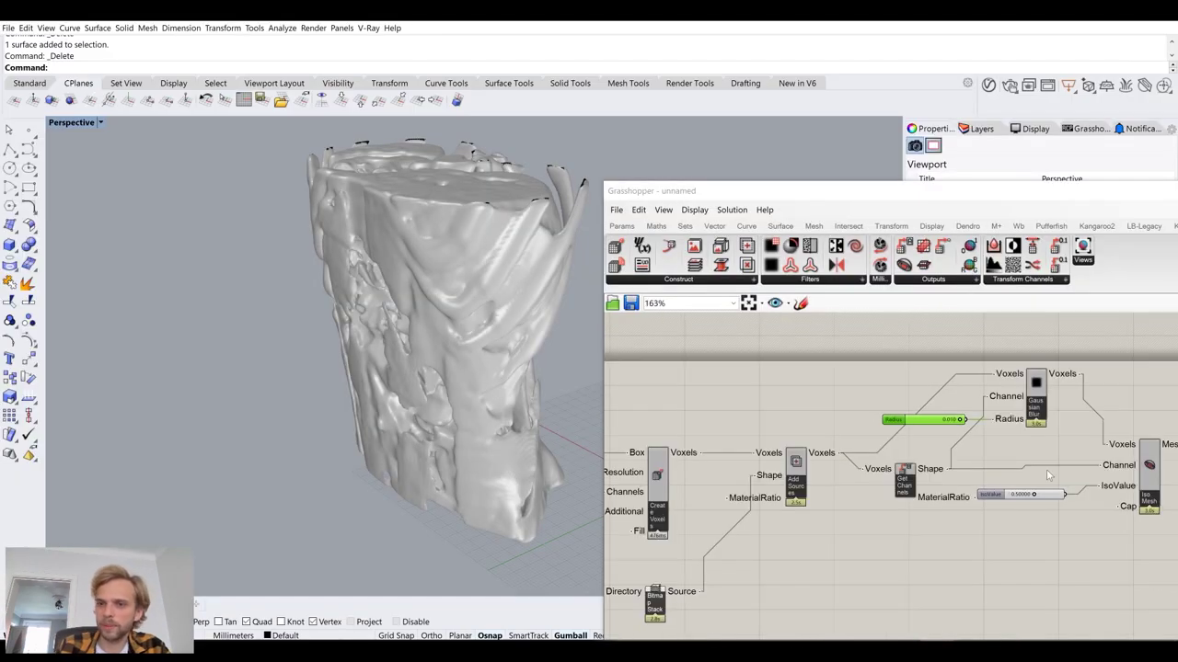
pyautogui.scroll(-3, 865, 419)
pyautogui.scroll(4, 1058, 414)
pyautogui.click(963, 366)
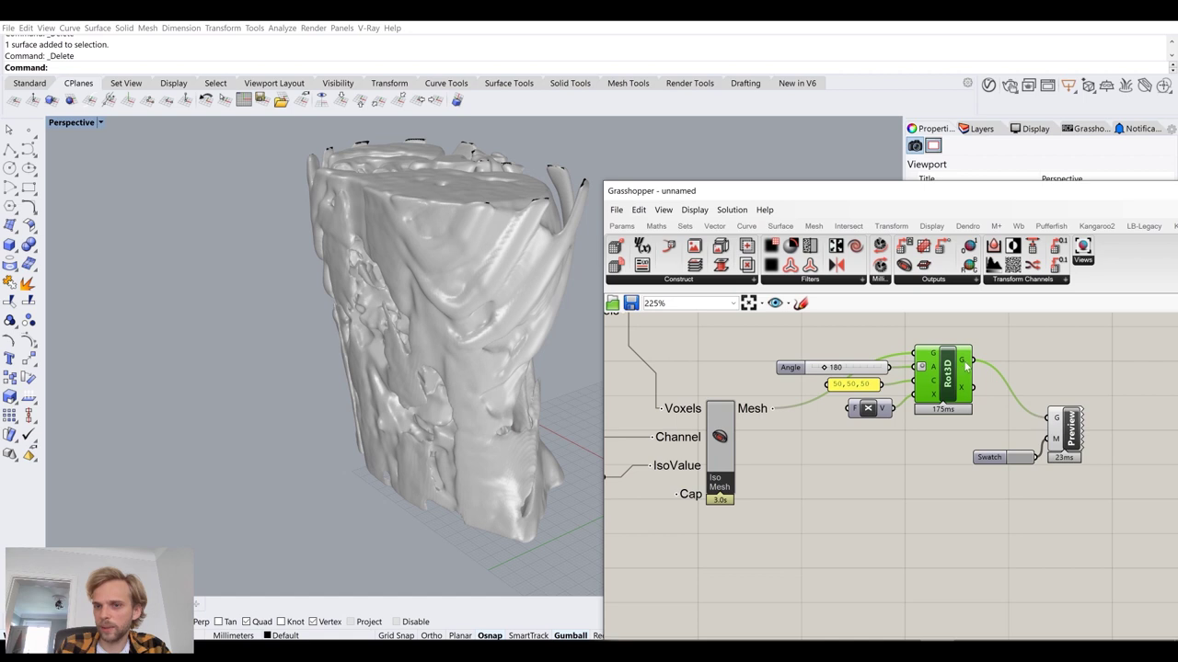
pyautogui.rightClick(960, 362)
pyautogui.click(986, 377)
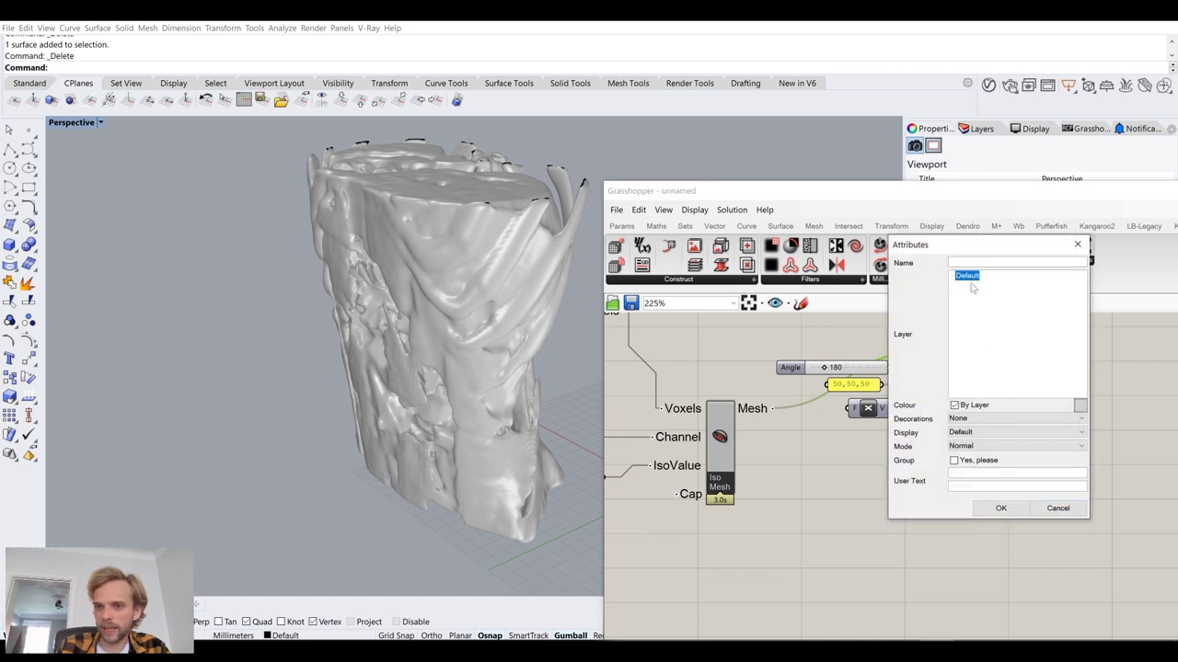
pyautogui.click(1001, 509)
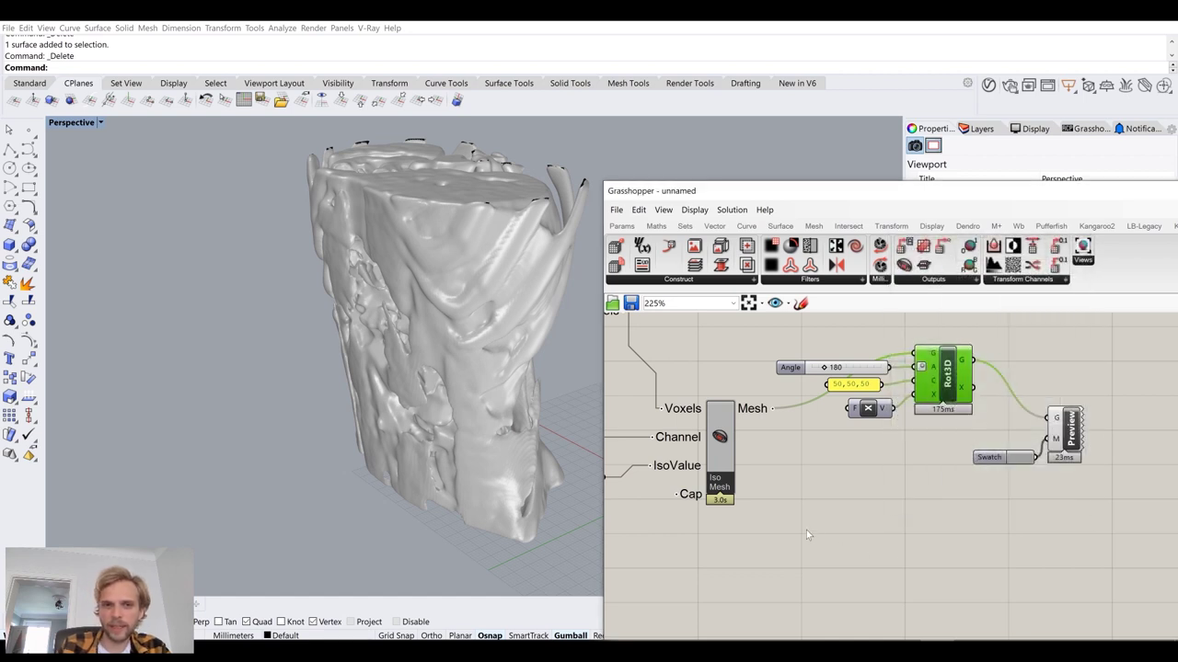
# - Set the IsoValue slider of Iso Mesh to 0.01
pyautogui.moveTo(542, 339); pyautogui.dragTo(568, 355, button='right')
pyautogui.scroll(-6, 792, 434)
pyautogui.moveTo(645, 447); pyautogui.dragTo(846, 440, button='right')
pyautogui.scroll(8, 911, 439)
pyautogui.doubleClick(883, 430)
pyautogui.write('0.01')
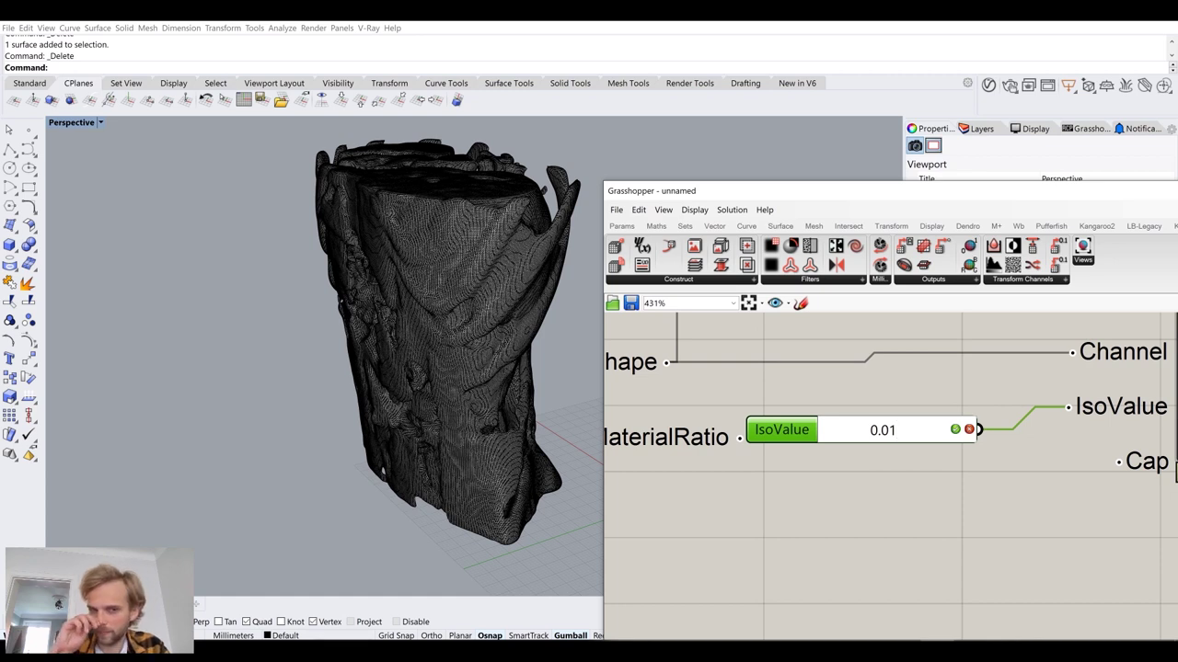
pyautogui.press('Return')
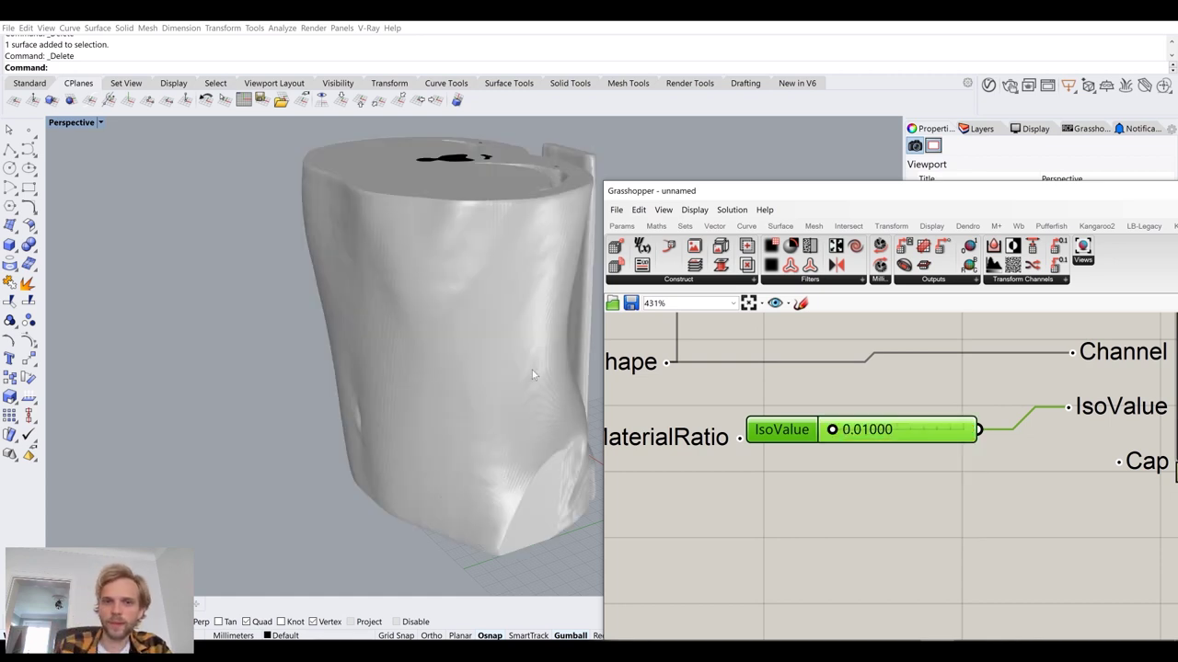
# - Inspect the outer skin mesh up close and bake it from the geometry output of Rot3D
pyautogui.click(362, 299)
pyautogui.moveTo(362, 299); pyautogui.dragTo(387, 305, button='right')
pyautogui.scroll(-6, 904, 398)
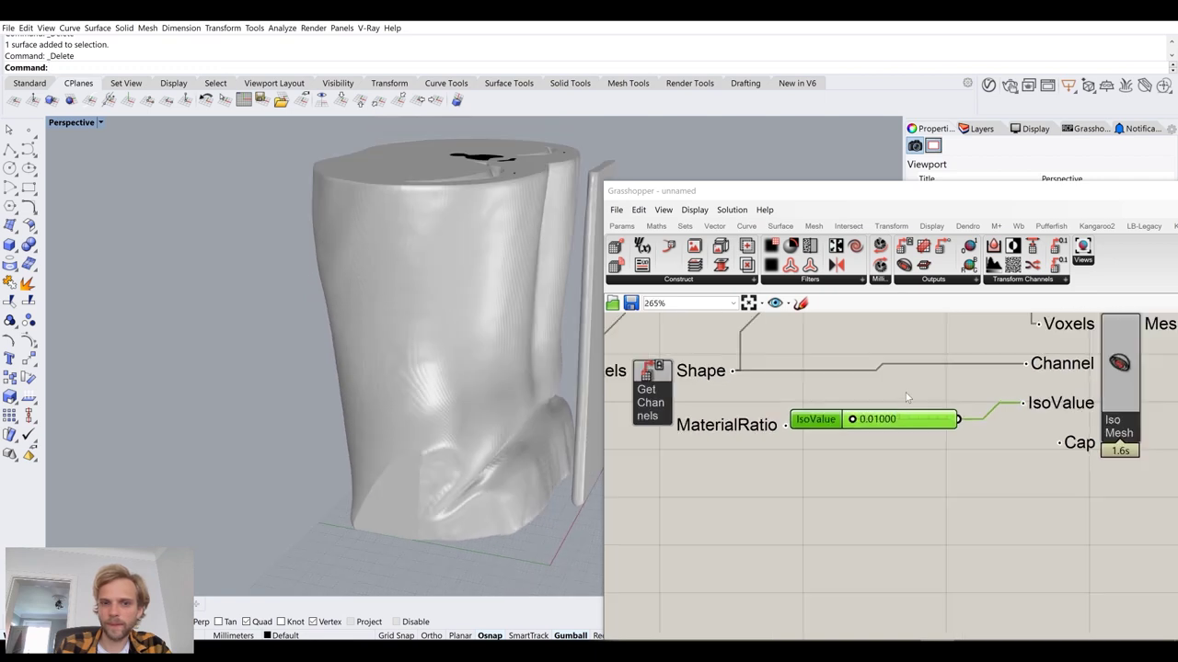
pyautogui.moveTo(828, 406); pyautogui.dragTo(791, 409, button='right')
pyautogui.scroll(5, 468, 487)
pyautogui.moveTo(468, 488); pyautogui.dragTo(545, 470, button='right')
pyautogui.keyDown('shift'); pyautogui.moveTo(544, 470); pyautogui.dragTo(485, 378, button='right'); pyautogui.keyUp('shift')
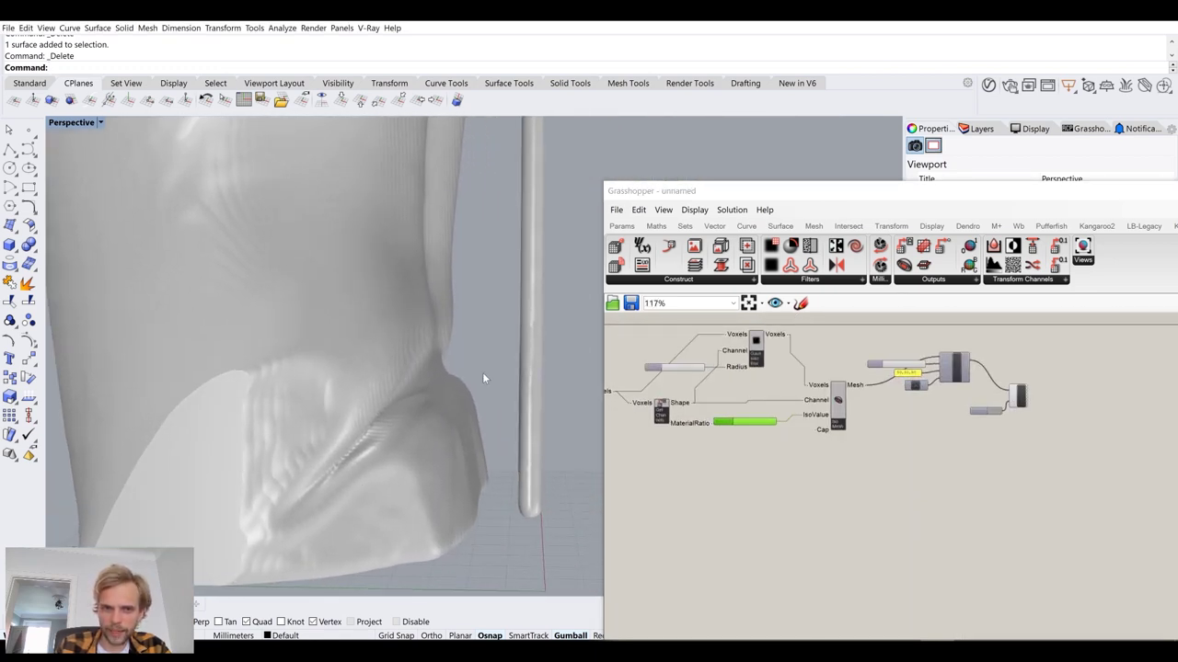
pyautogui.scroll(5, 1060, 368)
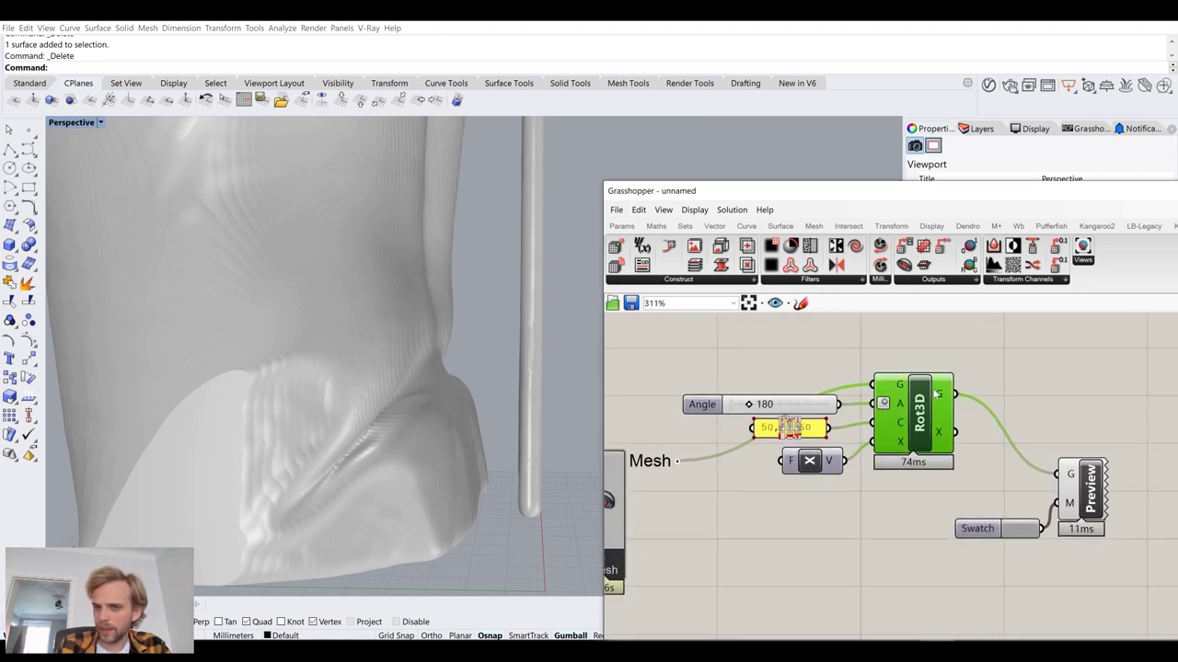
pyautogui.rightClick(939, 394)
pyautogui.click(943, 314)
pyautogui.click(981, 541)
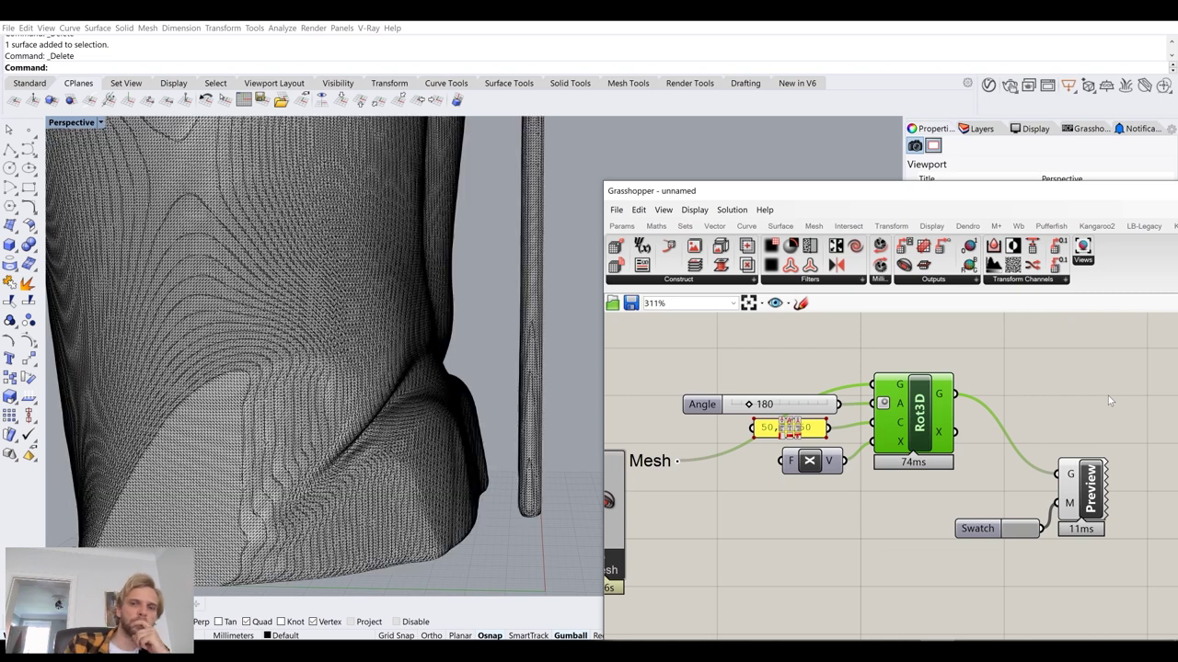
# - Save the Grasshopper definition to the Desktop folder under the file name tut_31
pyautogui.click(616, 211)
pyautogui.click(659, 273)
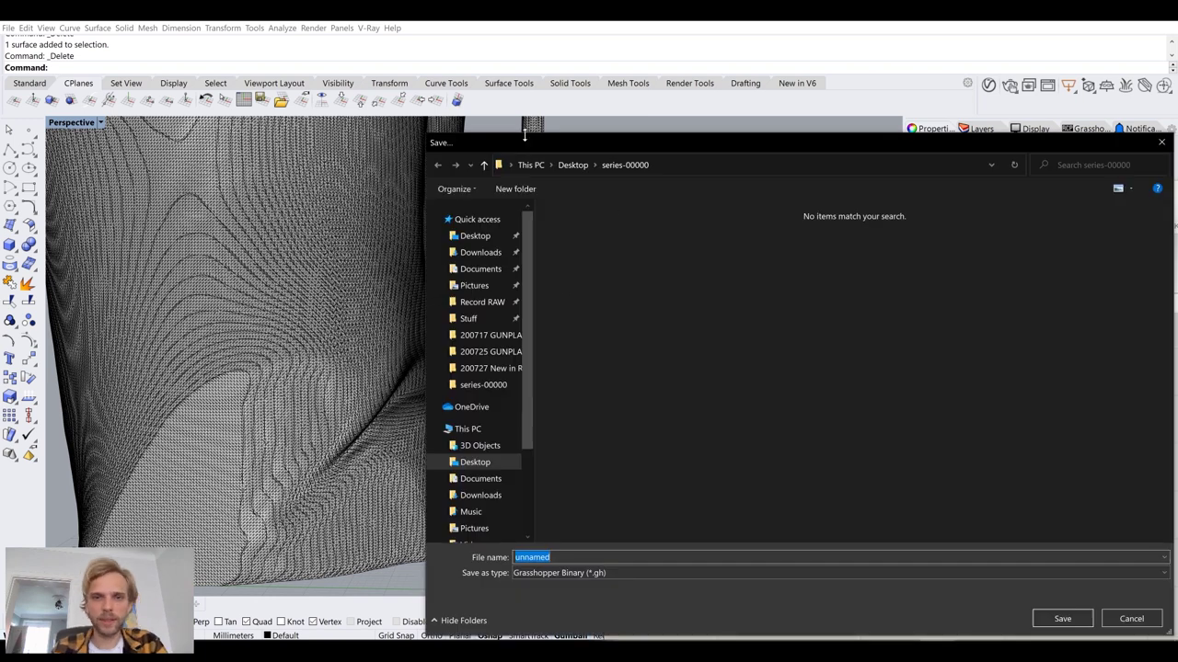
pyautogui.click(474, 235)
pyautogui.click(552, 556)
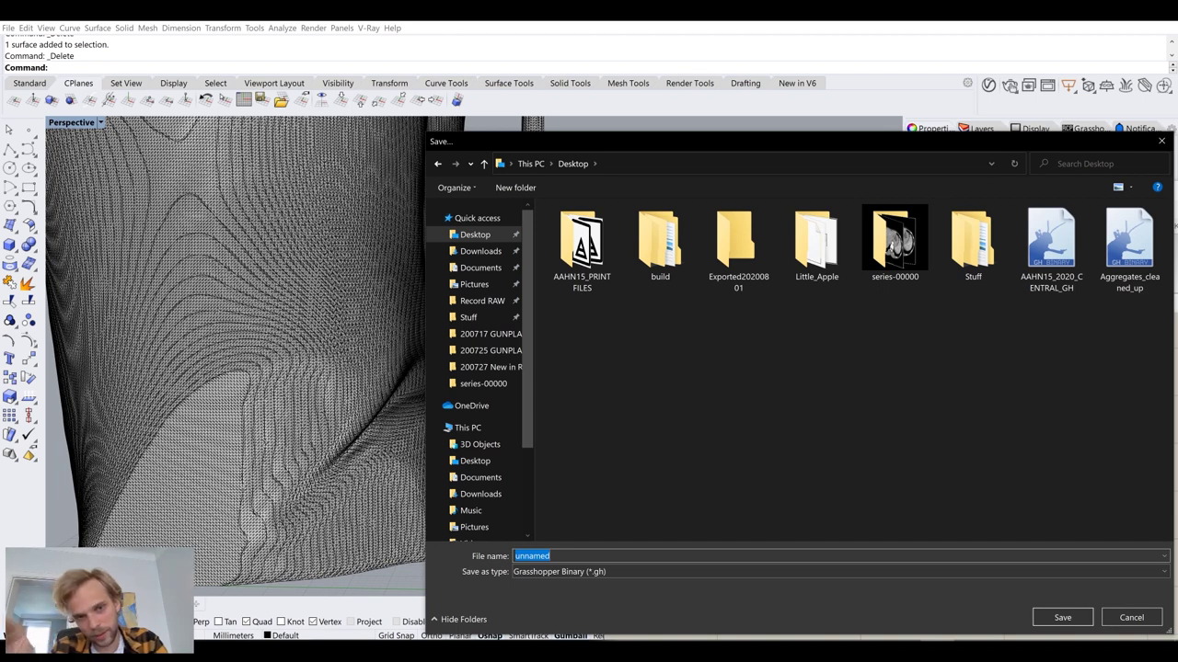
pyautogui.doubleClick(894, 246)
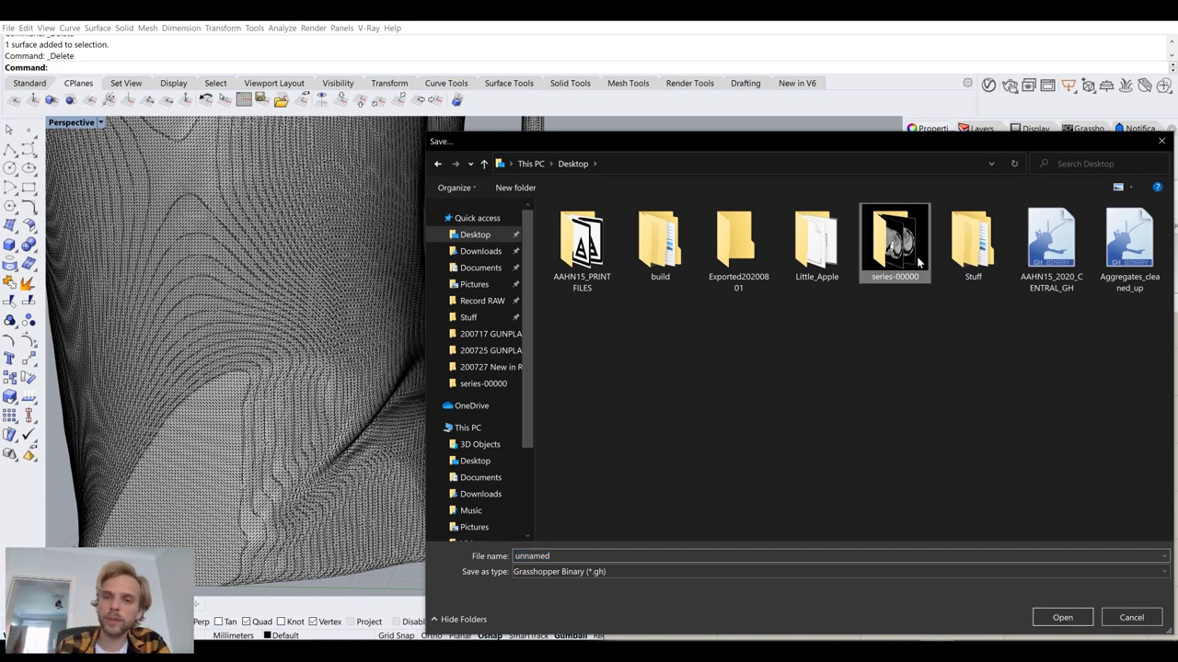
pyautogui.click(568, 165)
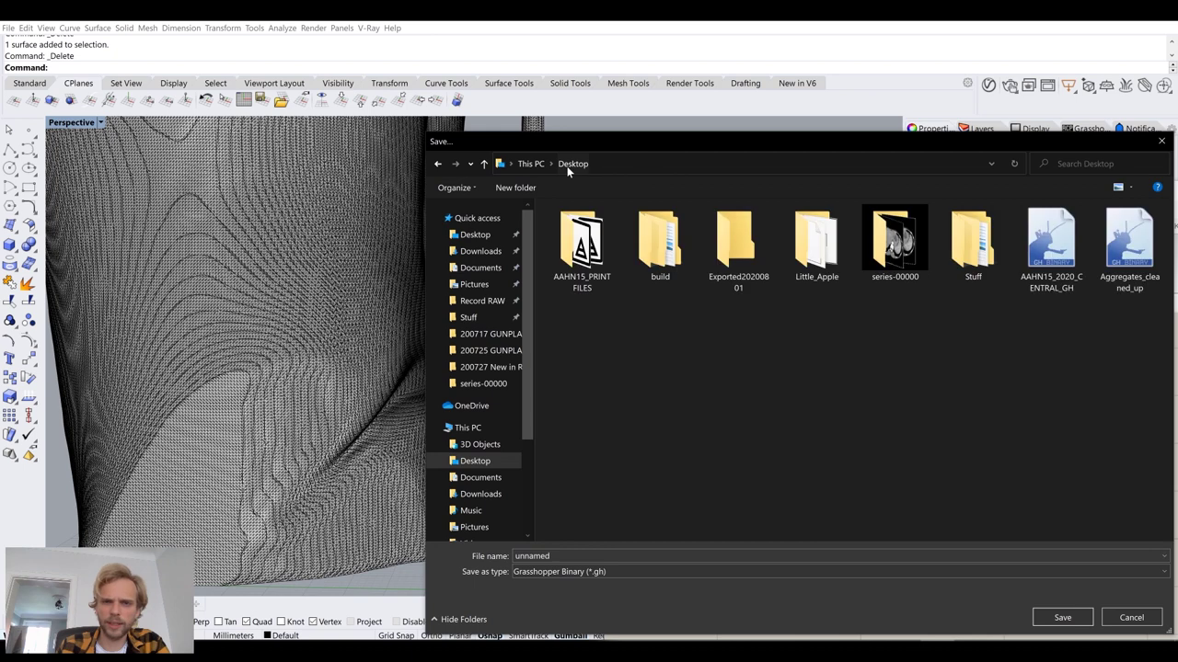
pyautogui.doubleClick(550, 556)
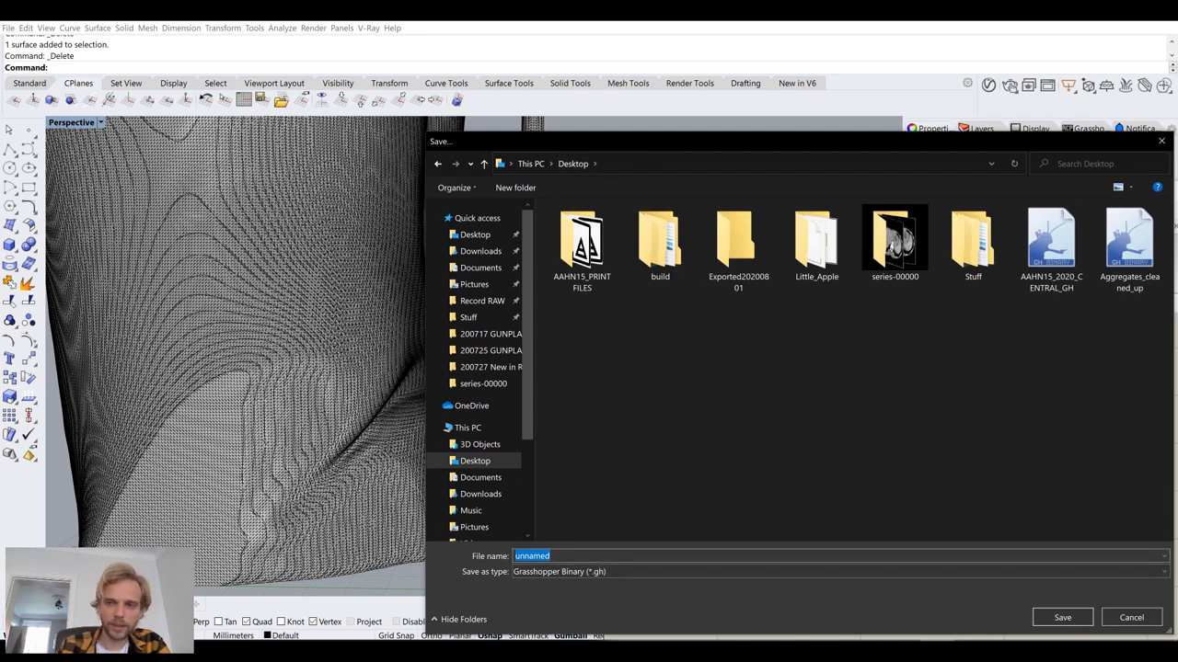
pyautogui.write('tut_')
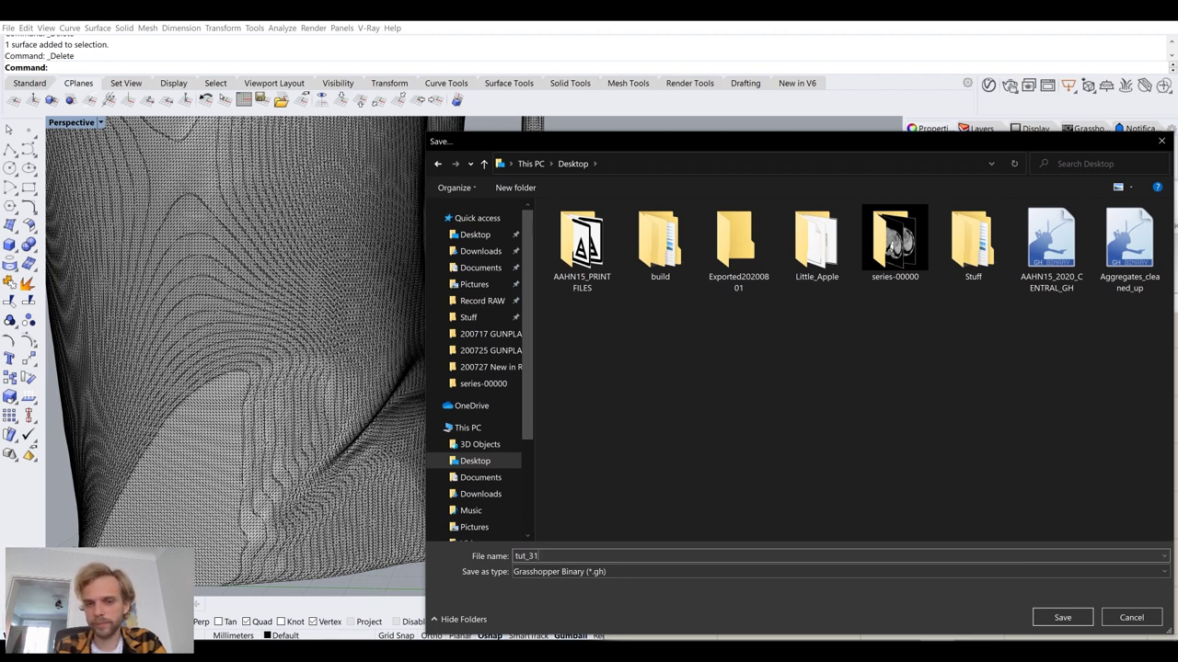
pyautogui.write('31')
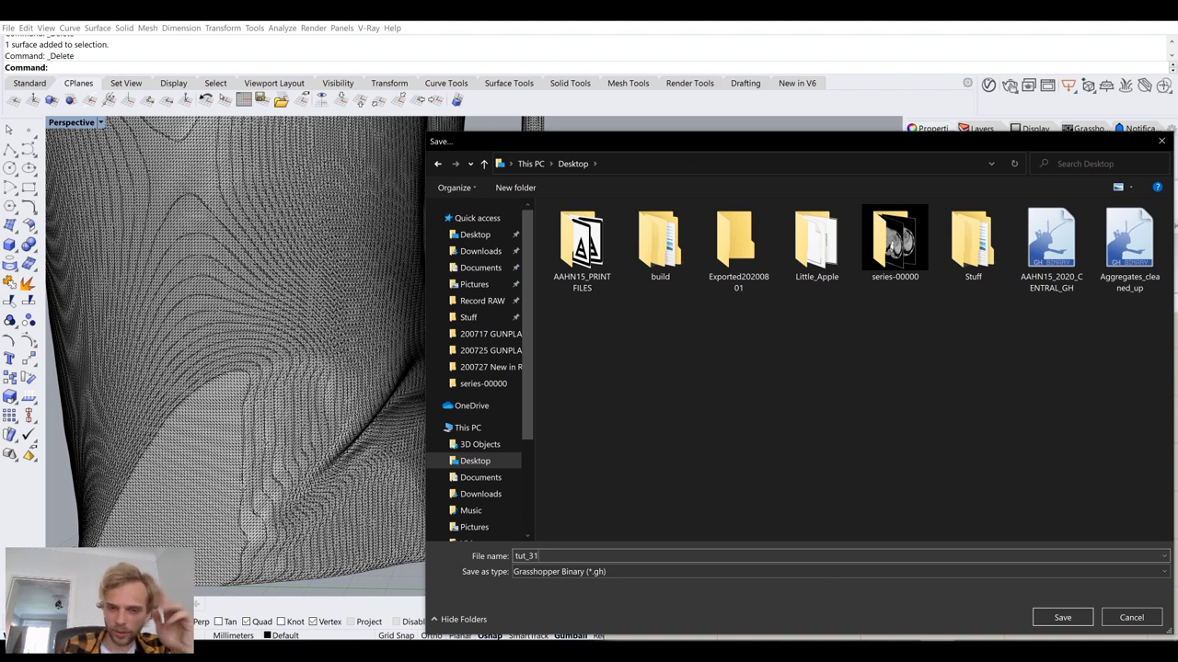
pyautogui.click(1062, 617)
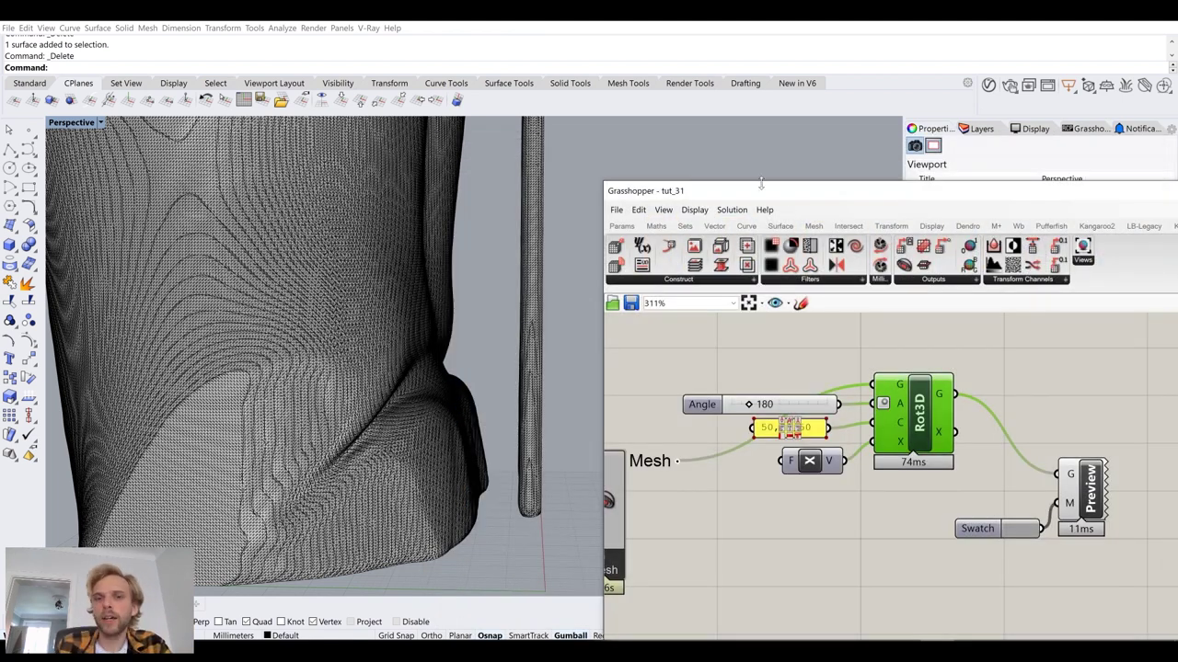
# - Close the tut_31 definition and the Grasshopper window to return to the Rhino model
pyautogui.moveTo(760, 189); pyautogui.dragTo(387, 90)
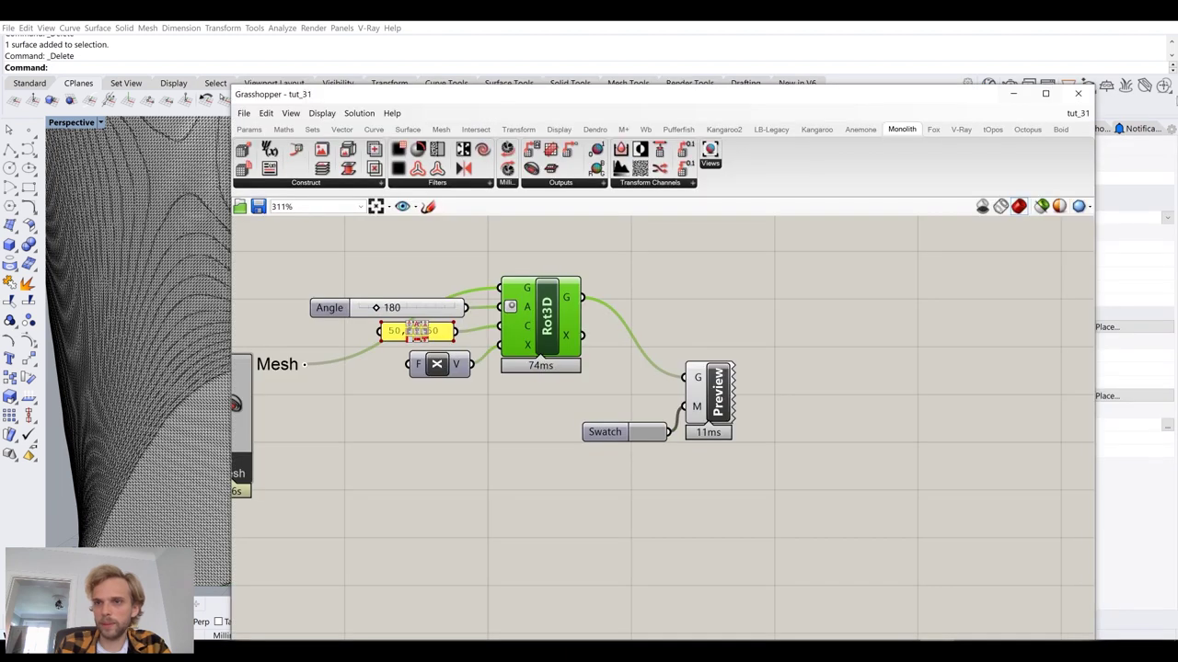
pyautogui.click(1151, 130)
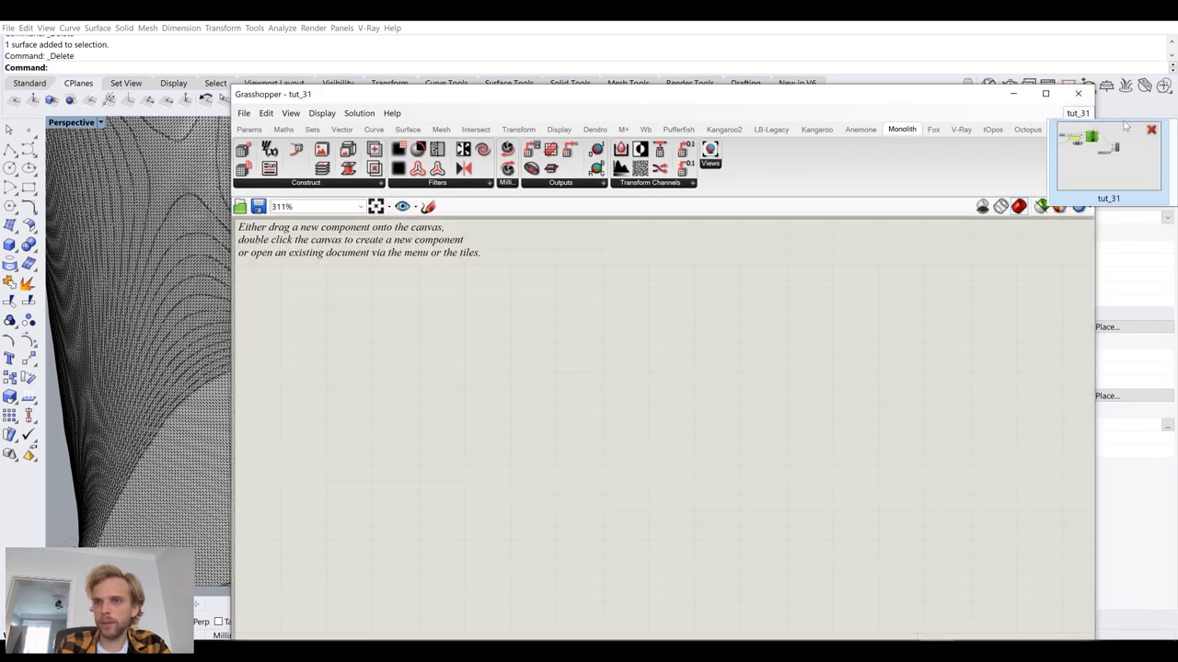
pyautogui.click(1079, 93)
# - Examine the baked outer skin mesh in Shaded display from several angles, checking the orientation of its faces
pyautogui.scroll(-8, 703, 347)
pyautogui.moveTo(631, 344); pyautogui.dragTo(634, 357, button='right')
pyautogui.scroll(6, 399, 262)
pyautogui.click(69, 122)
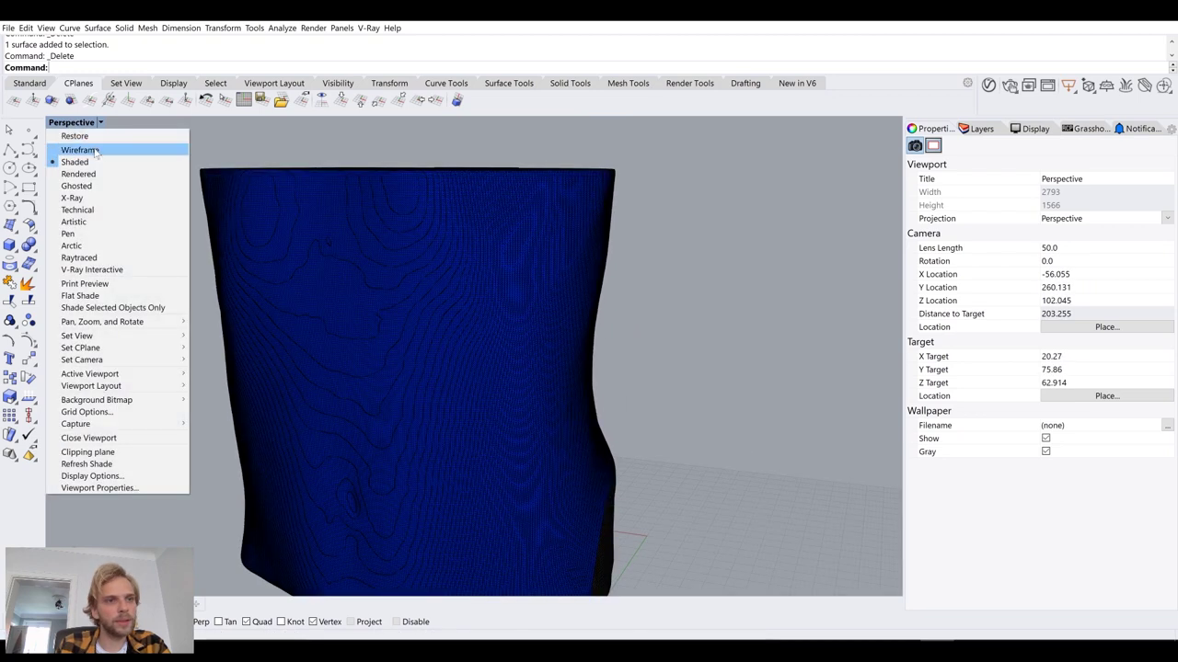
pyautogui.click(87, 160)
pyautogui.moveTo(700, 281); pyautogui.dragTo(644, 340, button='right')
pyautogui.scroll(3, 743, 349)
pyautogui.scroll(-5, 589, 275)
pyautogui.moveTo(587, 388); pyautogui.dragTo(656, 342, button='right')
pyautogui.scroll(9, 513, 447)
pyautogui.moveTo(467, 429); pyautogui.dragTo(605, 355, button='right')
pyautogui.scroll(-6, 544, 452)
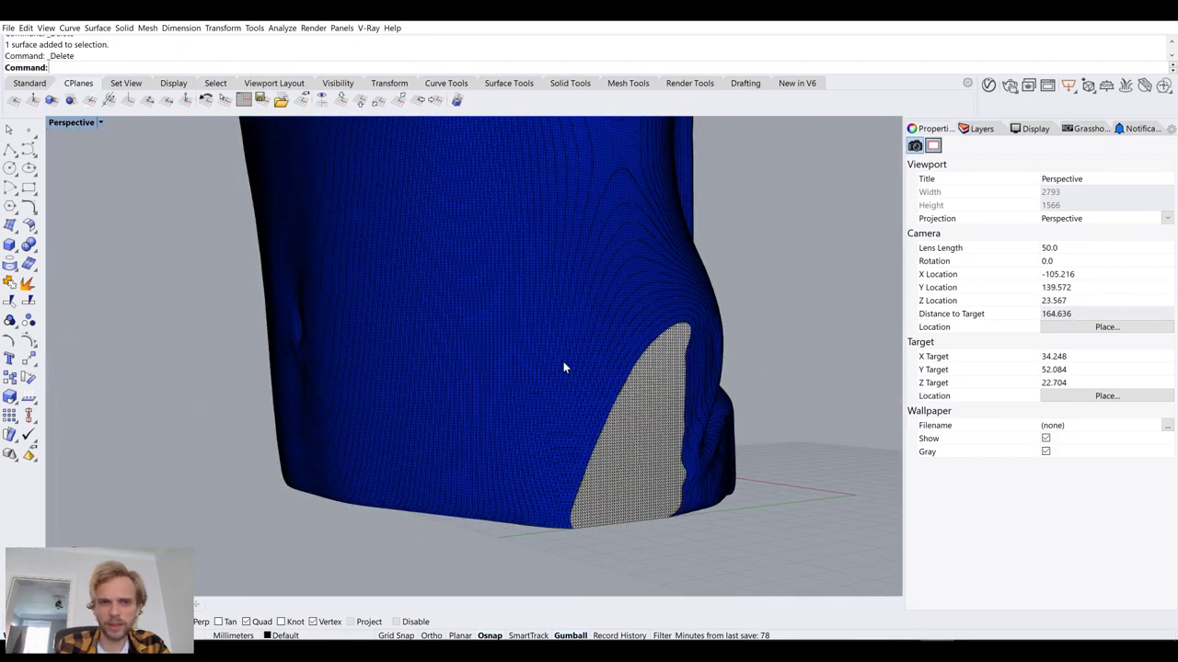
# - Unify the mesh normals of the baked outer skin mesh
pyautogui.click(564, 366)
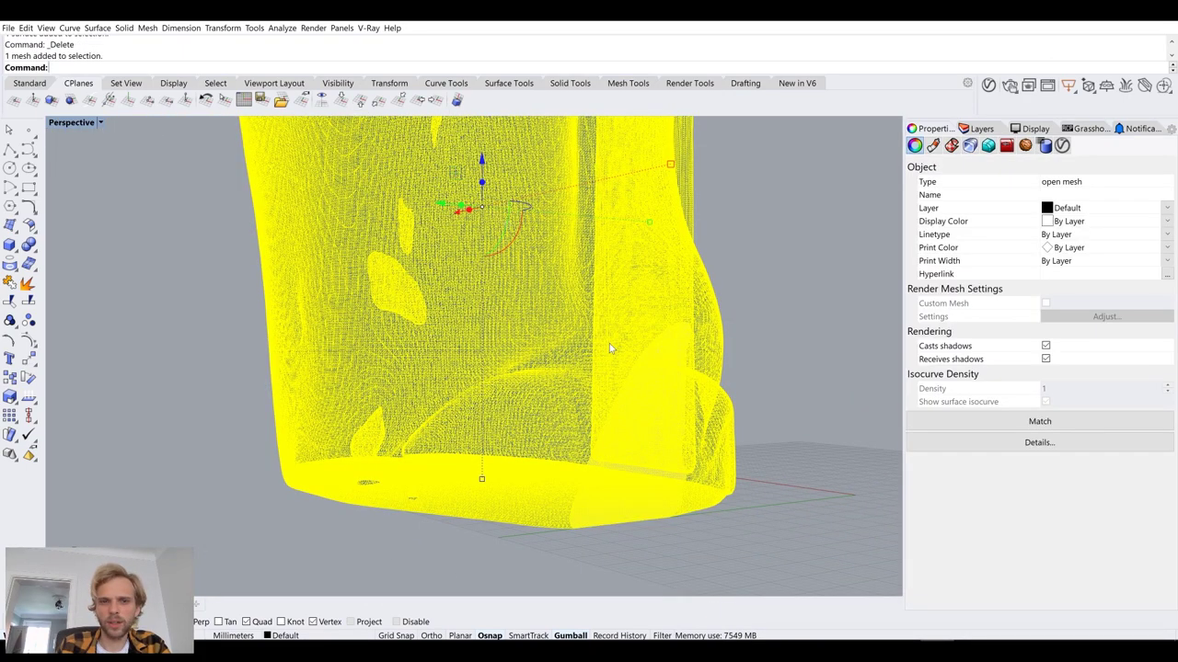
pyautogui.write('UnifyMeshNormals')
pyautogui.press('Return')
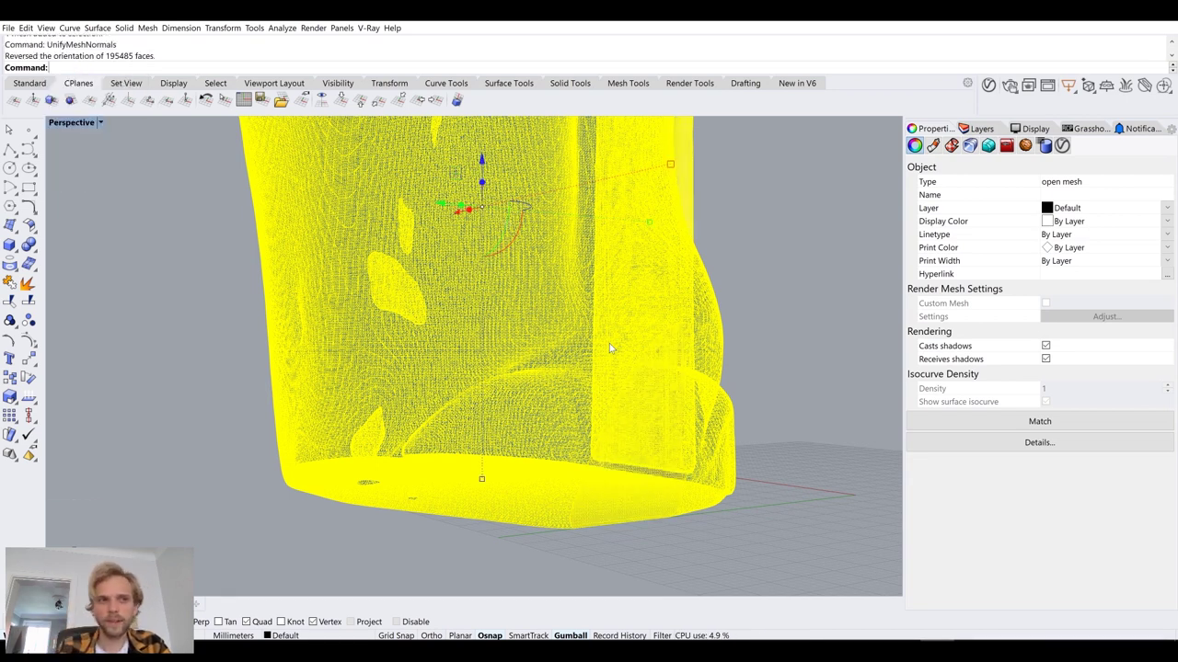
pyautogui.click(154, 311)
# - Flip the direction of the outer skin mesh and check its faces around an opening in the surface
pyautogui.moveTo(417, 410); pyautogui.dragTo(458, 372, button='right')
pyautogui.click(458, 373)
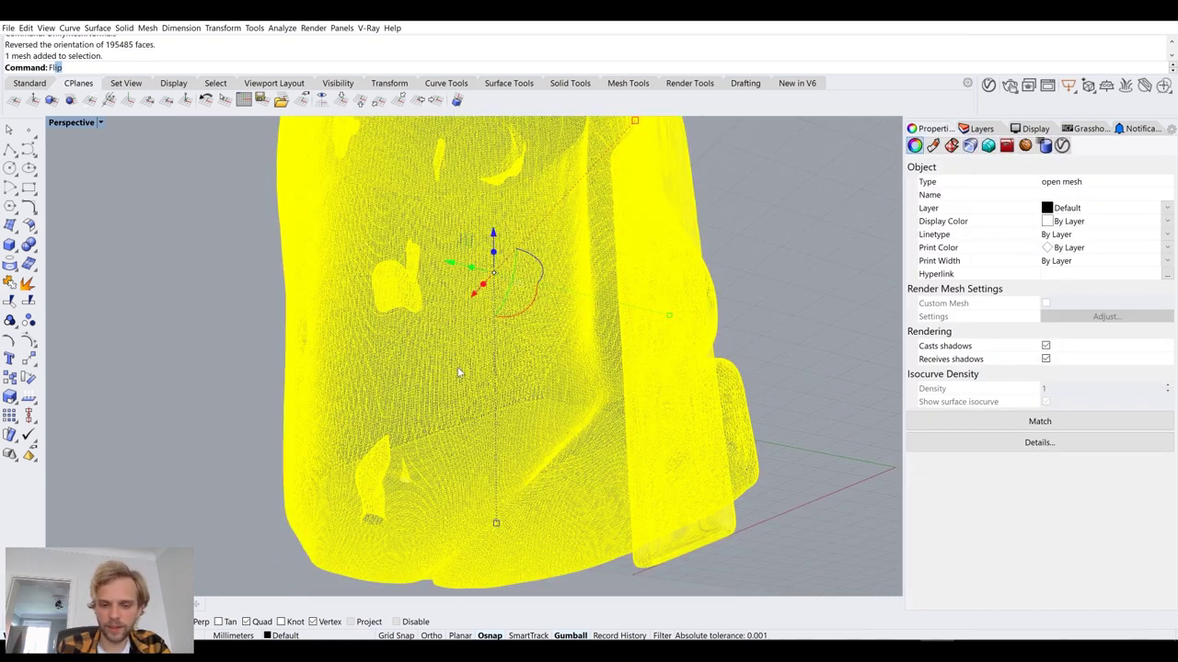
pyautogui.write('Flip')
pyautogui.press('Return')
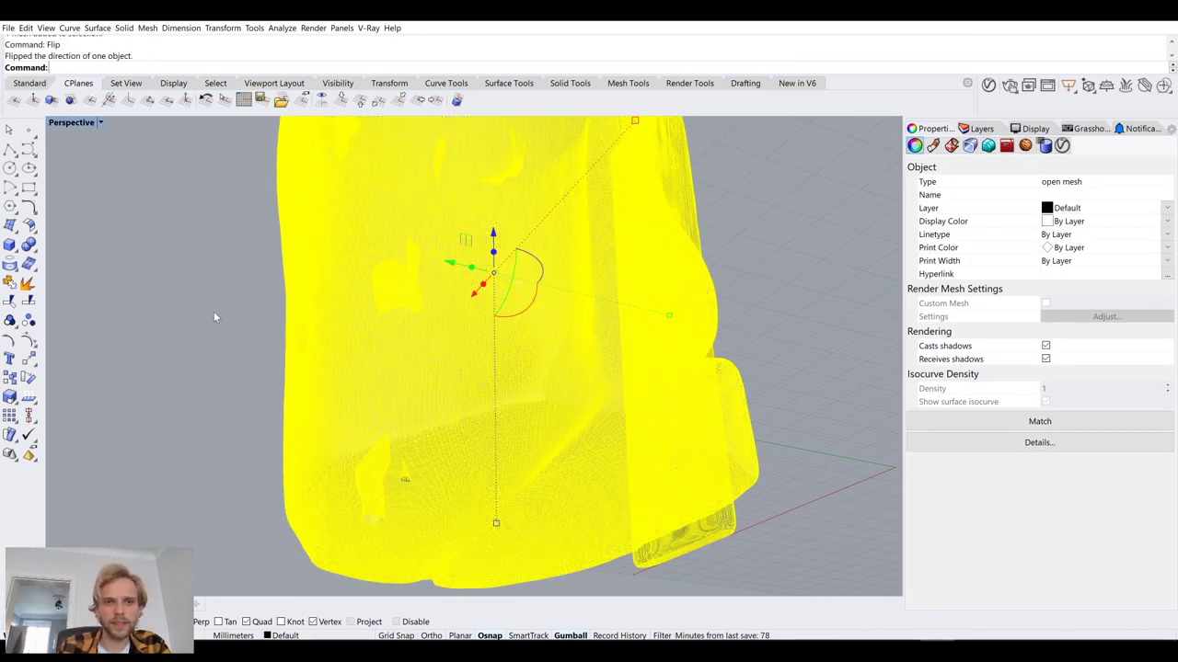
pyautogui.press('Escape')
pyautogui.moveTo(296, 281); pyautogui.dragTo(324, 241, button='right')
pyautogui.scroll(2, 443, 408)
pyautogui.scroll(8, 444, 413)
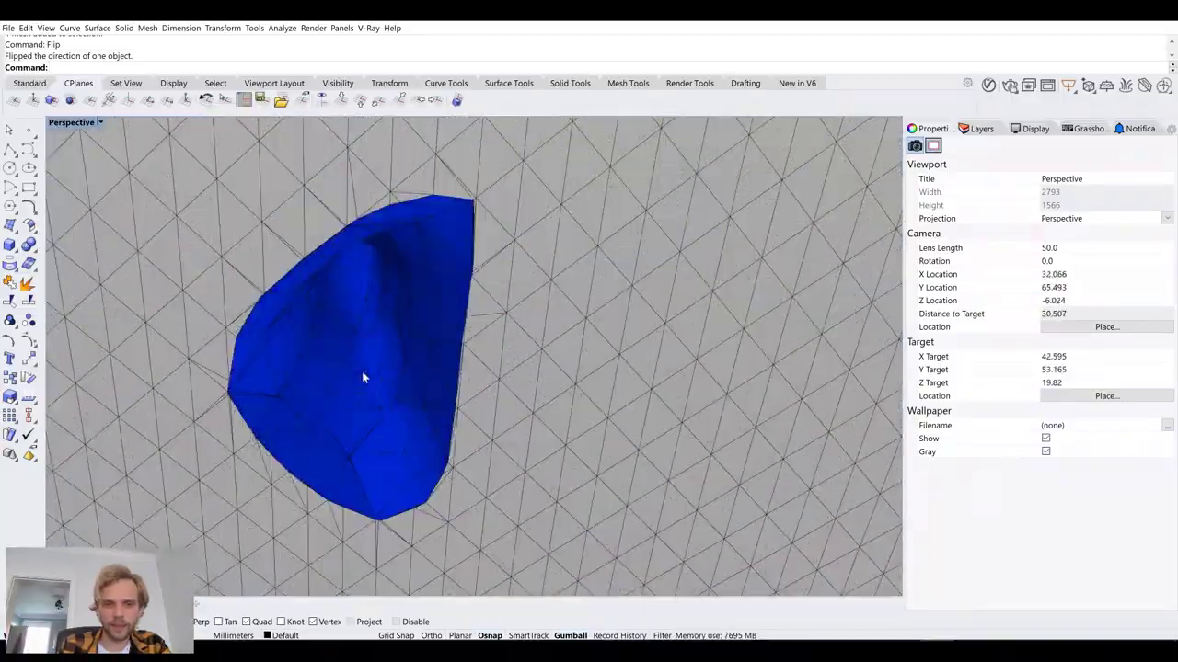
pyautogui.scroll(-8, 362, 373)
pyautogui.moveTo(392, 371); pyautogui.dragTo(626, 378, button='right')
pyautogui.scroll(-4, 435, 400)
pyautogui.click(638, 376)
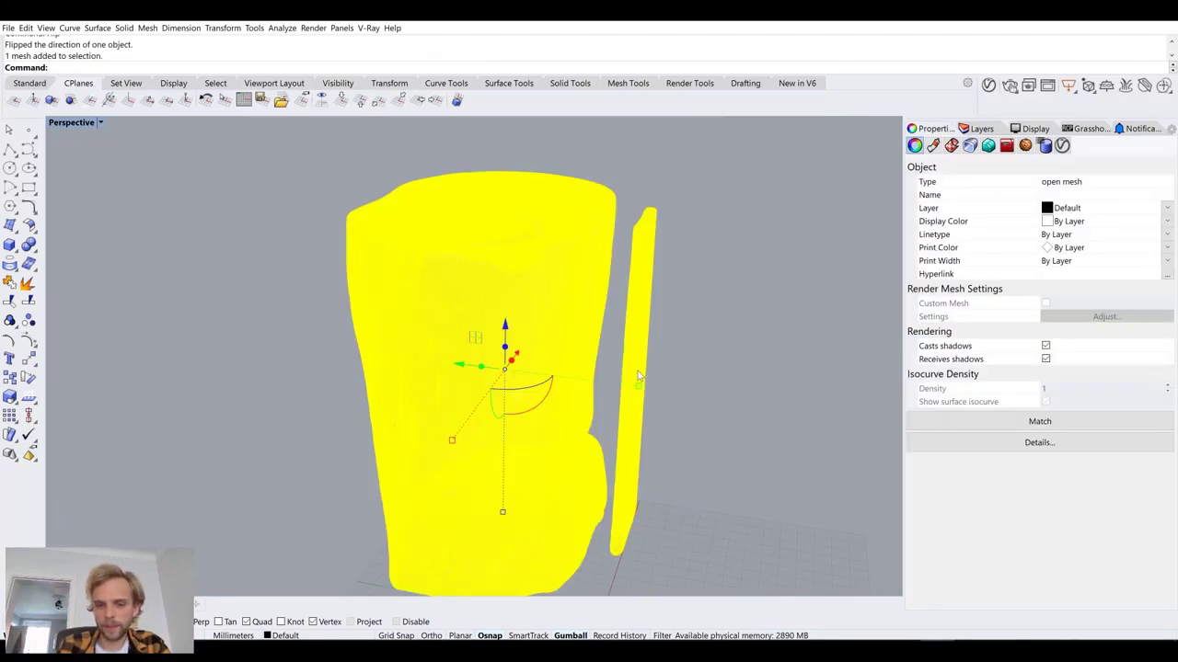
pyautogui.write('Spli')
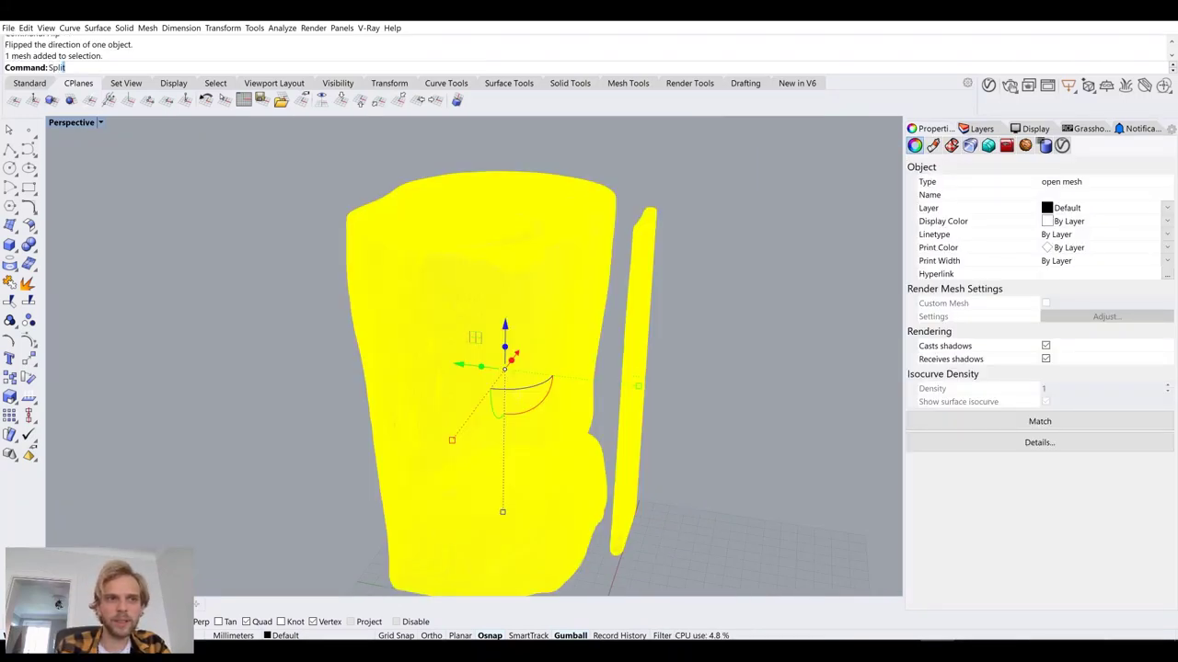
pyautogui.write('t')
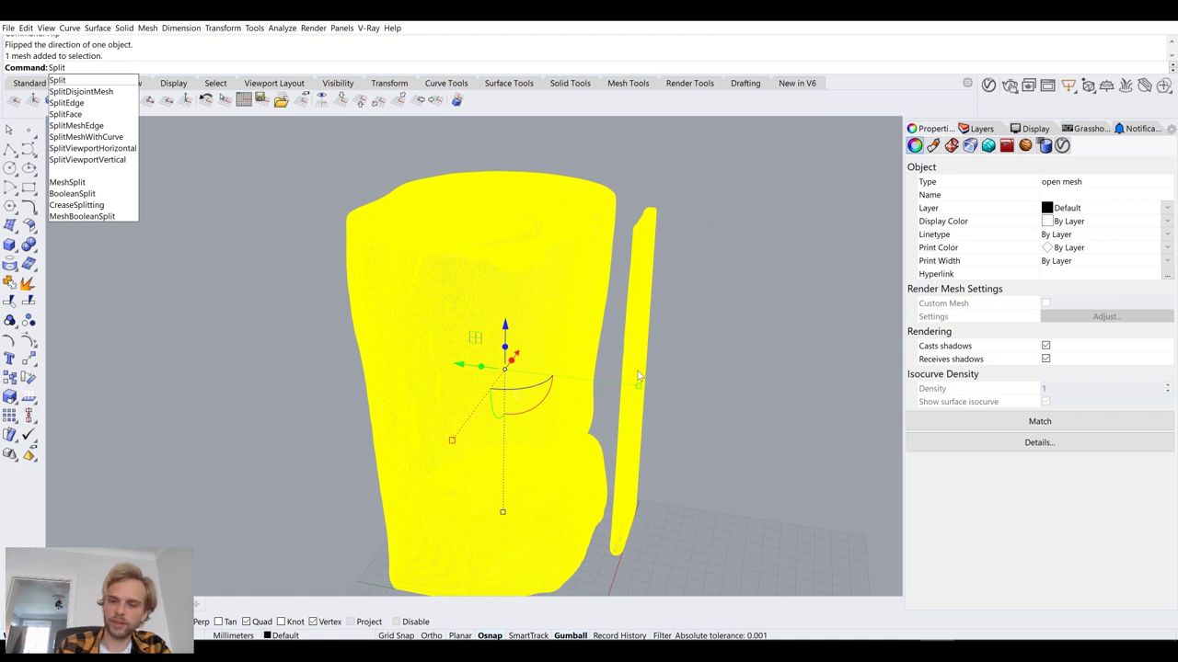
pyautogui.press('Return')
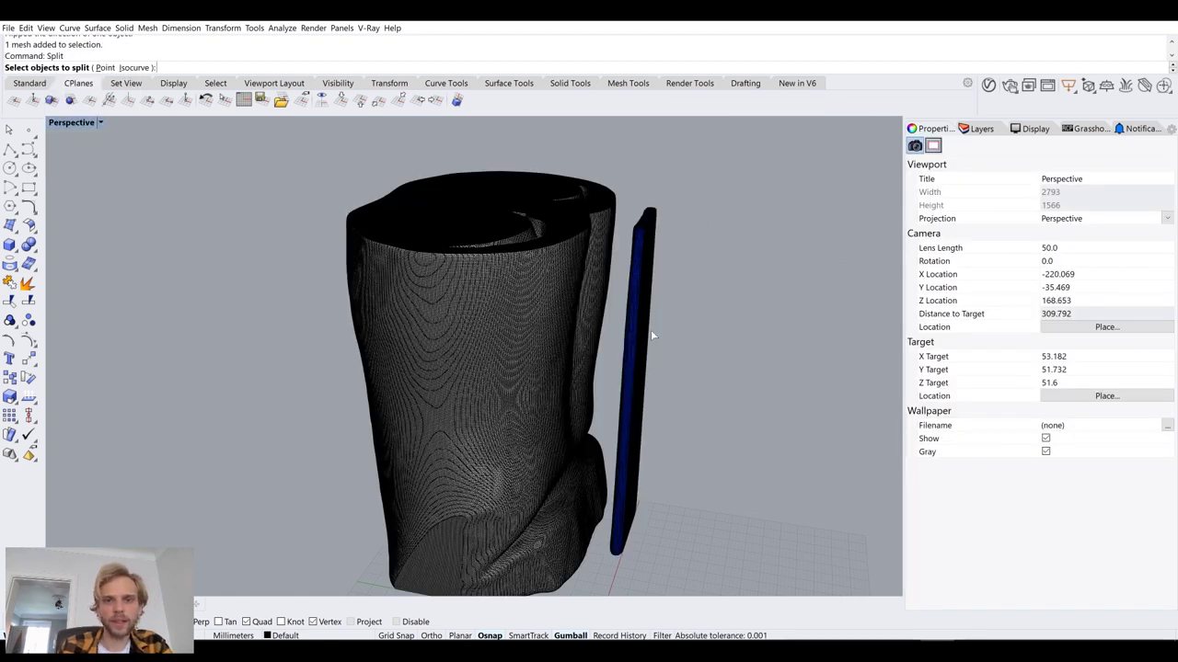
pyautogui.moveTo(619, 430); pyautogui.dragTo(636, 405, button='right')
pyautogui.moveTo(713, 402); pyautogui.dragTo(607, 318)
pyautogui.press('Escape')
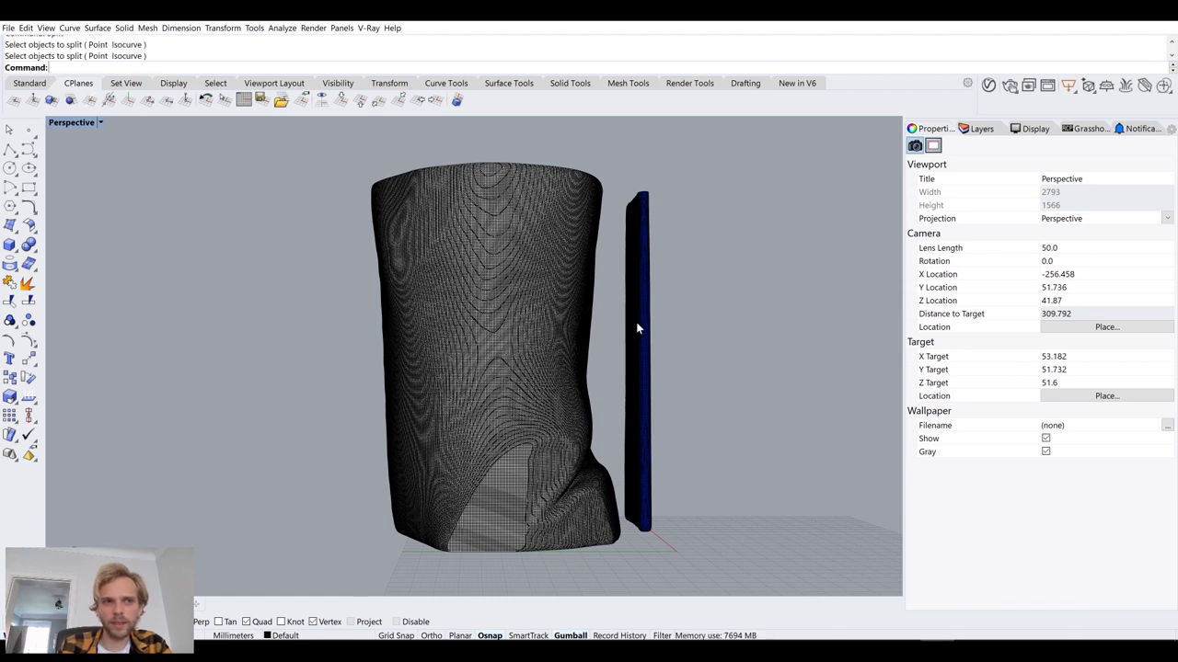
pyautogui.click(636, 322)
pyautogui.moveTo(552, 303); pyautogui.dragTo(573, 310, button='right')
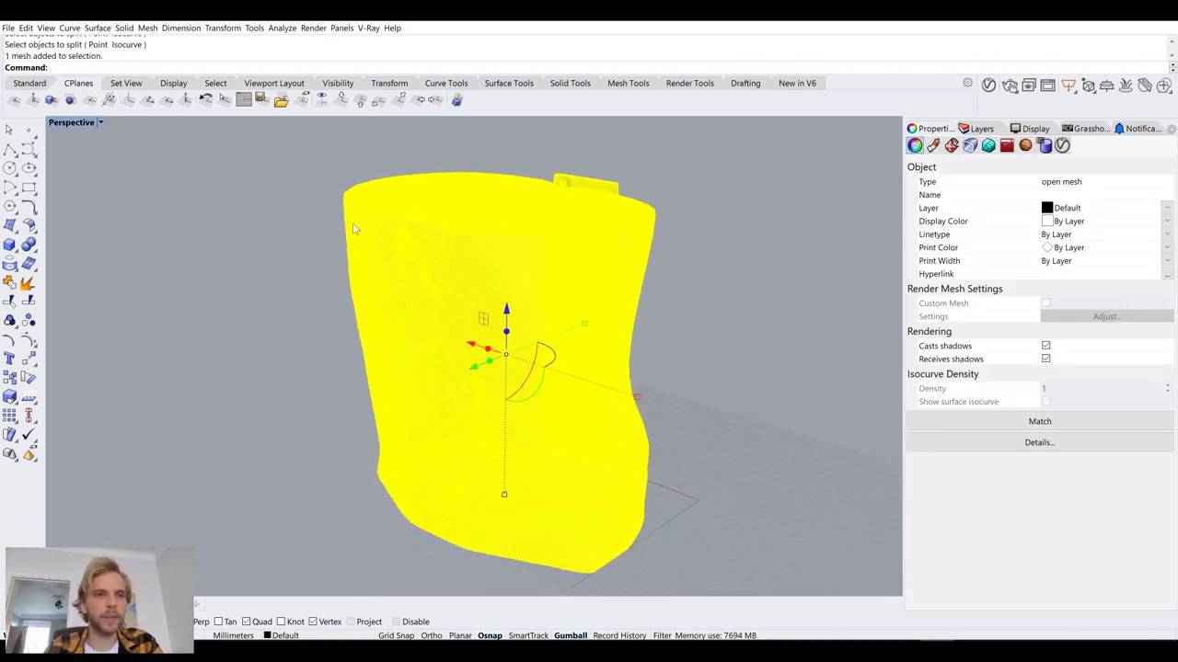
pyautogui.press('Escape')
# - Set the Perspective viewport to the Arctic display mode
pyautogui.moveTo(406, 295); pyautogui.dragTo(475, 304, button='right')
pyautogui.scroll(2, 471, 306)
pyautogui.scroll(2, 469, 307)
pyautogui.moveTo(516, 372)
pyautogui.mouseDown(button='right')
pyautogui.moveTo(492, 356)
pyautogui.moveTo(530, 357)
pyautogui.mouseUp(button='right')
pyautogui.scroll(-4, 493, 356)
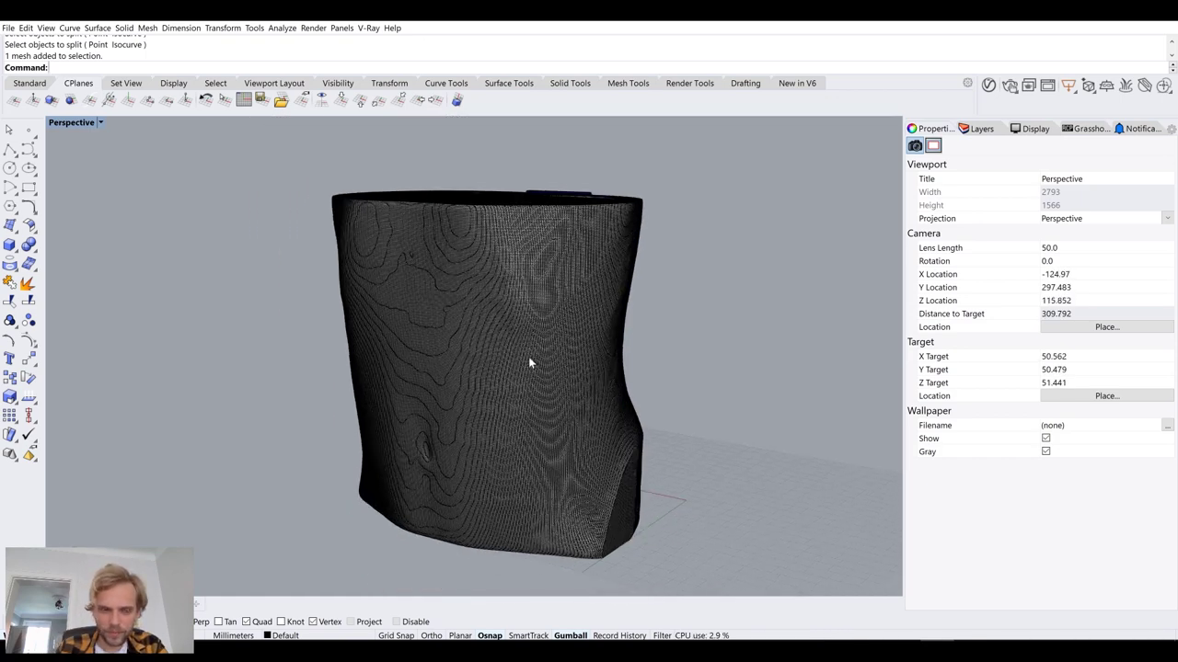
pyautogui.click(69, 122)
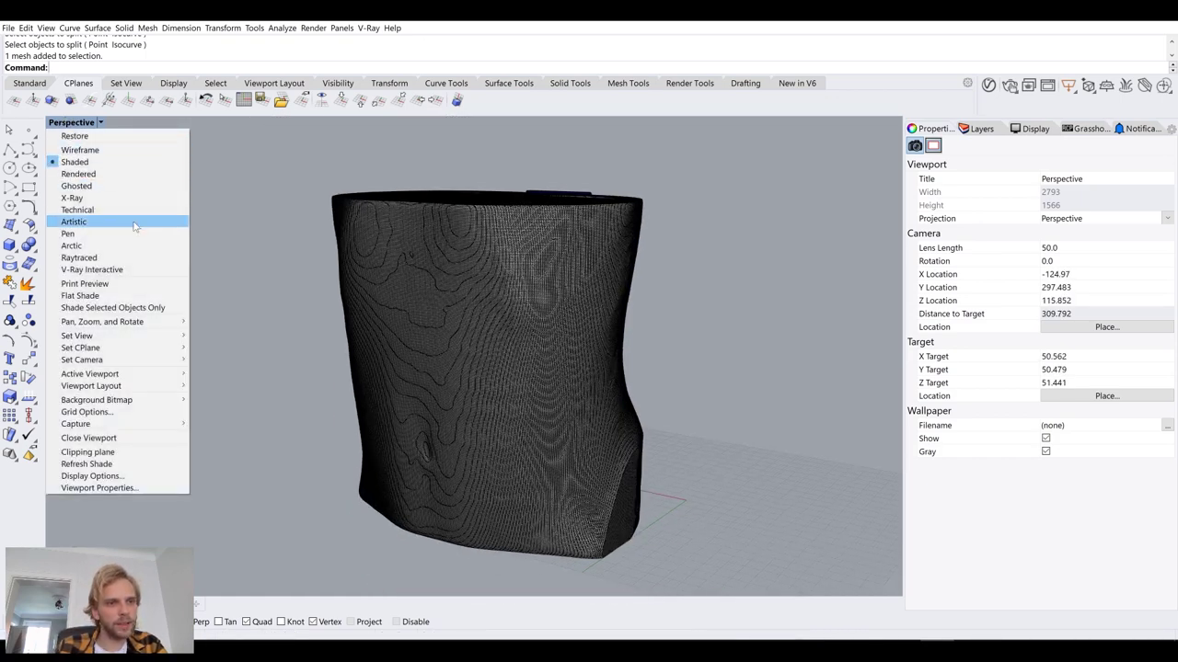
pyautogui.click(70, 246)
pyautogui.moveTo(416, 257); pyautogui.dragTo(479, 263, button='right')
pyautogui.scroll(4, 479, 263)
# - Assign a new Plastic material to the outer skin mesh and set its transparency to 74%
pyautogui.click(542, 292)
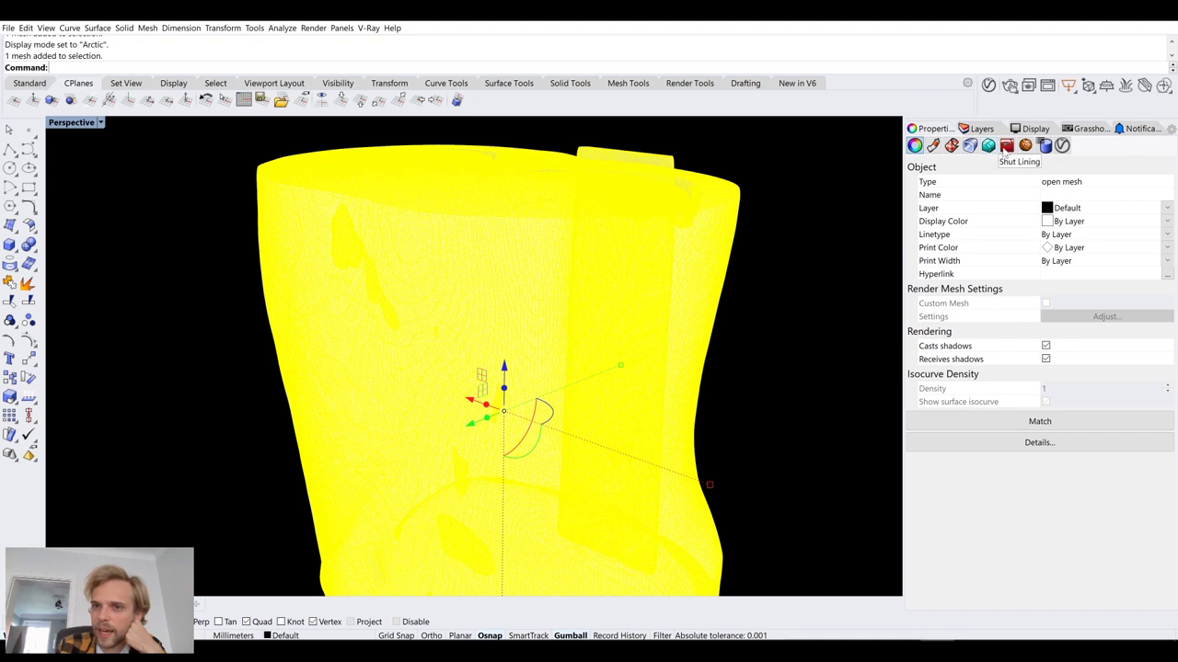
pyautogui.click(935, 148)
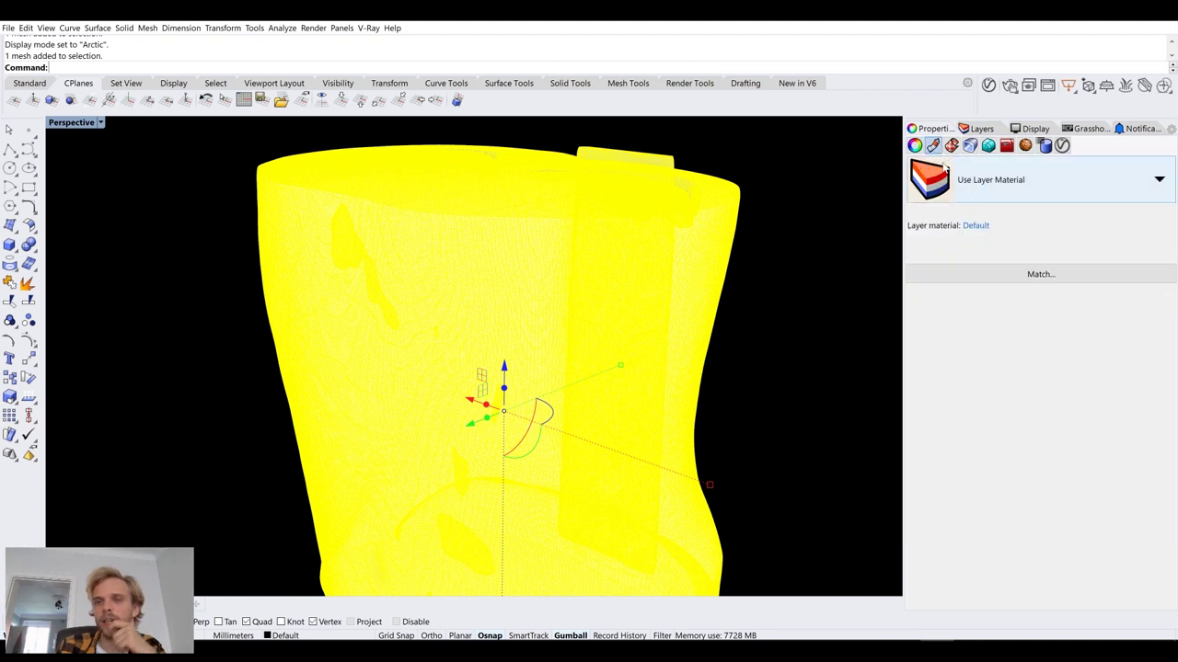
pyautogui.click(1007, 182)
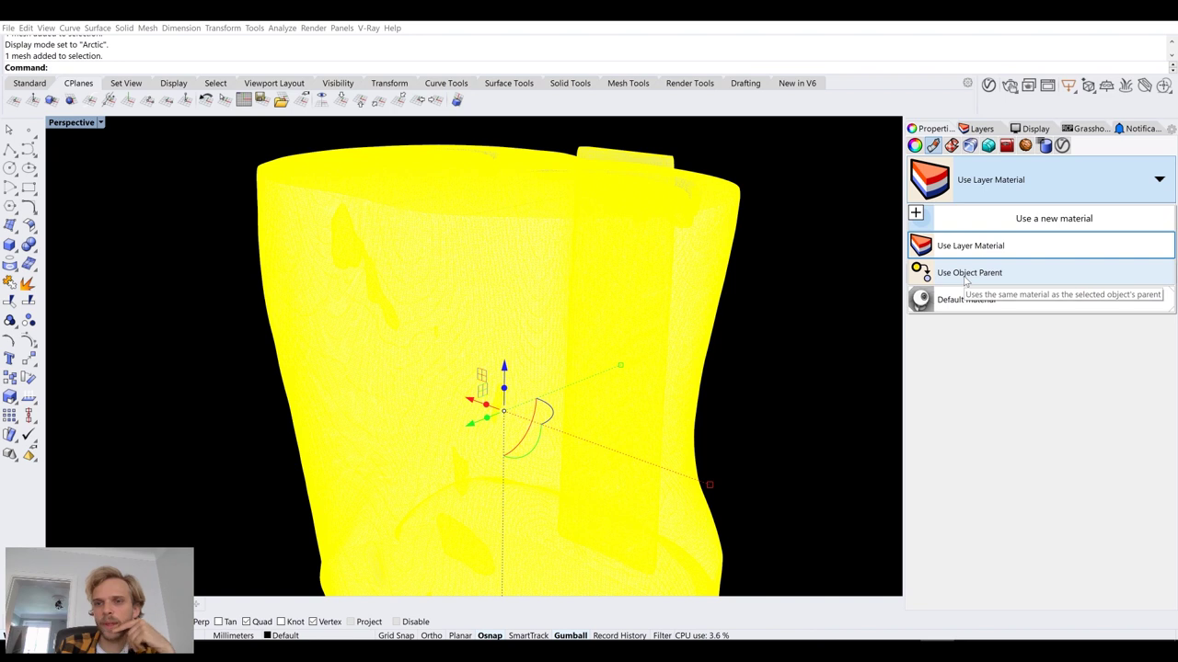
pyautogui.click(962, 219)
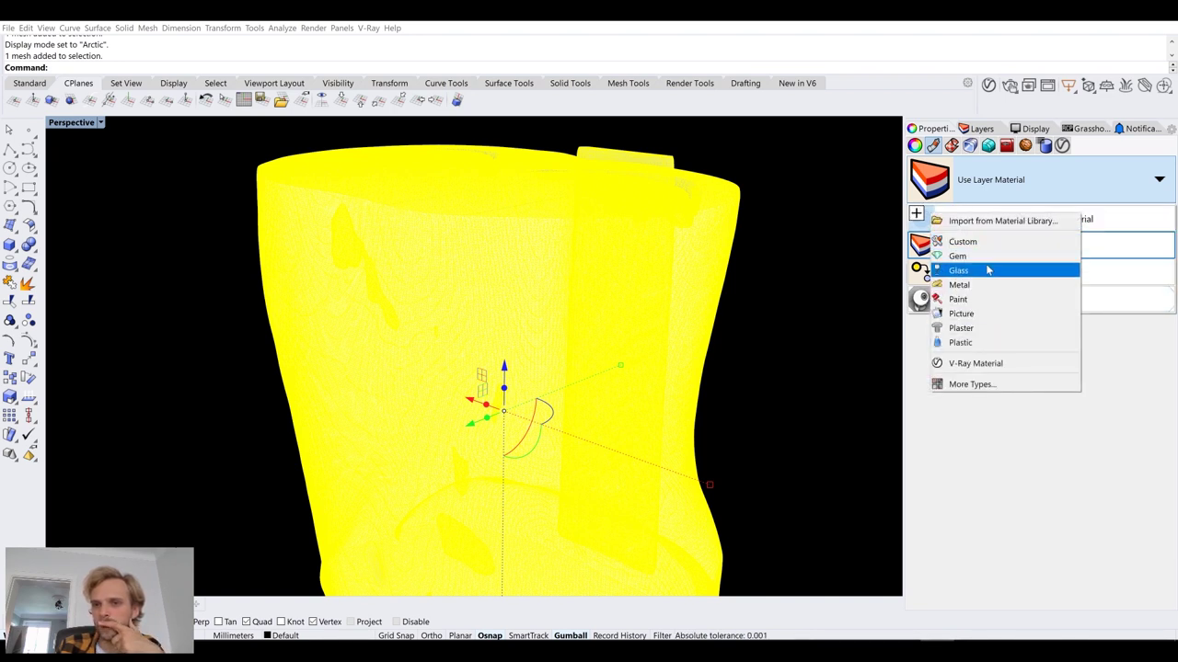
pyautogui.click(990, 342)
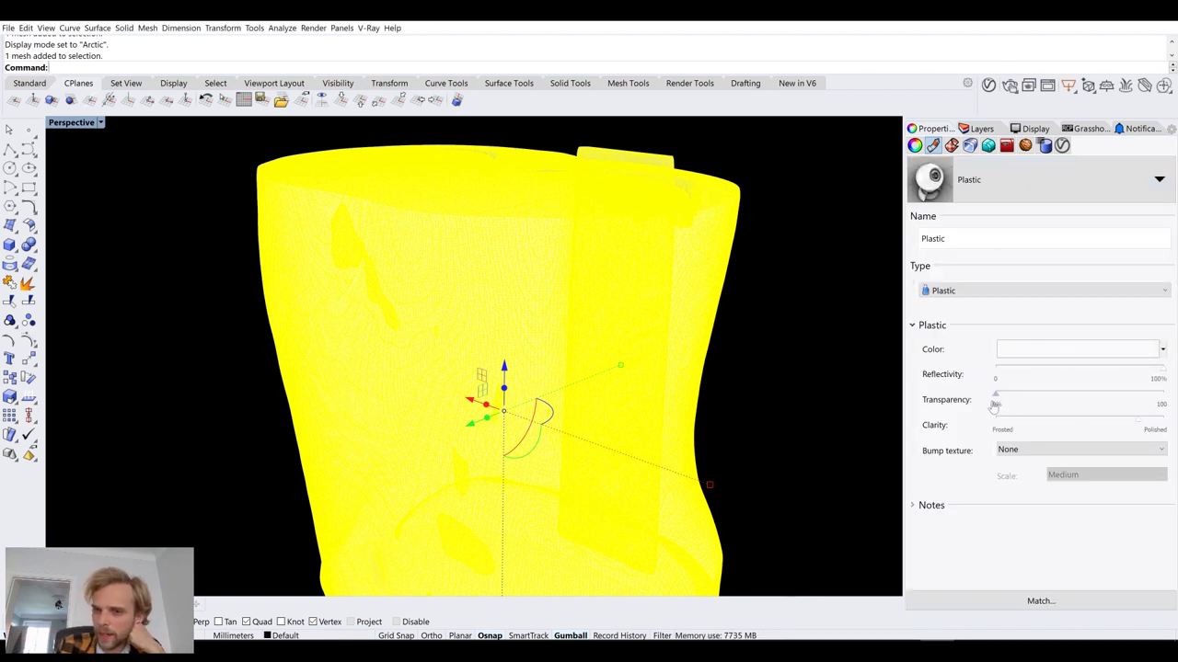
pyautogui.moveTo(1032, 405); pyautogui.dragTo(1120, 409)
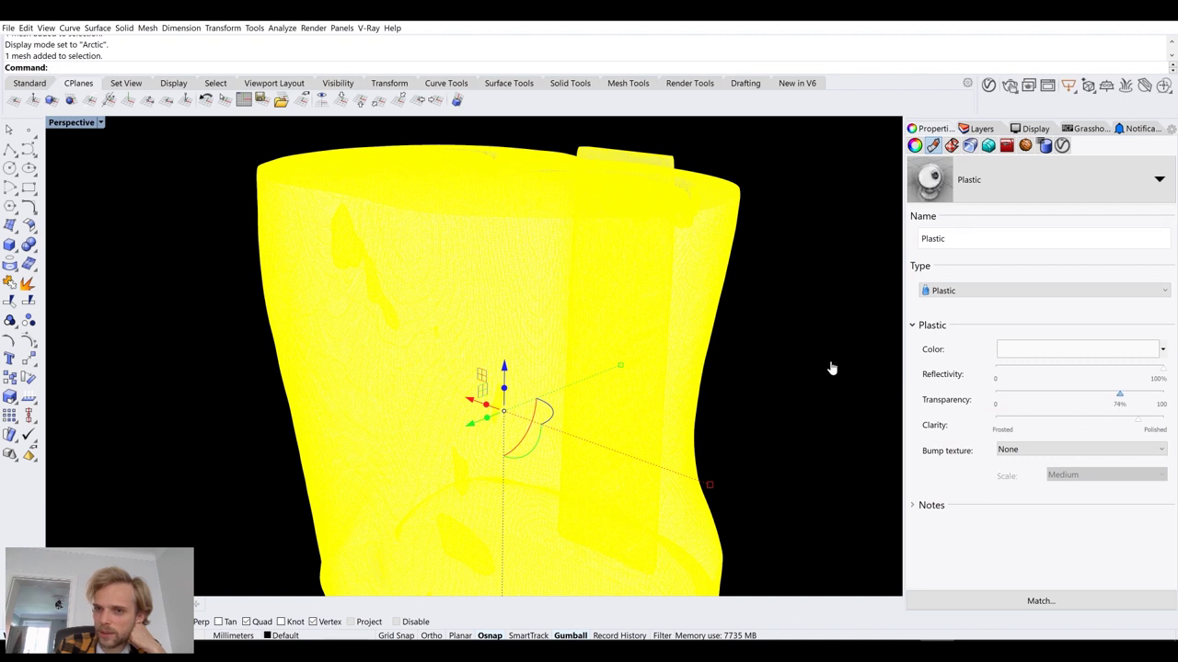
pyautogui.click(827, 362)
pyautogui.moveTo(829, 359); pyautogui.dragTo(751, 358, button='right')
pyautogui.scroll(-4, 834, 372)
pyautogui.scroll(2, 746, 362)
pyautogui.moveTo(723, 402); pyautogui.dragTo(727, 383, button='right')
# - Change the color of the outer skin mesh's Plastic material to Tan
pyautogui.click(668, 412)
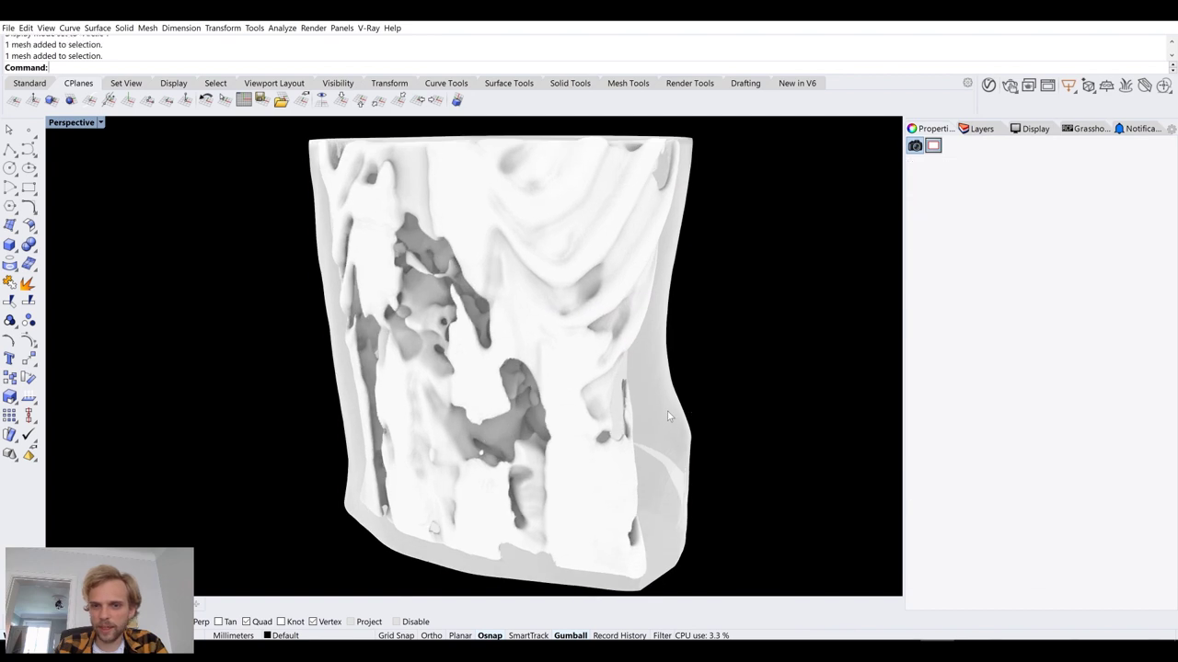
pyautogui.click(1034, 355)
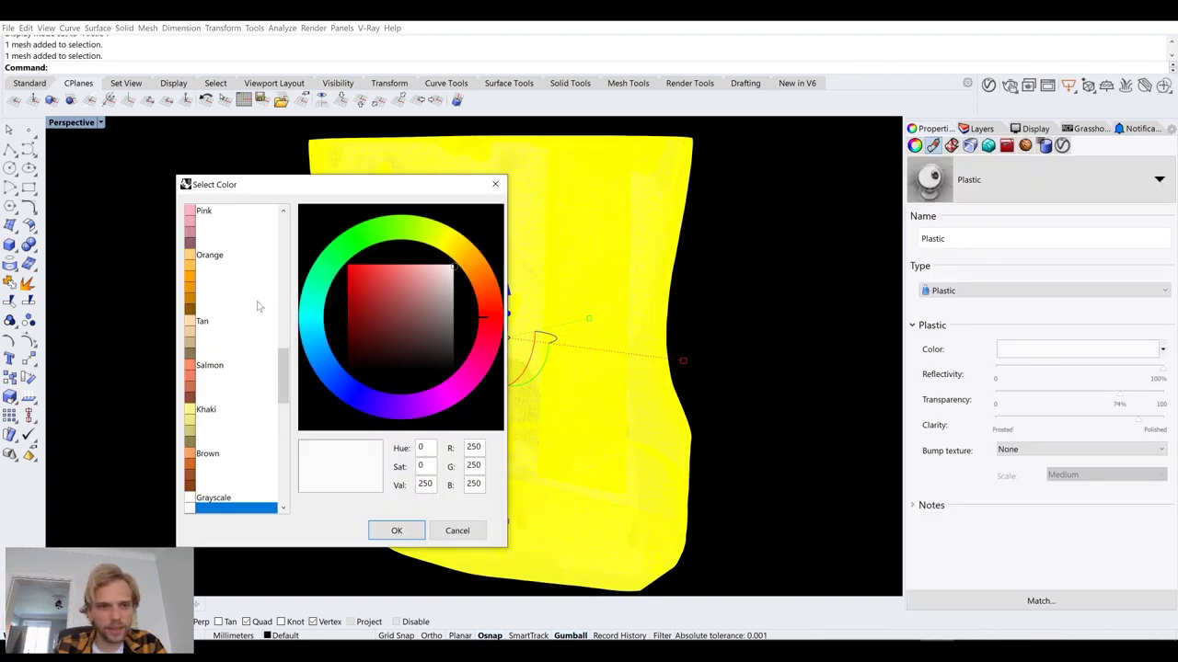
pyautogui.click(205, 320)
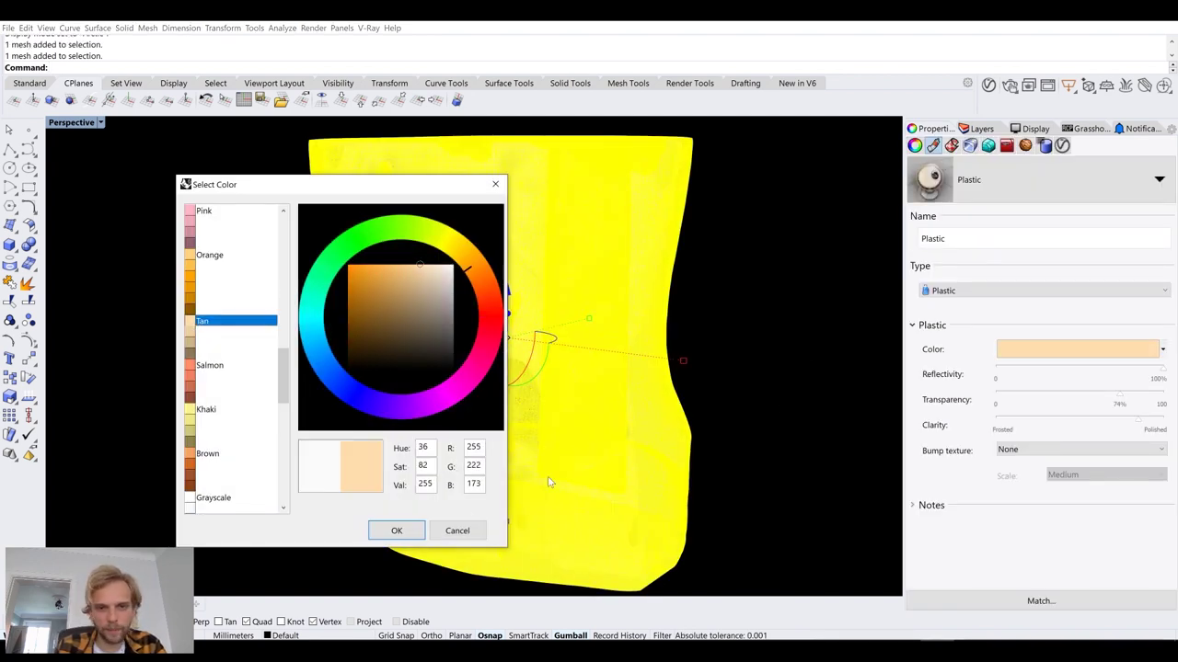
pyautogui.press('Return')
pyautogui.click(779, 345)
pyautogui.moveTo(779, 345); pyautogui.dragTo(772, 375, button='right')
pyautogui.scroll(-2, 773, 345)
pyautogui.scroll(5, 556, 313)
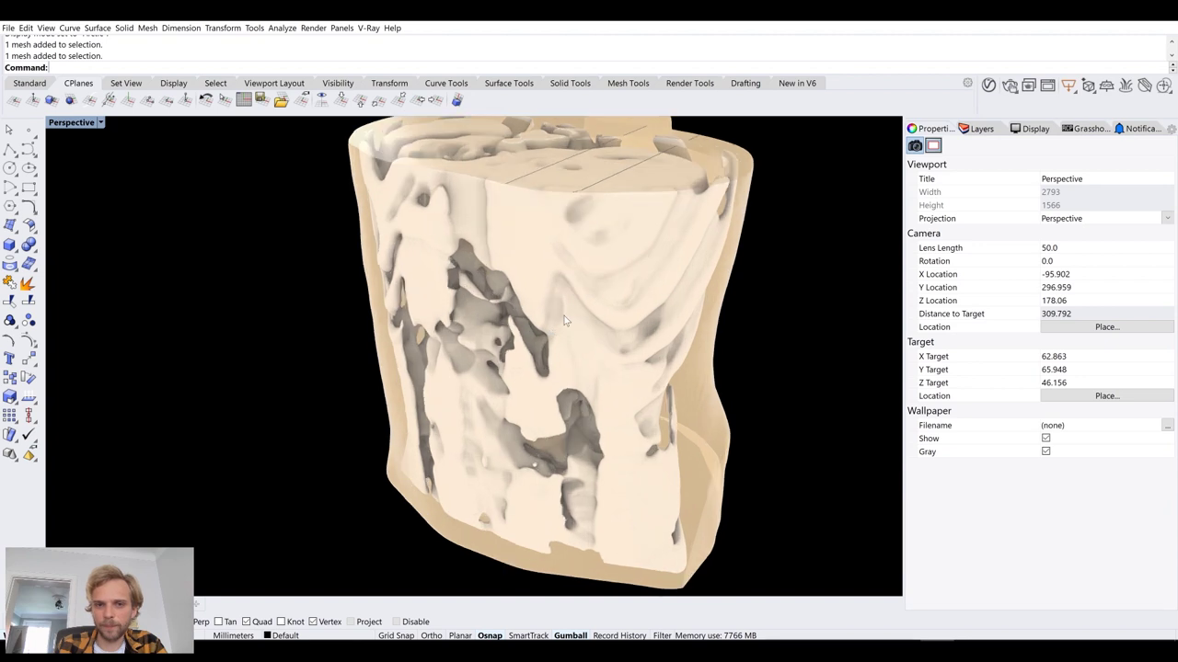
# - Lock the translucent outer skin mesh
pyautogui.click(532, 281)
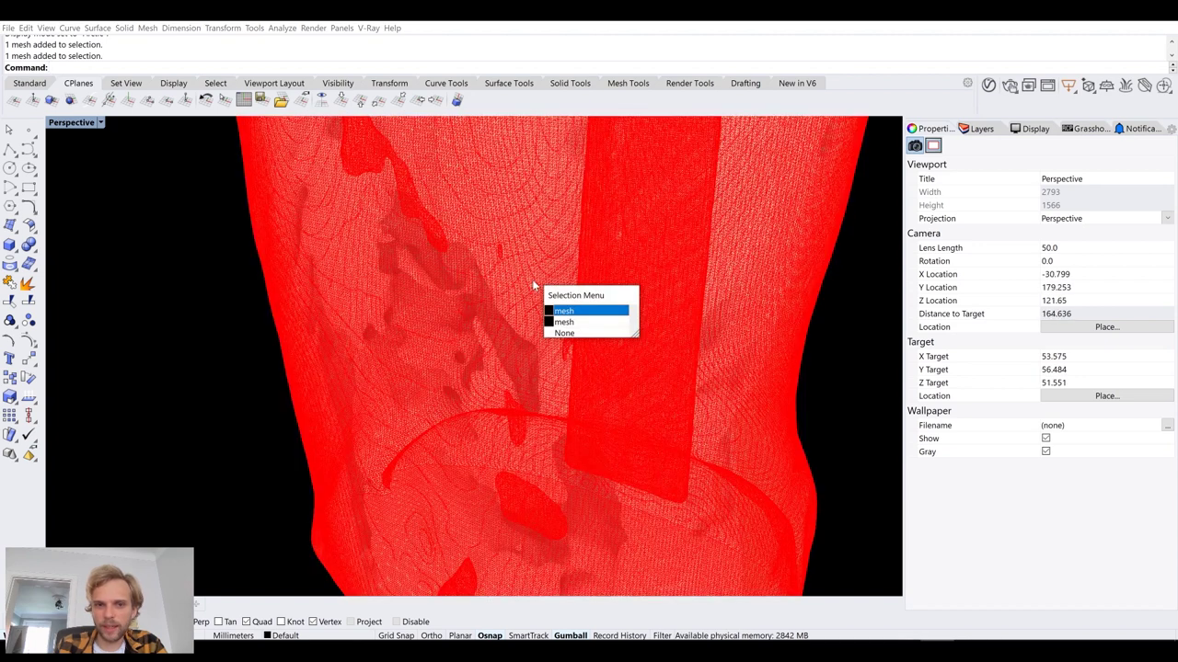
pyautogui.click(564, 321)
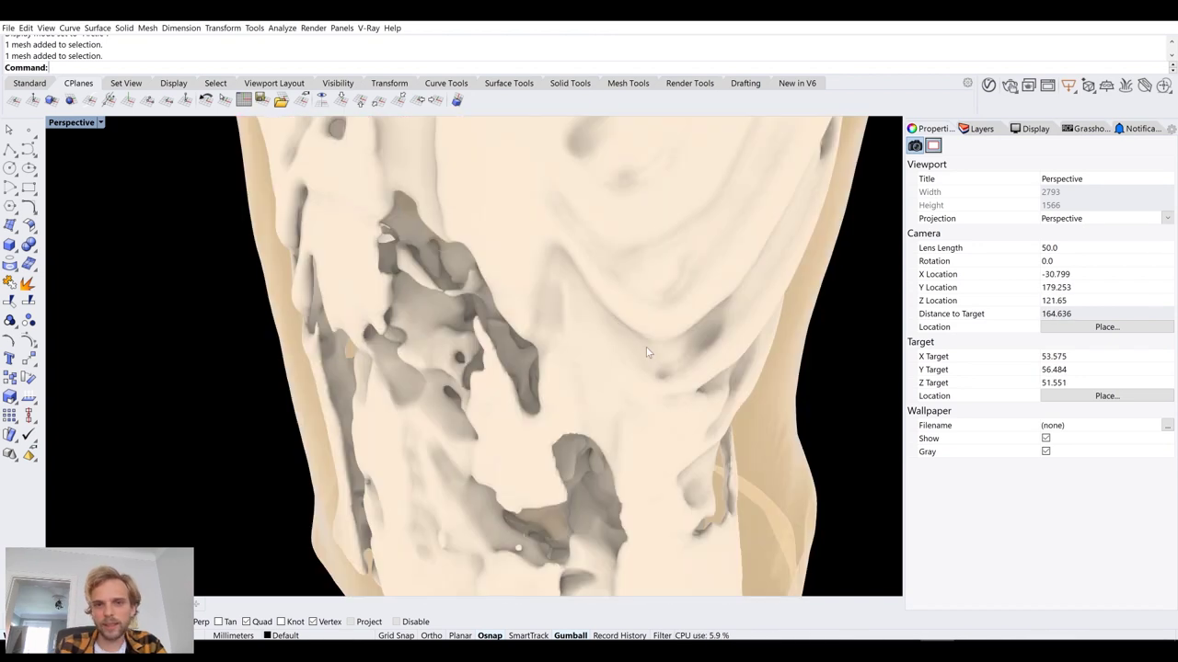
pyautogui.hotkey('ctrl', 'l')
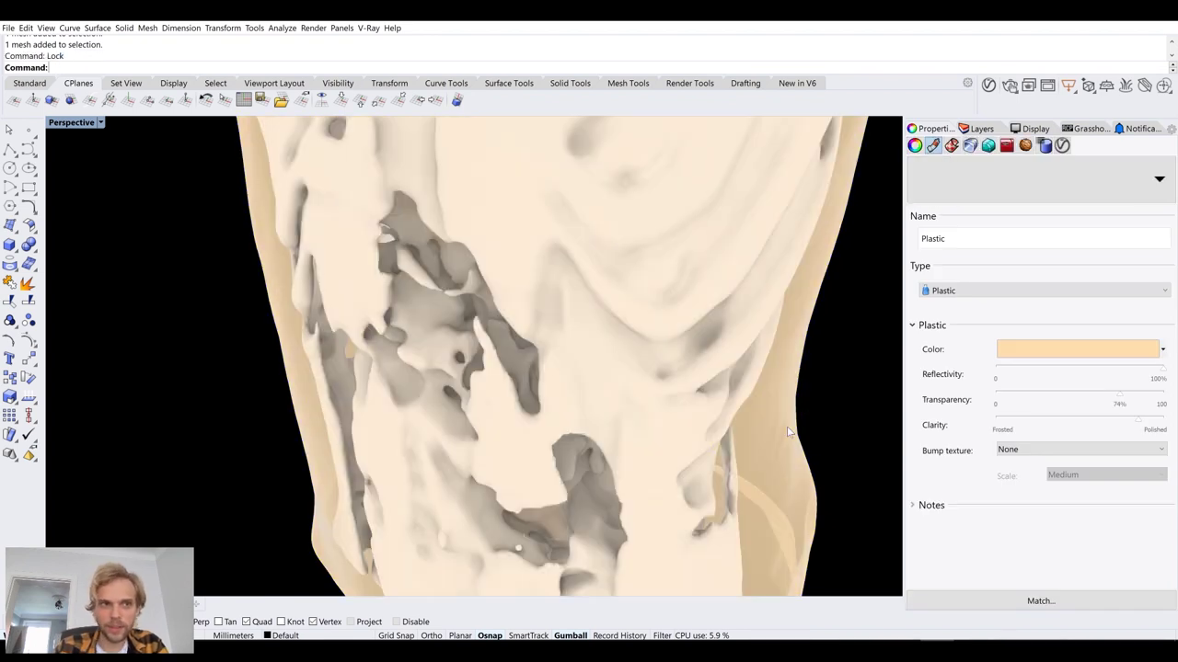
# - Assign a new Plastic material to the inner muscle mesh and color it red with RGB 196, 42, 42
pyautogui.click(644, 380)
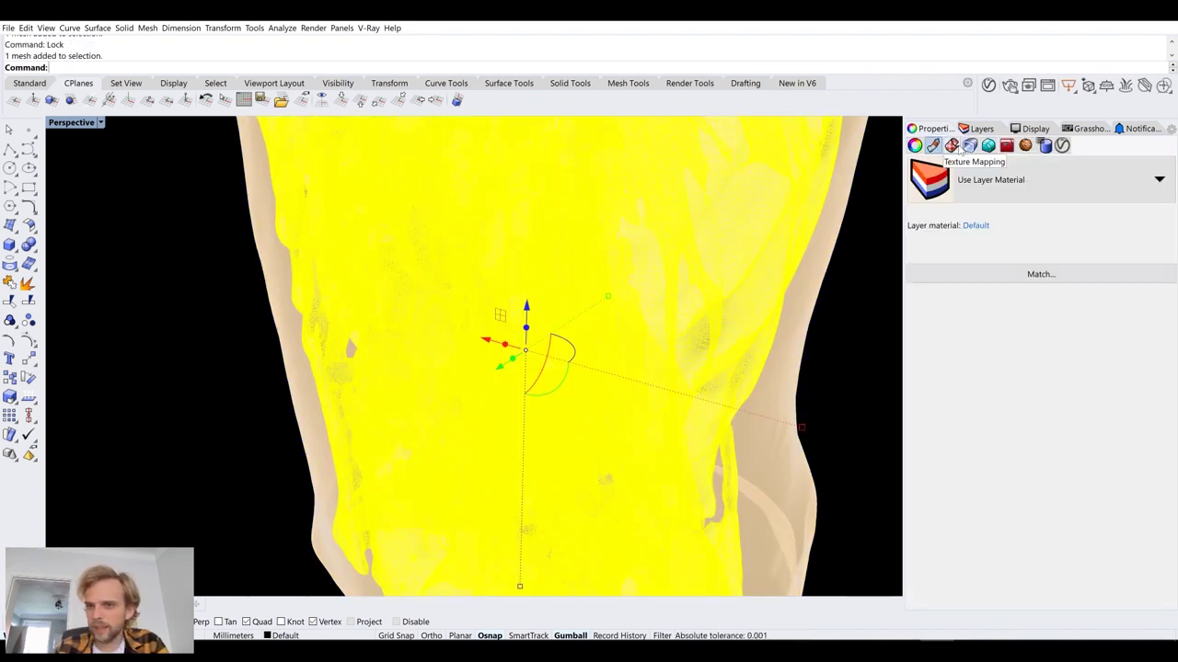
pyautogui.click(990, 179)
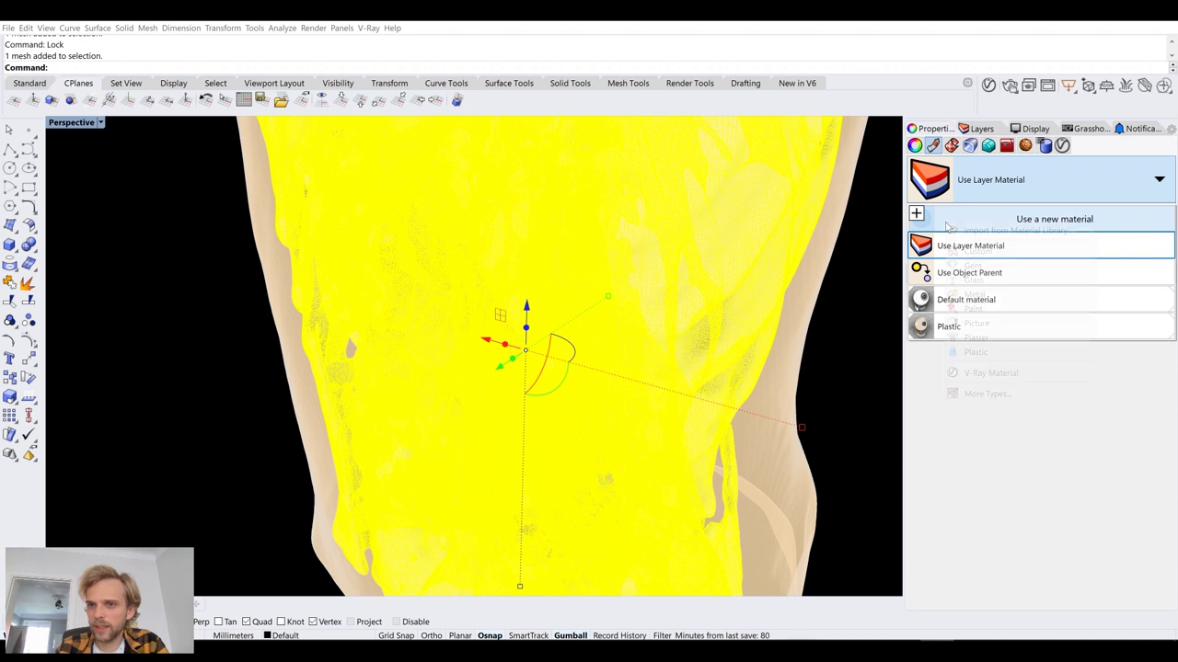
pyautogui.click(950, 221)
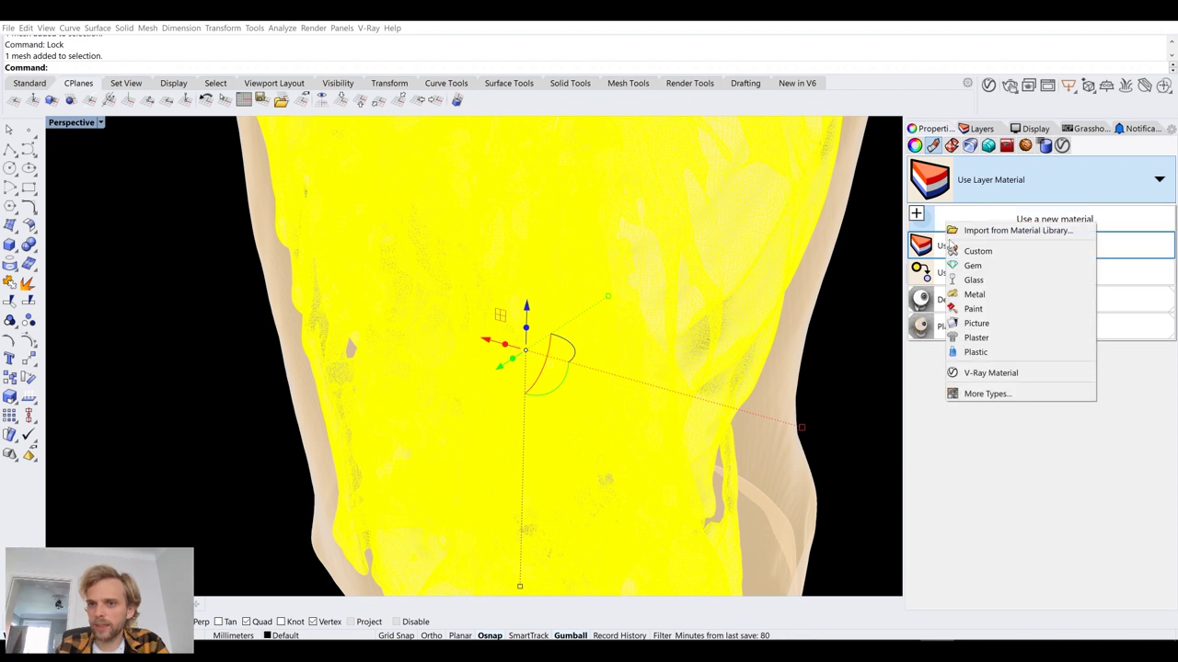
pyautogui.click(983, 353)
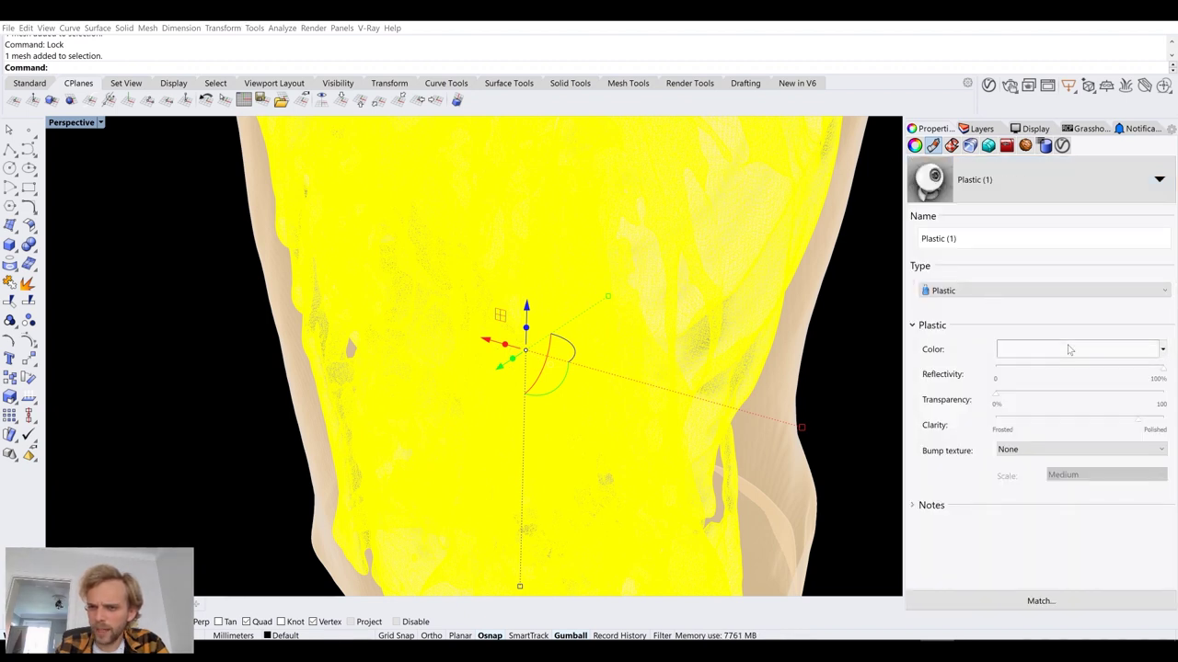
pyautogui.click(1072, 351)
pyautogui.moveTo(378, 294); pyautogui.dragTo(370, 288)
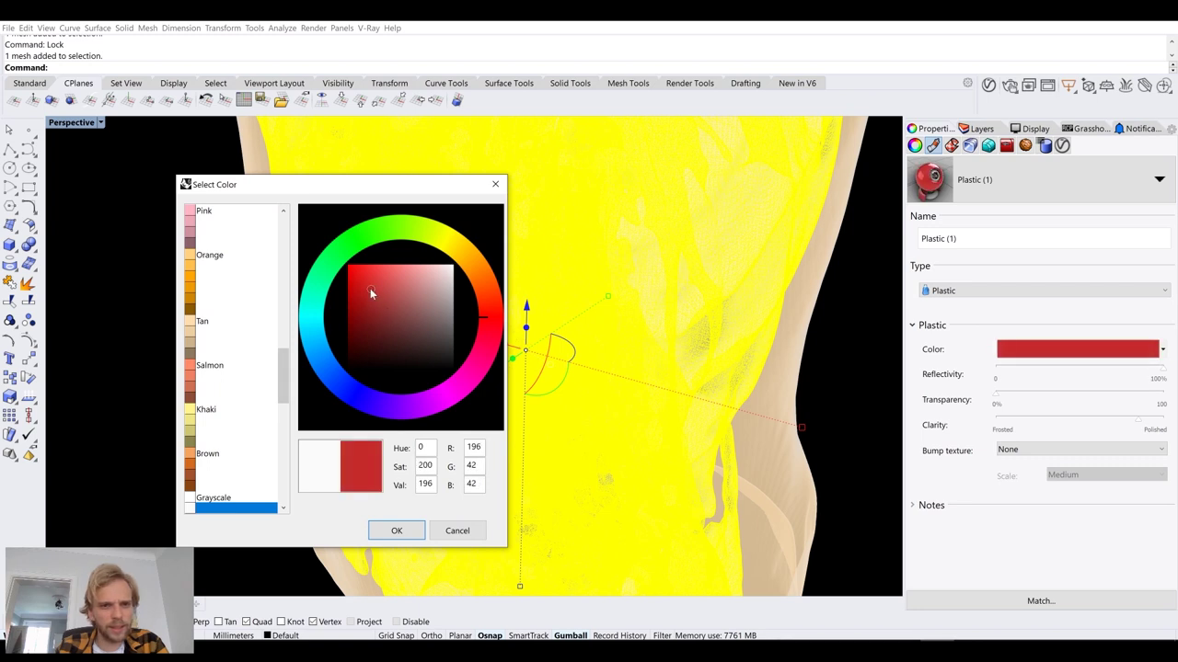
pyautogui.click(416, 537)
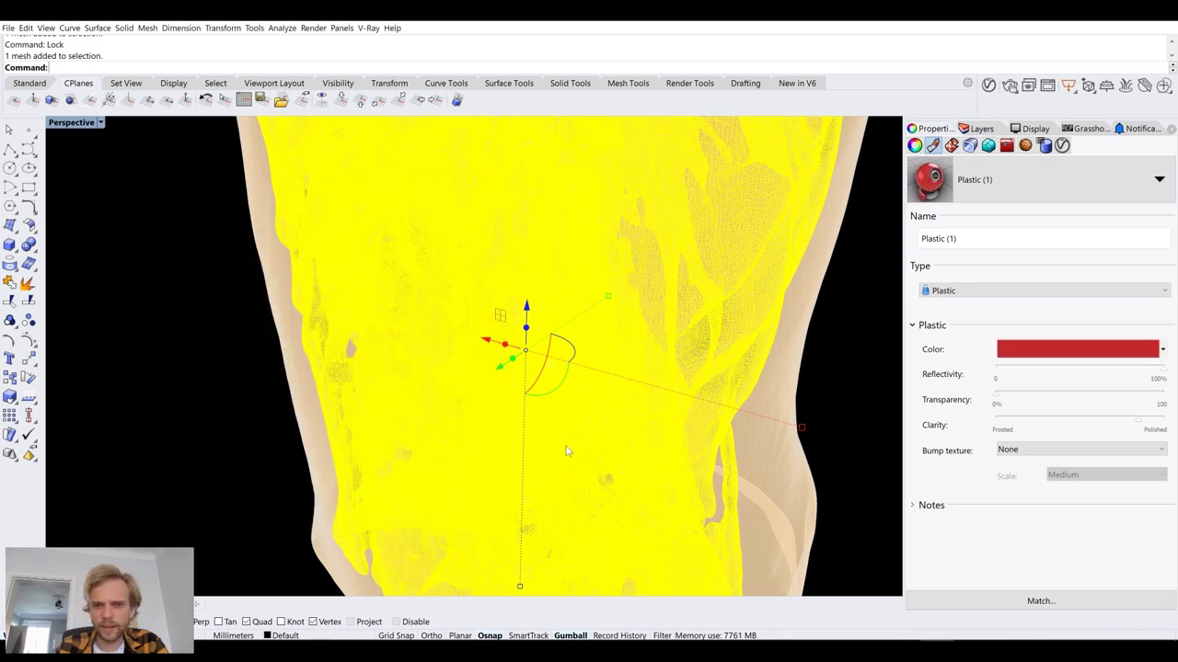
# - Set the transparency of the muscle mesh's red Plastic material to 52% and check the bones through it
pyautogui.scroll(-2, 789, 442)
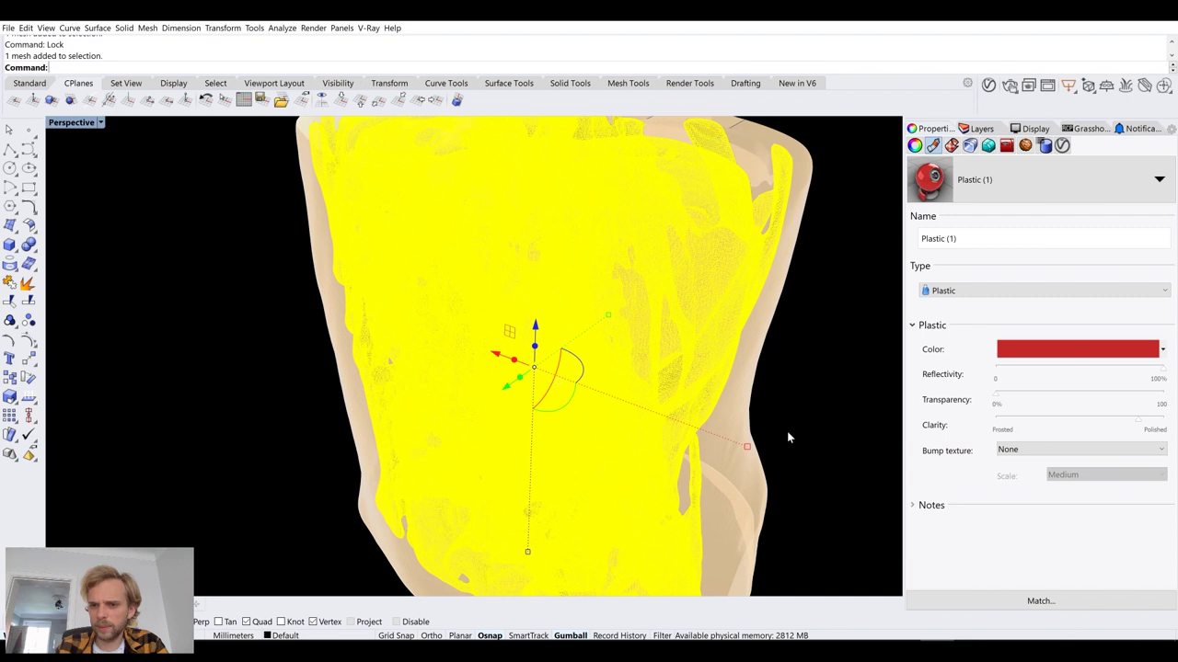
pyautogui.moveTo(995, 401); pyautogui.dragTo(1082, 407)
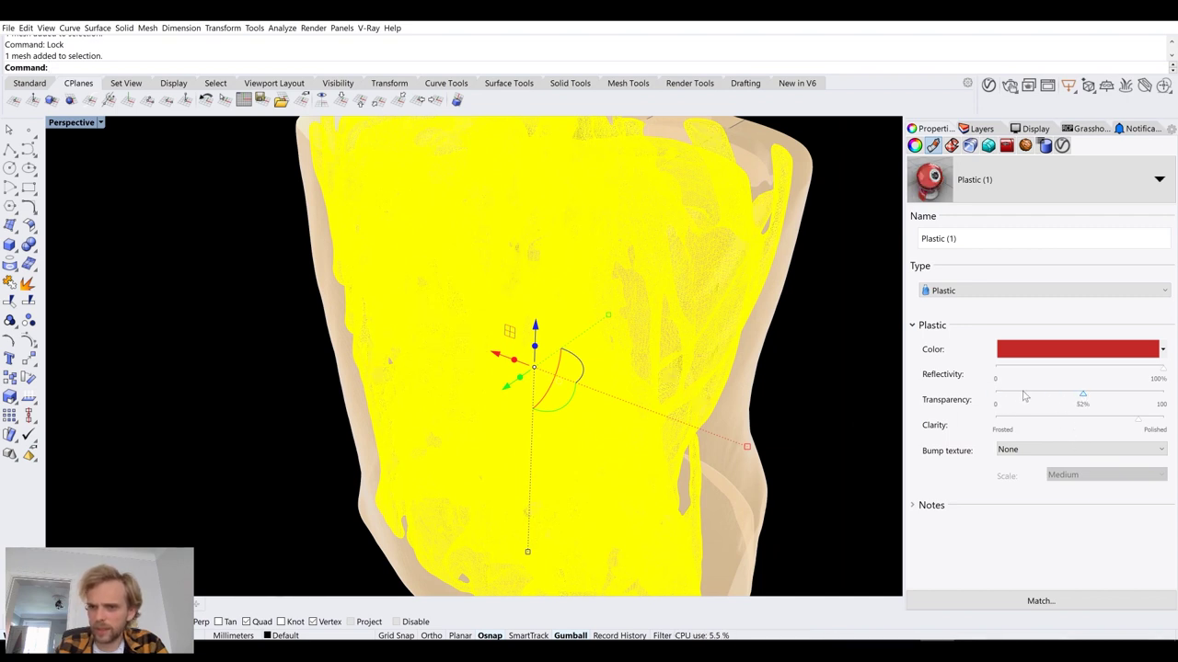
pyautogui.click(804, 410)
pyautogui.scroll(-2, 789, 413)
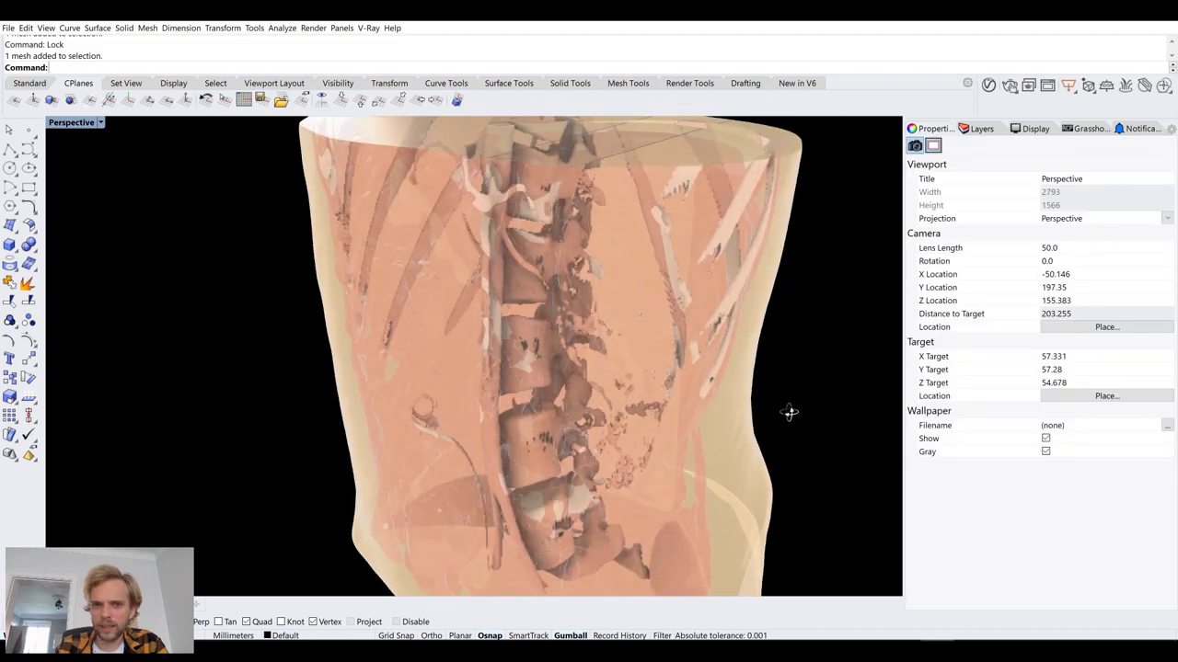
pyautogui.moveTo(789, 413); pyautogui.dragTo(691, 355, button='right')
pyautogui.scroll(10, 444, 301)
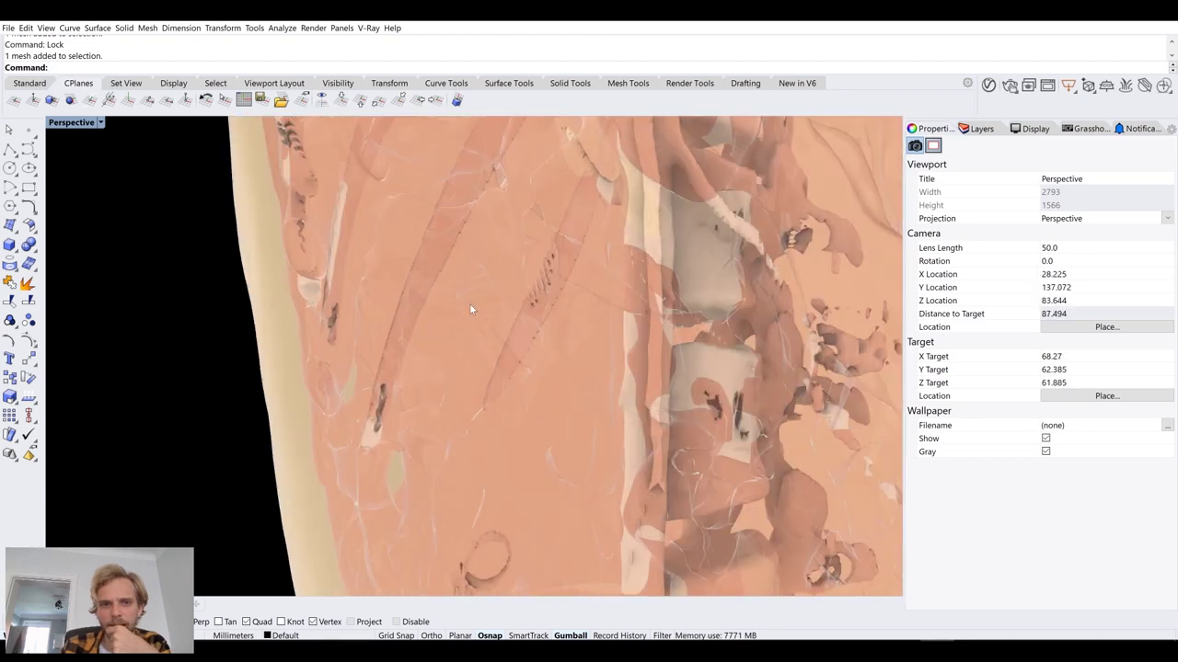
# - Unlock the locked mesh and set the Perspective viewport to the Arctic display mode
pyautogui.scroll(-18, 678, 351)
pyautogui.moveTo(678, 350); pyautogui.dragTo(538, 376, button='right')
pyautogui.scroll(2, 474, 276)
pyautogui.moveTo(313, 423)
pyautogui.mouseDown(button='right')
pyautogui.moveTo(363, 378)
pyautogui.moveTo(375, 258)
pyautogui.mouseUp(button='right')
pyautogui.hotkey('ctrl', 'alt', 's')
pyautogui.write('Un')
pyautogui.click(100, 122)
pyautogui.click(85, 246)
# - Try a new Plaster material with a custom color on the bone mesh
pyautogui.click(1040, 179)
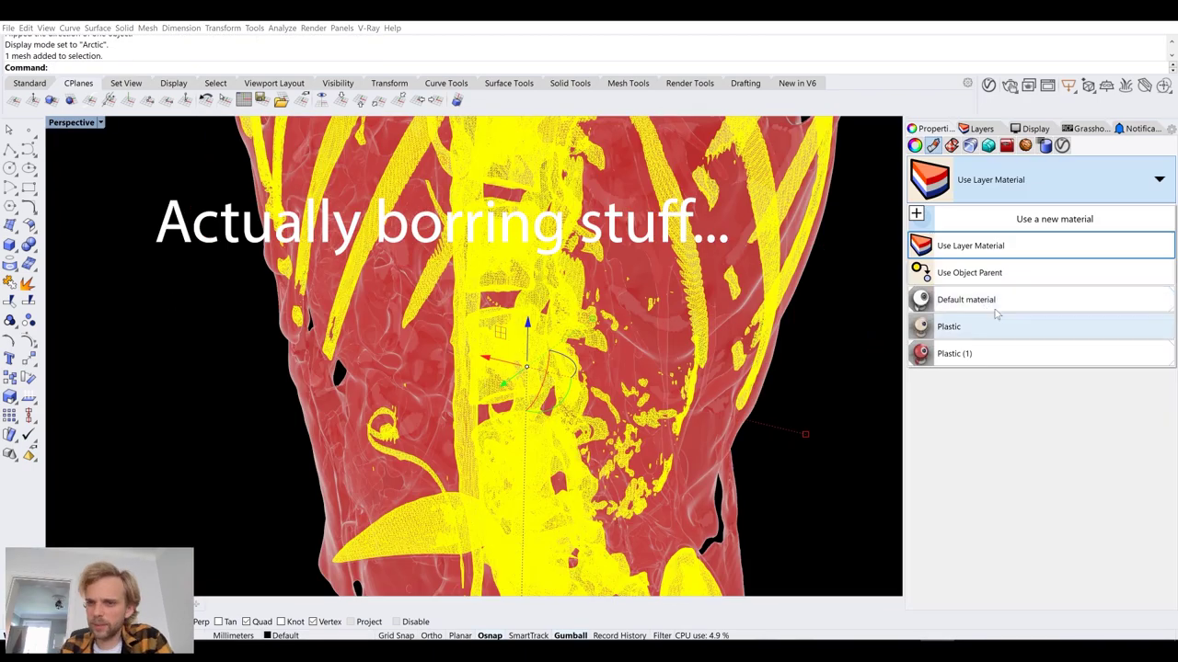
pyautogui.click(1054, 219)
pyautogui.click(1030, 347)
pyautogui.click(1104, 349)
pyautogui.click(397, 531)
# - Try a new Custom material on the bone mesh and open the choice of new material types
pyautogui.click(1040, 179)
pyautogui.click(964, 219)
pyautogui.click(998, 247)
pyautogui.moveTo(552, 368); pyautogui.dragTo(644, 368, button='right')
pyautogui.click(1040, 179)
pyautogui.click(979, 226)
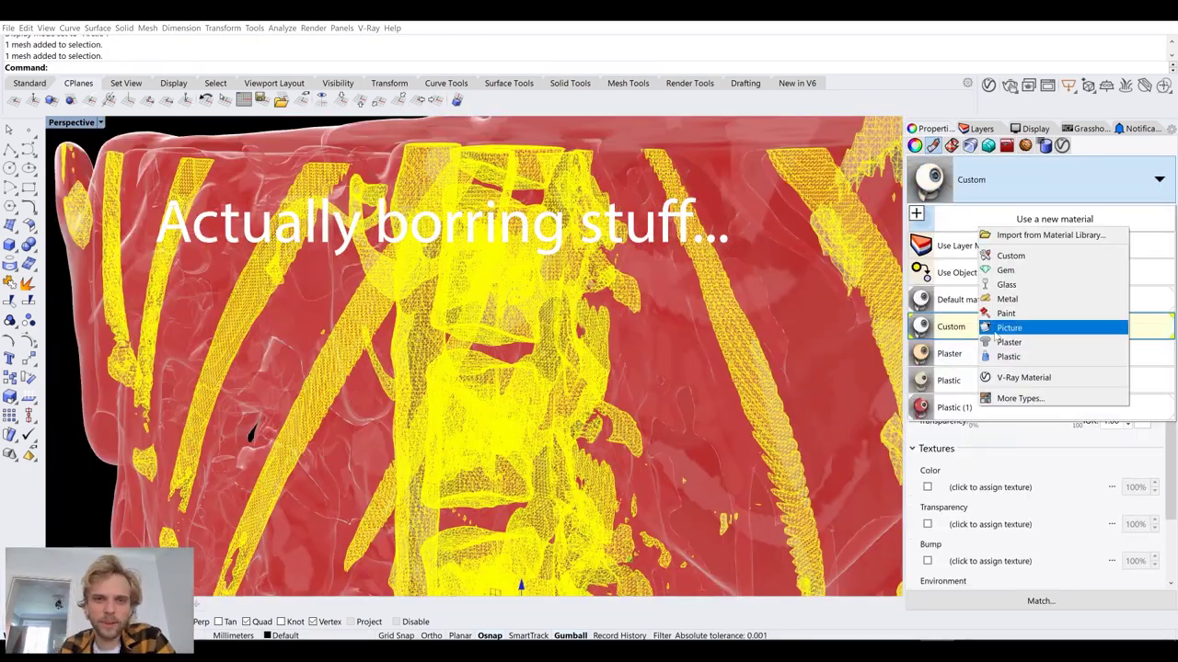
# - Name V-Ray materials Muscles and Bones in the V-Ray Asset Editor, and hide the muscle mesh
pyautogui.click(988, 84)
pyautogui.write('Muscles')
pyautogui.click(833, 555)
pyautogui.click(869, 537)
pyautogui.write('Bones')
pyautogui.hotkey('ctrl', 'h')
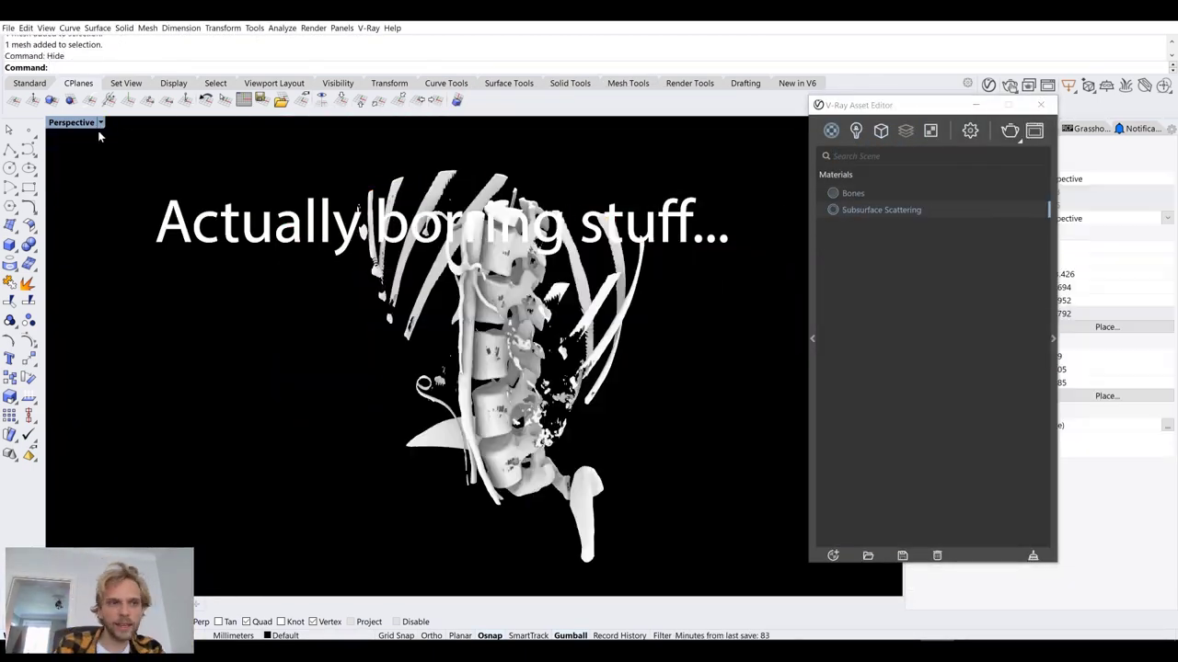
# - Switch the Perspective viewport to another display mode and show the hidden meshes
pyautogui.click(100, 122)
pyautogui.click(85, 170)
pyautogui.write('Show')
pyautogui.press('Return')
# - Lock the selected mesh and start a V-Ray render of the Perspective view
pyautogui.click(795, 172)
pyautogui.click(778, 244)
pyautogui.click(756, 172)
pyautogui.click(796, 172)
pyautogui.click(771, 74)
pyautogui.click(400, 297)
pyautogui.hotkey('ctrl', 'l')
pyautogui.click(1068, 85)
pyautogui.moveTo(828, 146); pyautogui.dragTo(810, 73)
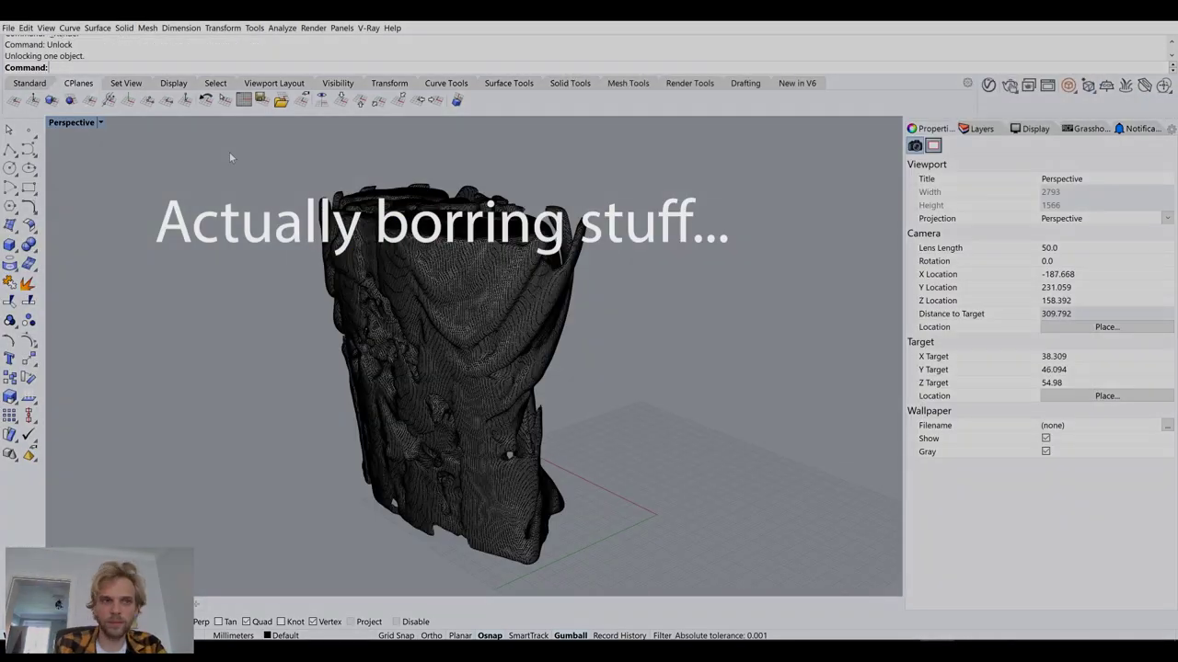
# - Open the V-Ray frame buffer and hide its color correction and lens effects panels to view the render
pyautogui.scroll(5, 451, 368)
pyautogui.click(460, 387)
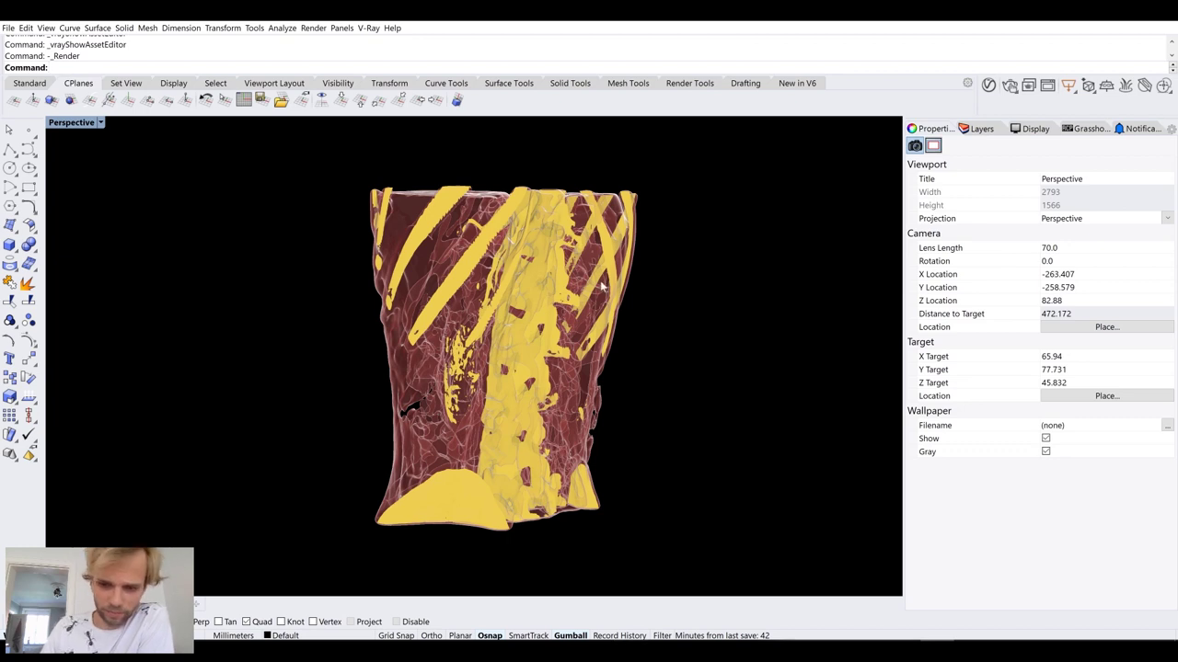
pyautogui.click(1051, 86)
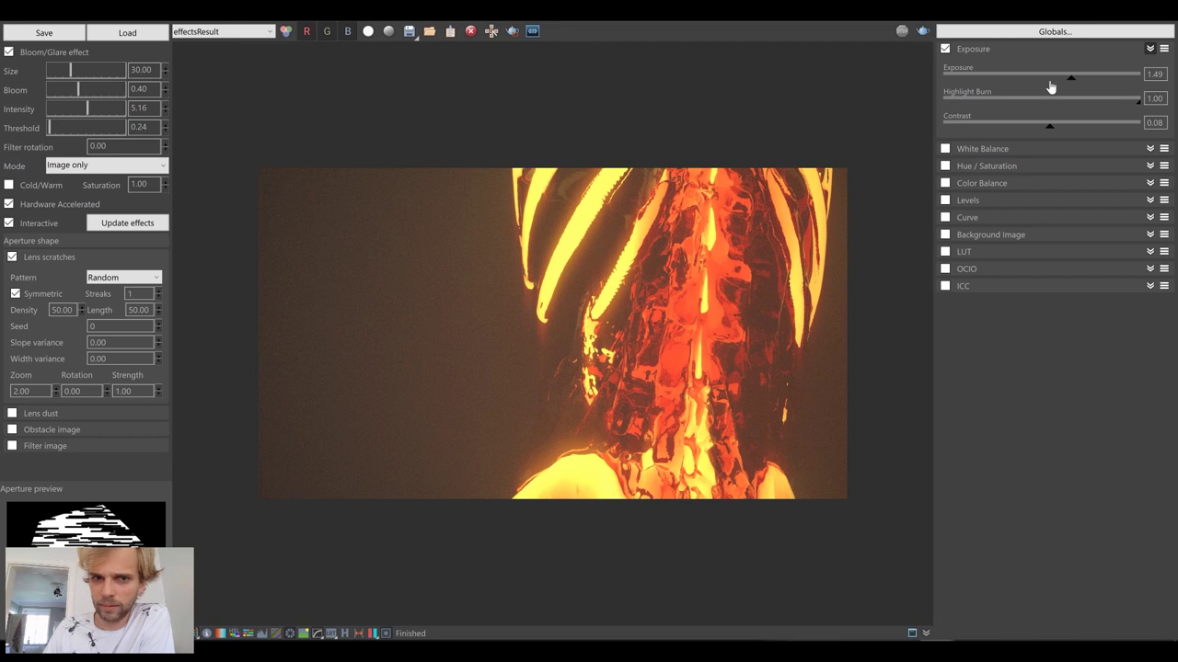
pyautogui.click(180, 633)
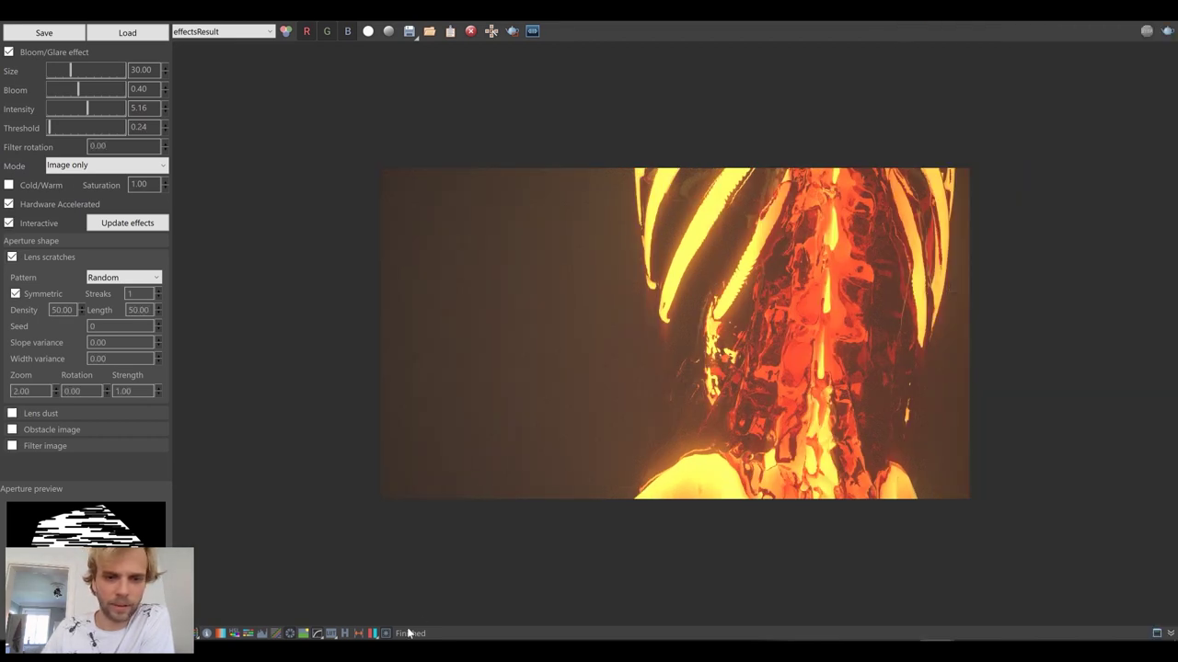
pyautogui.click(386, 634)
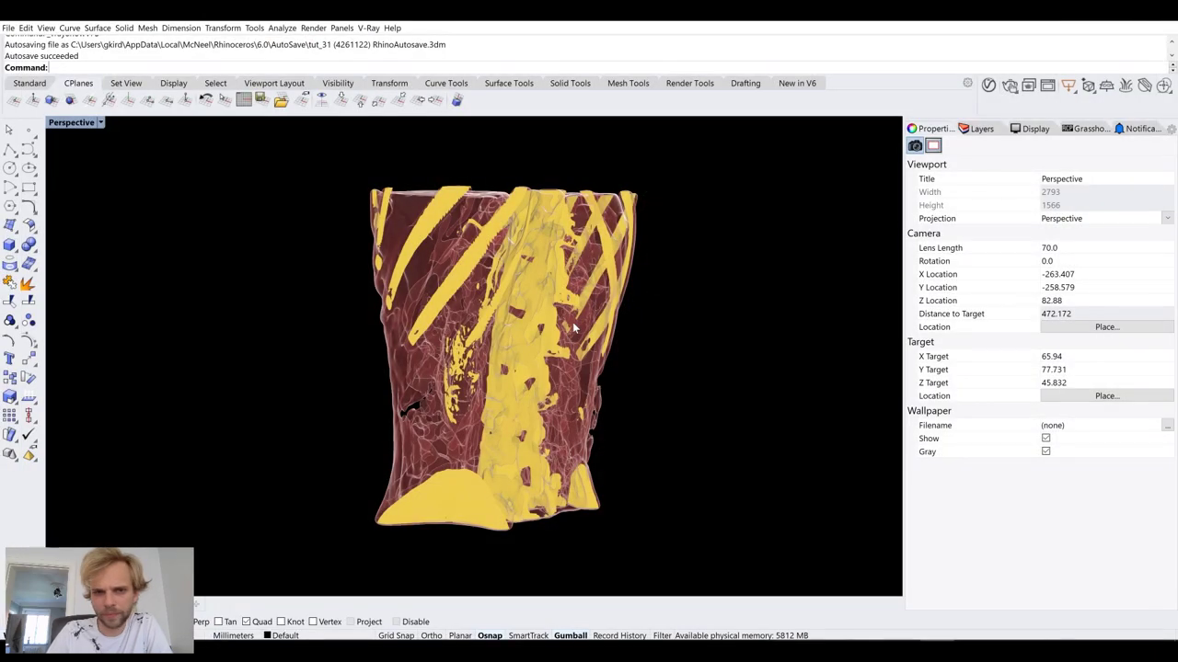
# - Inspect the bone and muscle meshes from several angles and spin the Perspective view with the Turntable command
pyautogui.moveTo(614, 326); pyautogui.dragTo(497, 338, button='right')
pyautogui.scroll(2, 498, 338)
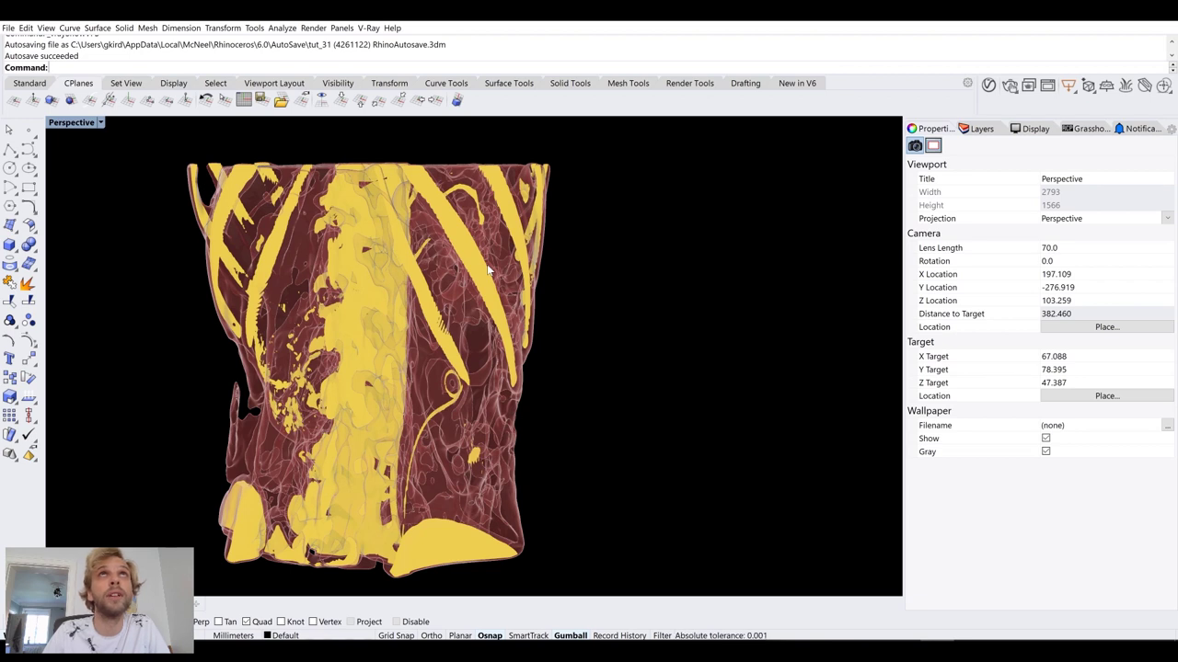
pyautogui.scroll(-2, 488, 269)
pyautogui.moveTo(488, 269); pyautogui.dragTo(568, 316, button='right')
pyautogui.scroll(2, 568, 318)
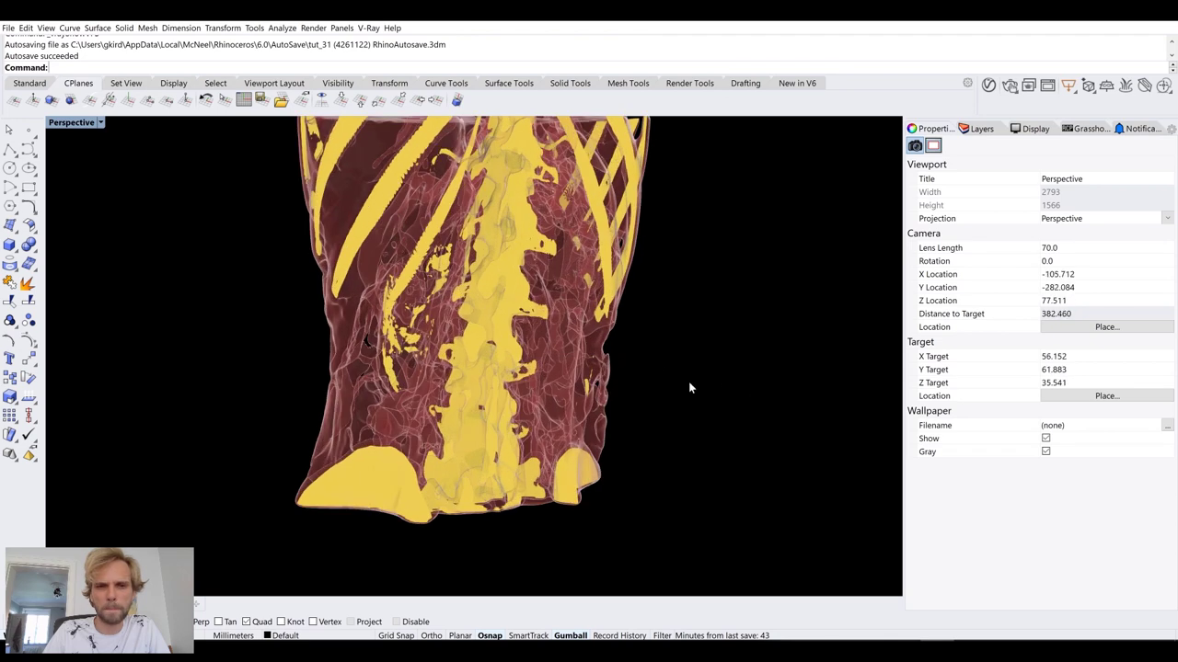
pyautogui.moveTo(705, 388); pyautogui.dragTo(199, 244)
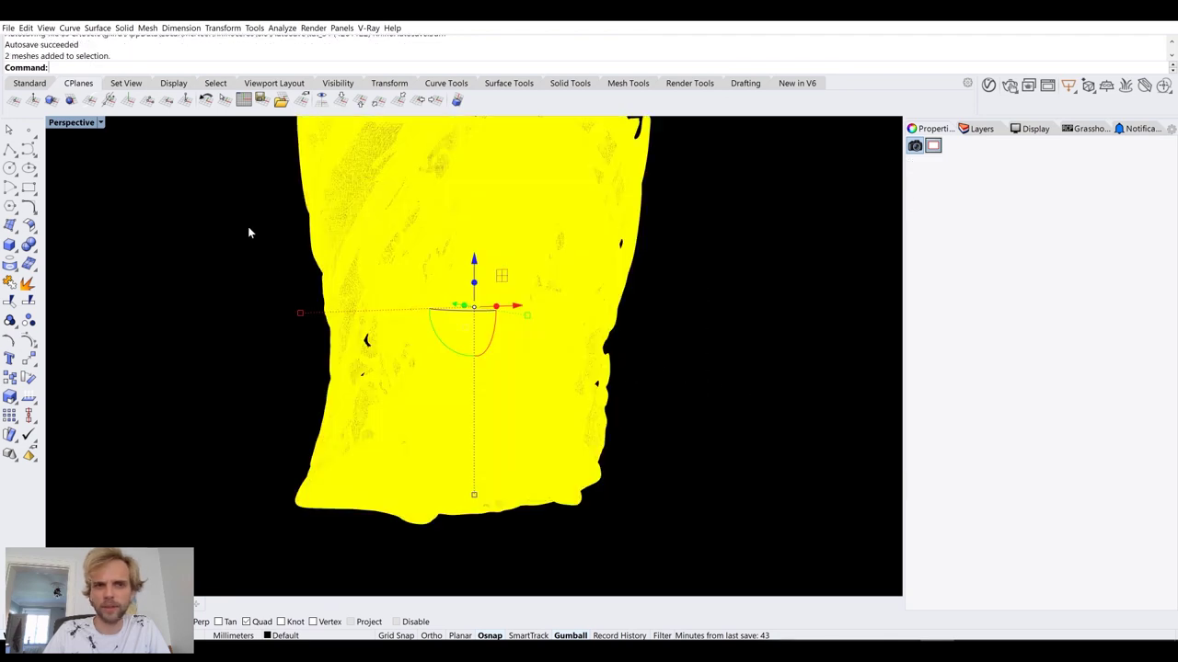
pyautogui.click(248, 226)
pyautogui.keyDown('shift'); pyautogui.moveTo(247, 227); pyautogui.dragTo(243, 259, button='right'); pyautogui.keyUp('shift')
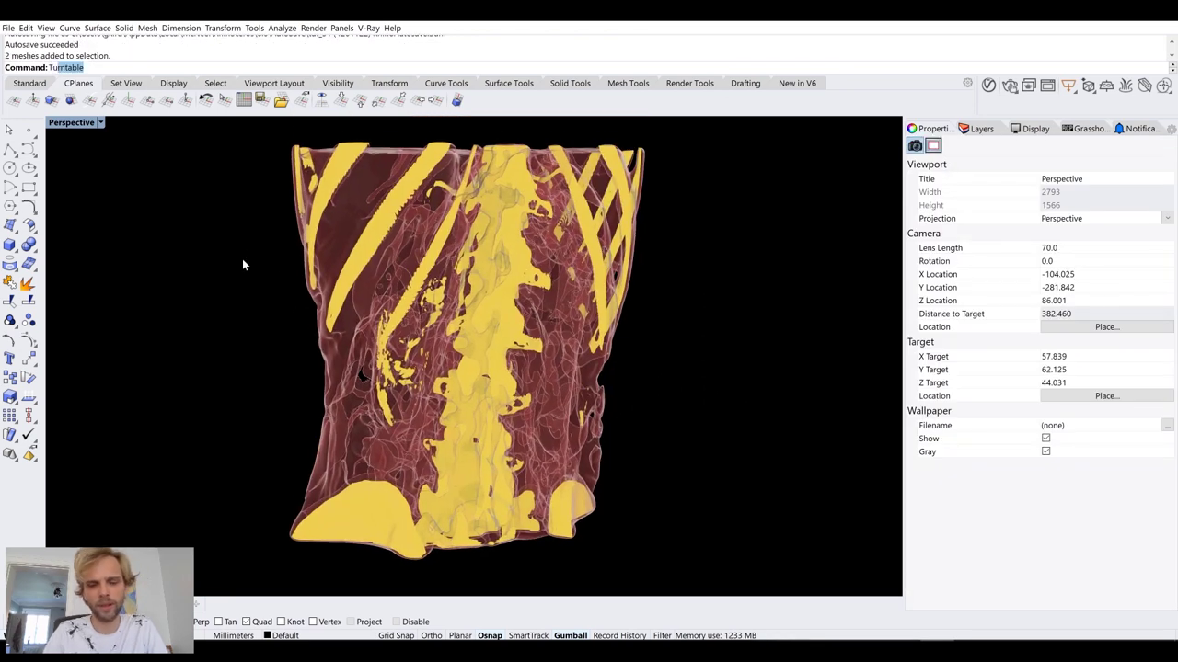
pyautogui.press('Return')
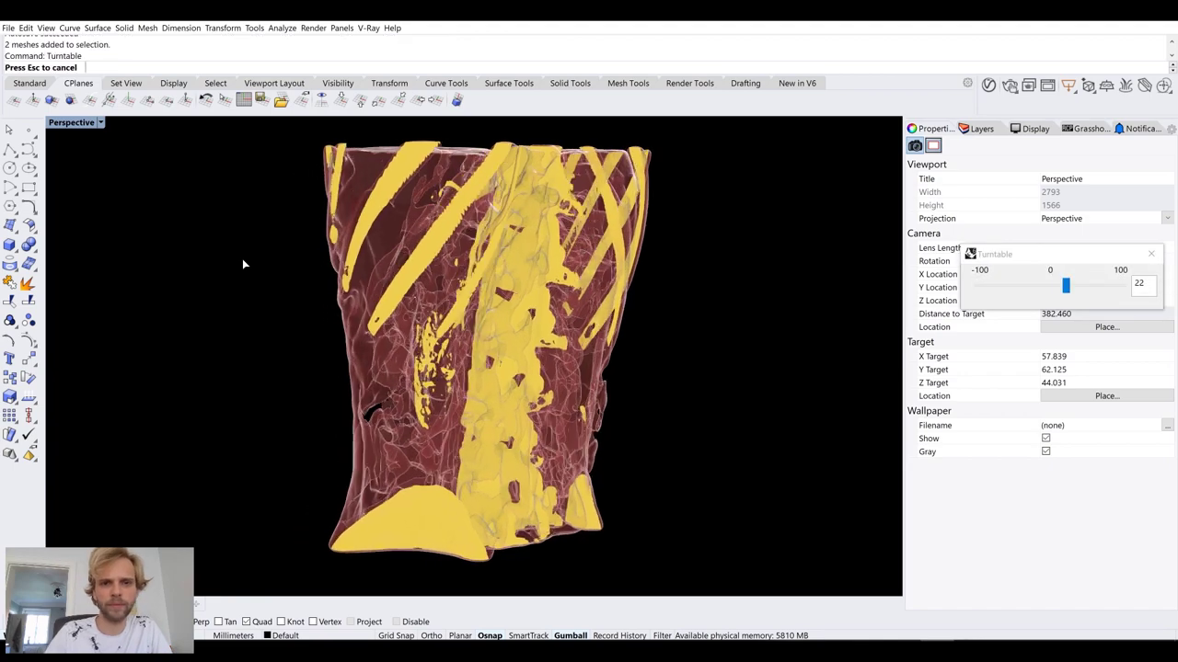